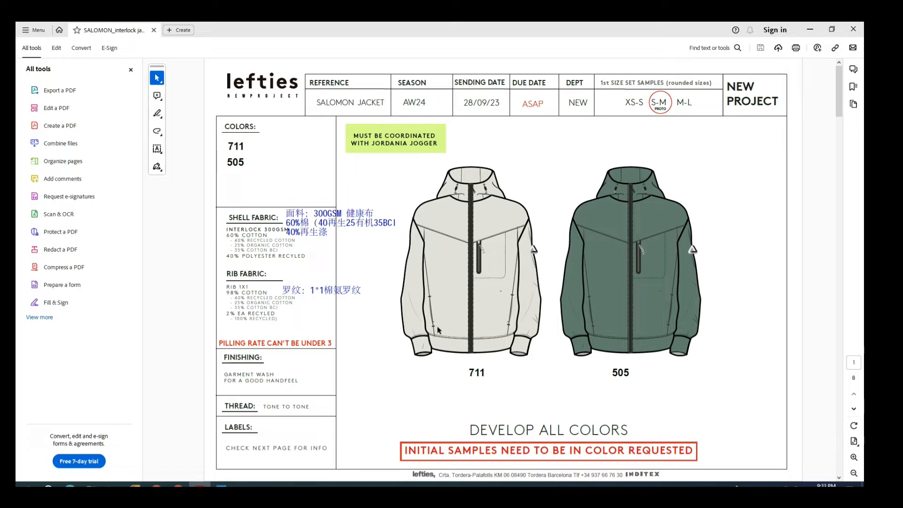
Examine the SALOMON jacket tech pack: cover page, page 4 construction details and page 5 hood workmanship
scroll(445, 317, down, 2)
scroll(445, 318, up, 2)
scroll(446, 321, down, 3)
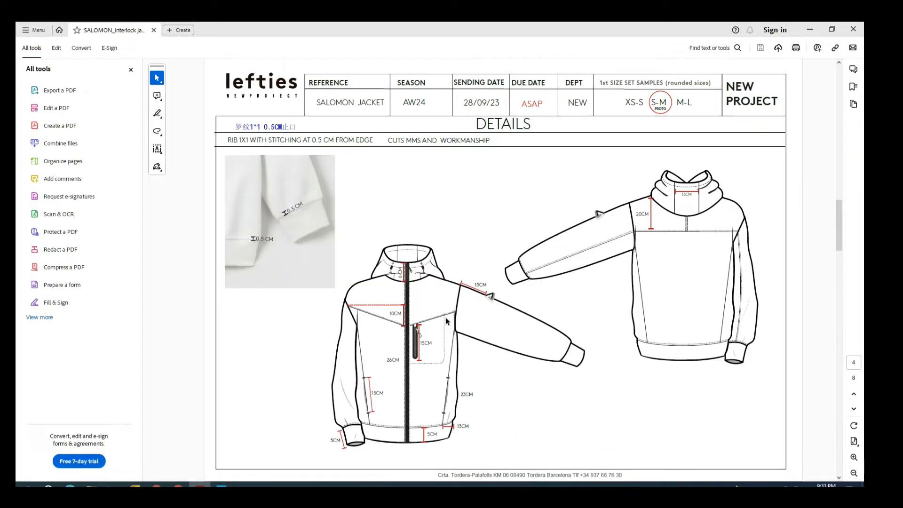
scroll(446, 320, up, 2)
scroll(445, 317, up, 1)
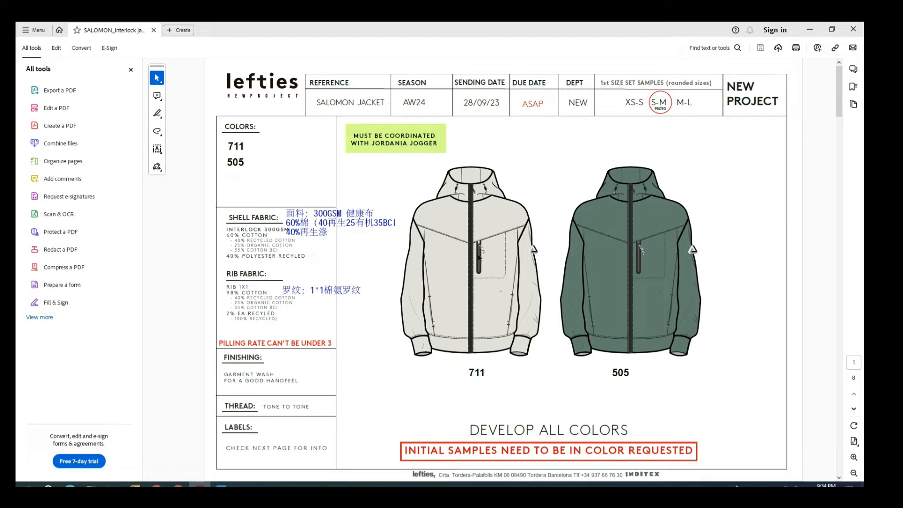
scroll(478, 265, down, 3)
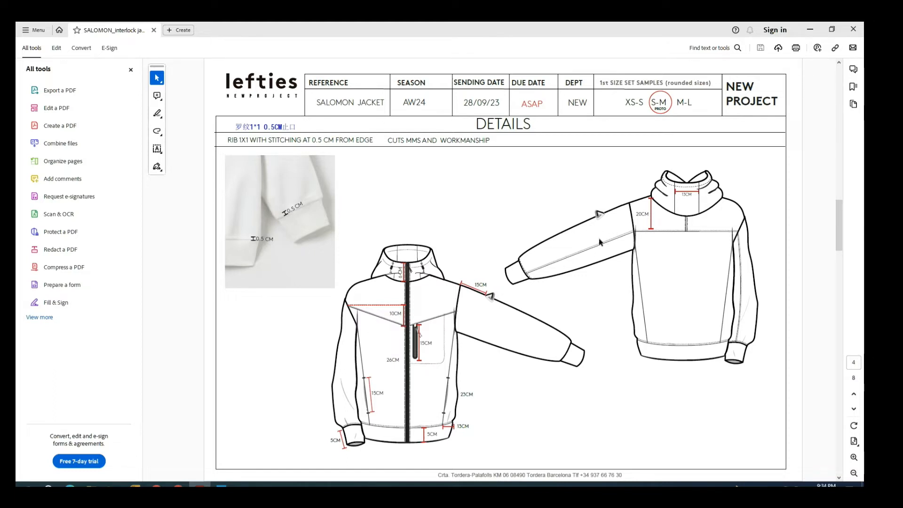
scroll(434, 321, down, 2)
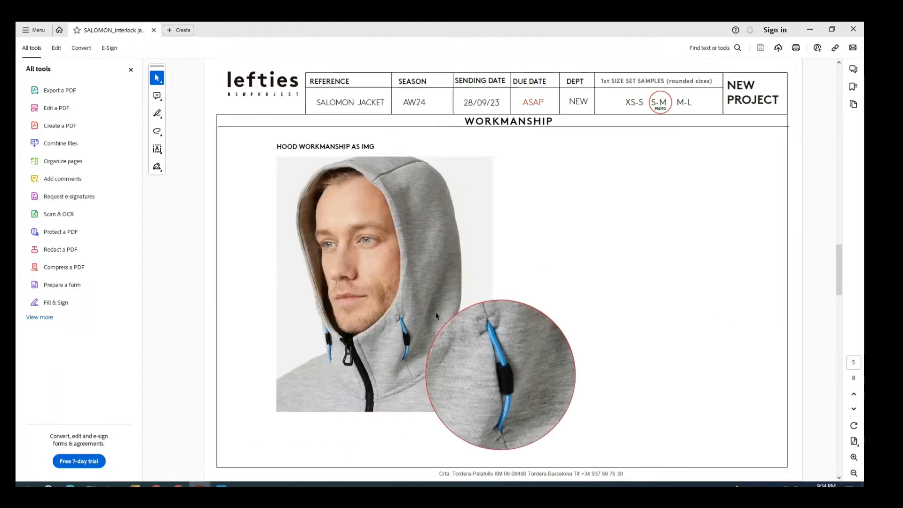
Examine the measurement chart on page 8 at 150% zoom with the All tools pane closed
scroll(436, 311, down, 3)
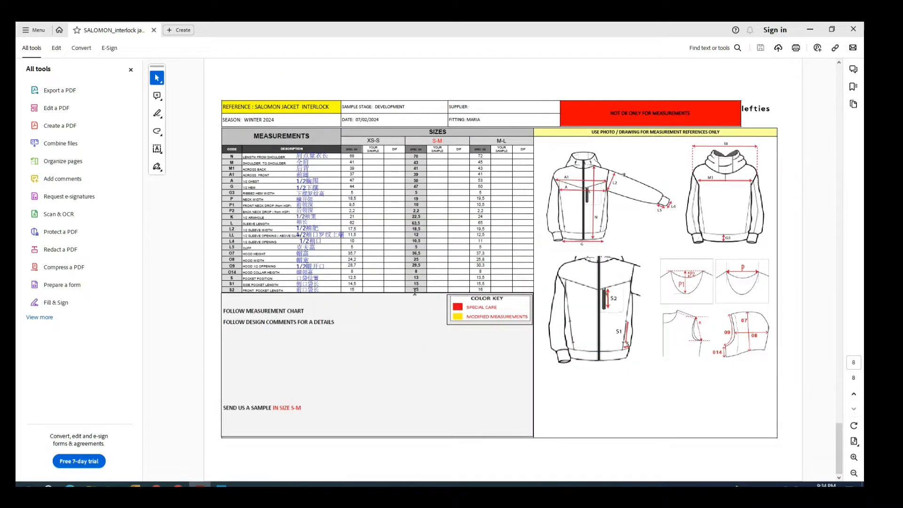
ctrl+scroll(390, 278, up, 2)
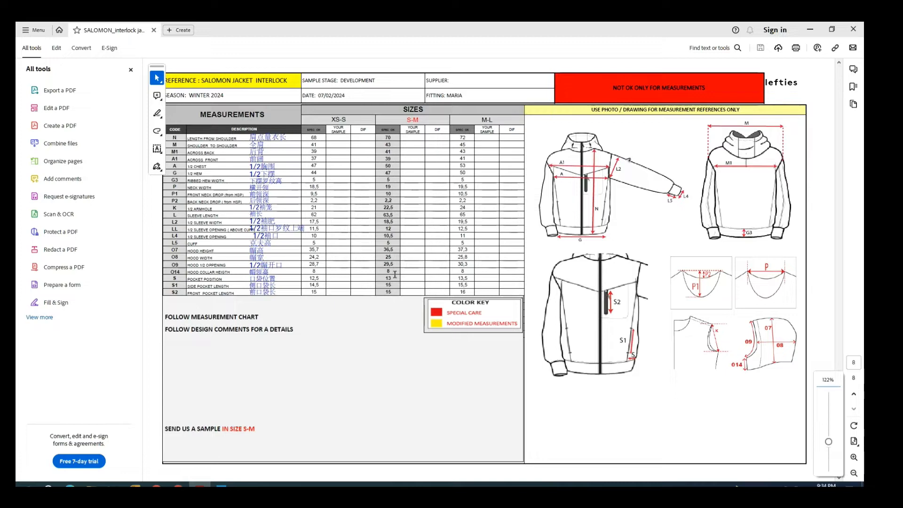
ctrl+scroll(395, 274, up, 2)
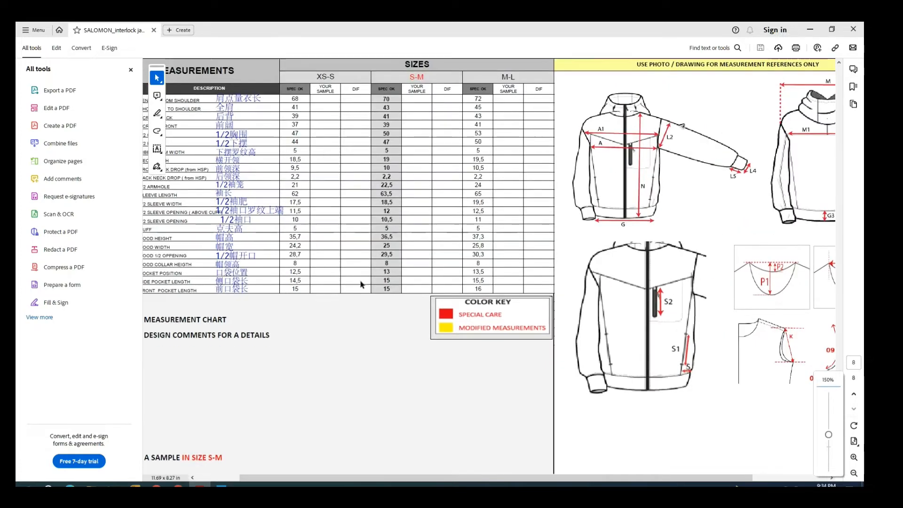
click(131, 69)
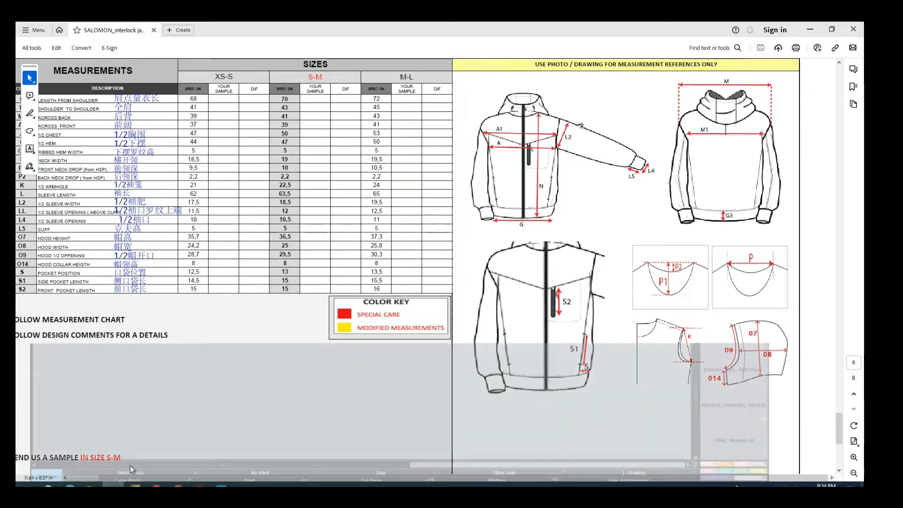
Check the empty Modaris workspace, and return to the tech pack's first page to examine the jacket sketches
click(271, 369)
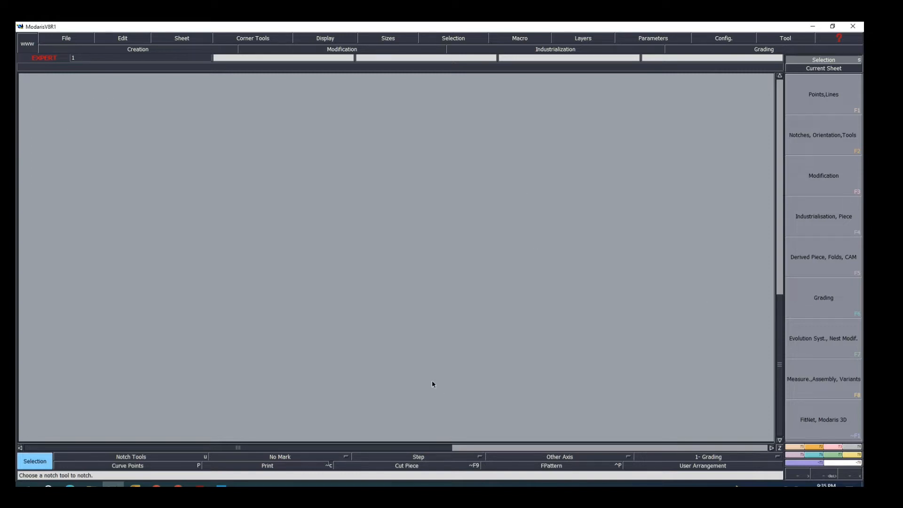
click(200, 486)
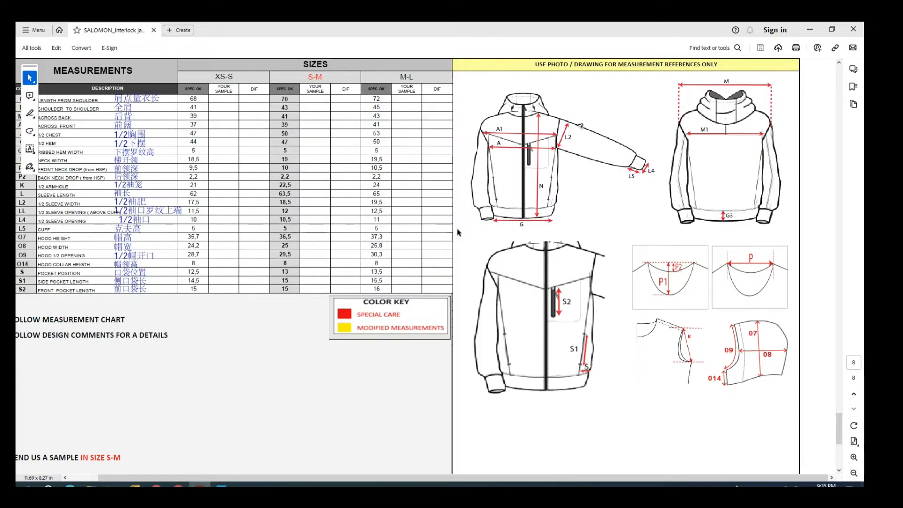
scroll(457, 232, up, 15)
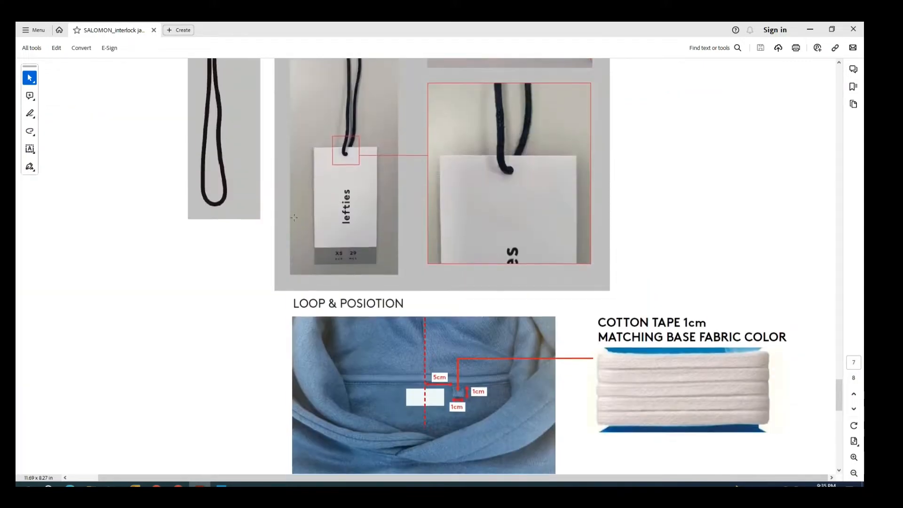
scroll(294, 218, up, 2)
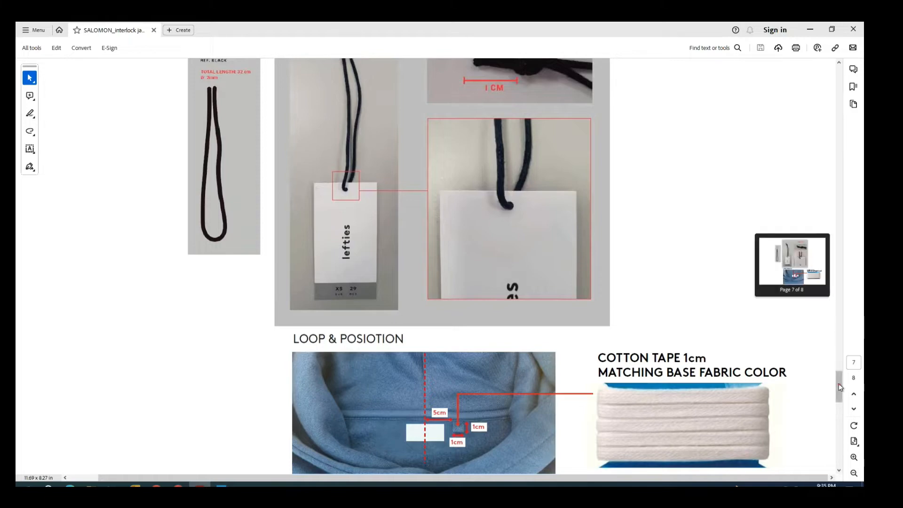
mouse_move(839, 382)
mouse_down()
mouse_move(833, 77)
mouse_move(829, 161)
mouse_move(825, 88)
mouse_up()
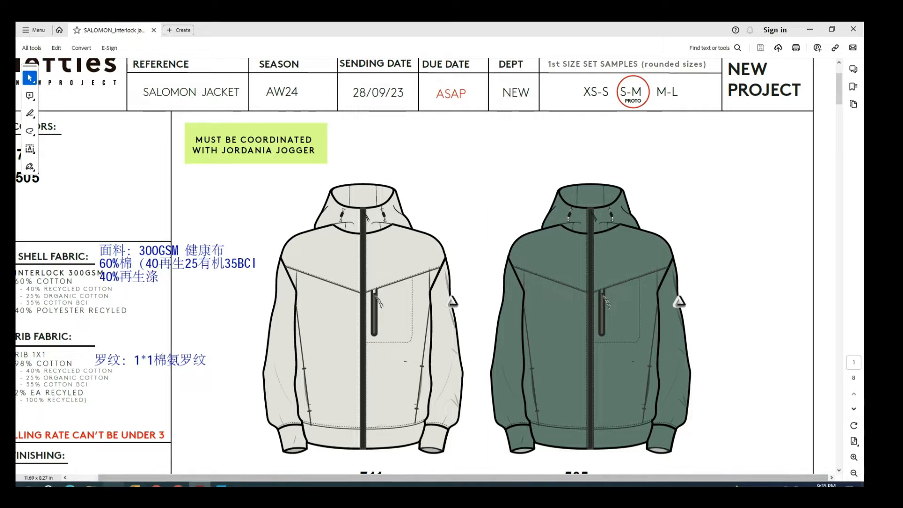
Switch to Modaris and create a new model named SALOMON
click(112, 485)
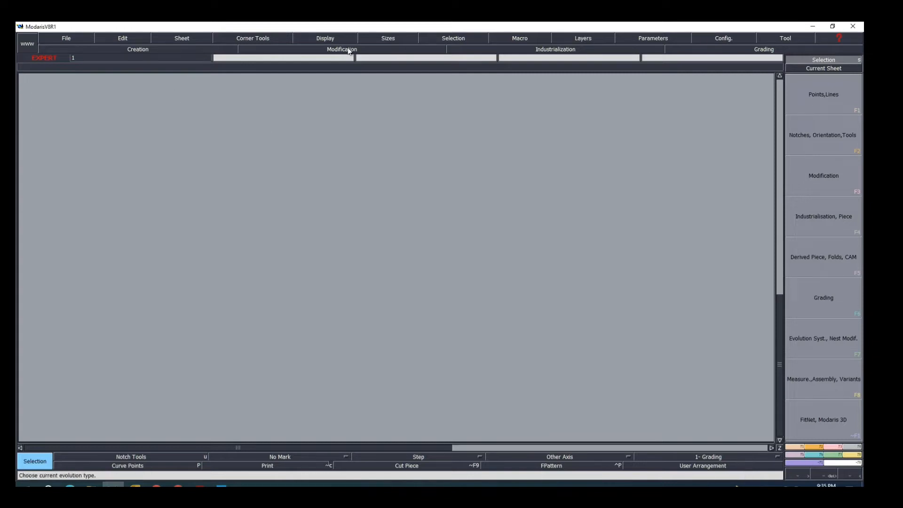
click(66, 40)
click(66, 49)
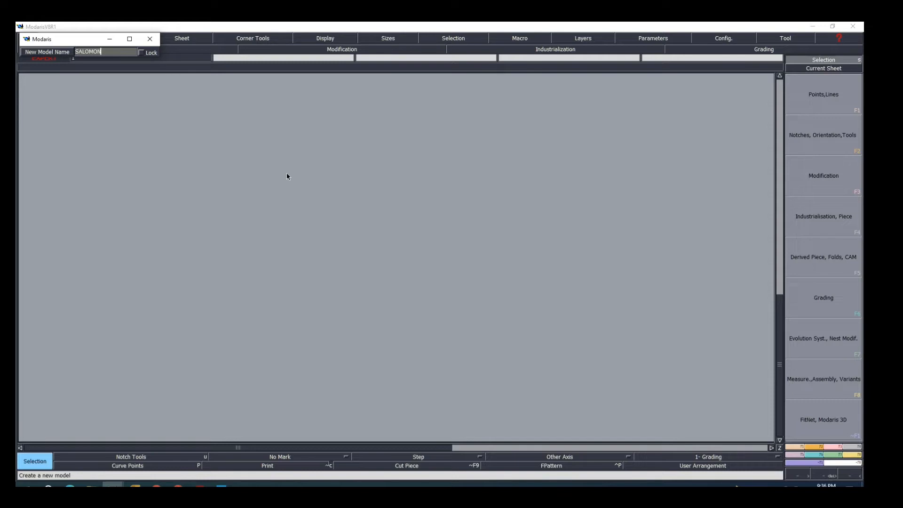
key(Return)
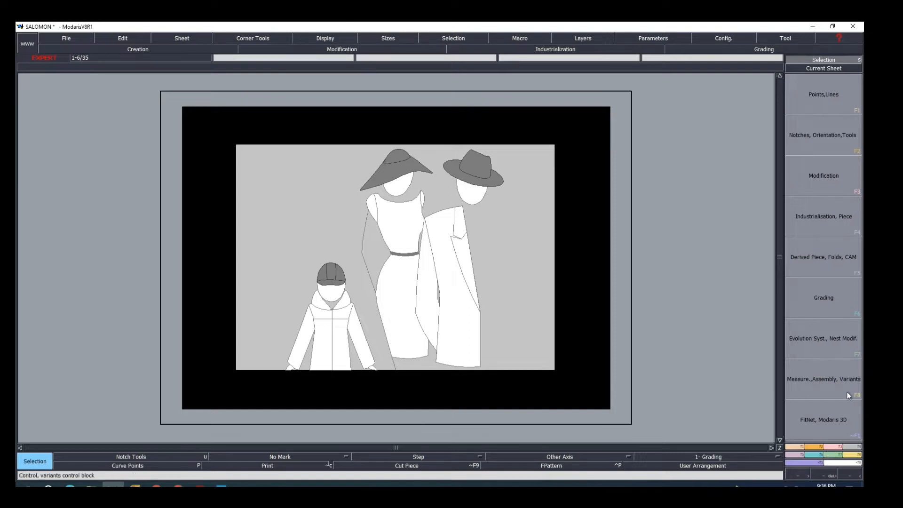
click(842, 351)
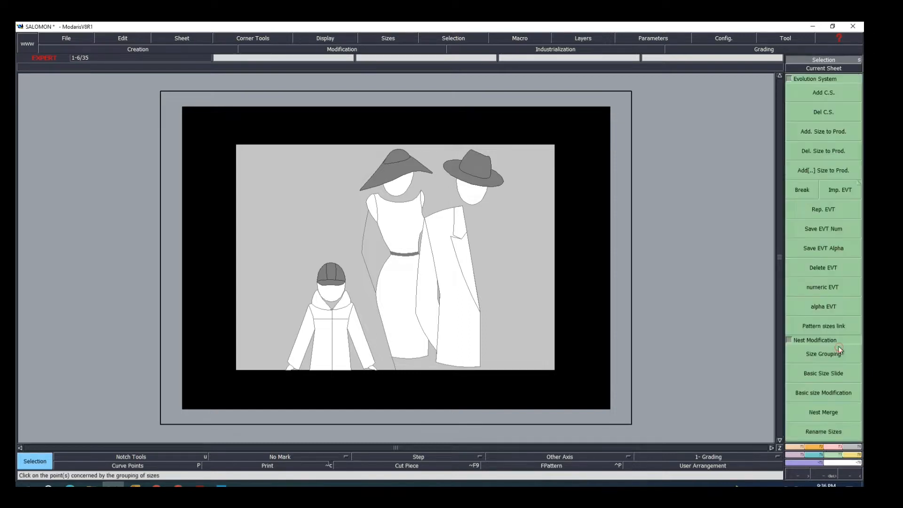
click(835, 191)
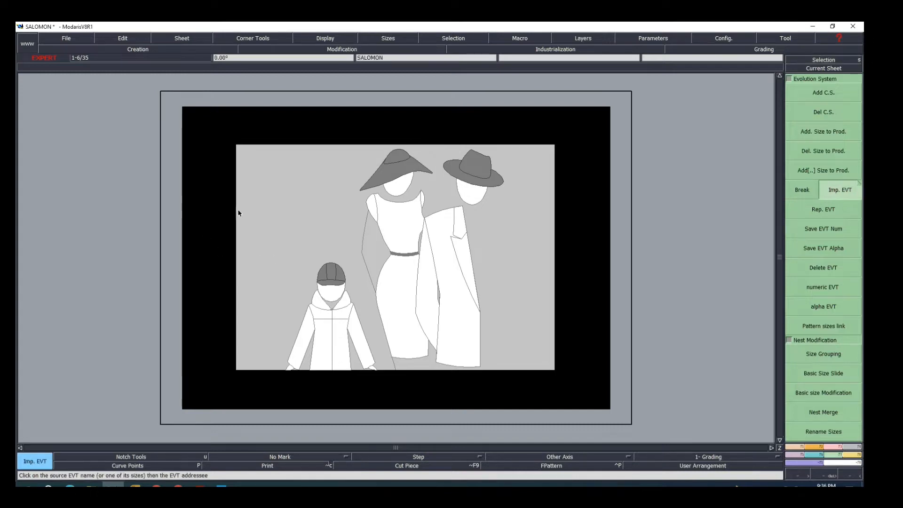
click(220, 196)
click(195, 115)
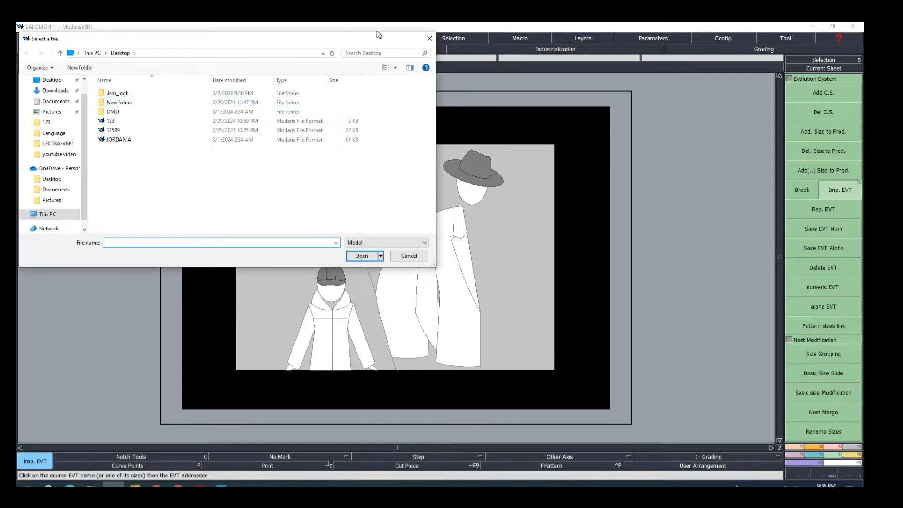
click(428, 40)
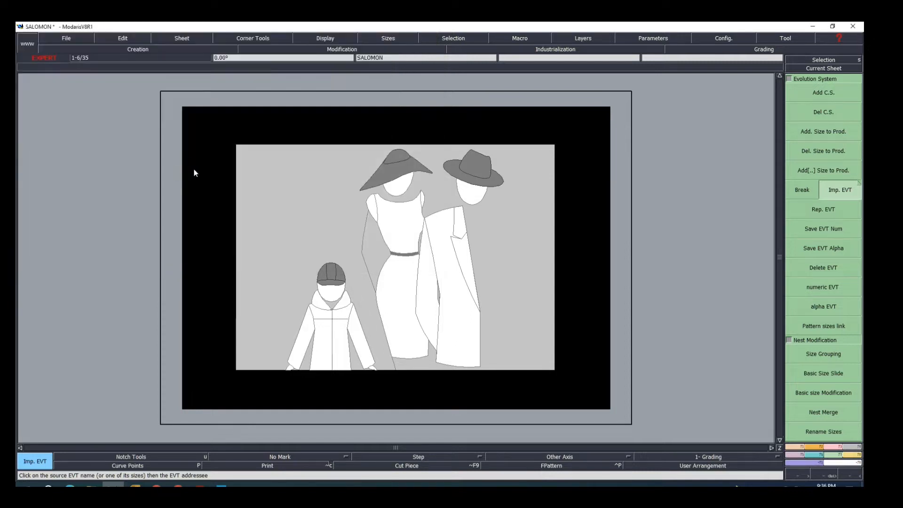
Display the title block and the size list on the SALOMON model sheet
click(184, 35)
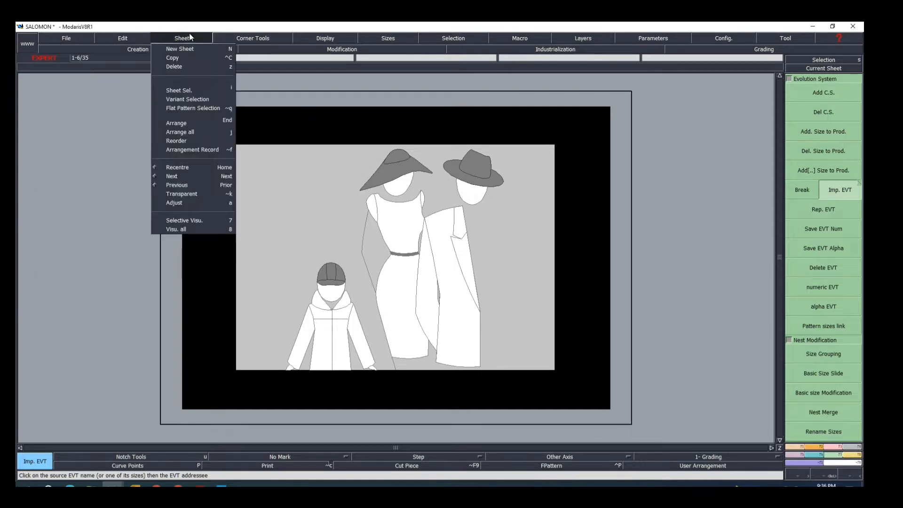
click(335, 37)
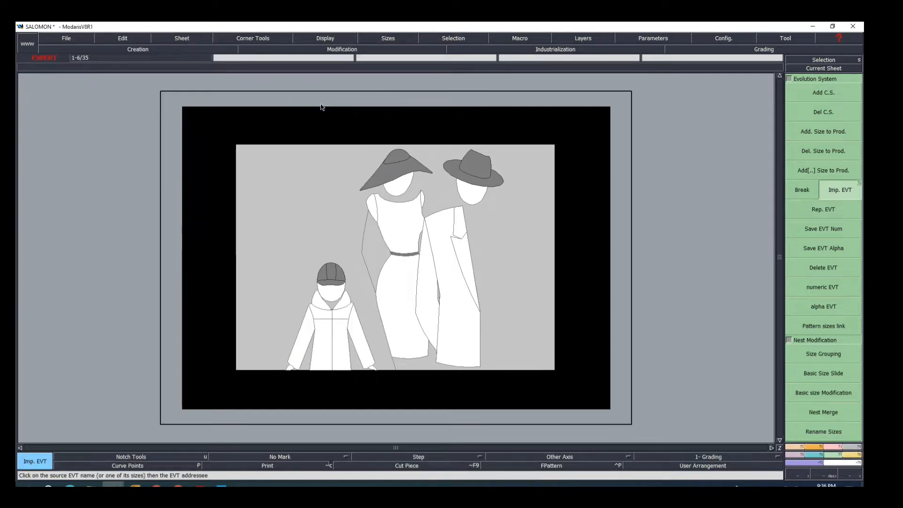
click(328, 38)
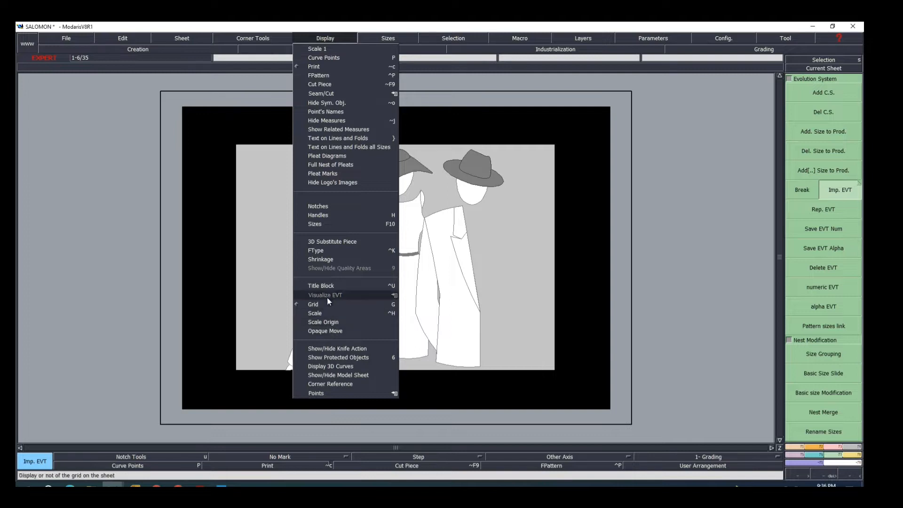
click(323, 285)
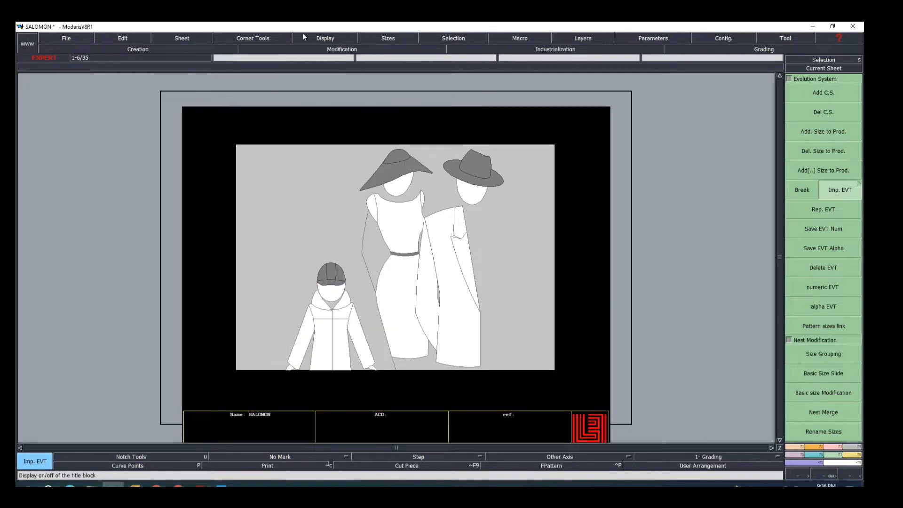
click(318, 40)
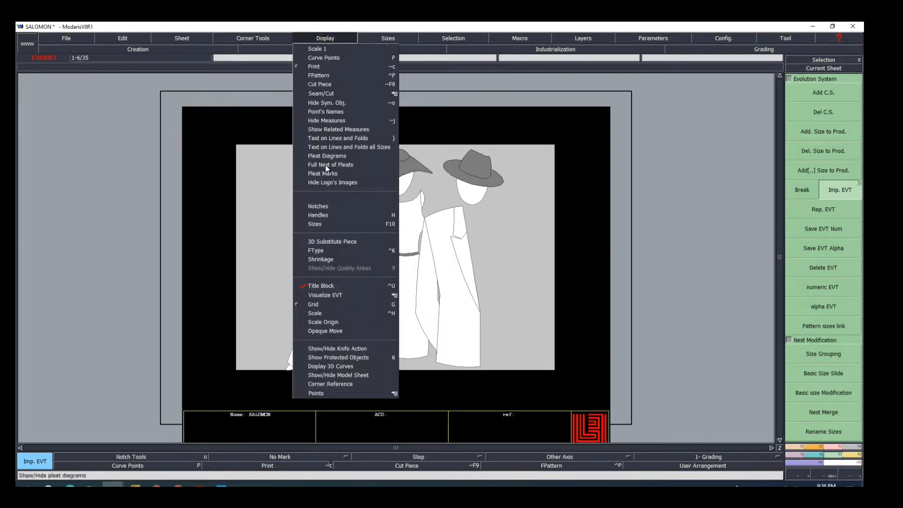
click(322, 225)
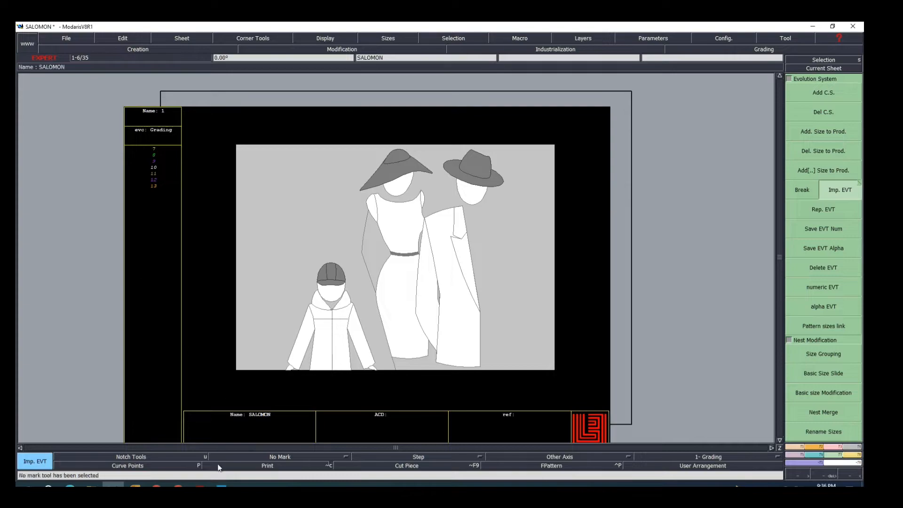
Switch back to the tech pack PDF and examine the full-width measurement chart on page 8
click(199, 486)
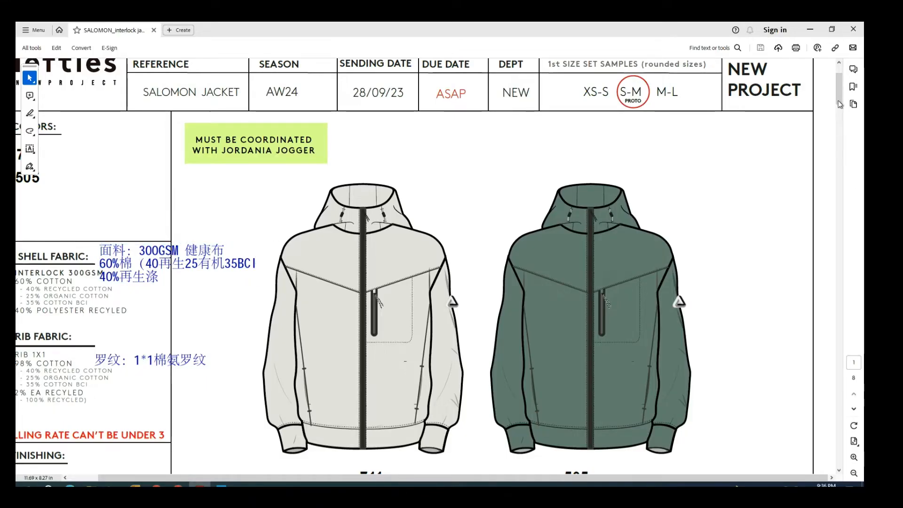
scroll(828, 330, down, 5)
mouse_move(835, 410)
mouse_down()
mouse_move(839, 443)
mouse_move(835, 425)
mouse_up()
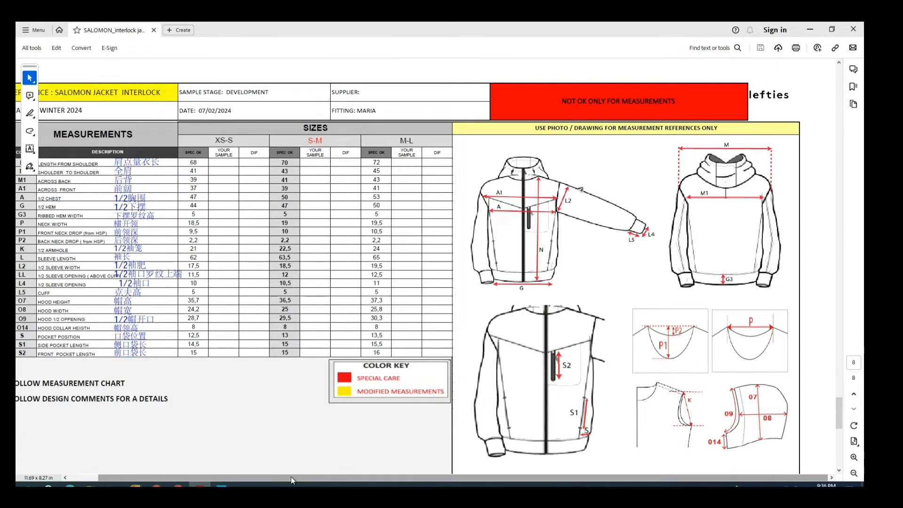
drag(291, 477, 255, 473)
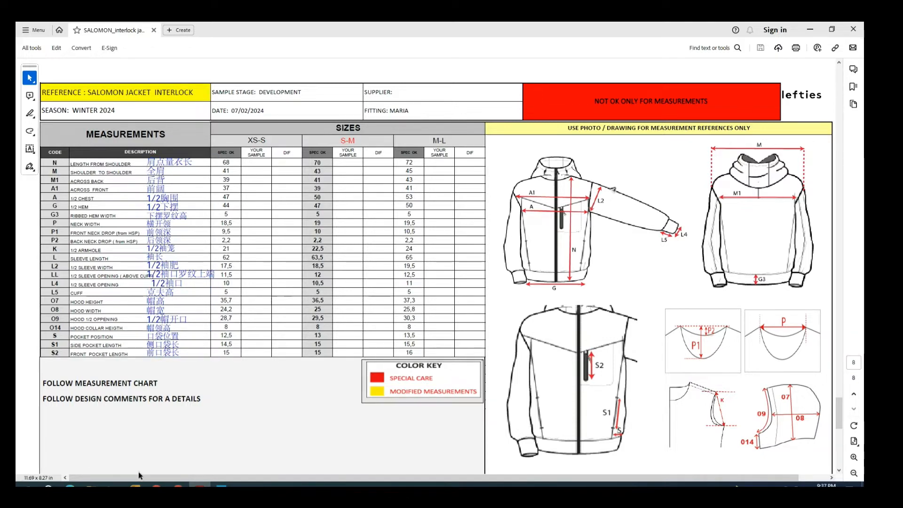
Switch to Modaris and add a new blank sheet to the SALOMON model
mouse_move(113, 486)
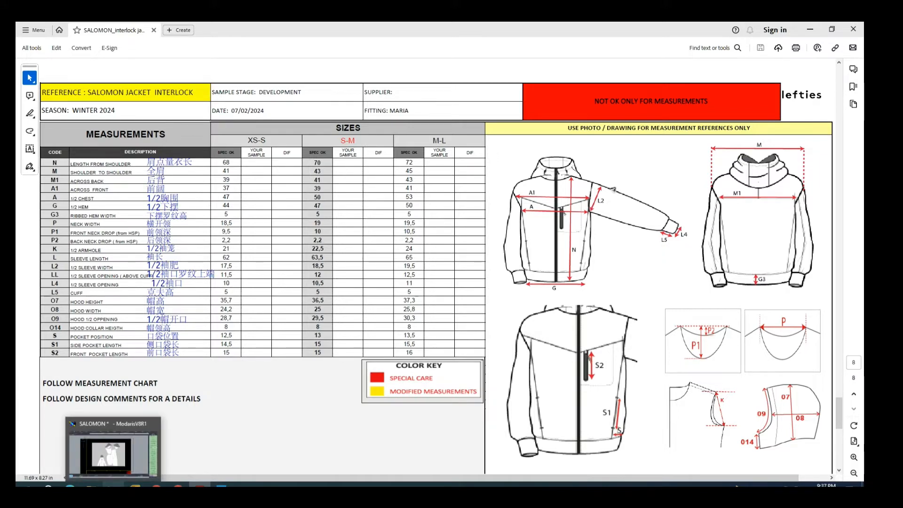
click(113, 486)
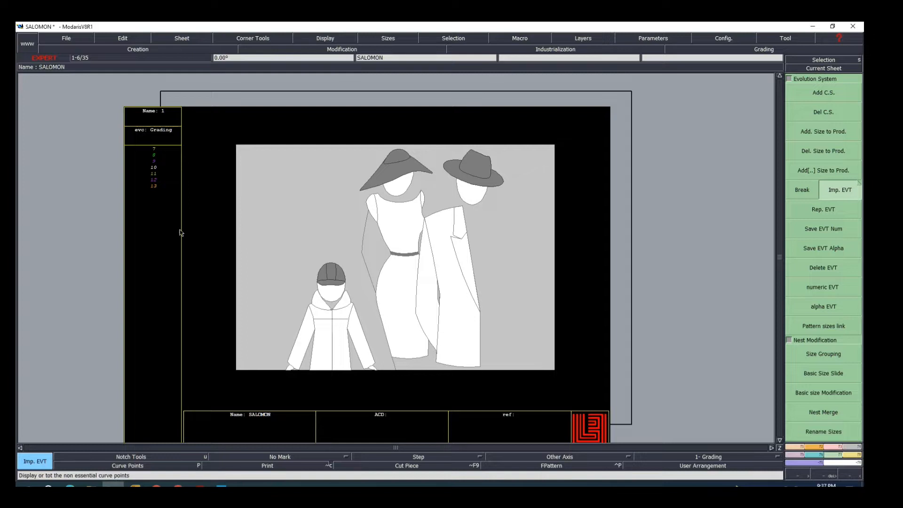
click(183, 39)
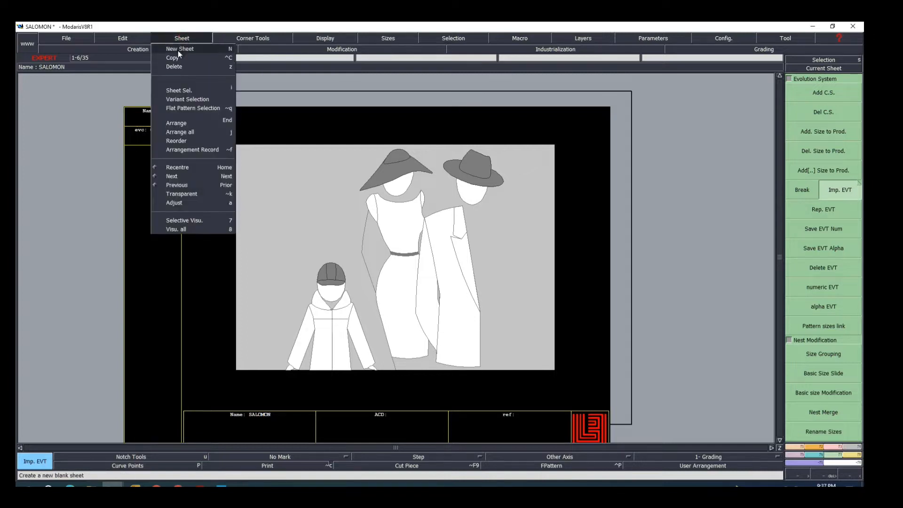
click(179, 52)
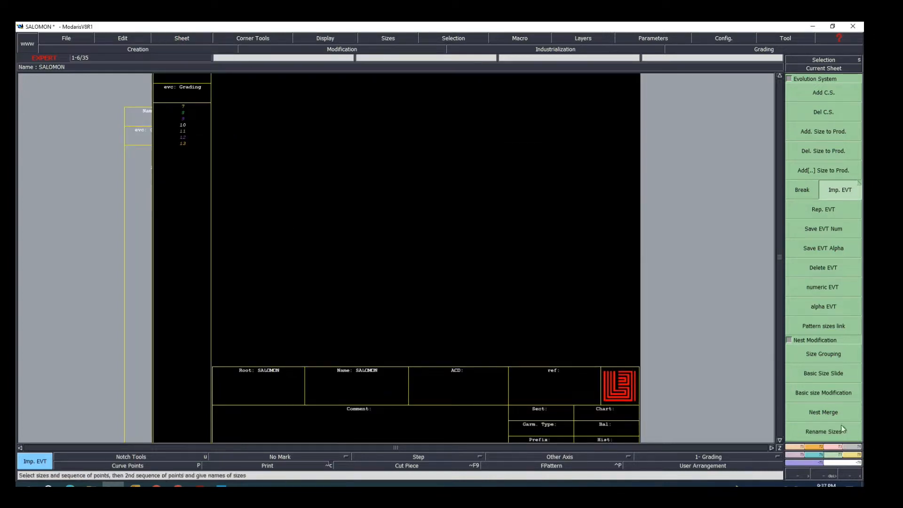
Construct a rectangle on the new sheet with width 65 cm and height -25 cm, checking the tech pack measurements
click(820, 447)
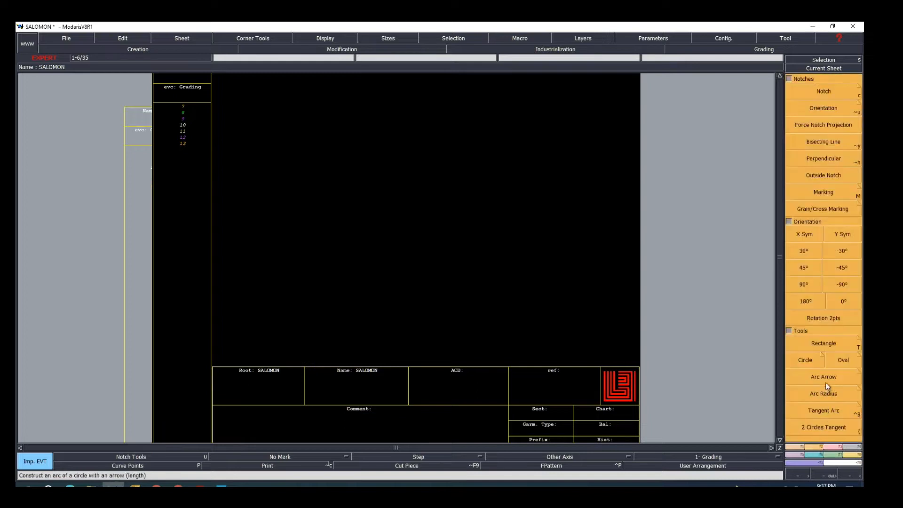
click(821, 343)
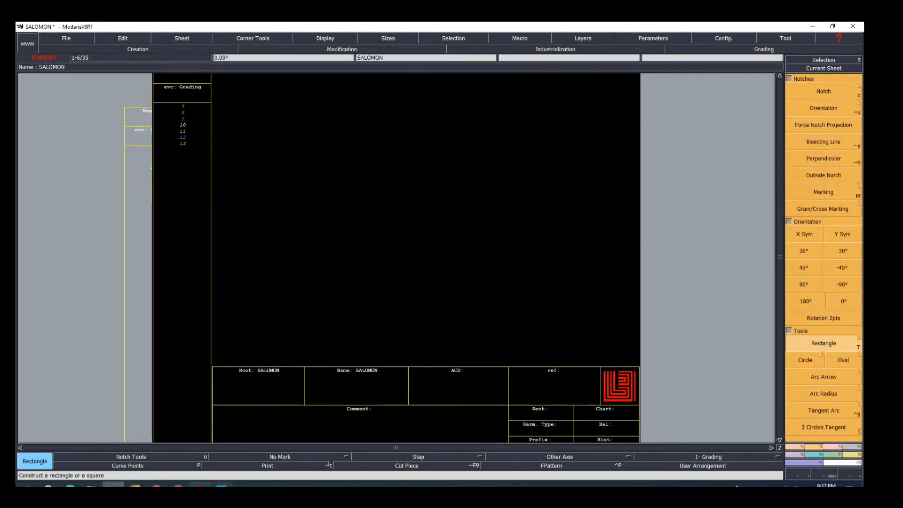
click(200, 485)
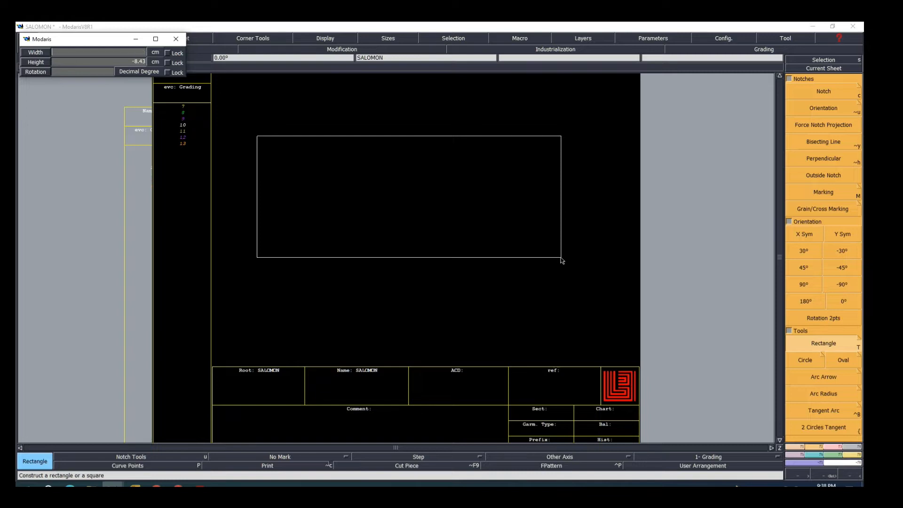
text(98)
key(Return)
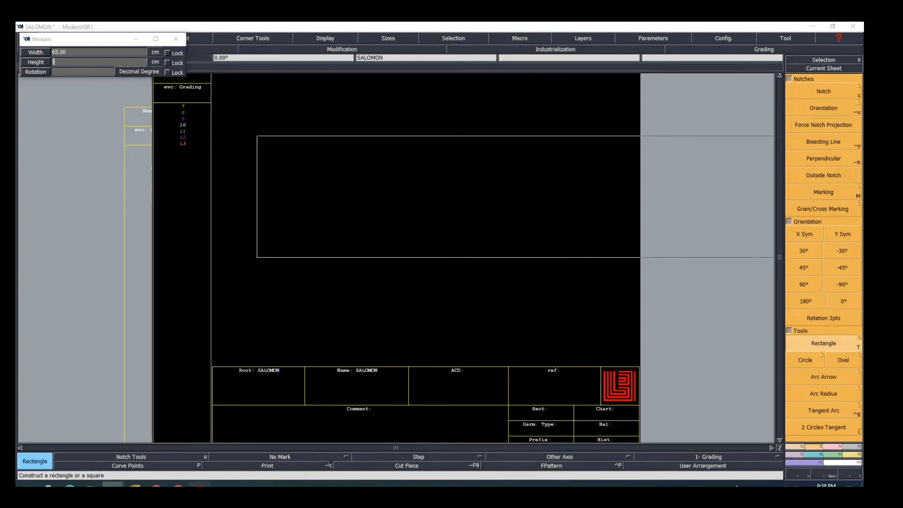
click(200, 485)
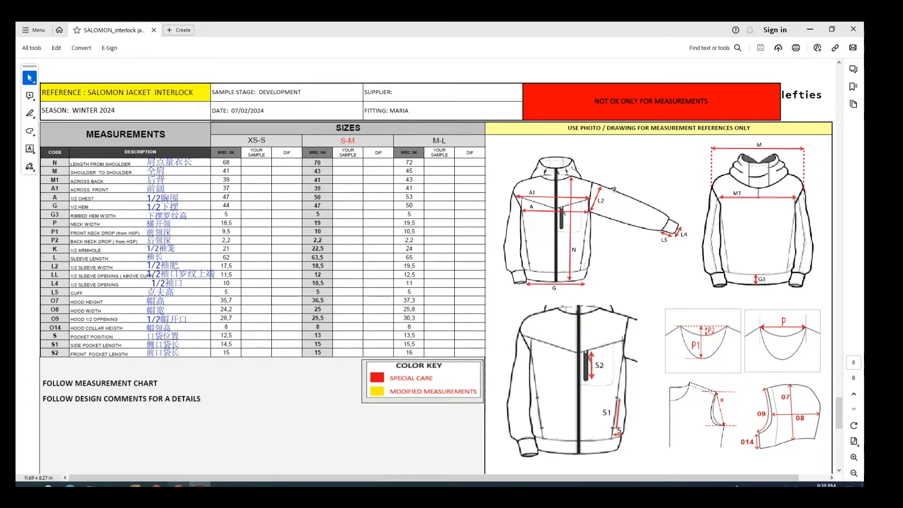
mouse_move(113, 485)
click(74, 453)
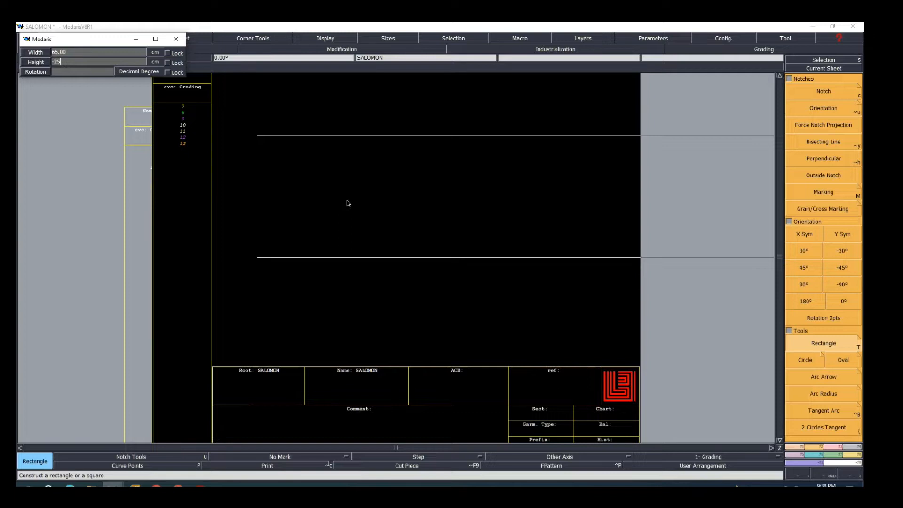
key(Return)
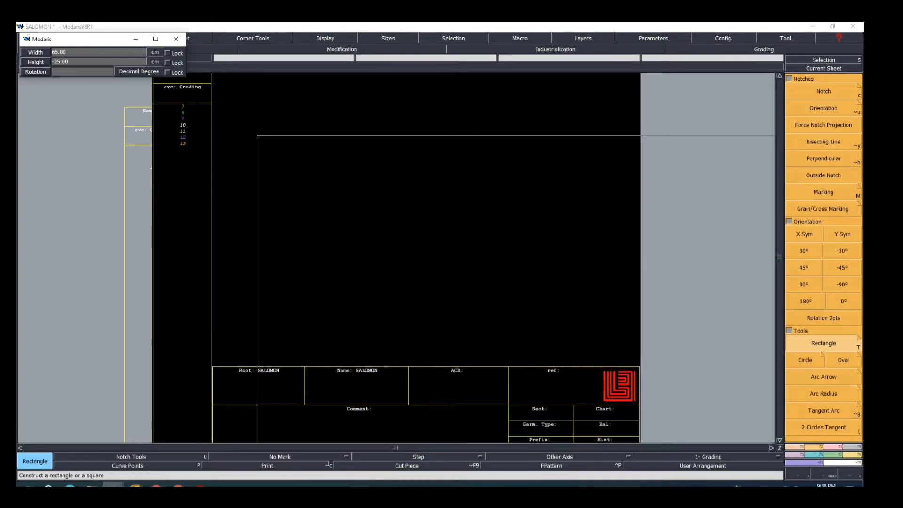
click(737, 486)
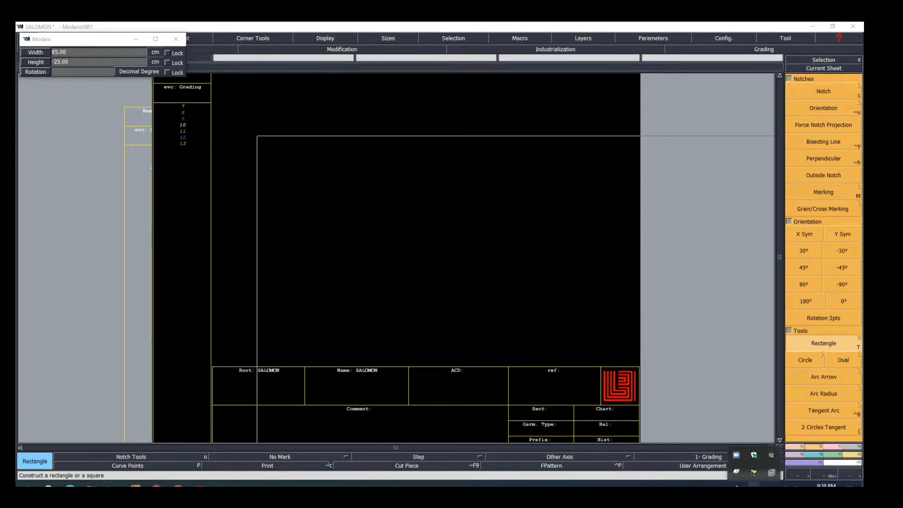
right_click(737, 455)
click(760, 423)
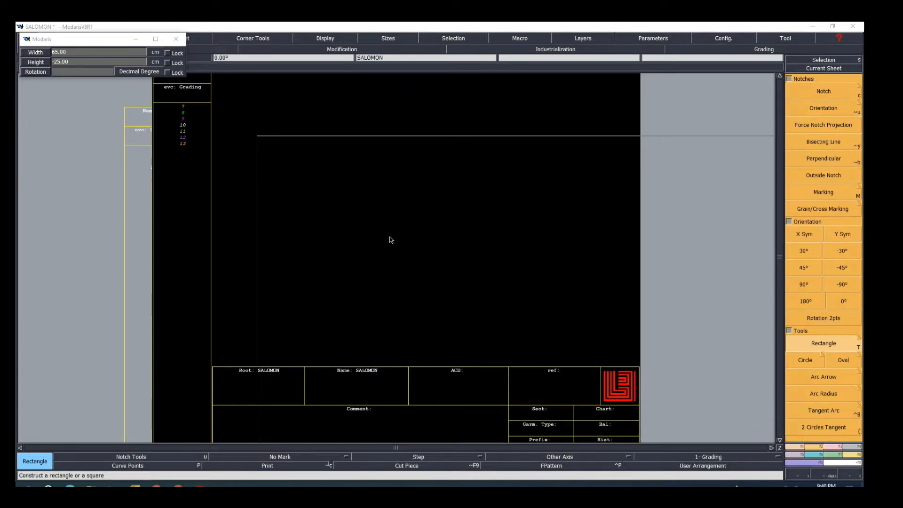
Place the rectangle and add a parallel line 2.2 cm inside its left edge for the back neck drop
key(Return)
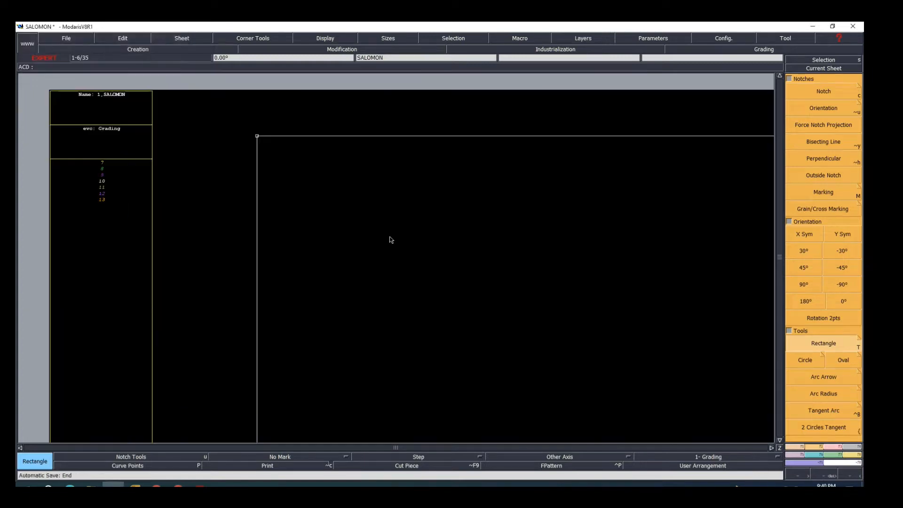
key(Home)
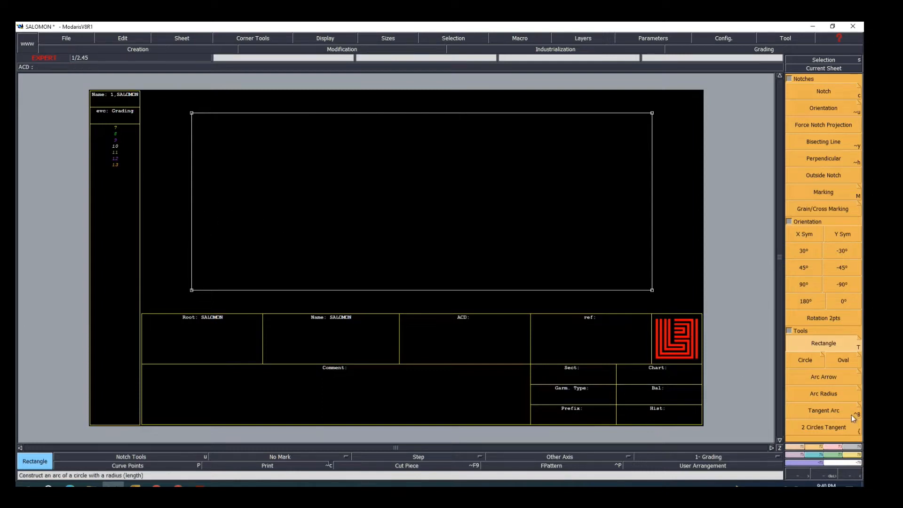
key(F1)
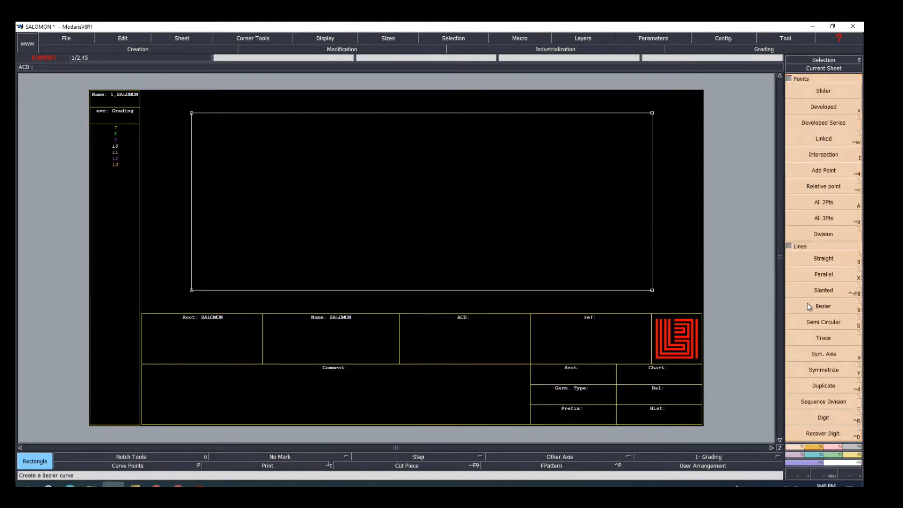
click(817, 278)
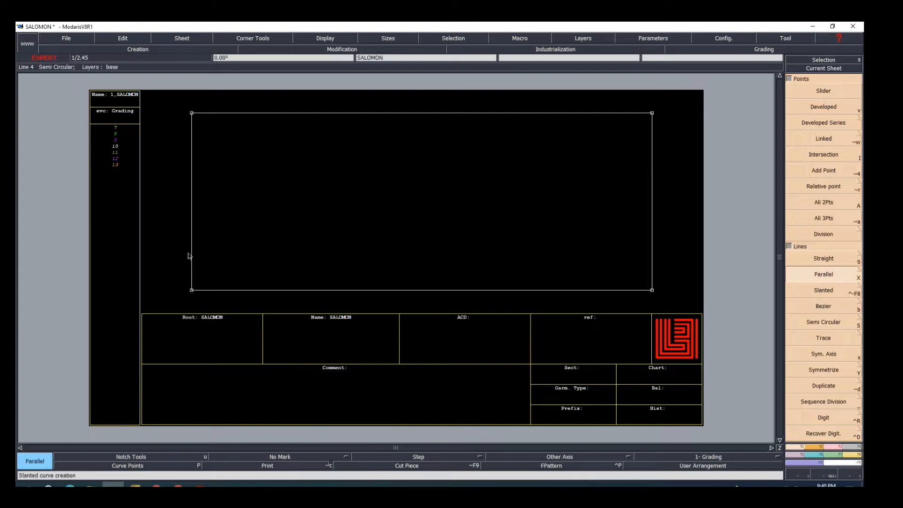
click(192, 234)
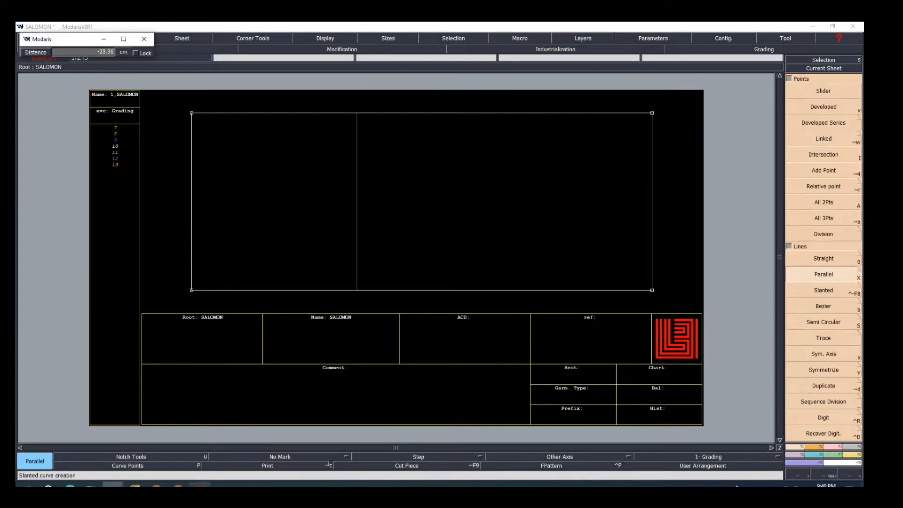
click(200, 486)
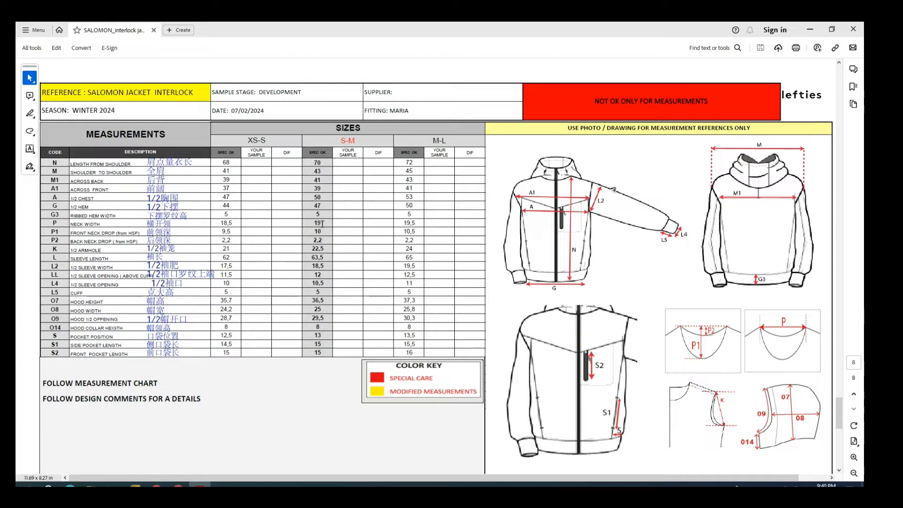
click(809, 30)
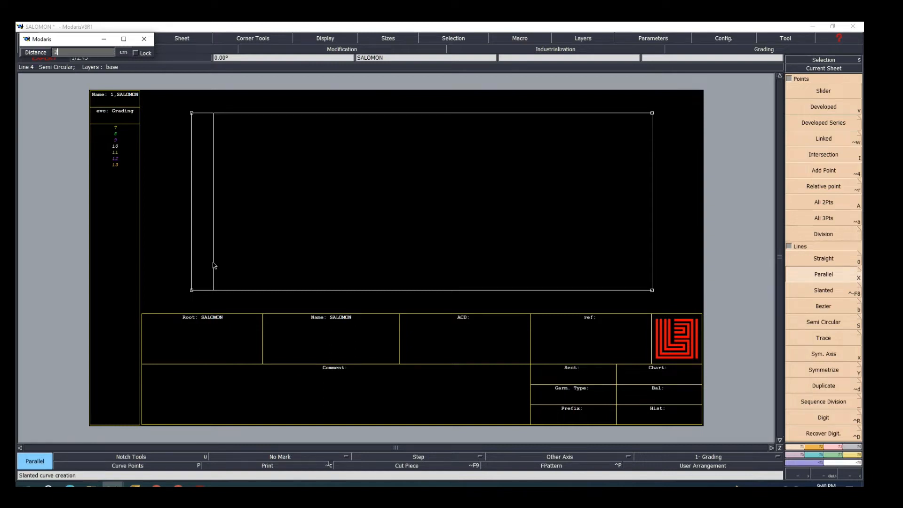
key(Return)
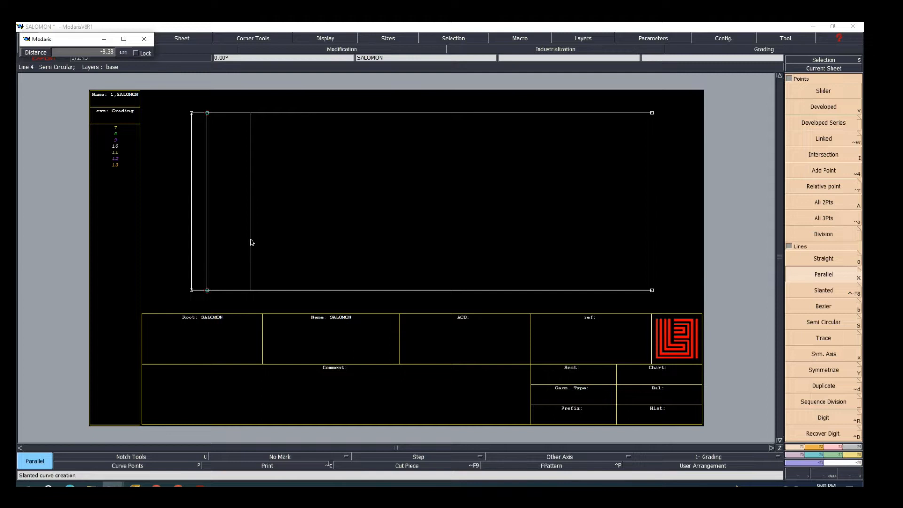
Add parallels 10 cm inside the rectangle's left edge for the front neck drop and 9.5 cm above its lower edge for half the neck width
key(Down)
text(-10)
key(Return)
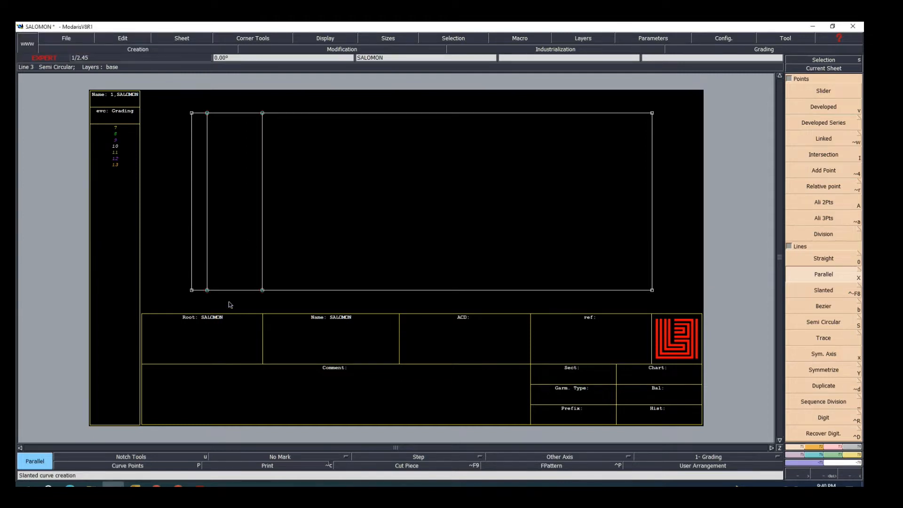
click(237, 294)
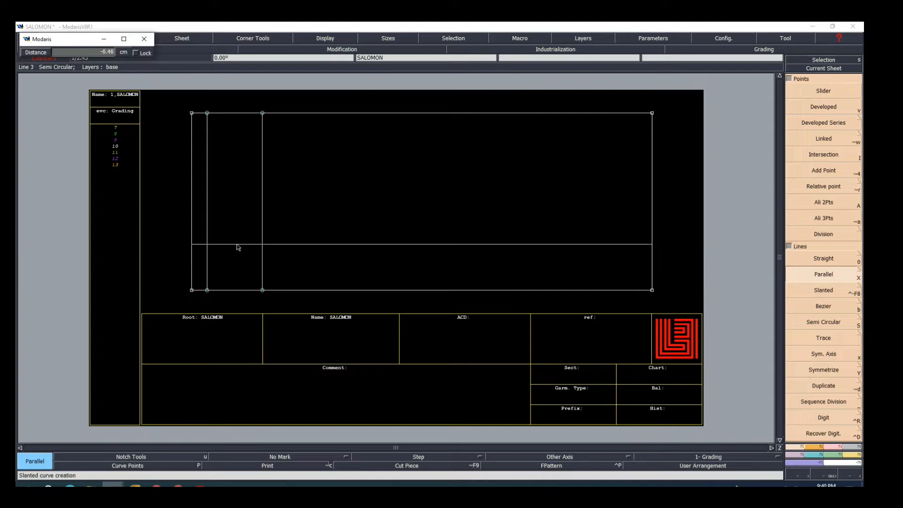
text(-9.5)
key(Return)
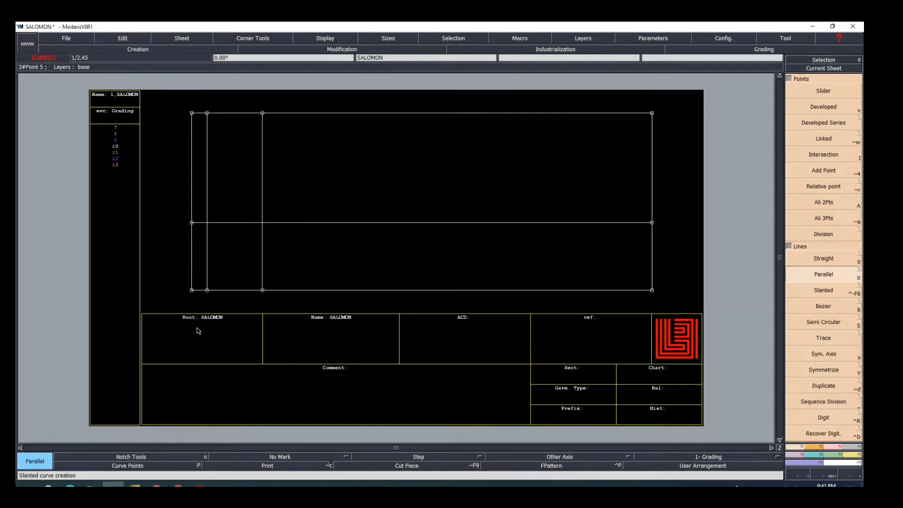
Check the shoulder measurement in the tech pack and add a parallel 21.5 cm above the rectangle's lower edge
click(191, 483)
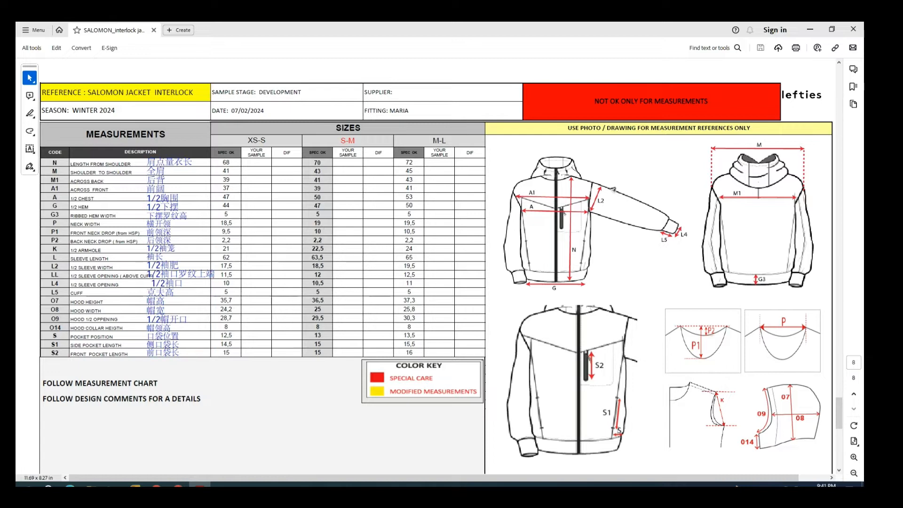
click(113, 485)
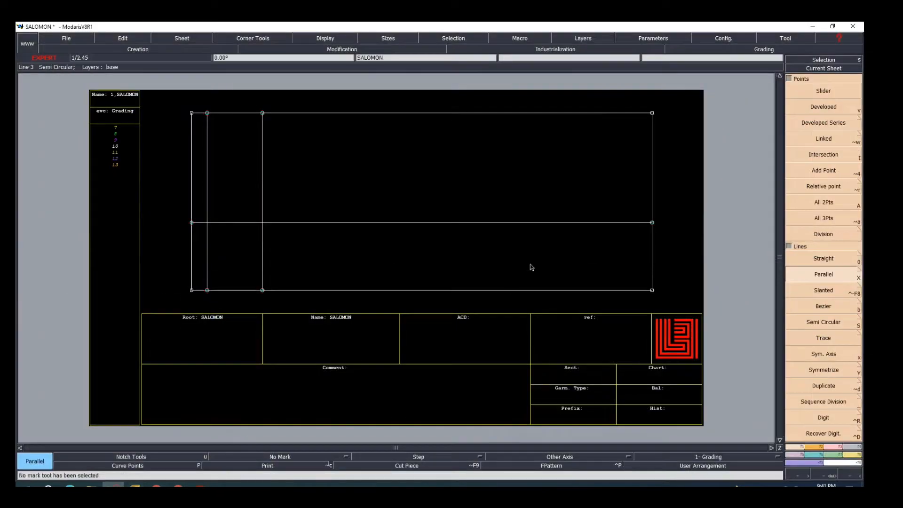
click(280, 291)
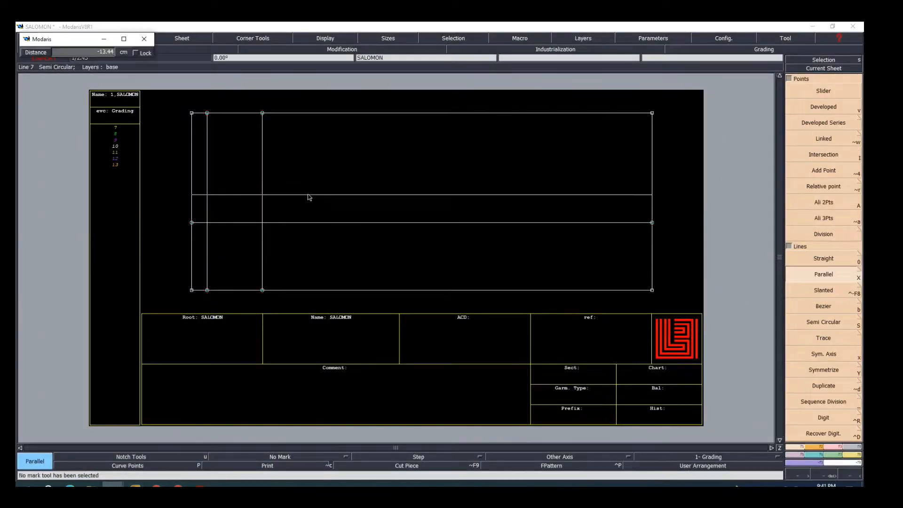
text(-21.)
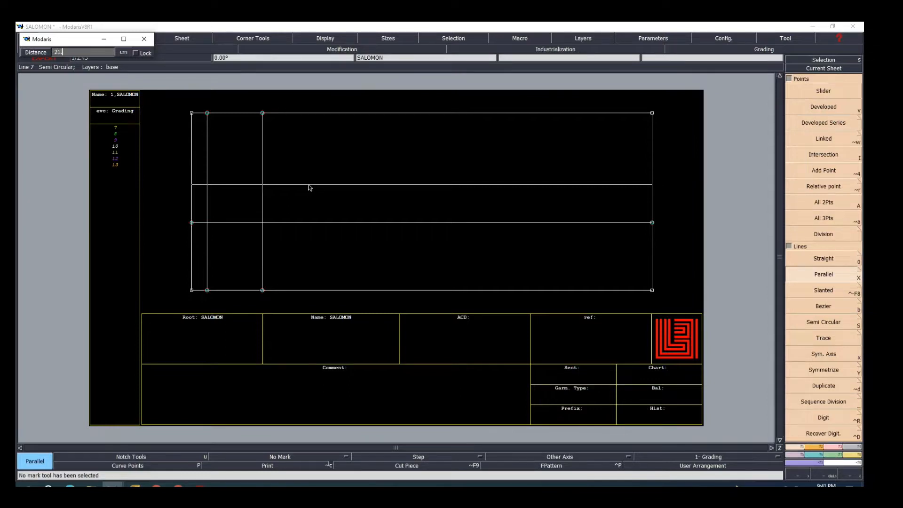
key(Return)
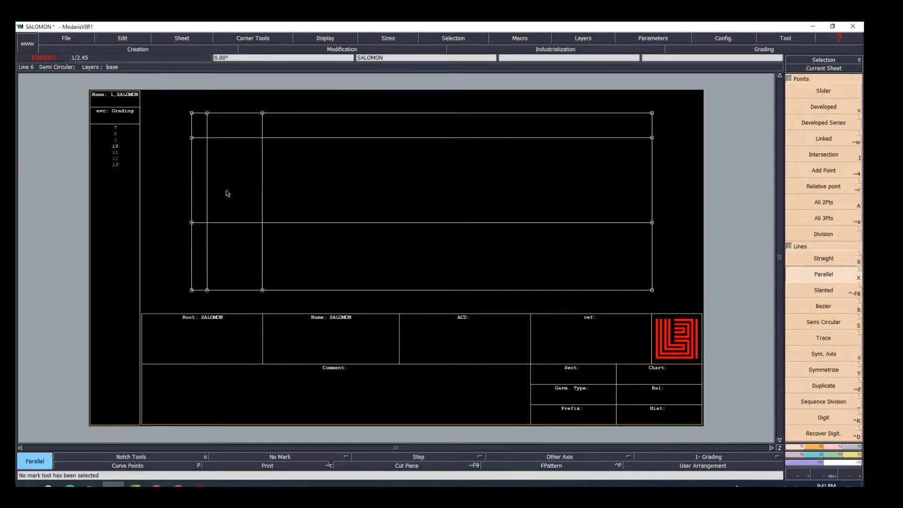
Add a vertical parallel 3.5 cm inside the rectangle's left edge for the shoulder drop
click(191, 179)
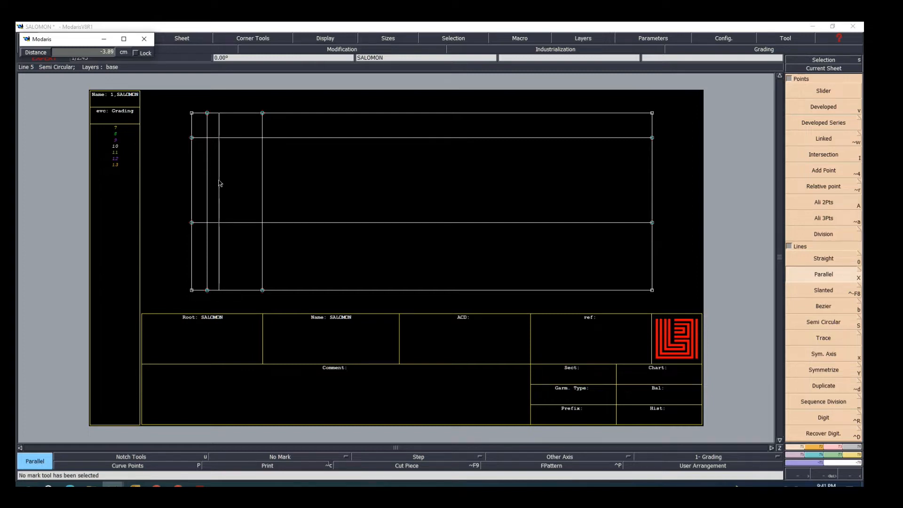
text(-21.50)
text(-)
text(3.5)
key(Return)
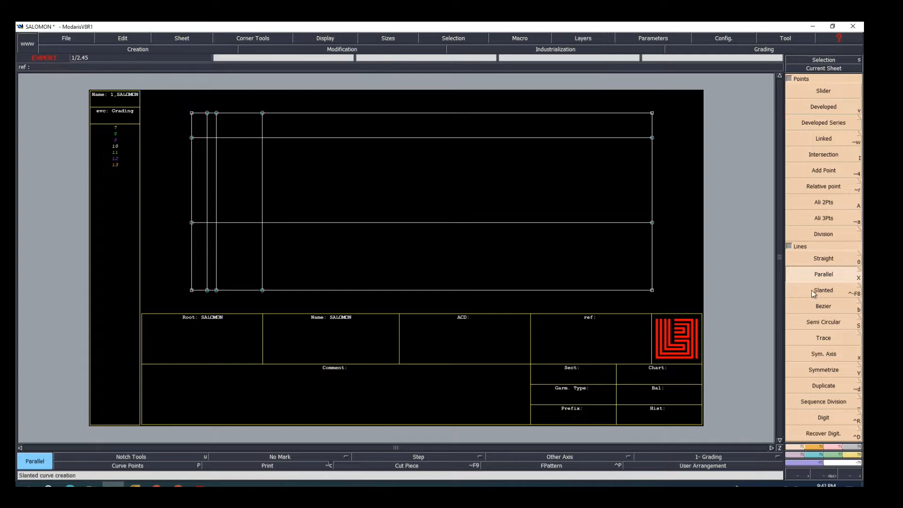
Draw the straight shoulder line from the neck point on the left edge to the intersection of the 3.5 cm and 21.5 cm guides
click(824, 259)
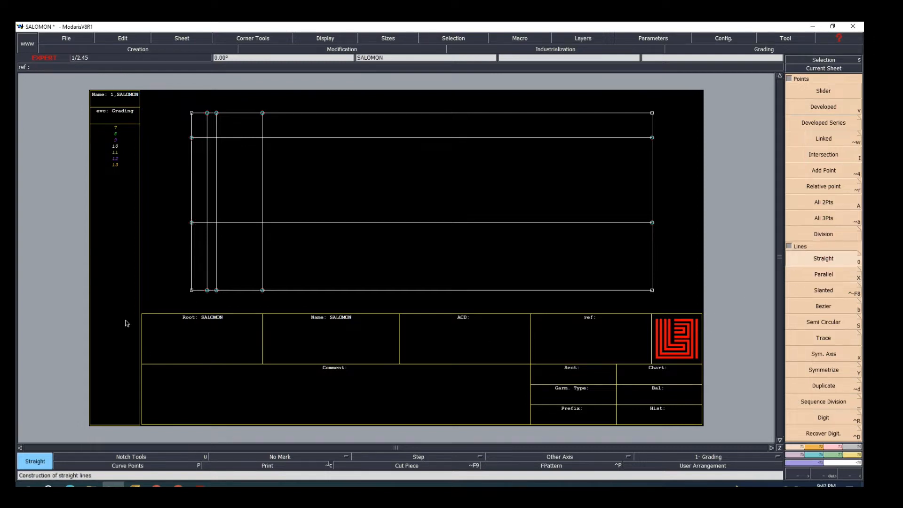
click(192, 222)
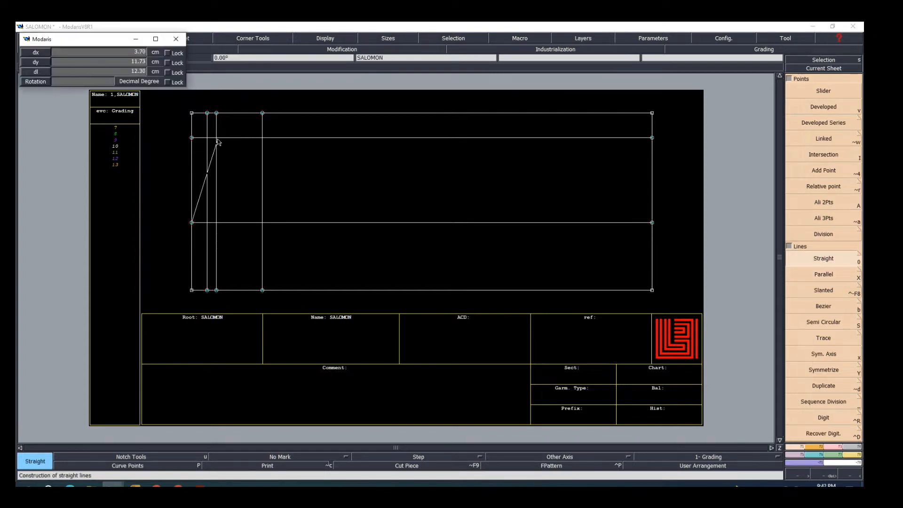
click(216, 138)
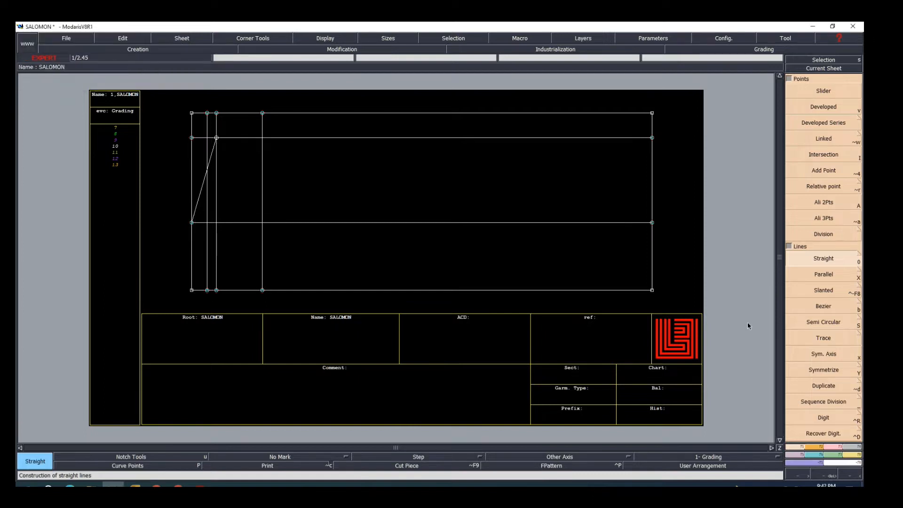
Draw Bezier lines for the back and front necklines from the 2.2 cm and 10 cm points on the lower edge to the neck point
click(828, 306)
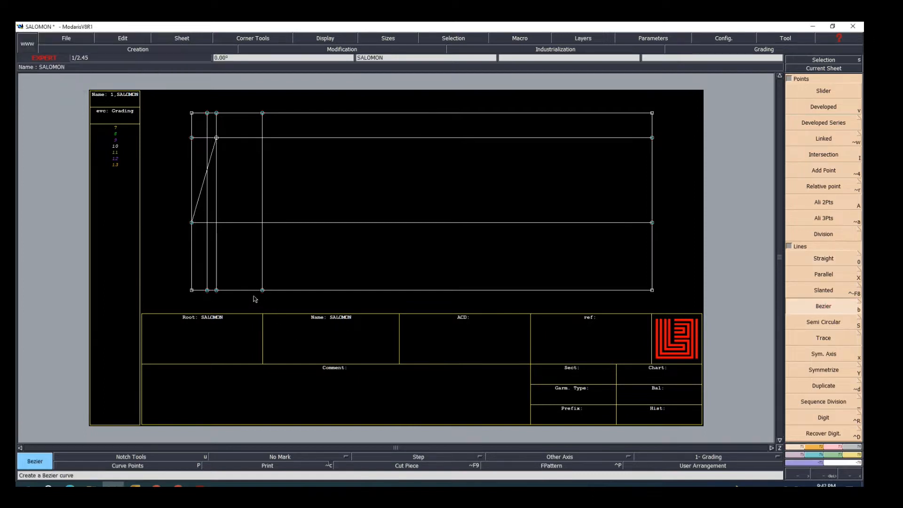
click(207, 290)
click(193, 223)
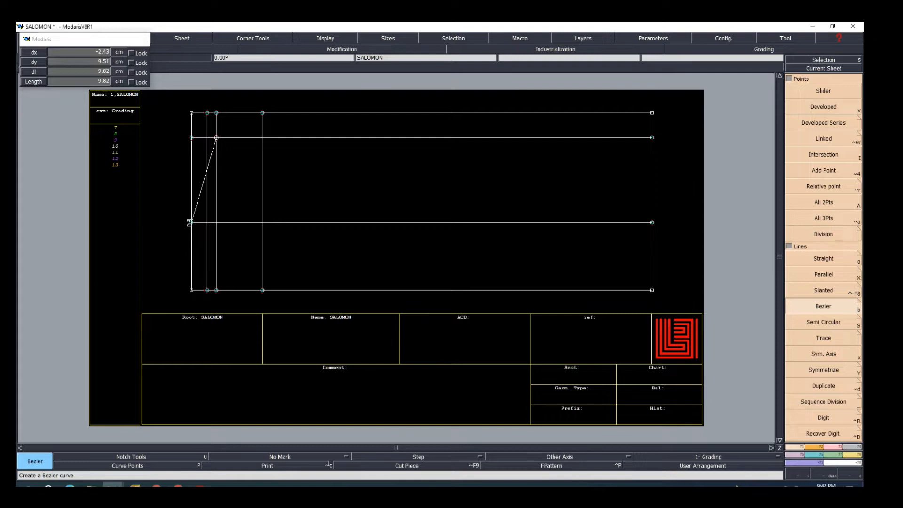
click(262, 292)
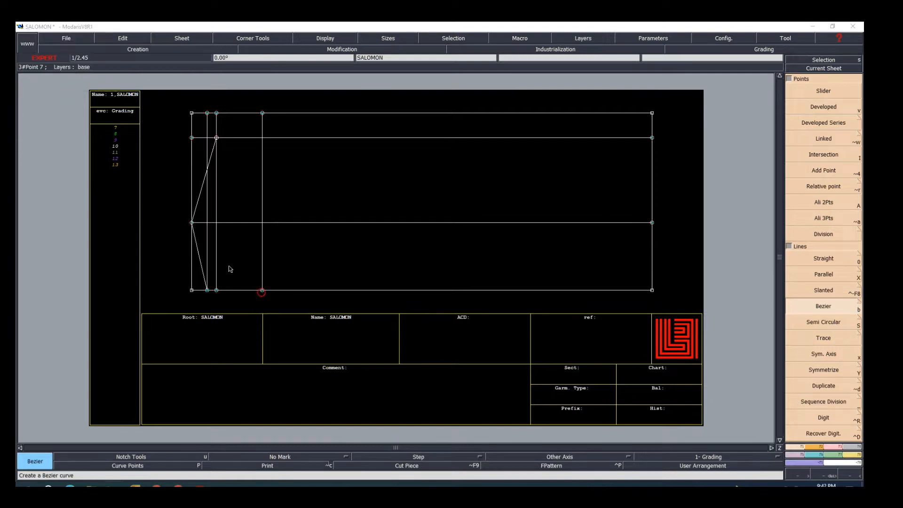
click(192, 223)
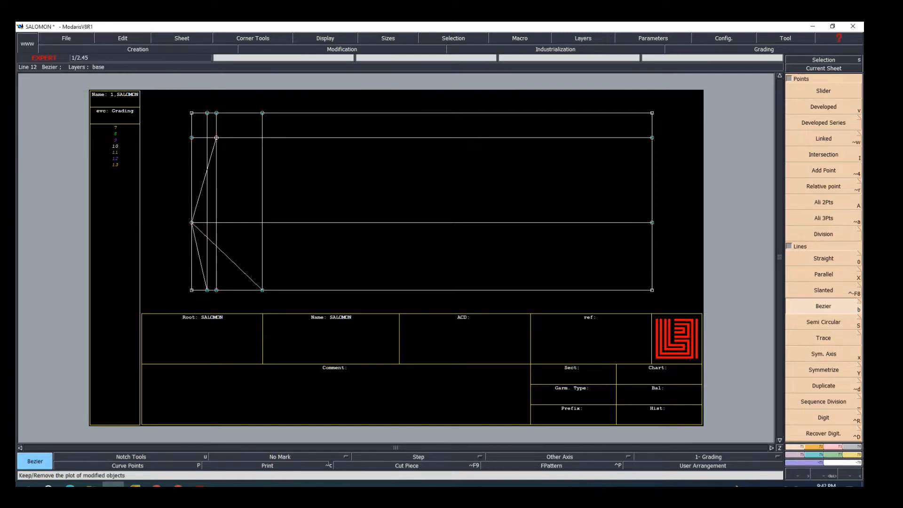
Look up the half-armhole measurement for size S-M in the tech pack's measurement table
key(alt+Tab)
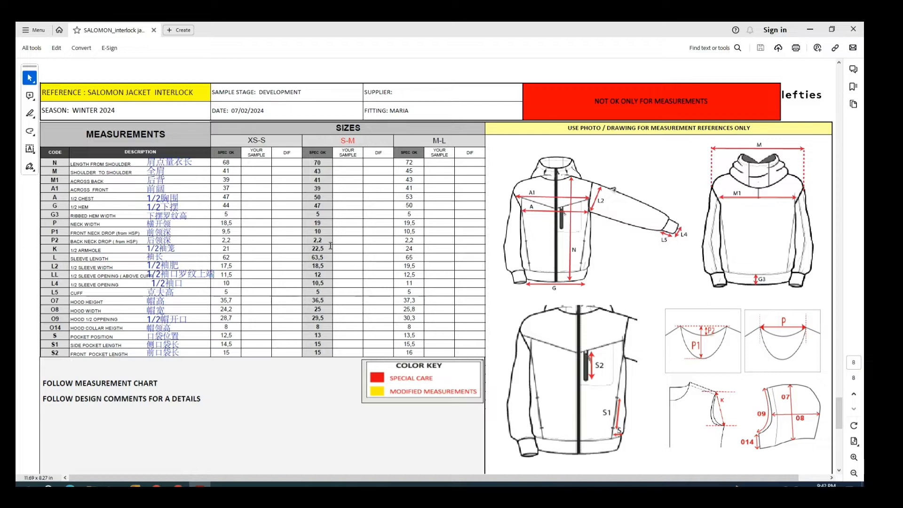
drag(328, 246, 302, 247)
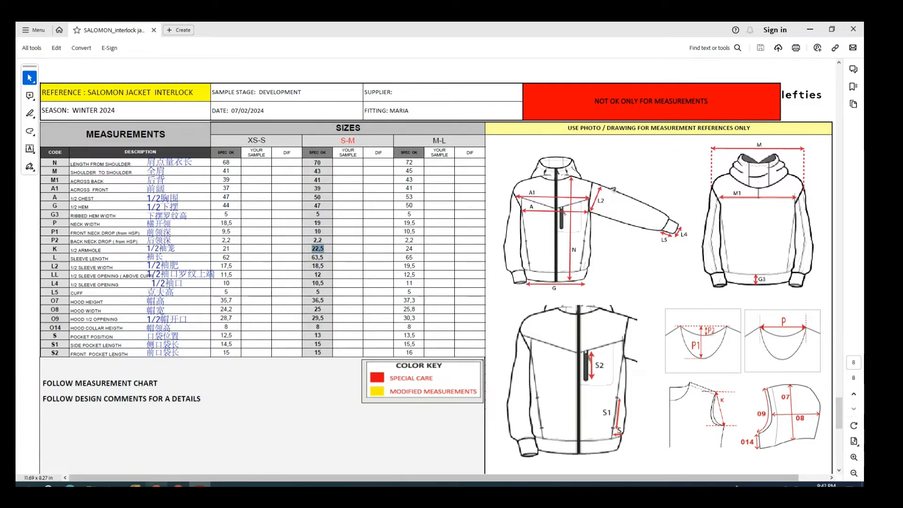
click(114, 485)
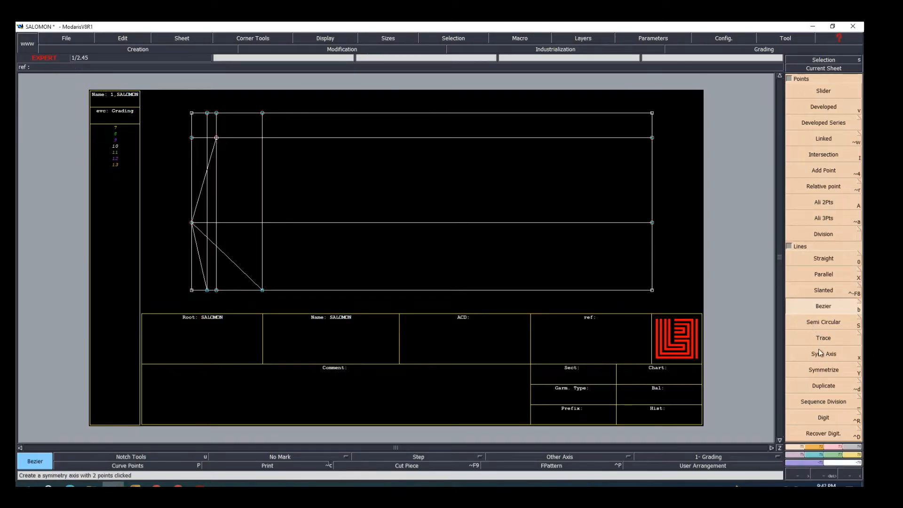
Draw a straight 22.5 cm armhole line from the shoulder point to the rectangle's upper edge, rechecking the length in the tech pack
click(817, 262)
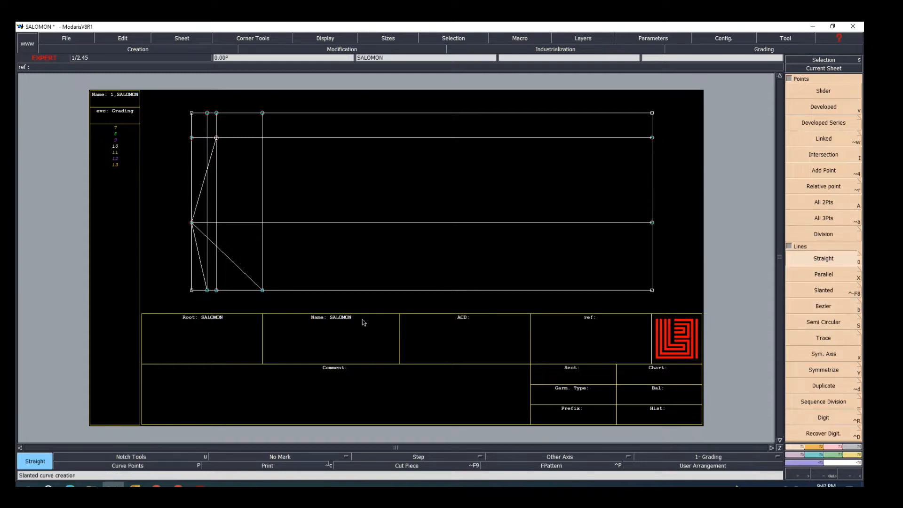
click(217, 138)
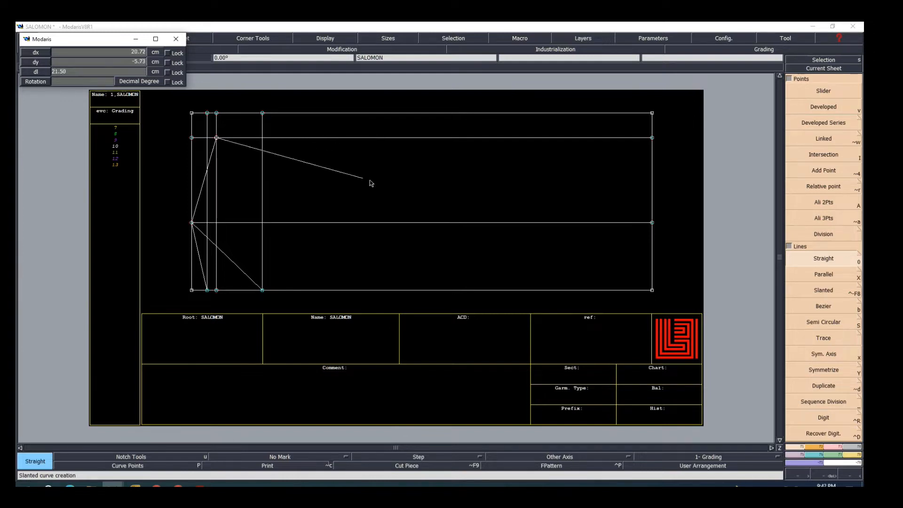
click(262, 289)
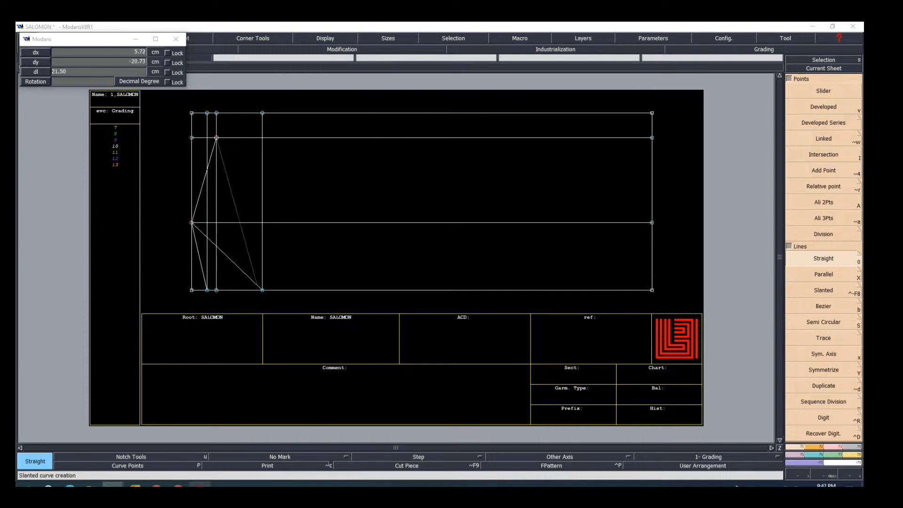
click(207, 486)
click(207, 485)
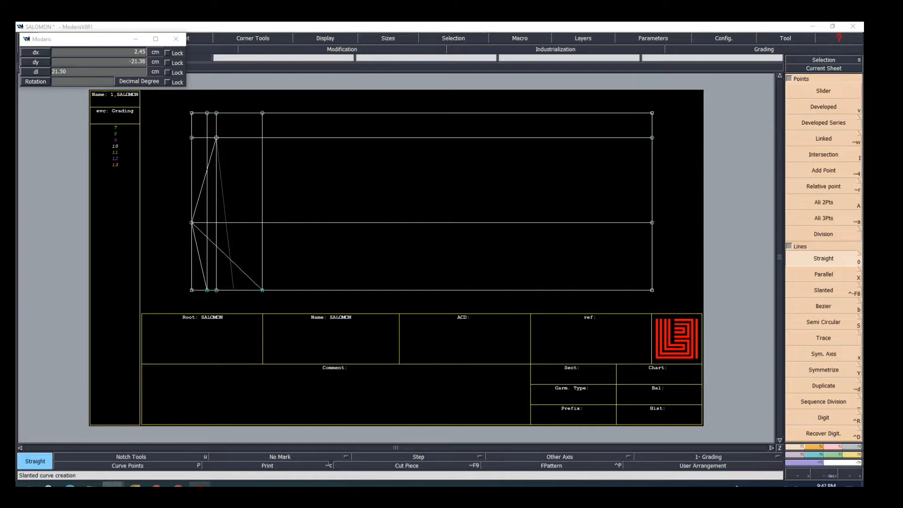
click(204, 485)
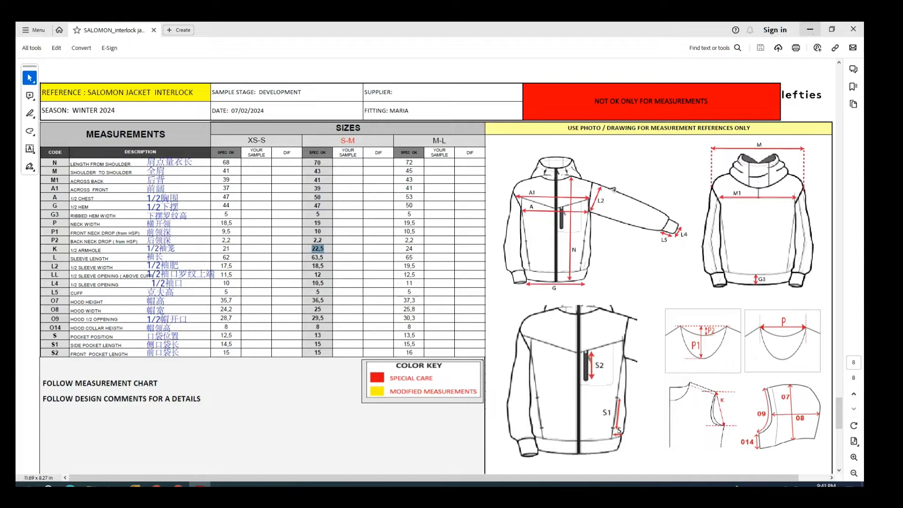
click(810, 29)
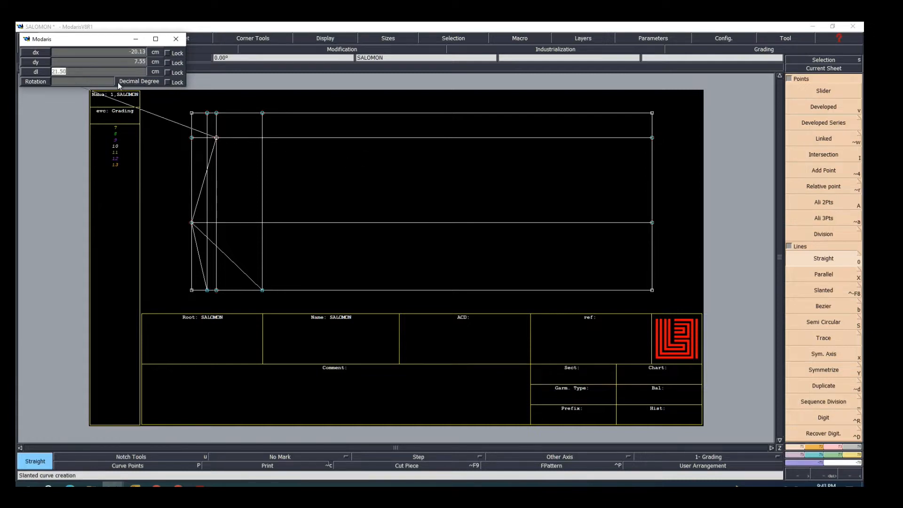
text(22.5)
key(Return)
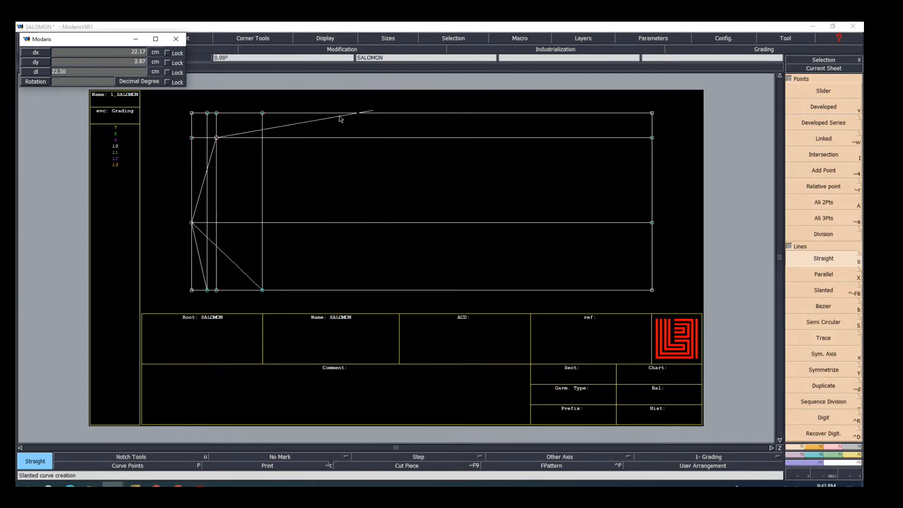
click(374, 114)
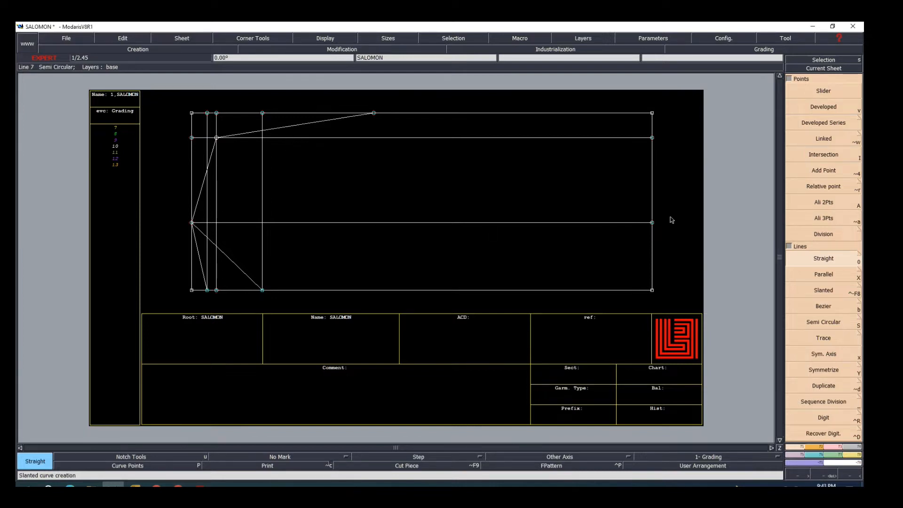
Add a vertical parallel to the rectangle's left edge, crossing the straight armhole line about halfway along
click(823, 276)
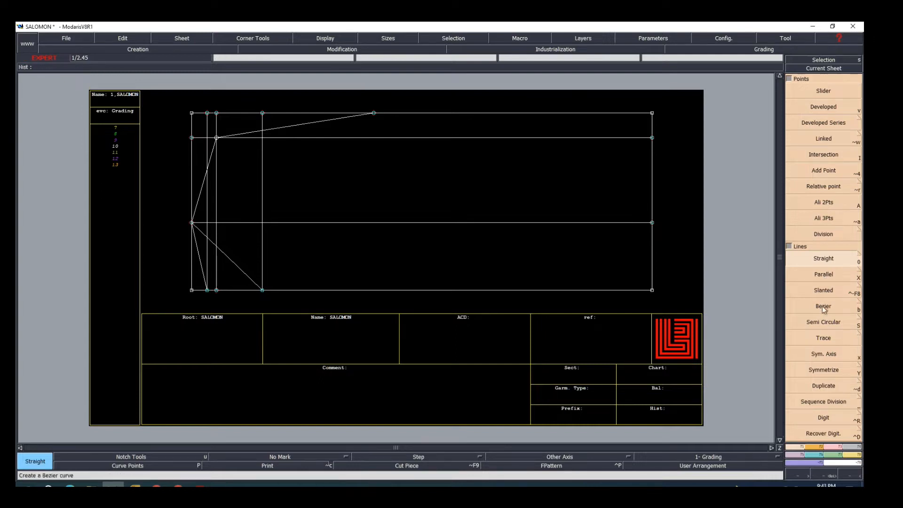
click(819, 279)
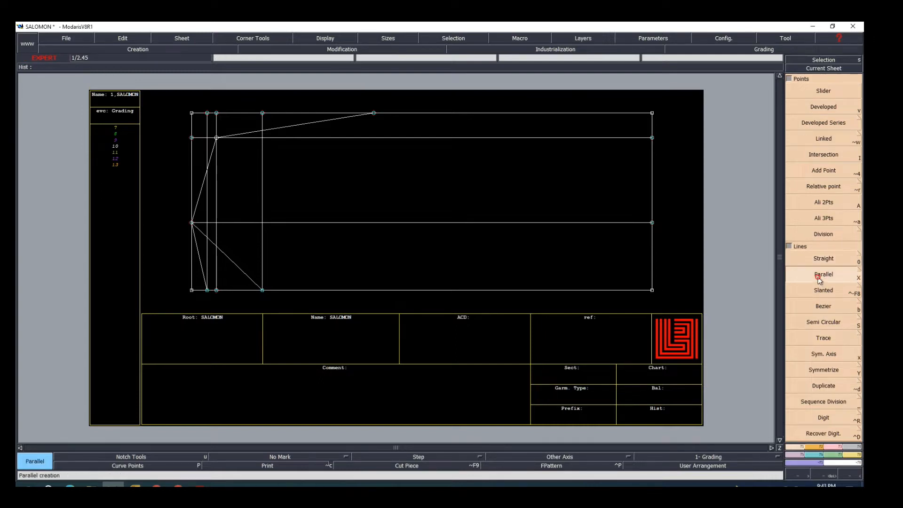
click(192, 189)
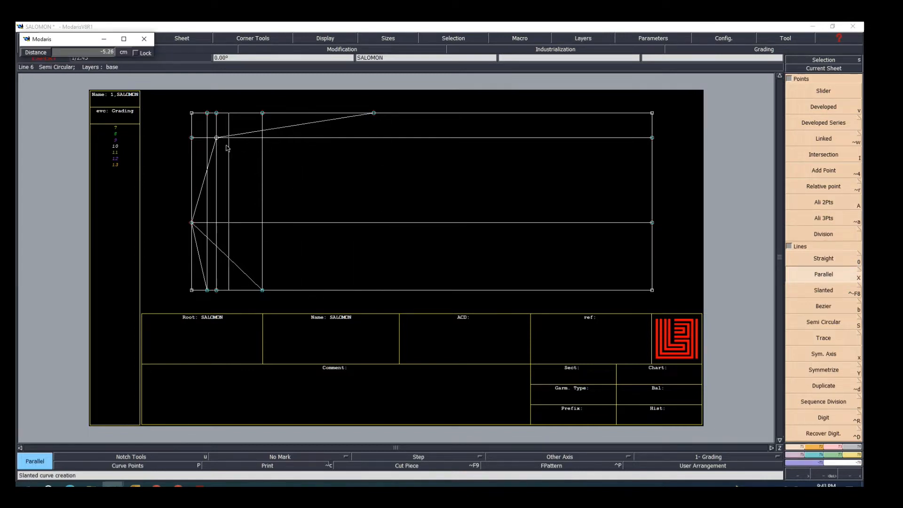
click(300, 151)
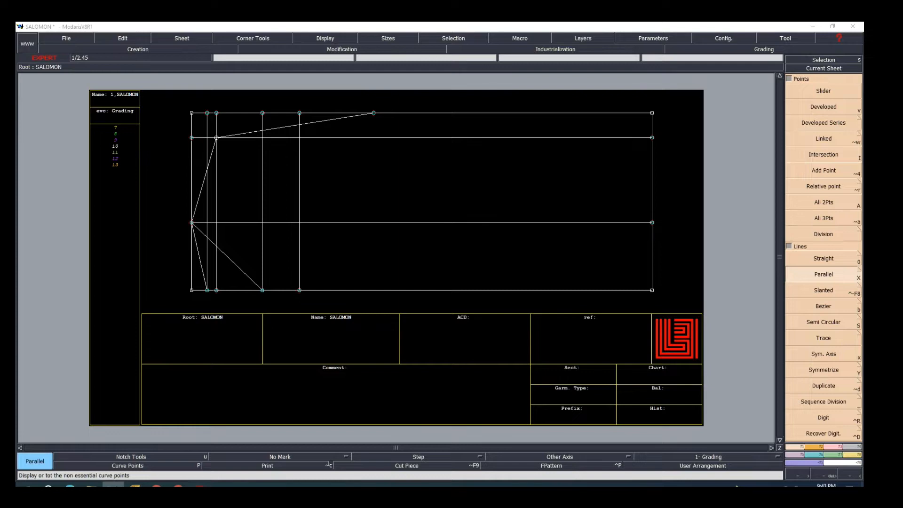
Check the across measurements in the tech pack and add developed points 19.5 cm and 20.5 cm up the new vertical guide from the lower edge
click(207, 483)
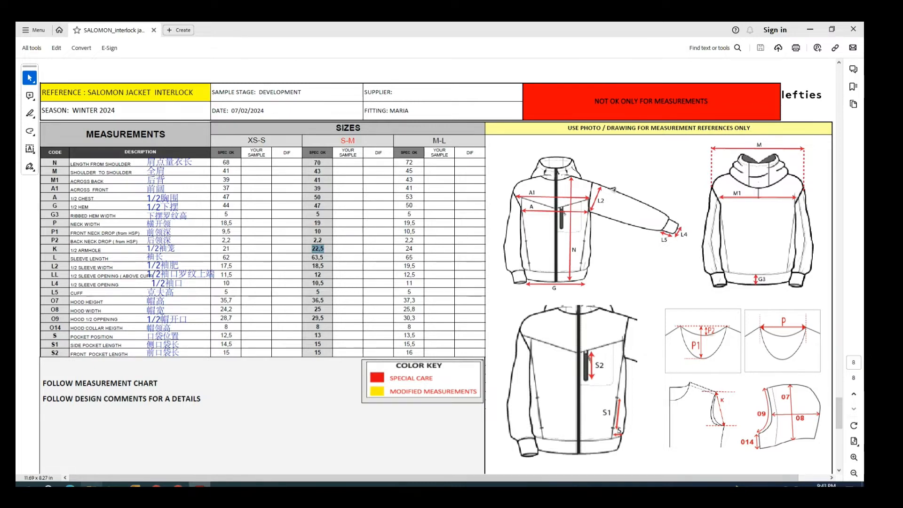
click(113, 485)
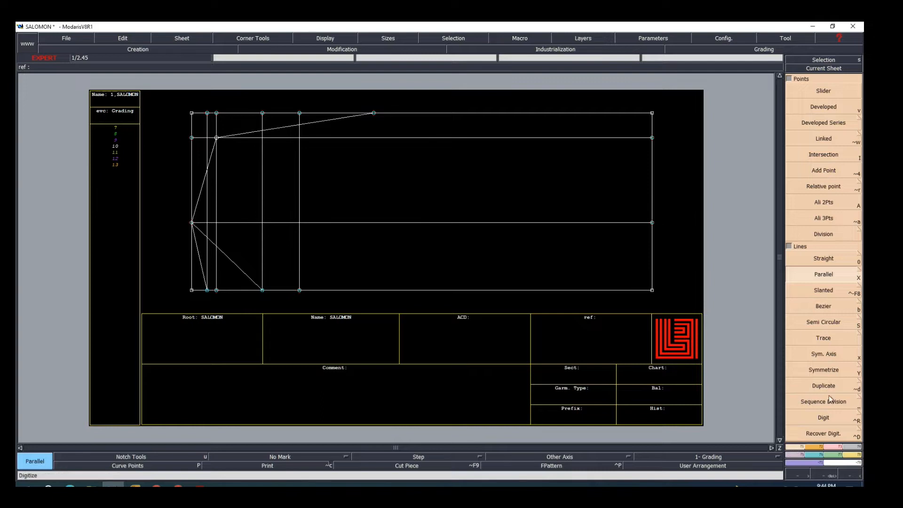
click(833, 106)
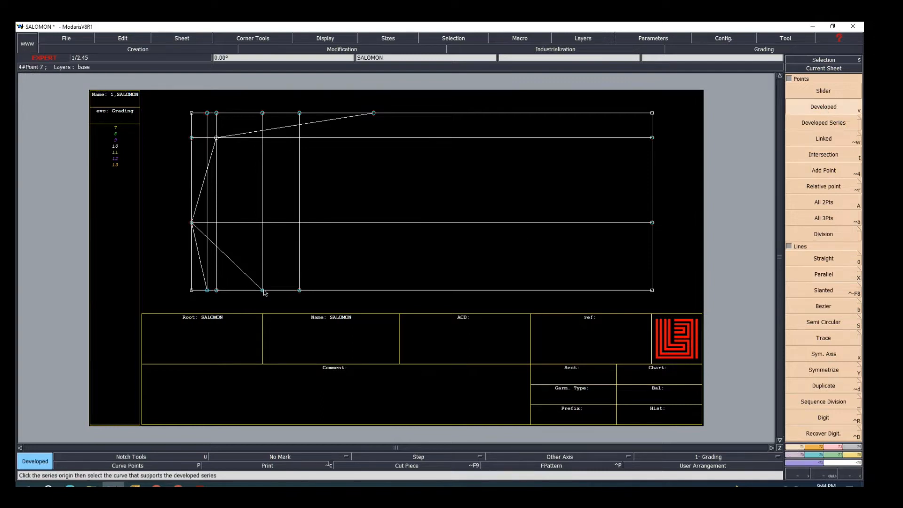
click(300, 291)
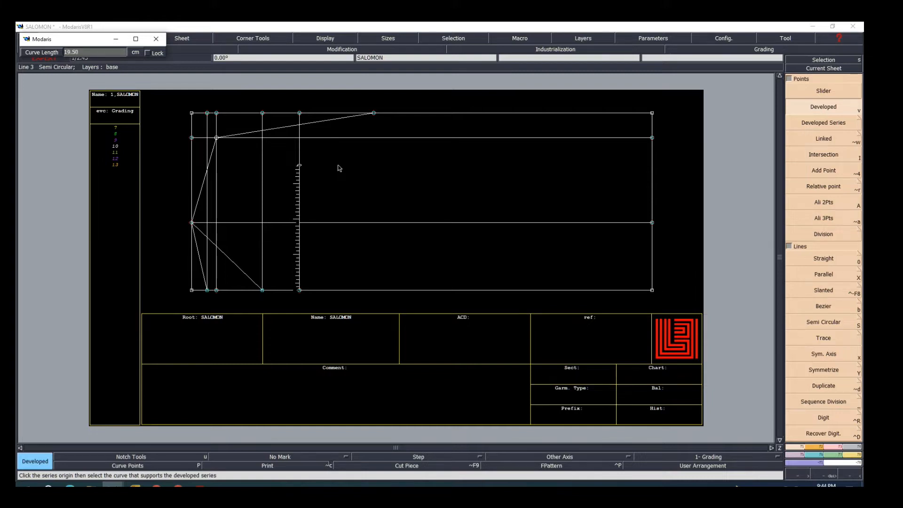
click(300, 290)
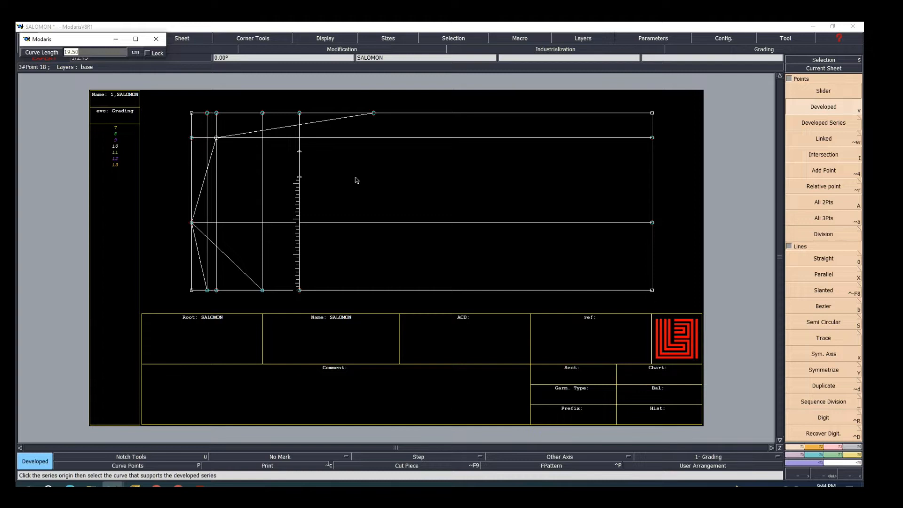
text(20.5)
key(Return)
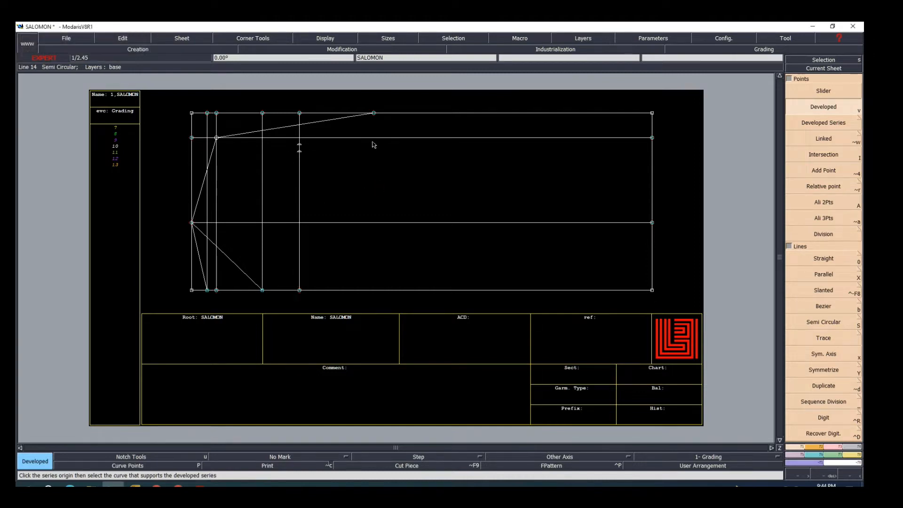
Insert the 19.5 cm and 20.5 cm developed points into the vertical guide and delete the straight armhole line
click(838, 447)
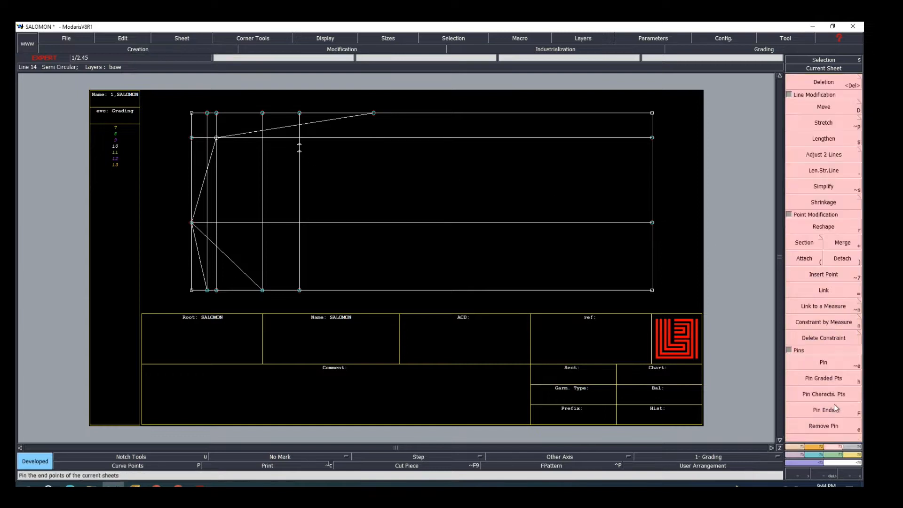
click(824, 275)
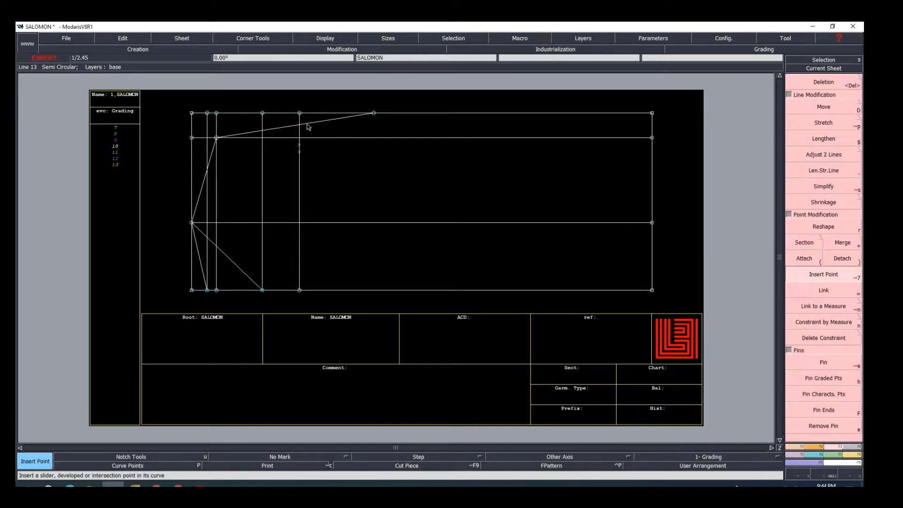
key(Delete)
click(309, 125)
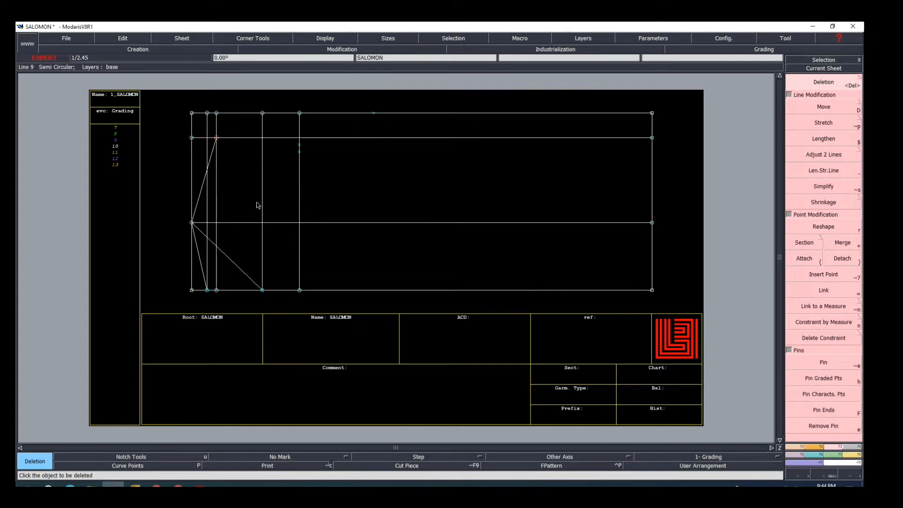
Draw the front armhole as a Bezier curve from the shoulder point through the 19.5 cm point to the underarm point on the upper edge
click(797, 446)
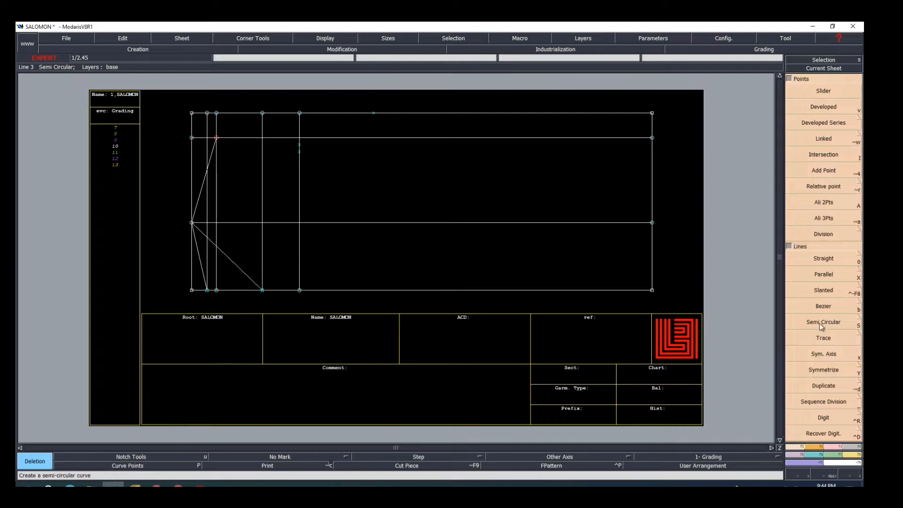
click(824, 306)
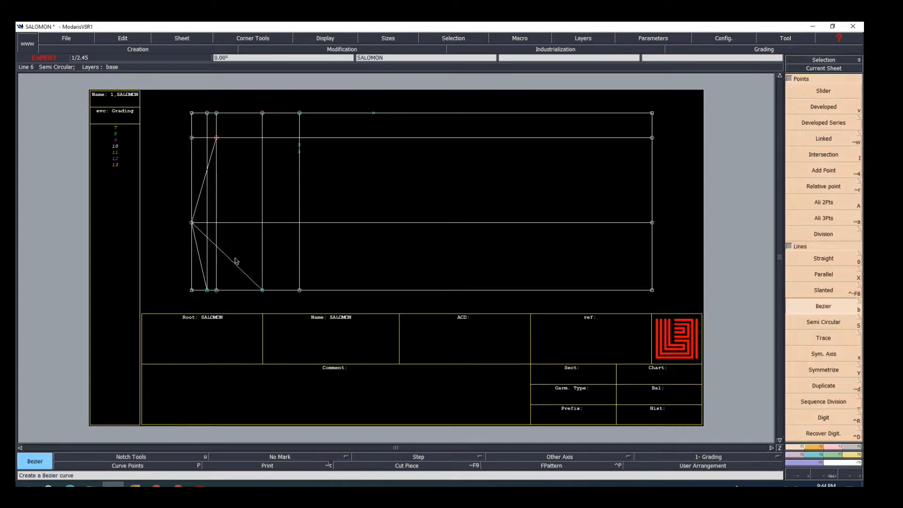
click(216, 139)
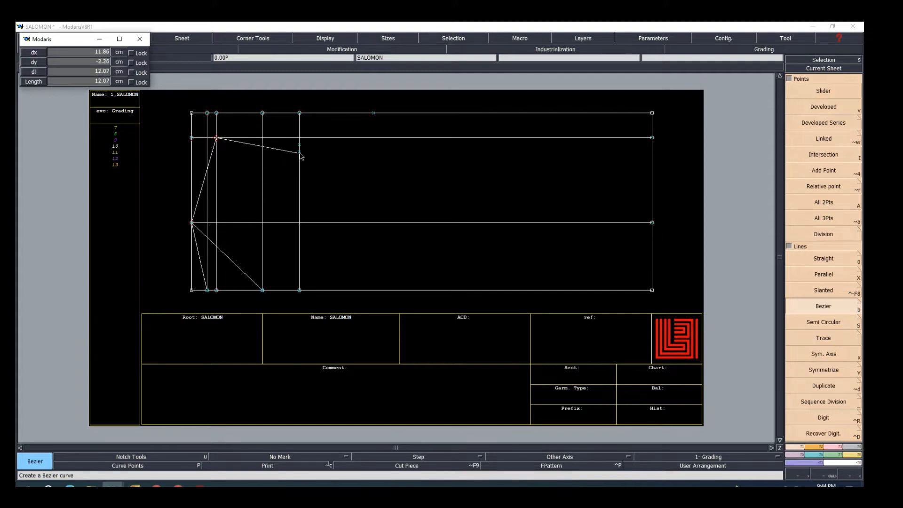
click(302, 157)
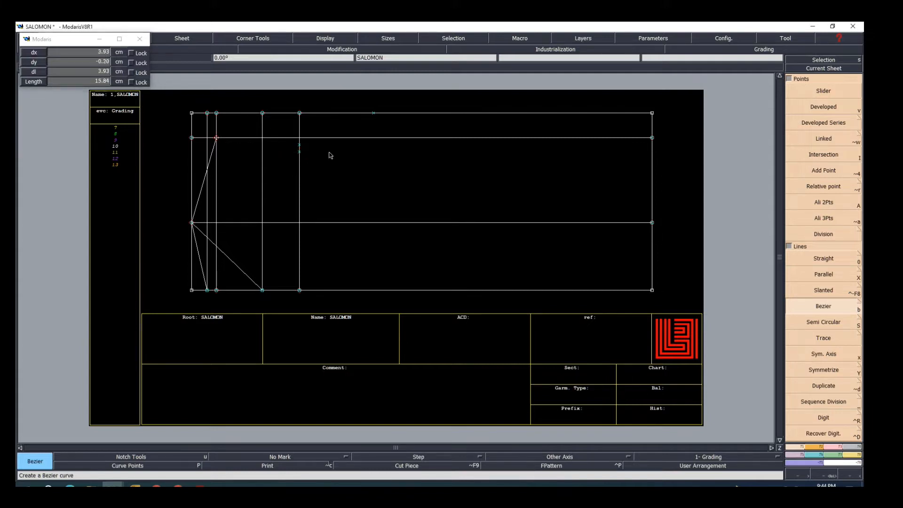
click(372, 114)
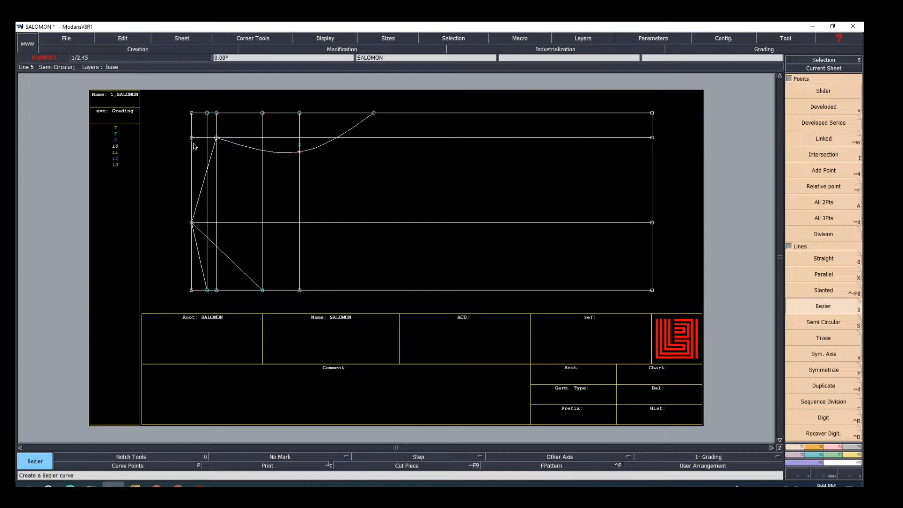
Draw the back armhole as a Bezier curve from the shoulder point through the 20.5 cm point to the same underarm point
click(217, 138)
click(299, 151)
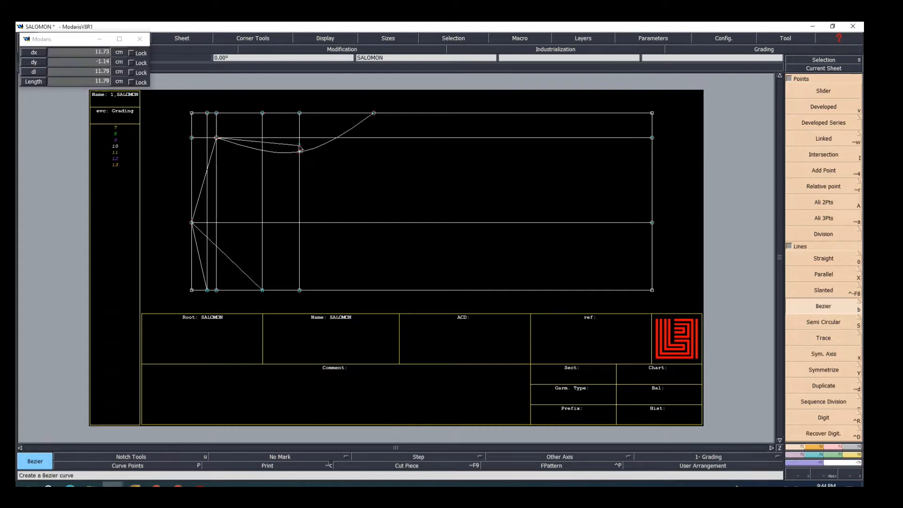
click(374, 115)
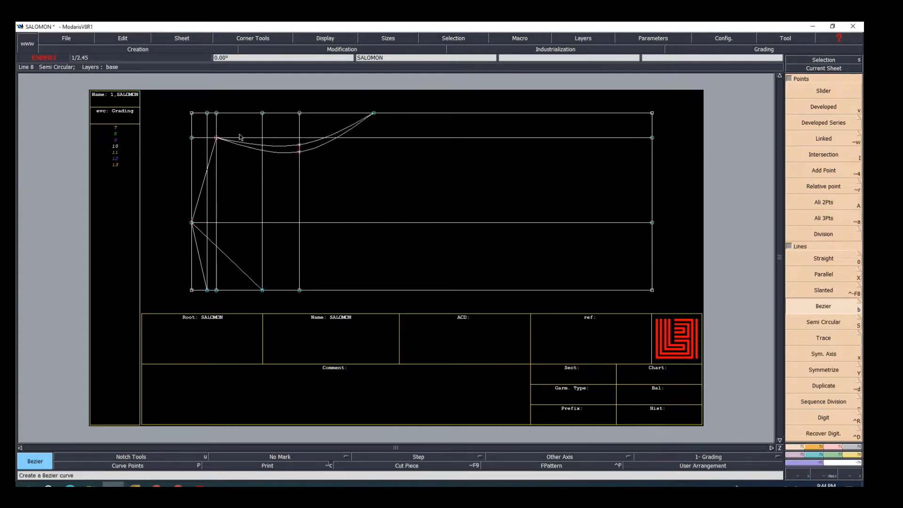
Activate Reshape on the armhole area and display the tangent handles of the curves
key(Return)
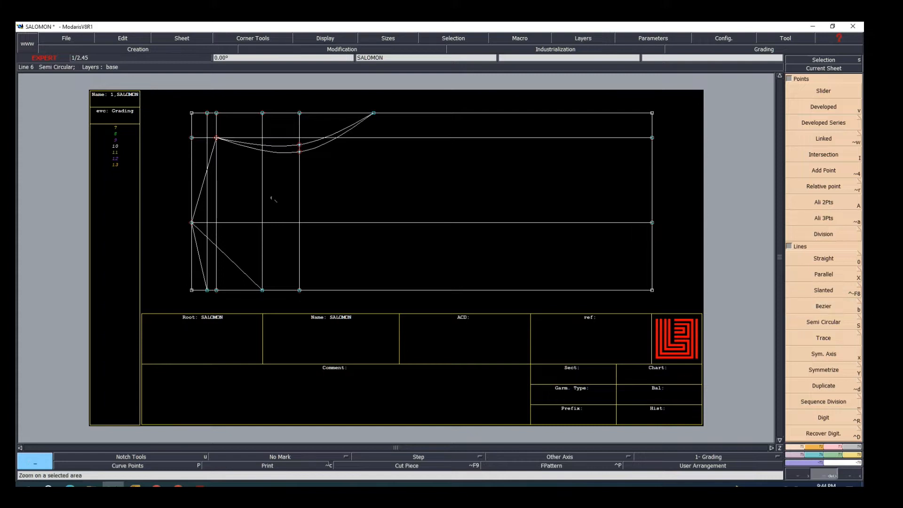
click(413, 219)
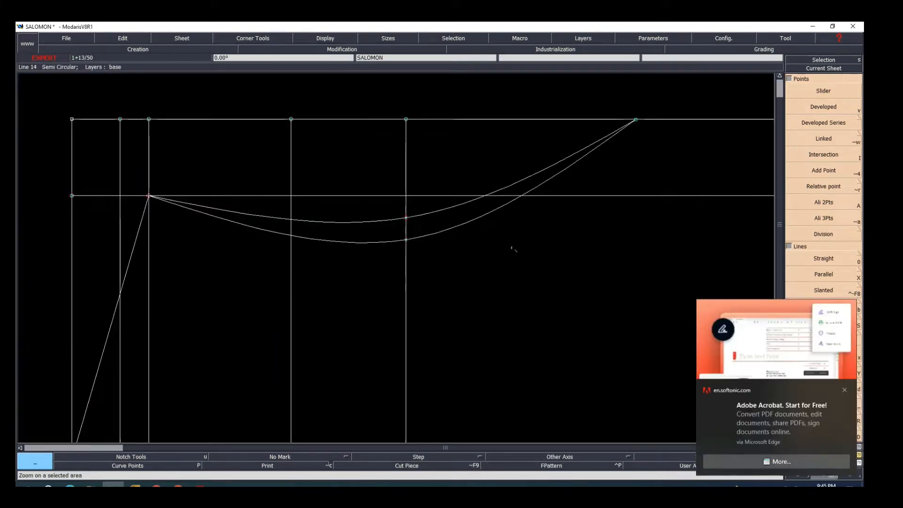
click(844, 391)
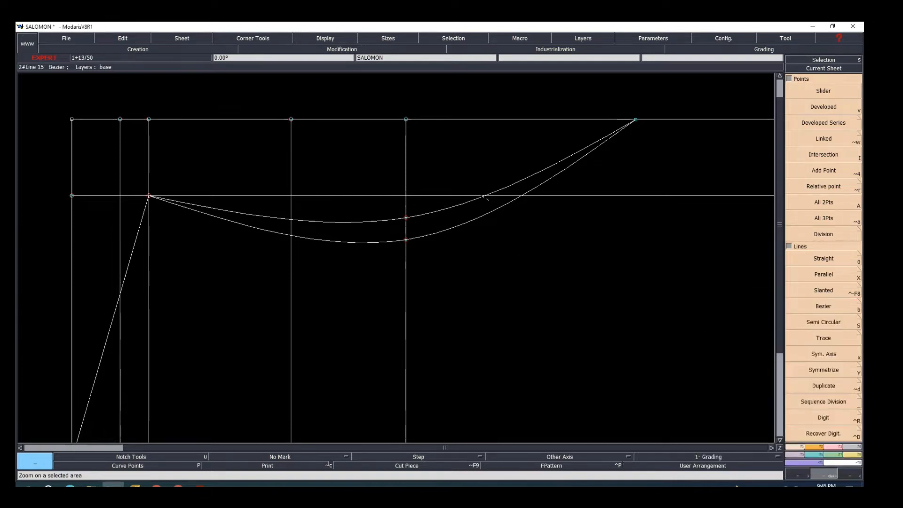
click(836, 448)
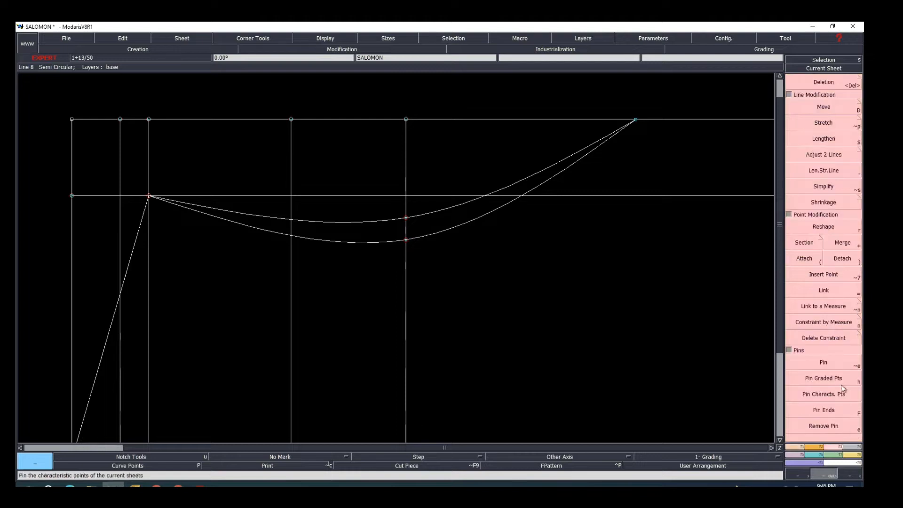
click(827, 226)
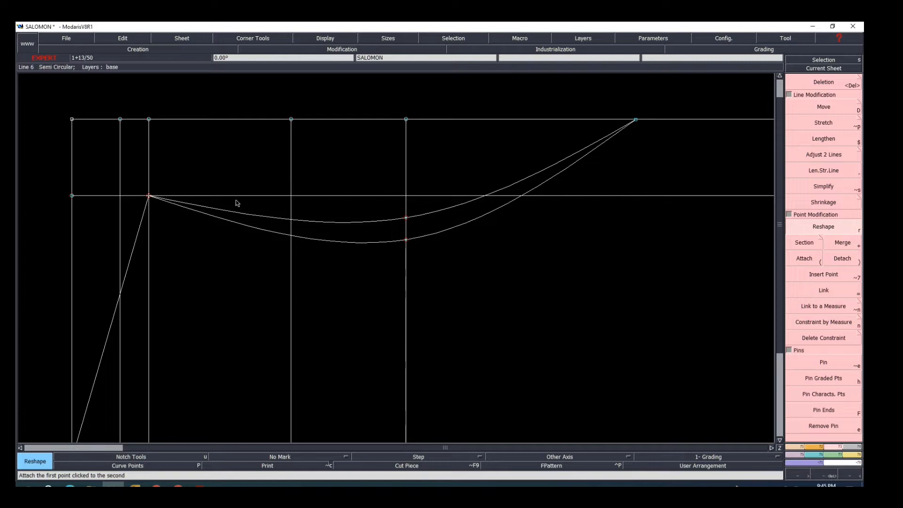
click(324, 39)
click(320, 213)
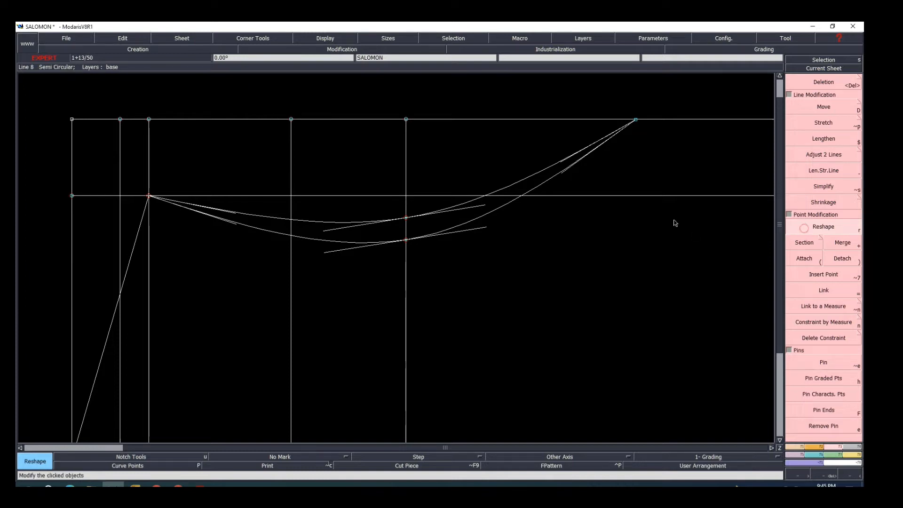
Reshape the front armhole so it runs level through the 19.5 cm point and curves steeply up to the underarm point
drag(568, 175, 620, 247)
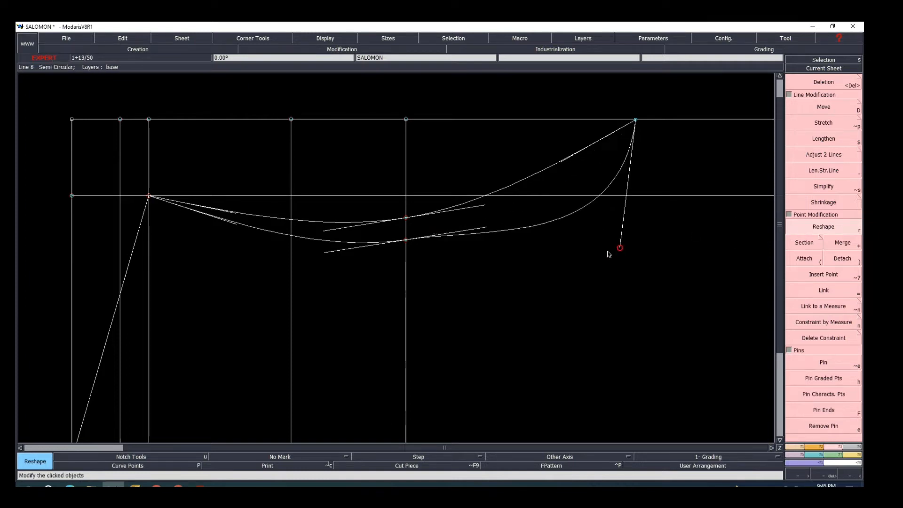
drag(479, 229, 489, 239)
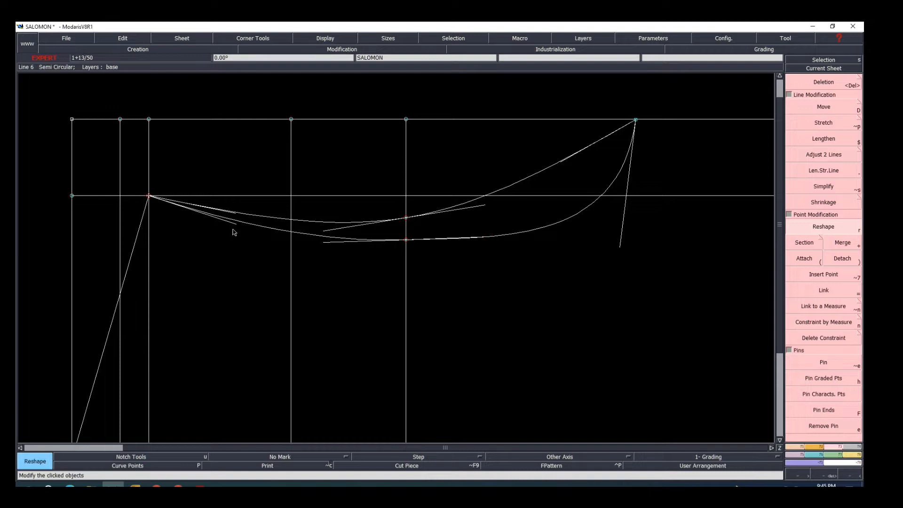
drag(234, 226, 244, 222)
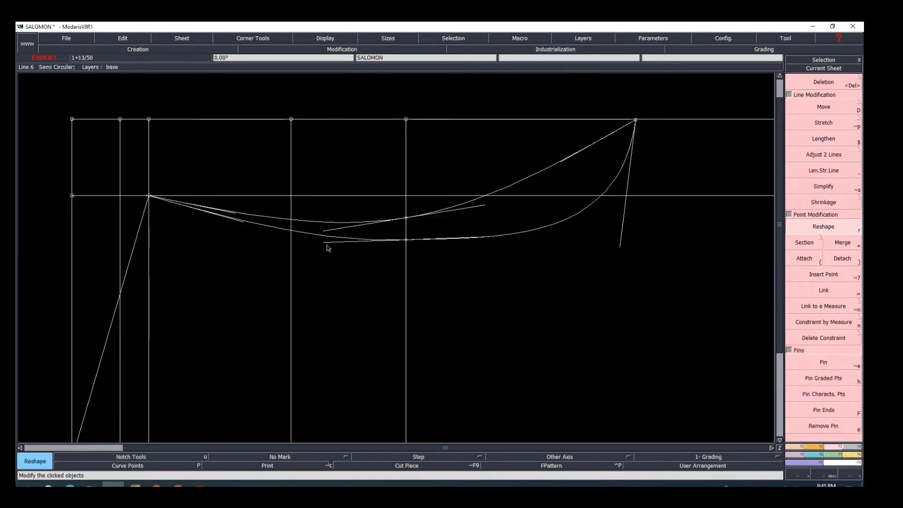
drag(324, 243, 322, 240)
drag(620, 247, 629, 239)
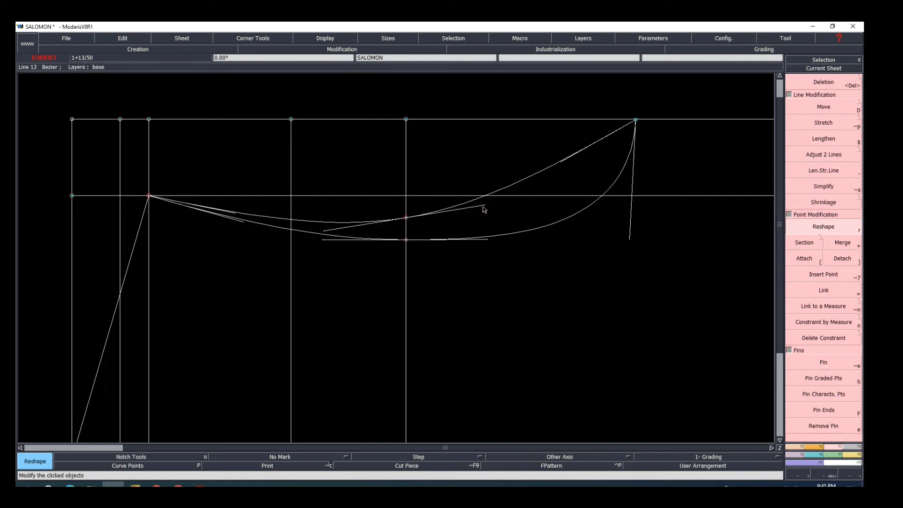
Reshape the back armhole with a nearly level tangent at the 20.5 cm point and a steep rise to the underarm point
drag(484, 207, 514, 210)
drag(560, 162, 623, 207)
click(514, 212)
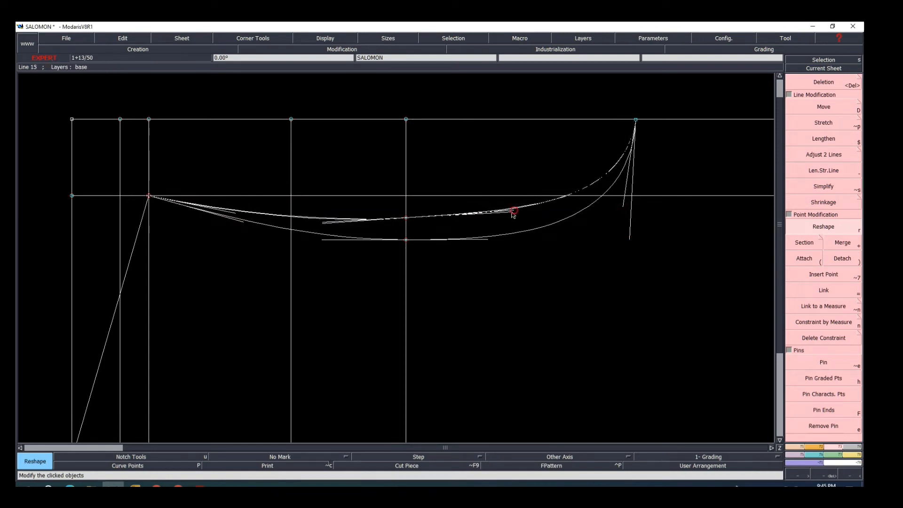
drag(512, 211, 512, 213)
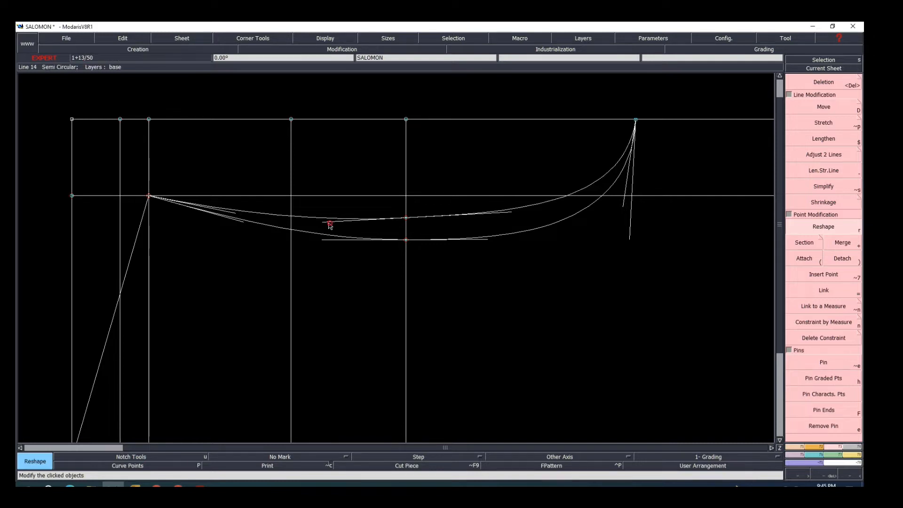
drag(328, 222, 330, 221)
Fine-tune the tangents of both armhole curves, bringing their underarm ends closer to perpendicular to the upper edge
drag(326, 241, 331, 240)
scroll(456, 260, down, 2)
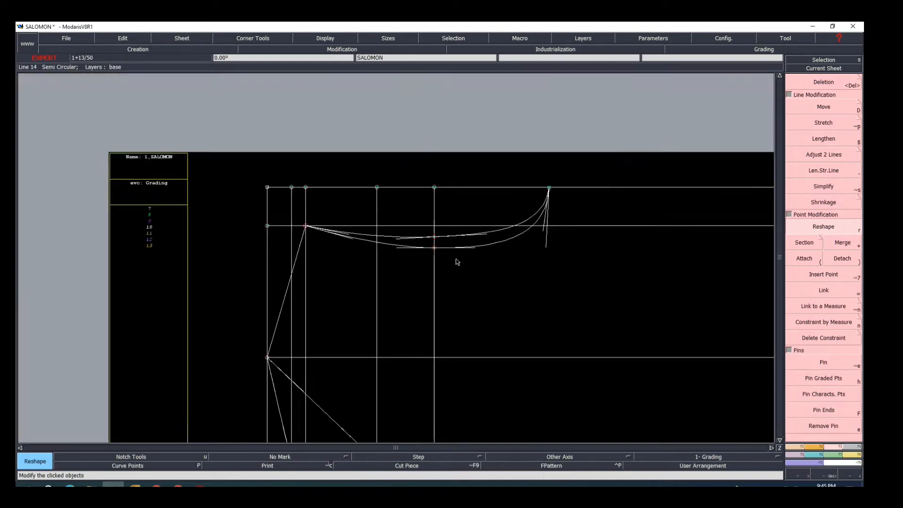
scroll(445, 263, up, 2)
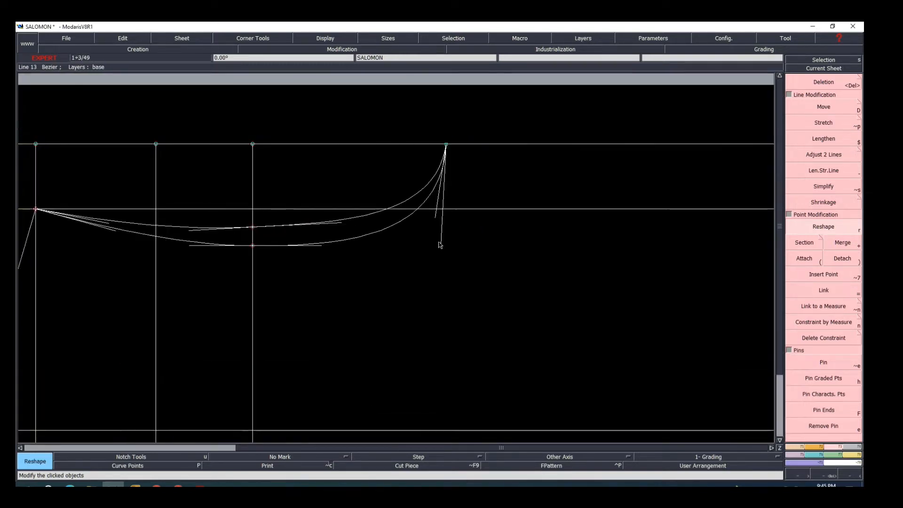
drag(440, 243, 444, 250)
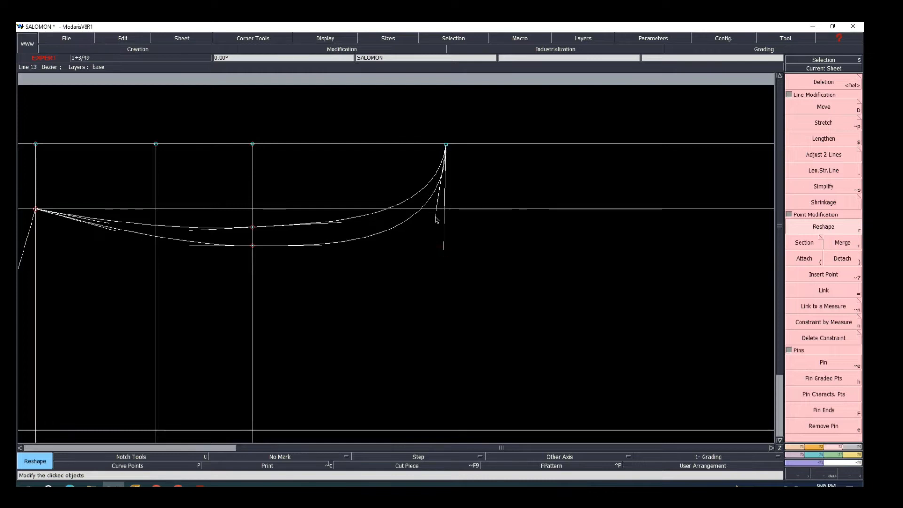
drag(436, 218, 437, 219)
scroll(369, 258, down, 2)
scroll(383, 252, up, 1)
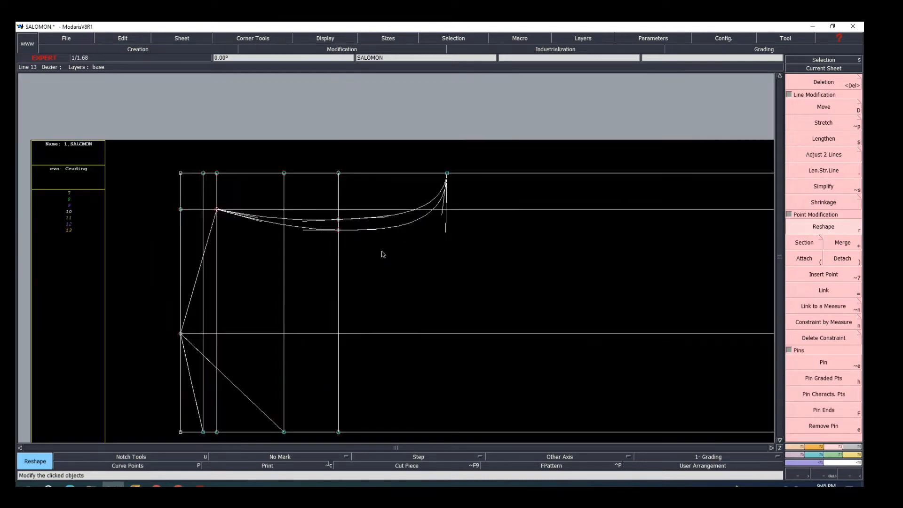
Reshape the straight front and back neck lines into concave neckline curves that meet the lower edge at right angles
scroll(213, 264, down, 2)
scroll(240, 268, up, 1)
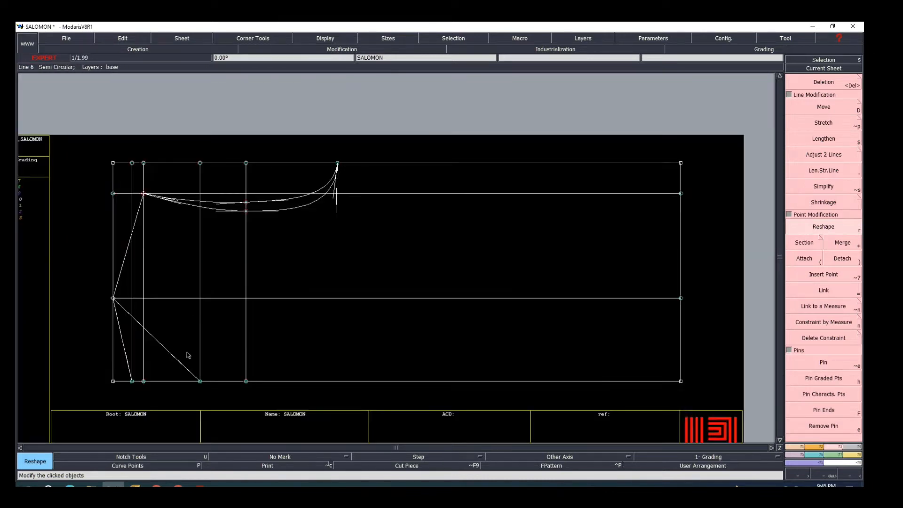
scroll(188, 355, down, 1)
scroll(176, 357, up, 2)
drag(196, 341, 216, 299)
drag(151, 296, 216, 296)
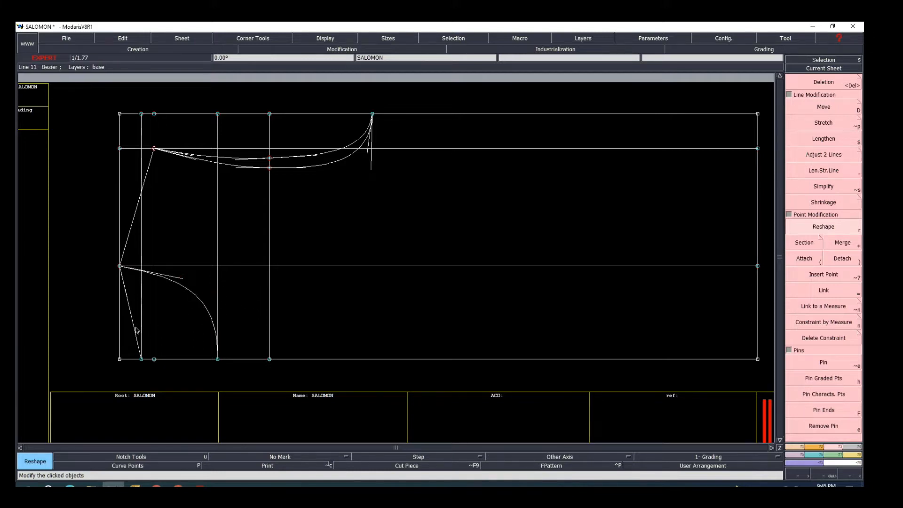
drag(135, 329, 134, 283)
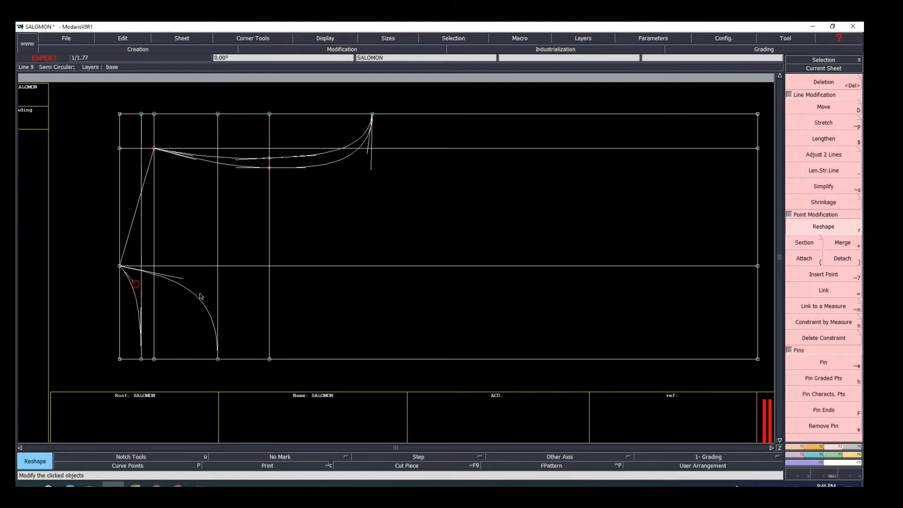
scroll(268, 297, down, 1)
scroll(337, 292, up, 1)
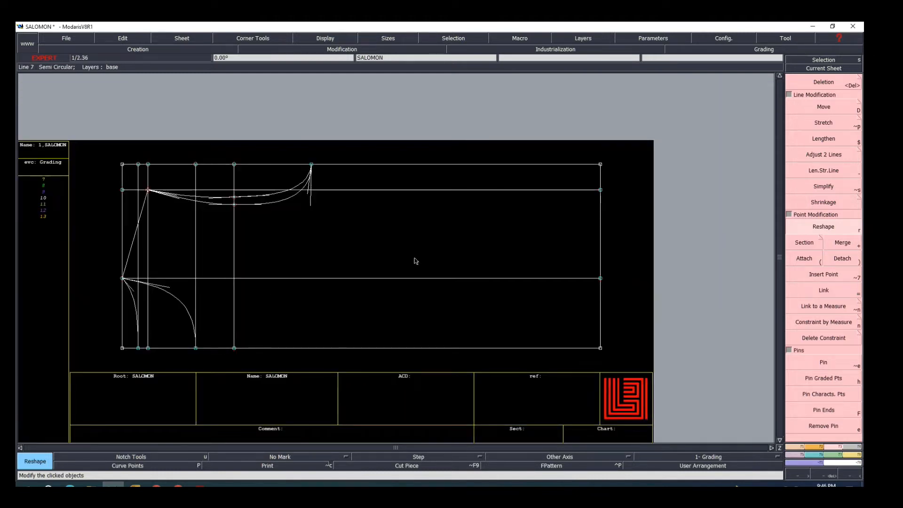
Check the half hem and ribbed hem width for size S-M in the PDF tech pack and return to Modaris
click(199, 484)
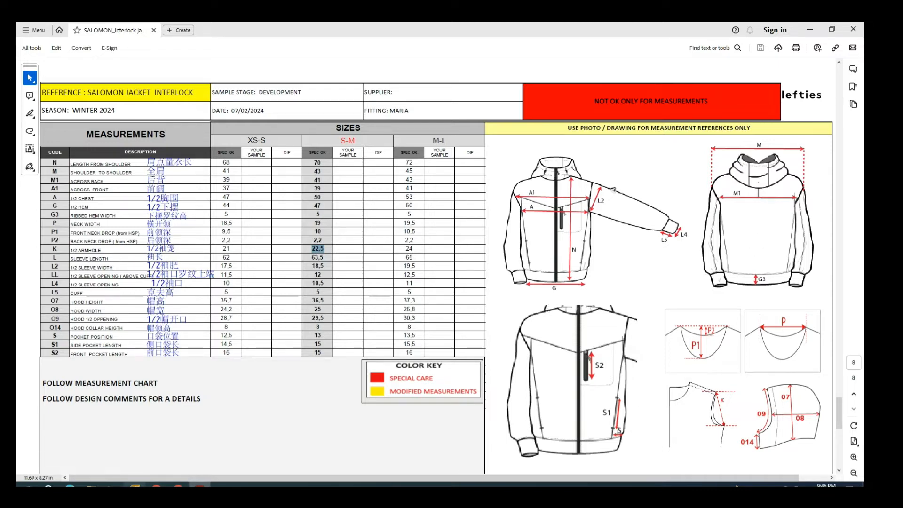
click(113, 484)
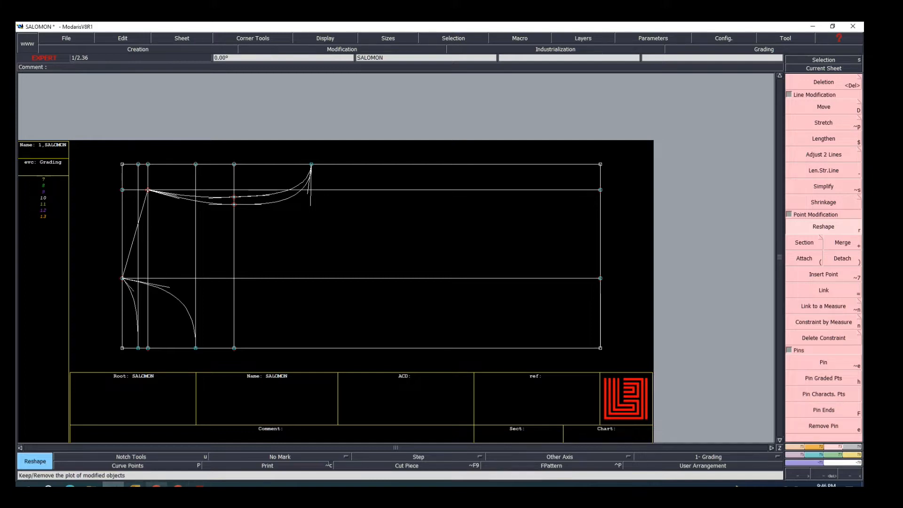
mouse_move(113, 485)
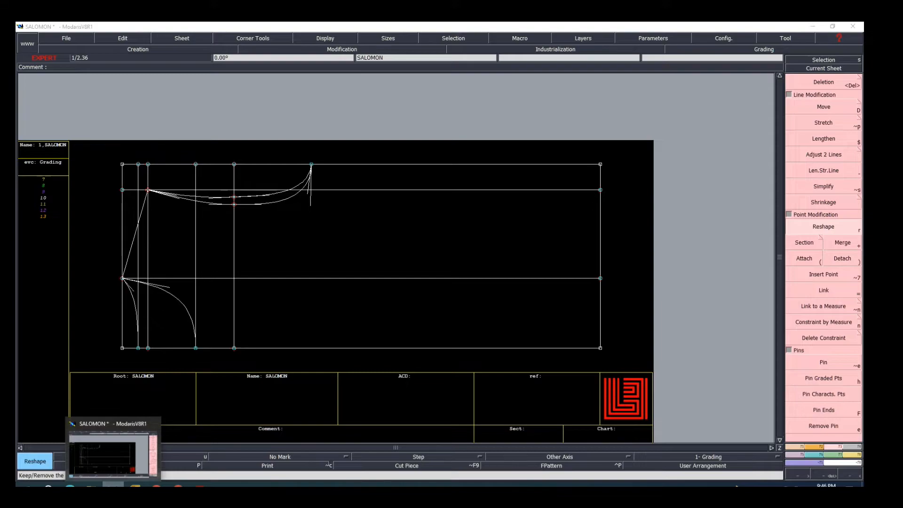
click(200, 486)
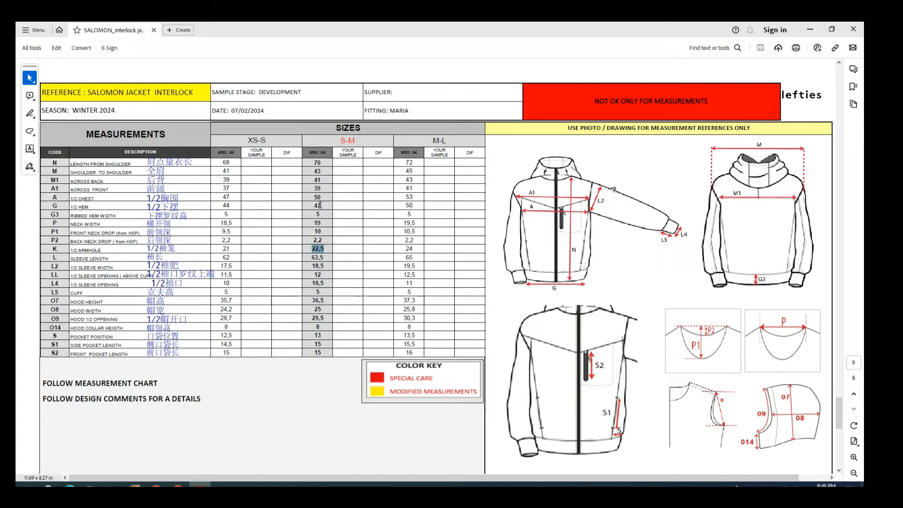
drag(326, 206, 305, 210)
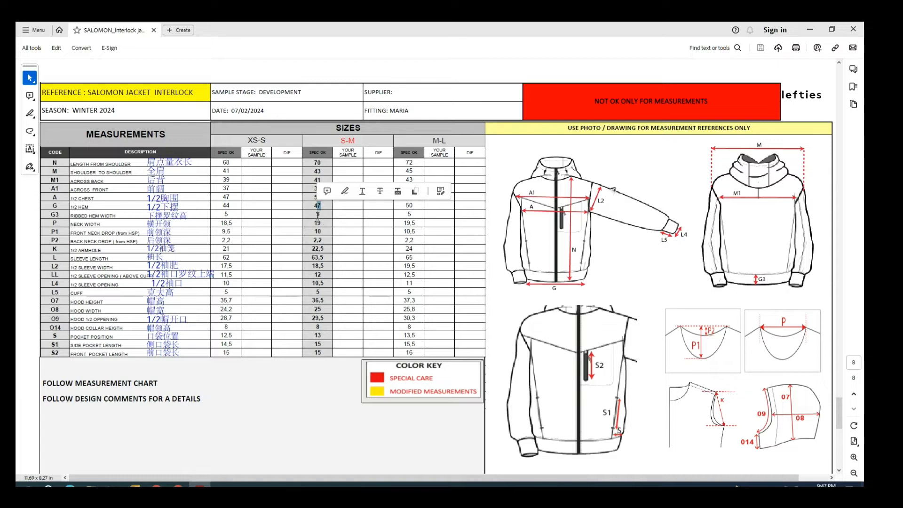
click(348, 211)
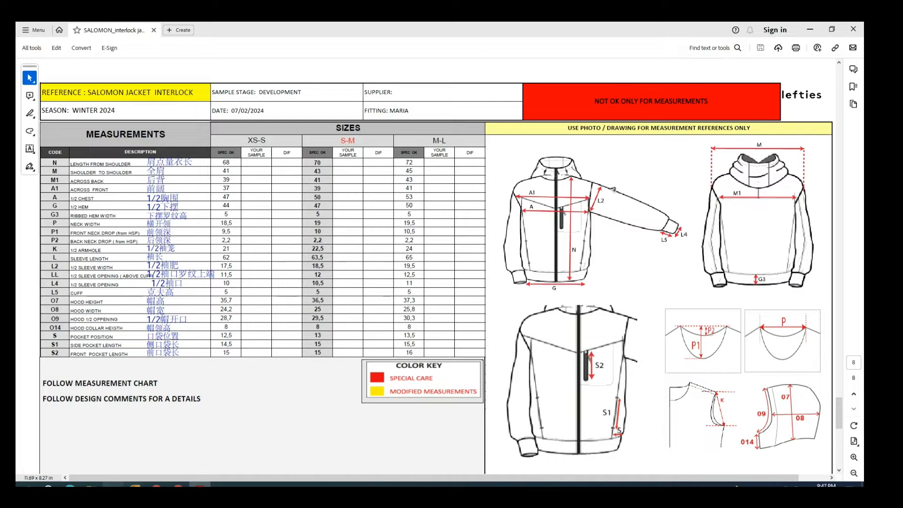
click(113, 485)
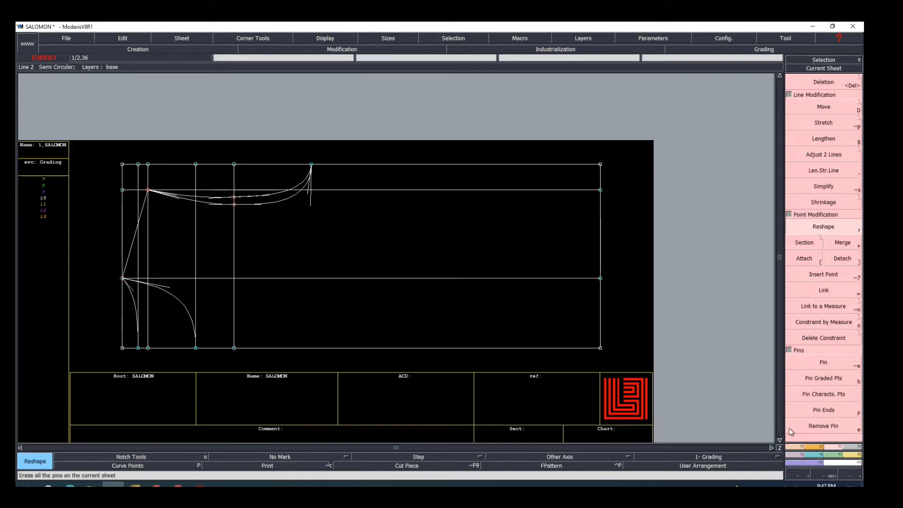
Delete the two horizontal and four vertical construction guides inside the pattern rectangle
click(824, 83)
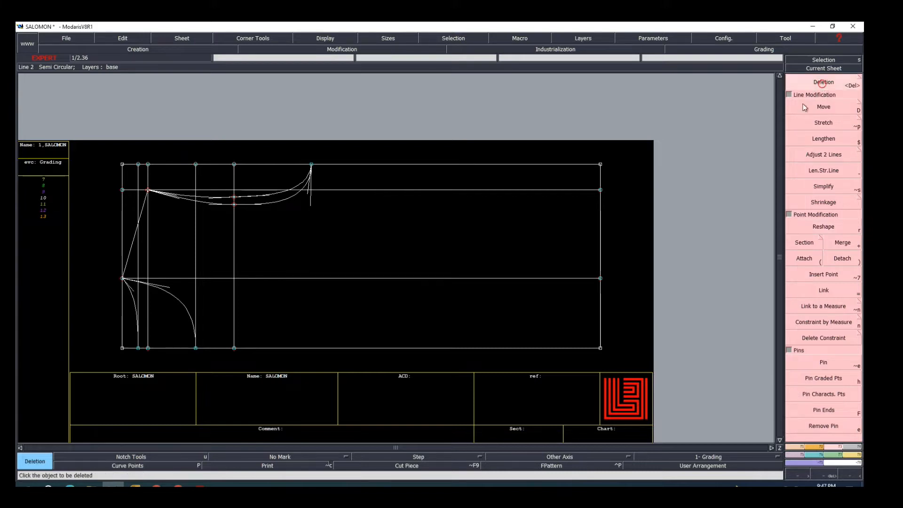
click(362, 191)
click(334, 279)
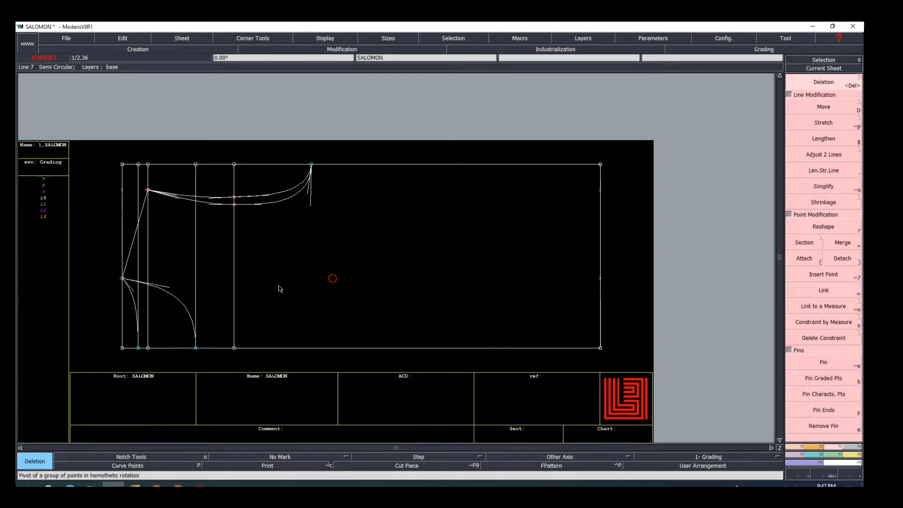
click(234, 254)
click(196, 243)
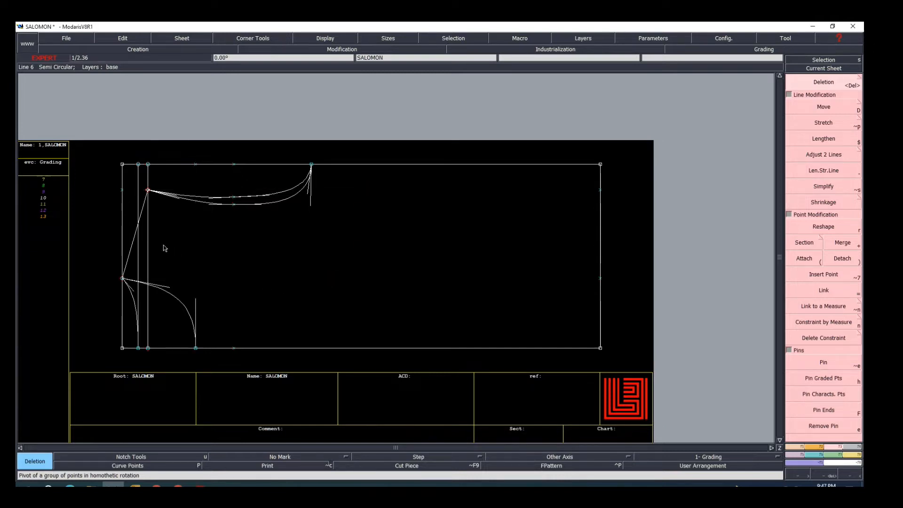
click(147, 243)
click(139, 258)
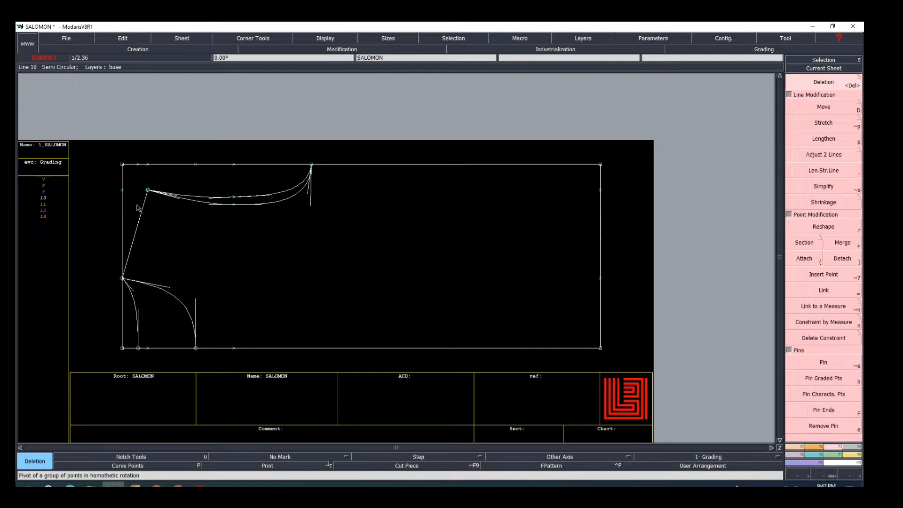
Delete the rectangle's upper edge line and the leftover guide points along it and on the two end lines
click(168, 166)
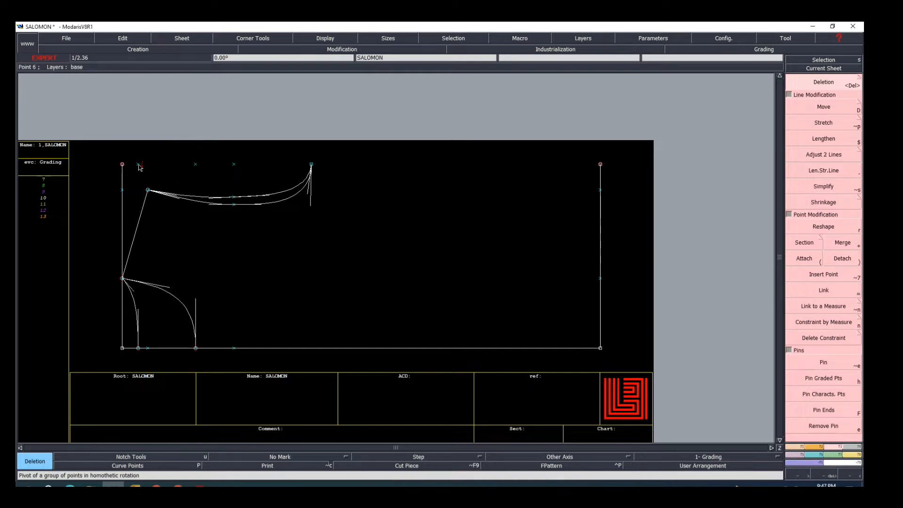
click(195, 164)
click(234, 164)
click(123, 191)
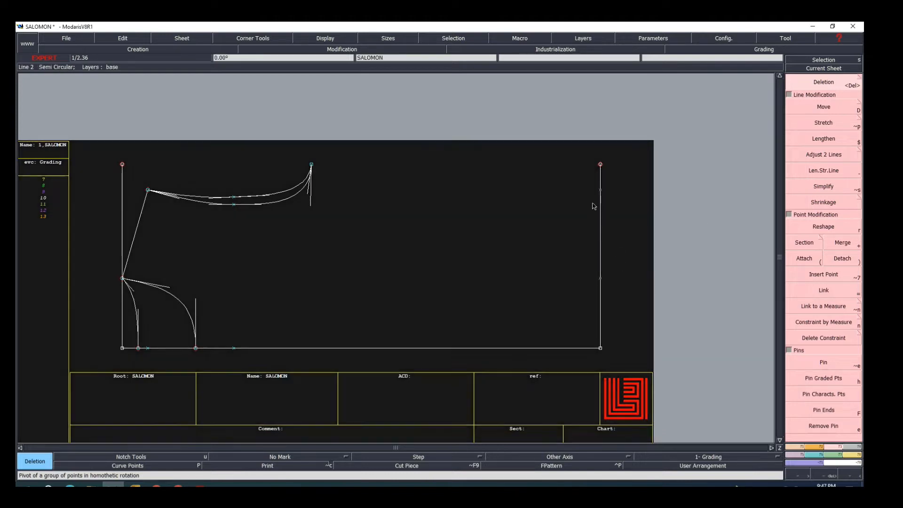
click(601, 191)
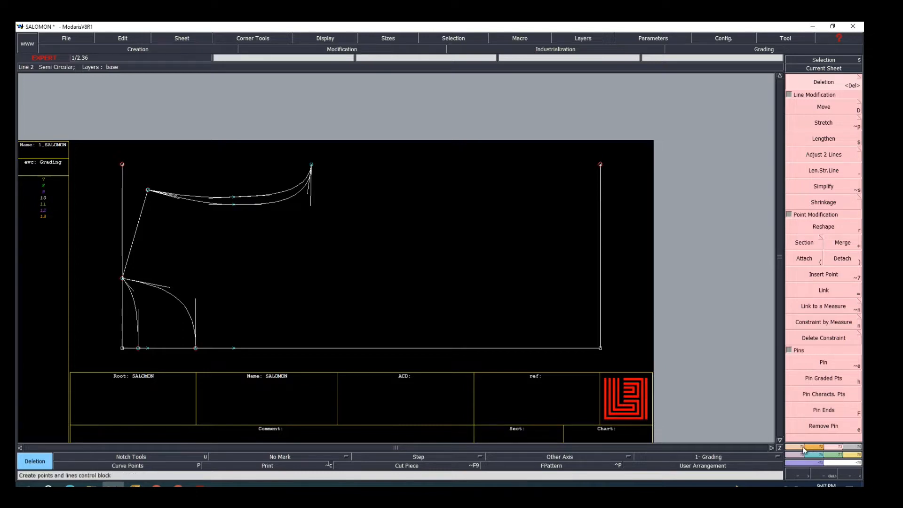
Draw a straight side seam line from the underarm end of the armhole curves to the open end of the hem line
click(824, 259)
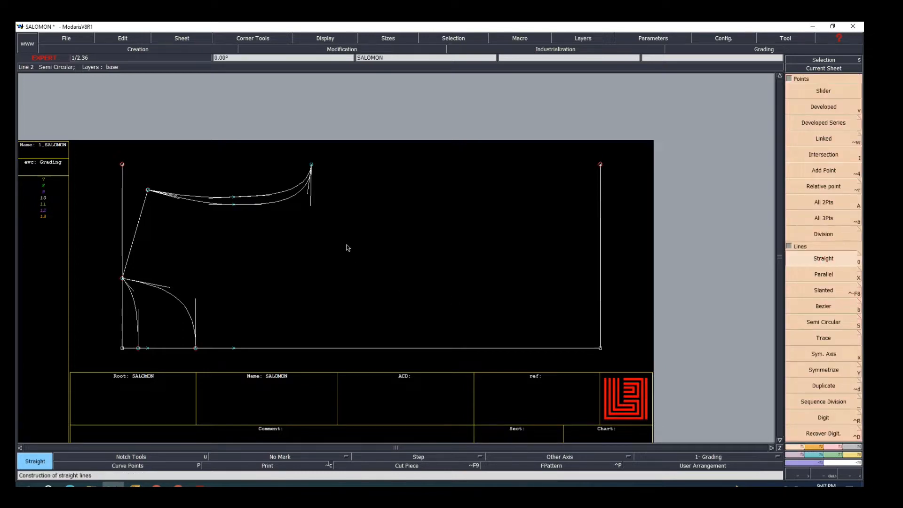
click(311, 165)
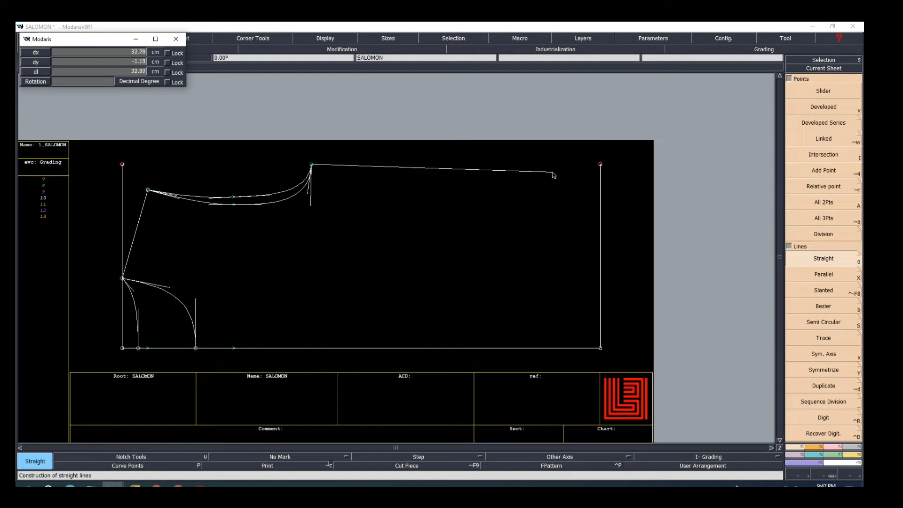
click(600, 164)
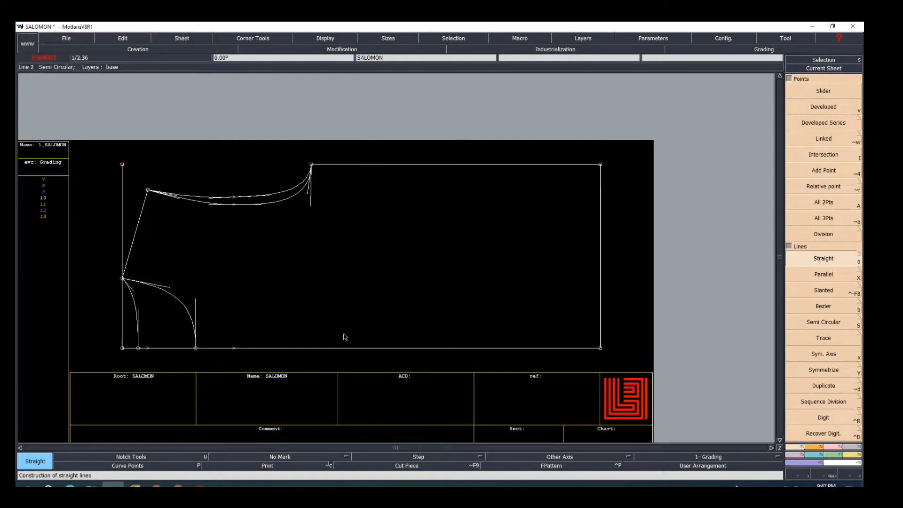
scroll(346, 294, down, 2)
scroll(346, 294, up, 1)
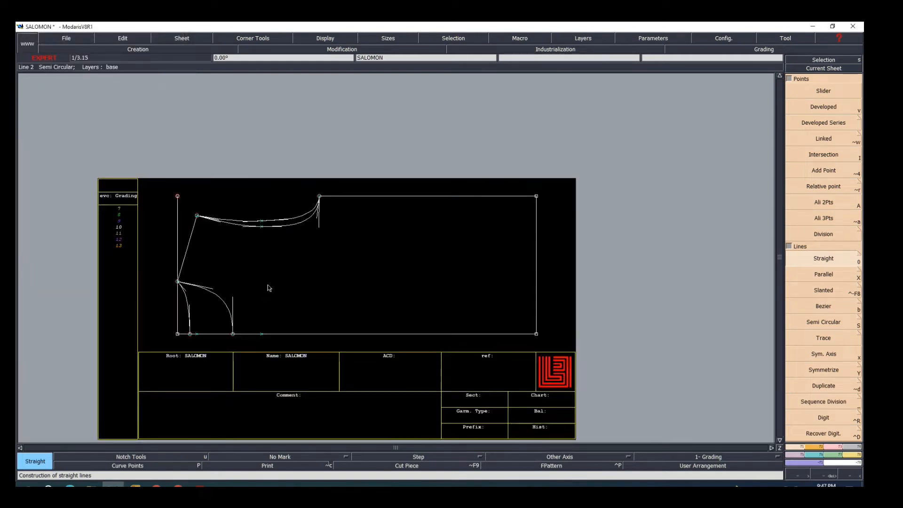
scroll(270, 288, up, 2)
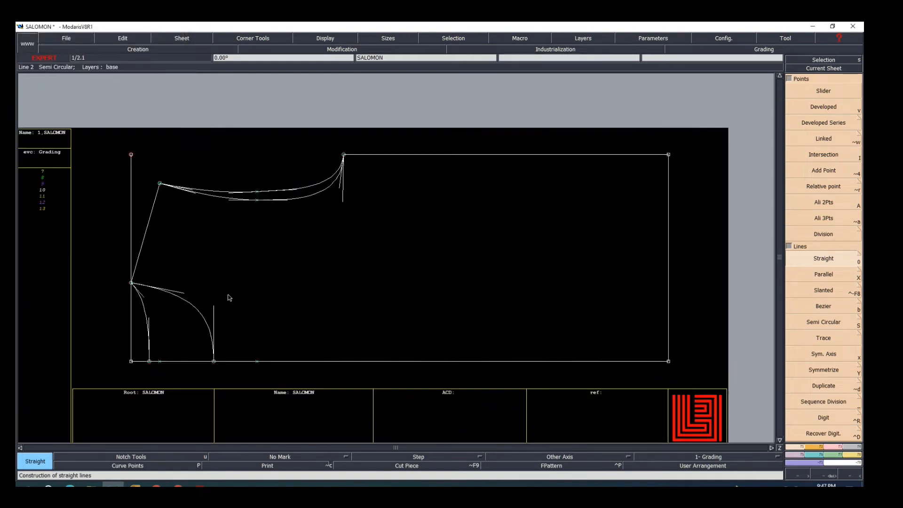
click(160, 362)
click(247, 326)
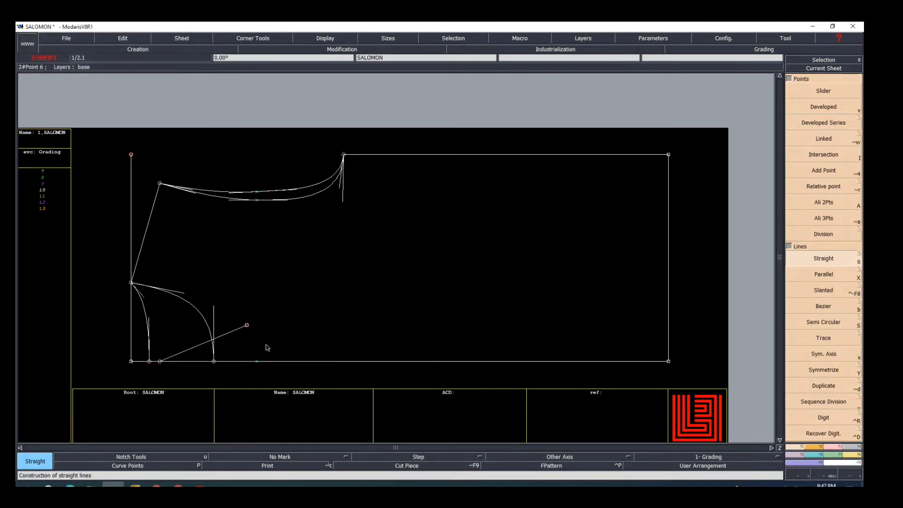
key(ctrl+z)
Delete the leftover guide points along the pattern's lower edge line
key(Delete)
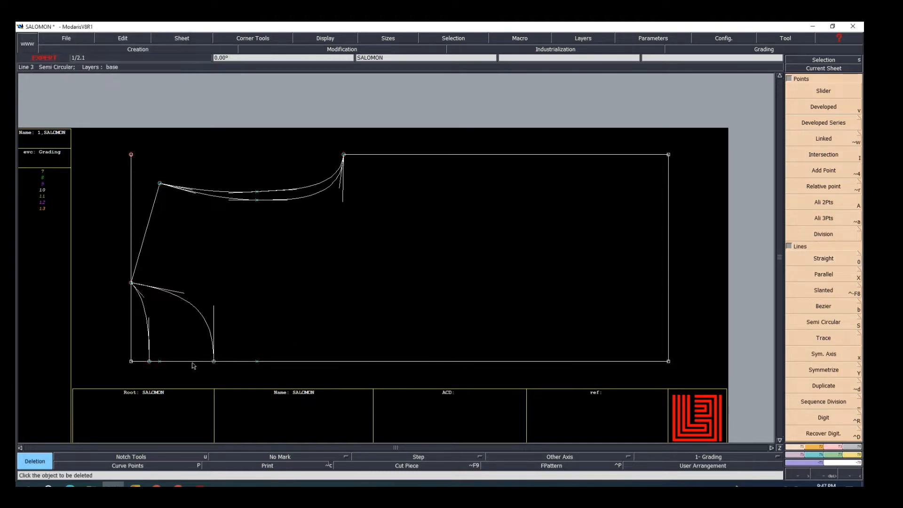
click(258, 362)
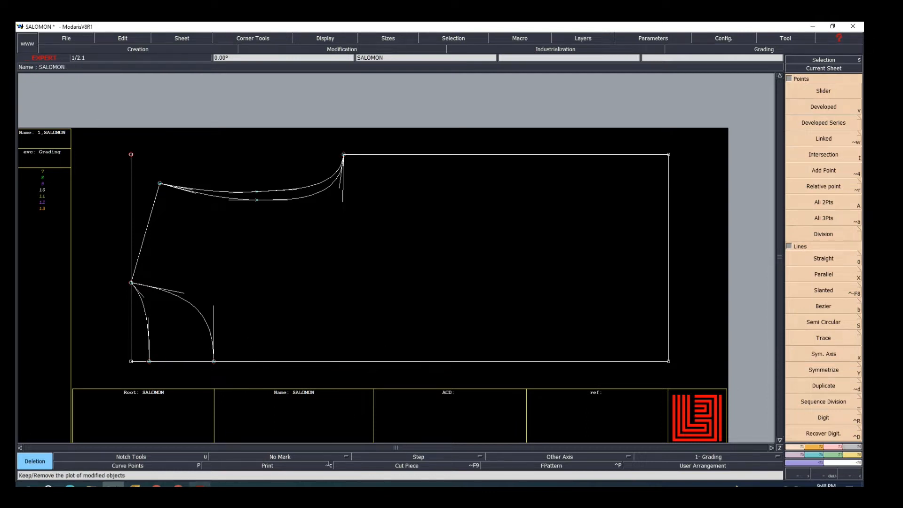
Check the measurement chart and the details page of the PDF tech pack for the yoke seam placement and return to Modaris
click(200, 485)
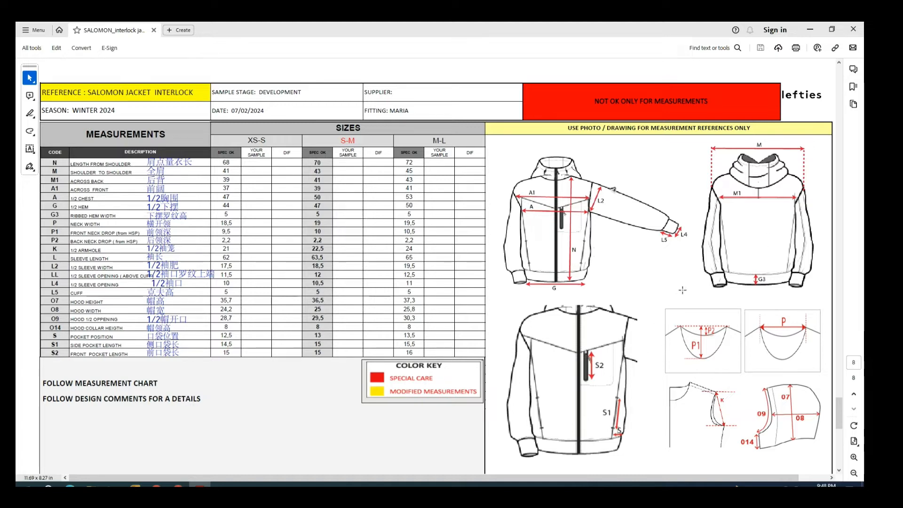
scroll(759, 299, up, 1)
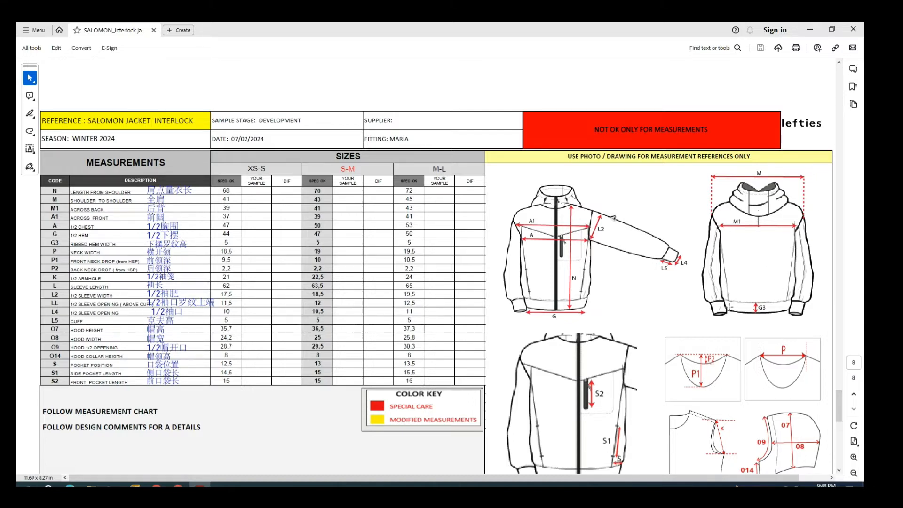
scroll(712, 240, up, 2)
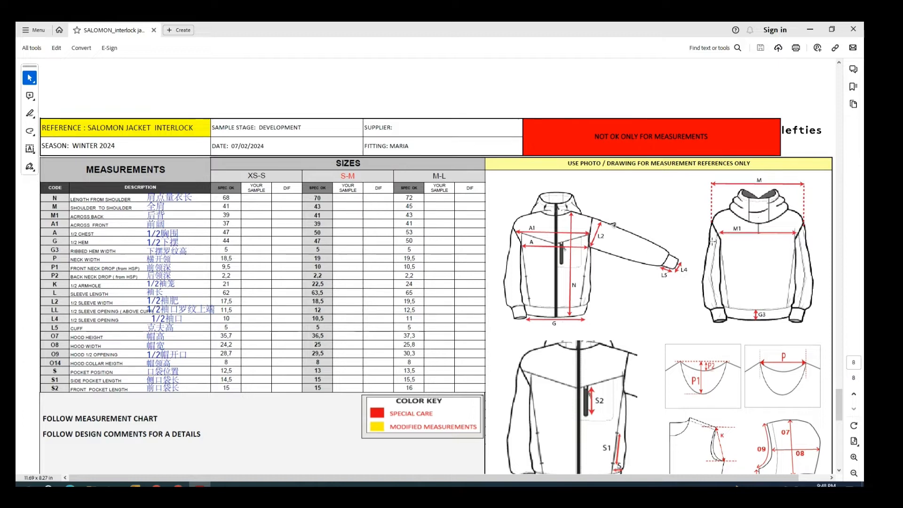
scroll(703, 270, down, 2)
drag(837, 340, 837, 267)
scroll(687, 281, down, 1)
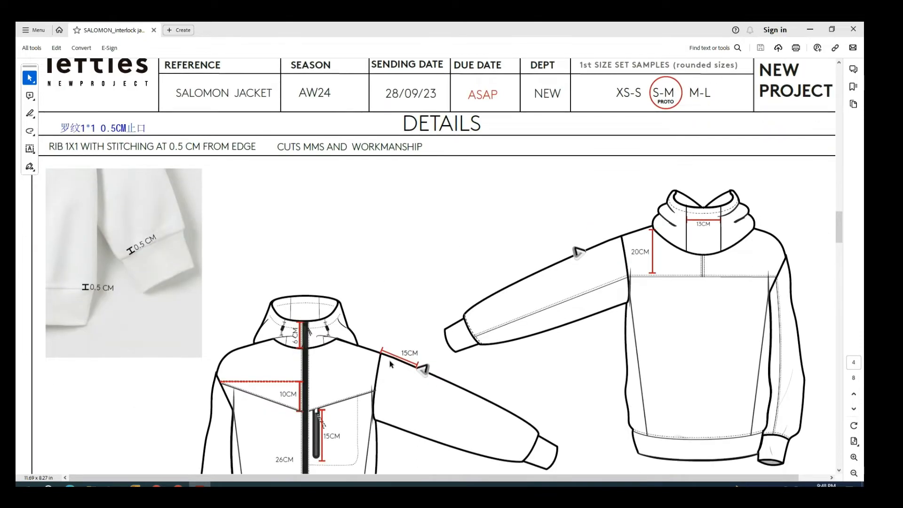
scroll(410, 348, down, 2)
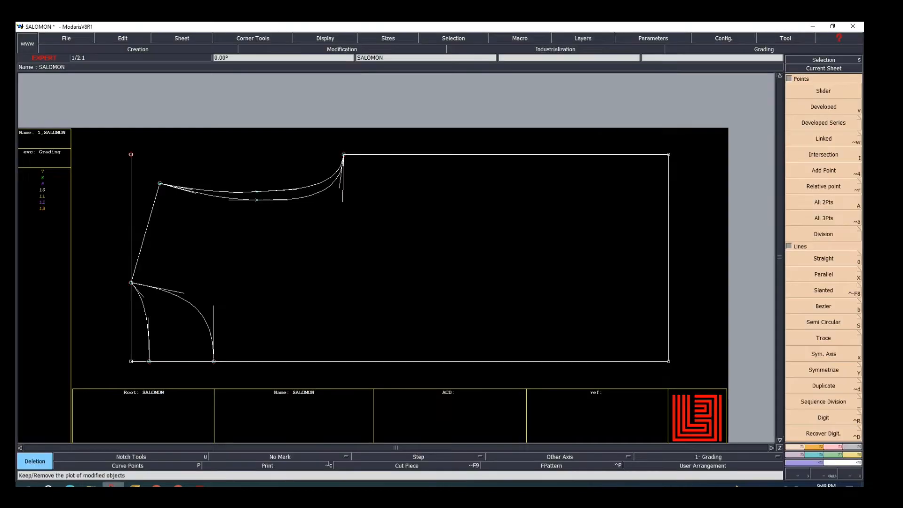
click(113, 484)
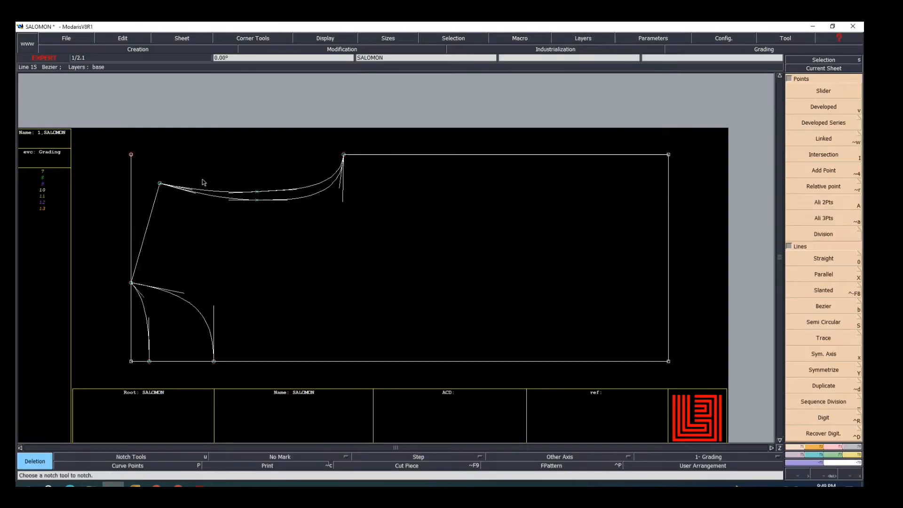
Place a developed point 7 cm along the front armhole curve, measured from the shoulder tip
click(799, 406)
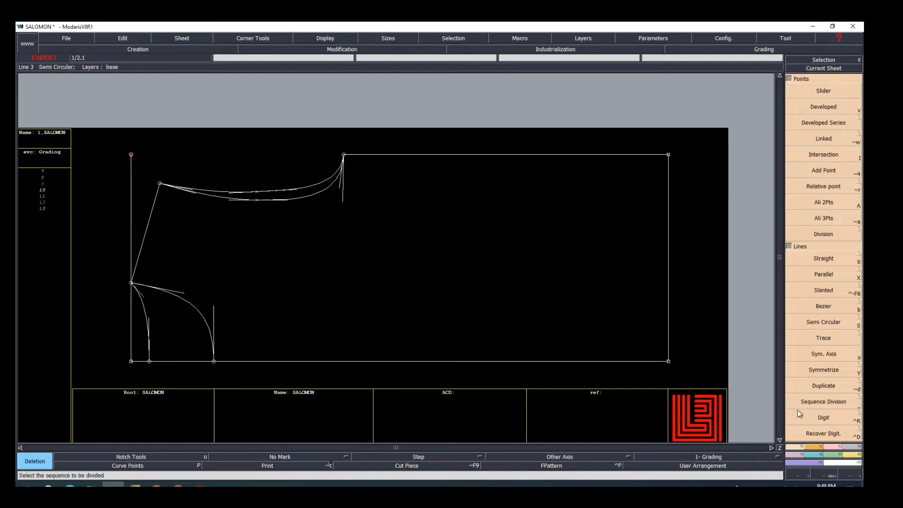
click(819, 107)
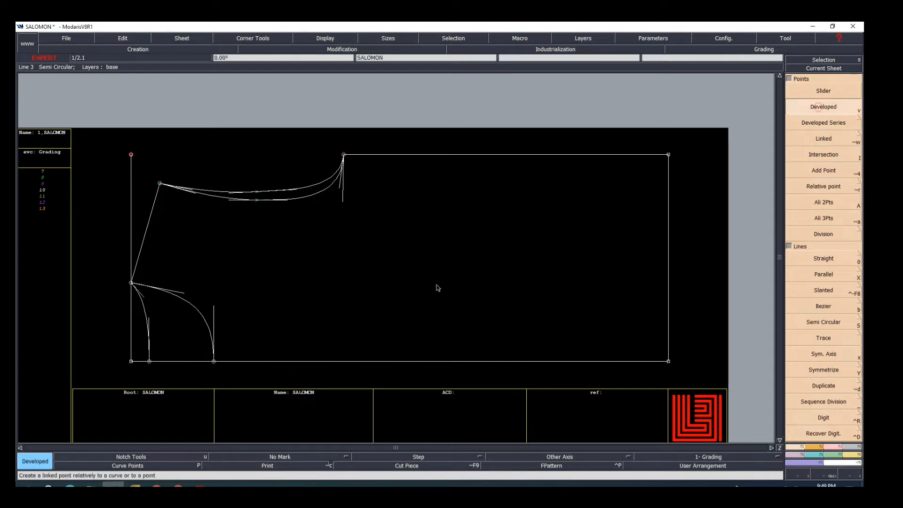
click(160, 183)
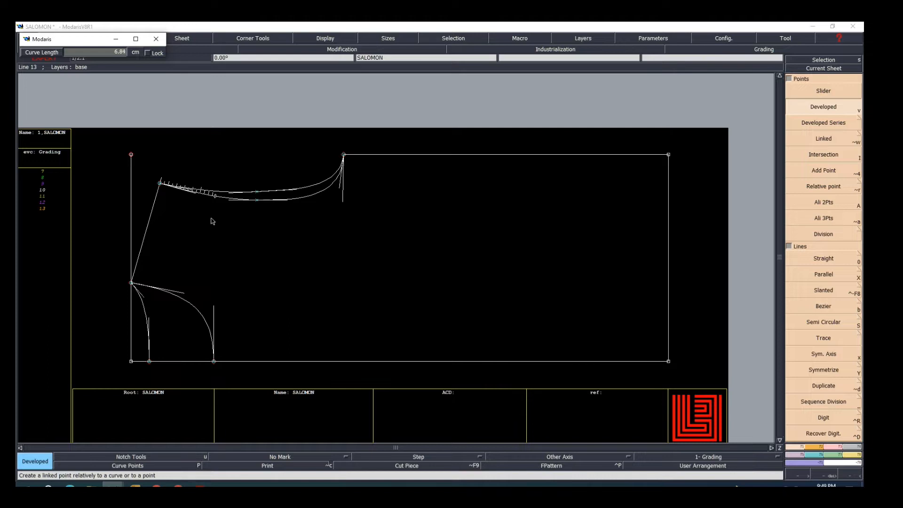
text(20.504)
click(212, 221)
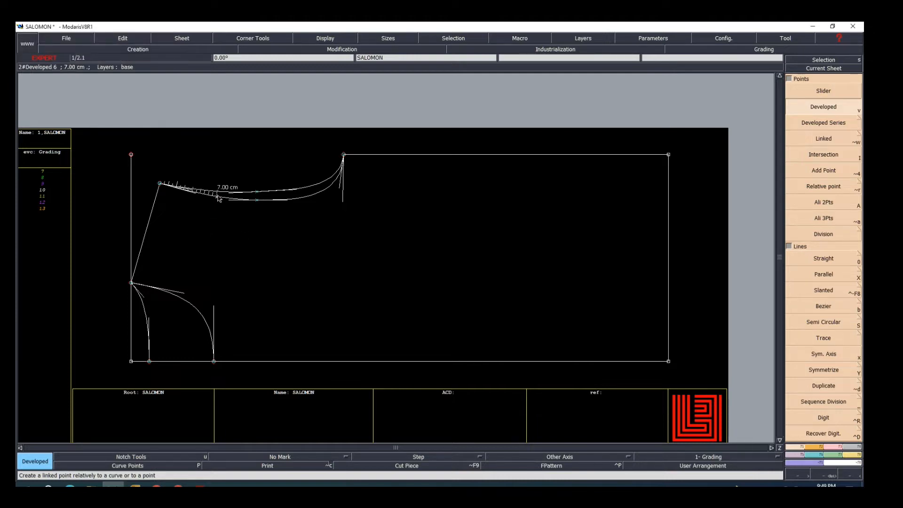
Draw a straight guide line from the 7 cm armhole point to the lower edge and align its two ends vertically
key(0)
click(217, 196)
click(219, 362)
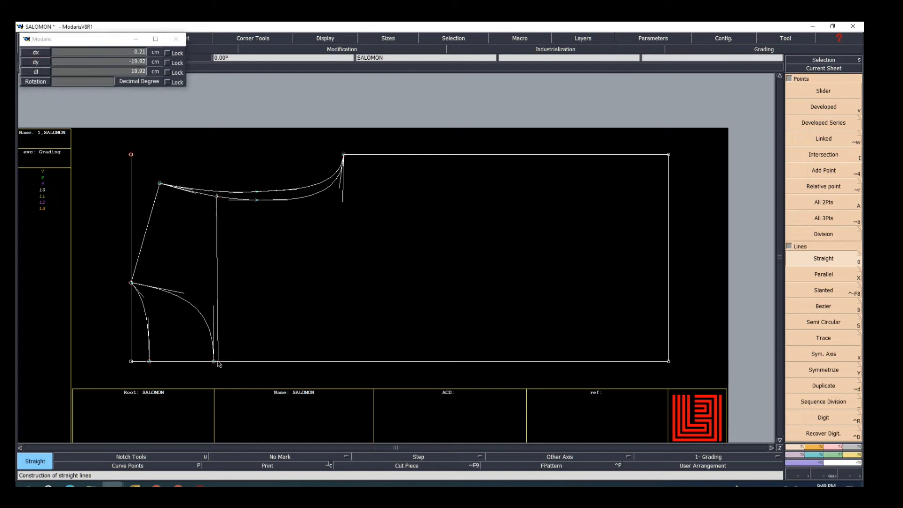
click(216, 196)
click(219, 361)
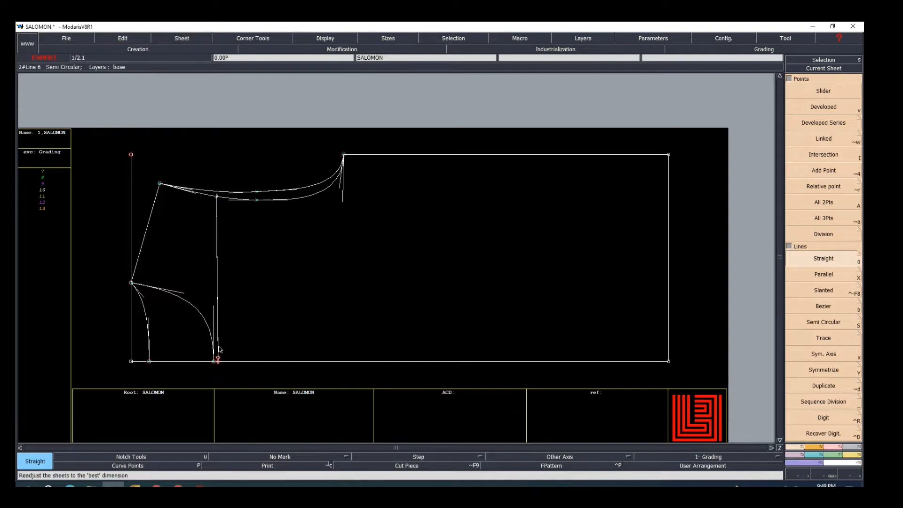
key(shift+a)
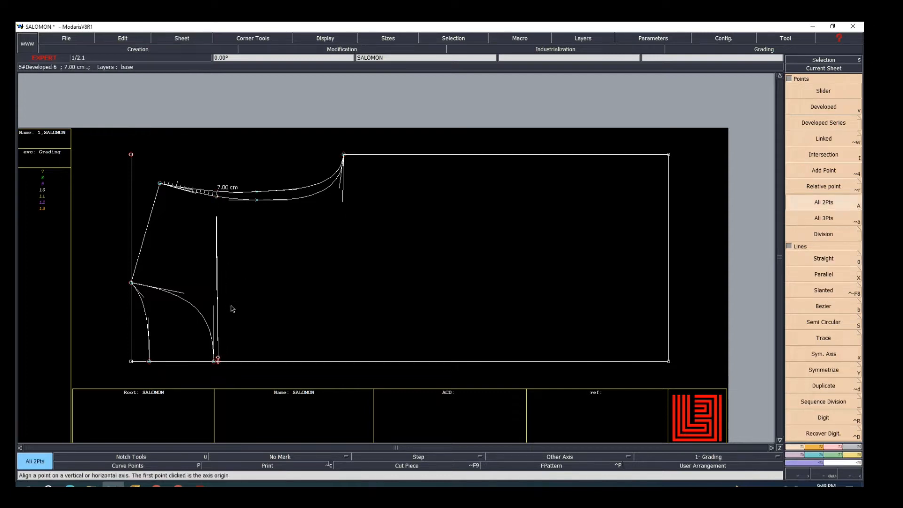
click(216, 361)
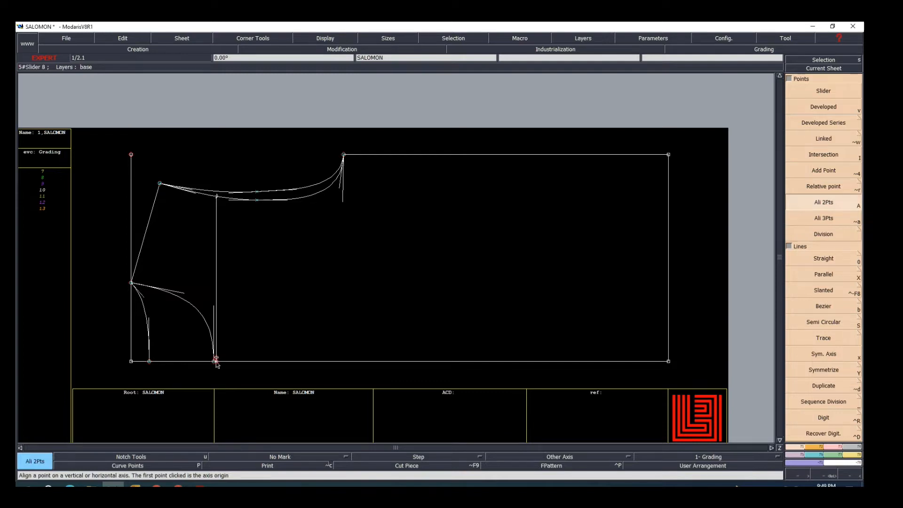
Place a developed point on the lower edge 10 cm from the foot of the vertical guide line, toward the hem
key(v)
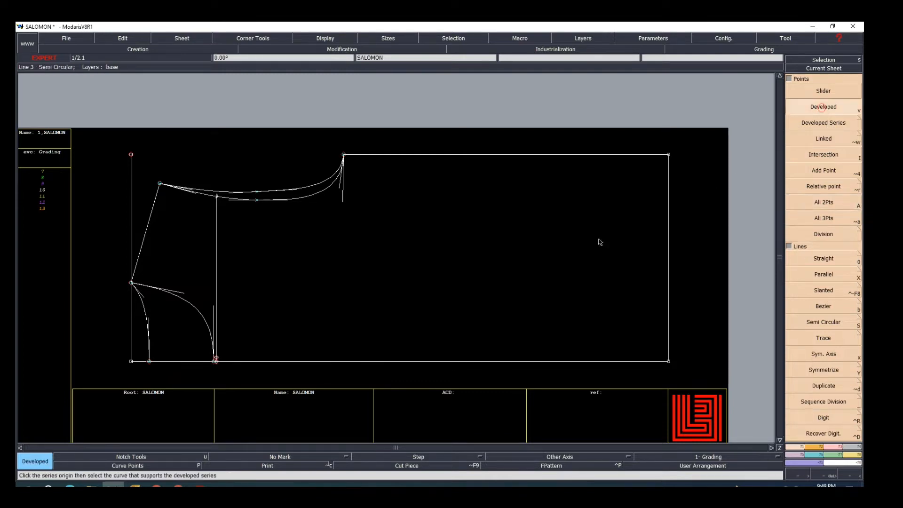
click(216, 362)
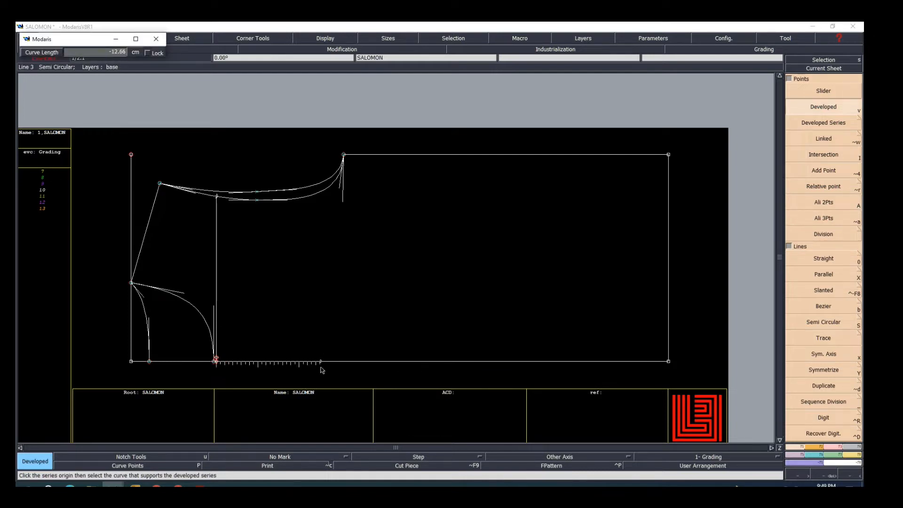
key(Down)
text(-)
key(Return)
click(323, 399)
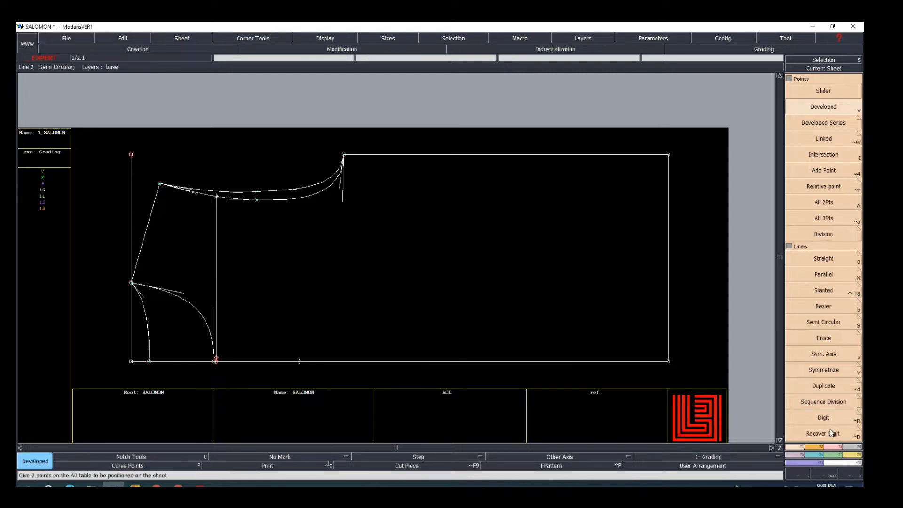
Insert a line point at the 10 cm mark on the lower edge and delete the vertical guide line
click(832, 446)
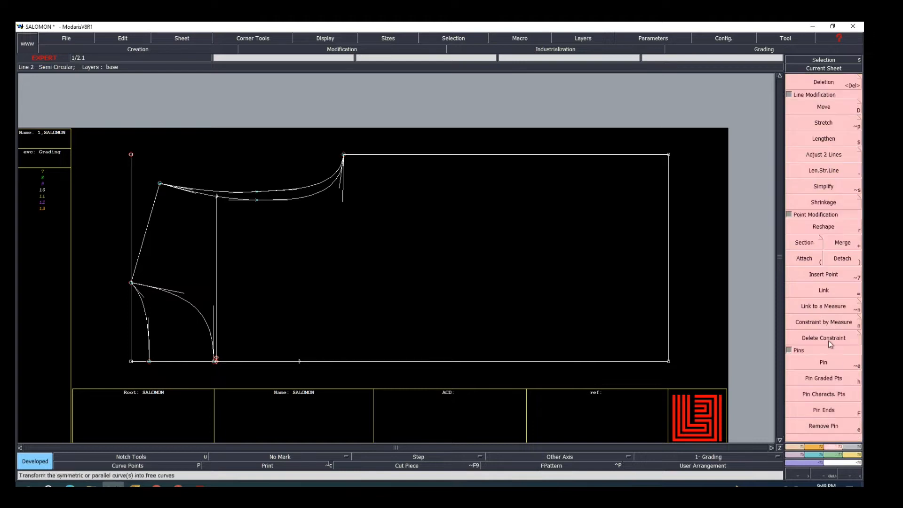
click(824, 276)
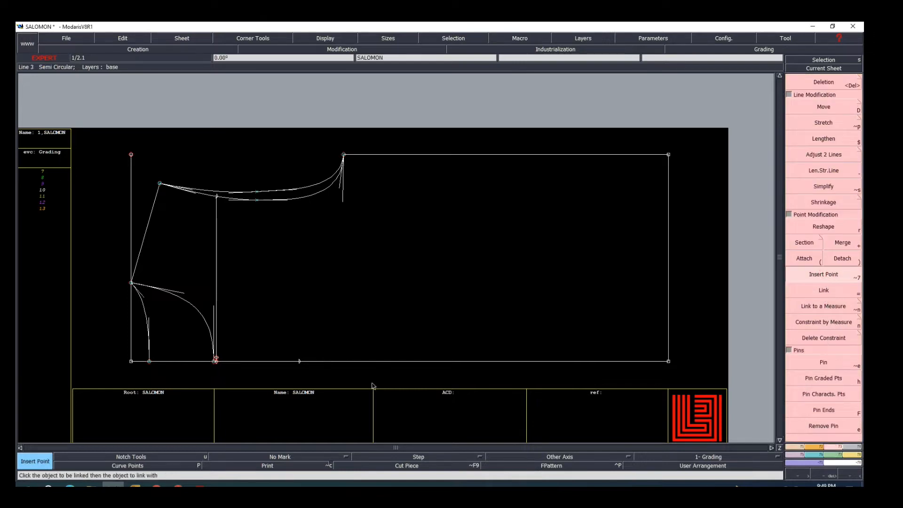
click(299, 363)
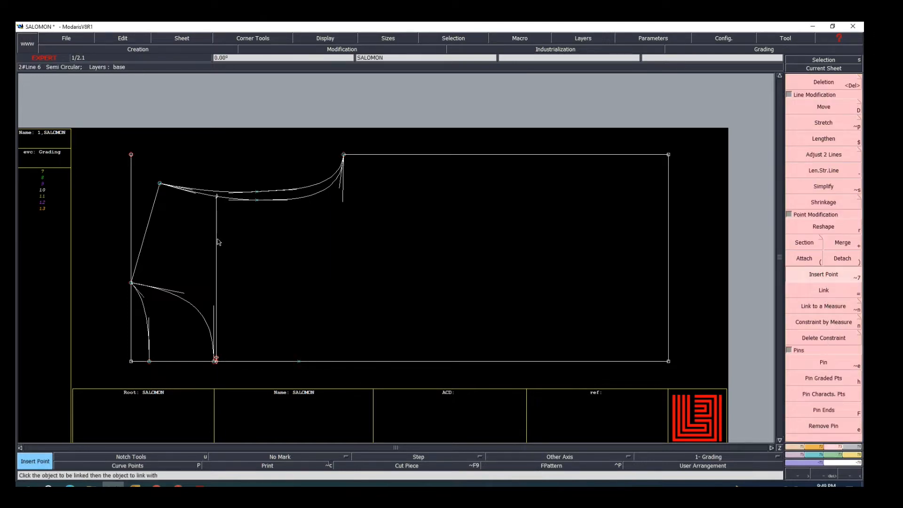
key(Delete)
click(216, 263)
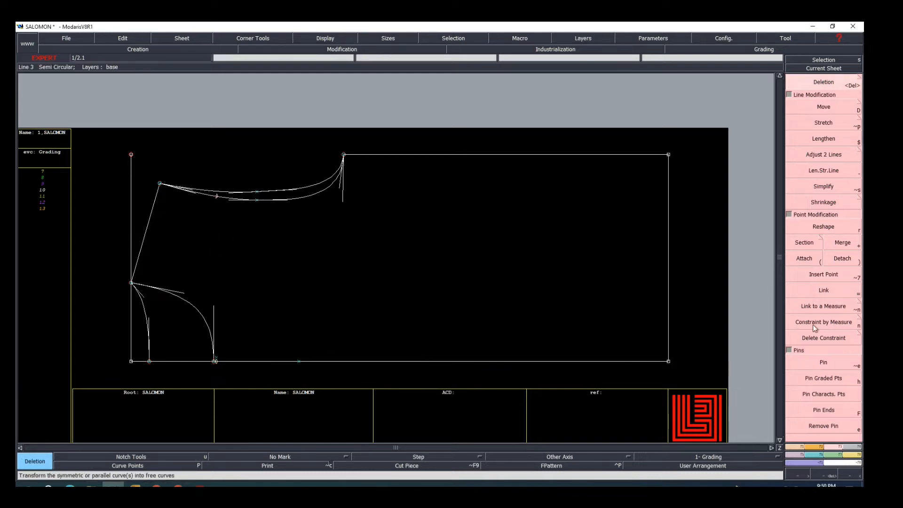
Insert a point at the armhole's 7 cm mark and draw a straight yoke line from it to the 10 cm mark on the lower edge
click(827, 278)
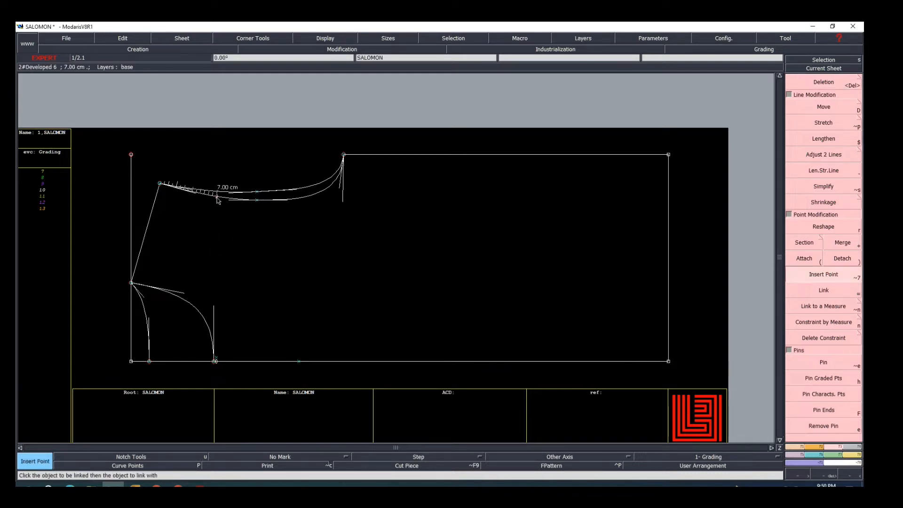
click(796, 447)
click(823, 260)
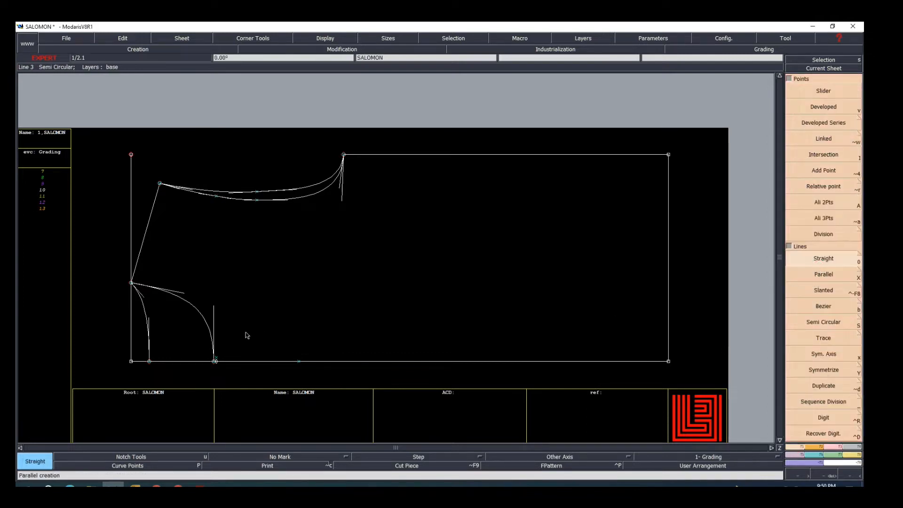
click(216, 196)
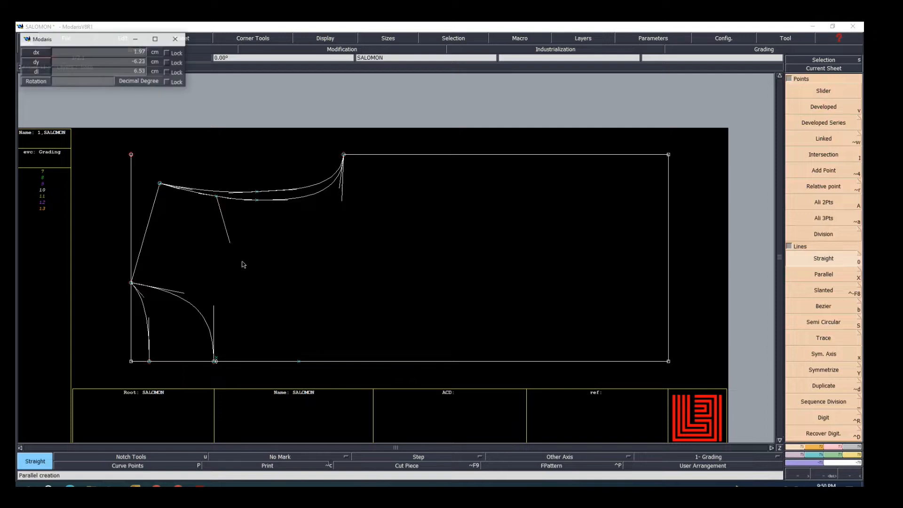
click(299, 362)
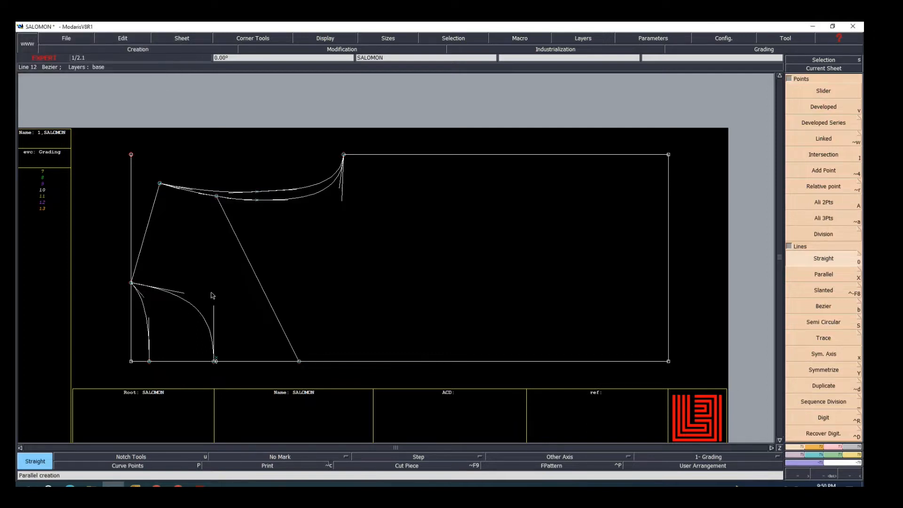
Check the yoke dimensions in the tech pack, and measure along the lower edge from the neck corner to the yoke end with a temporary point
mouse_move(200, 485)
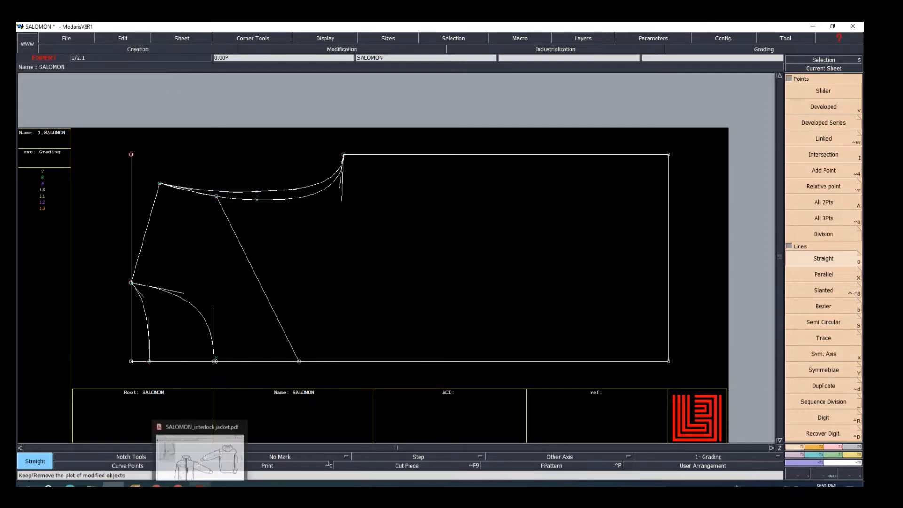
click(200, 454)
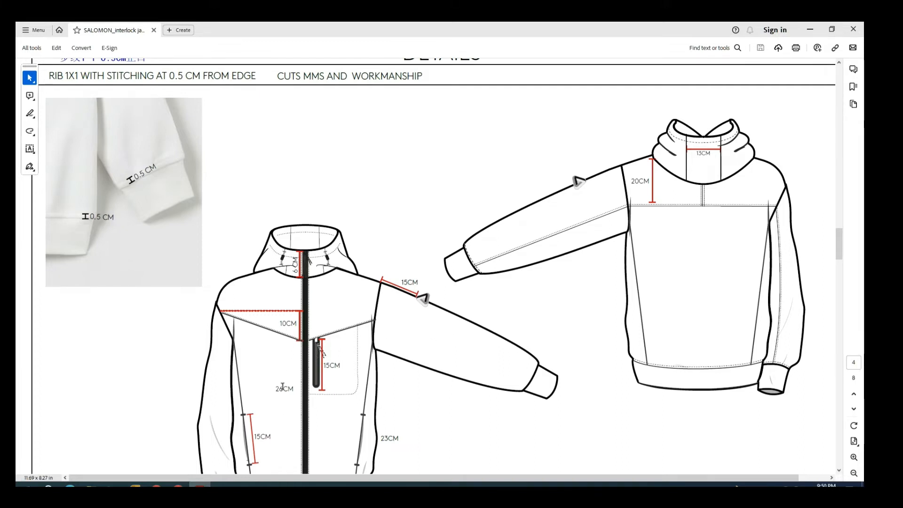
scroll(282, 387, down, 2)
scroll(297, 386, up, 1)
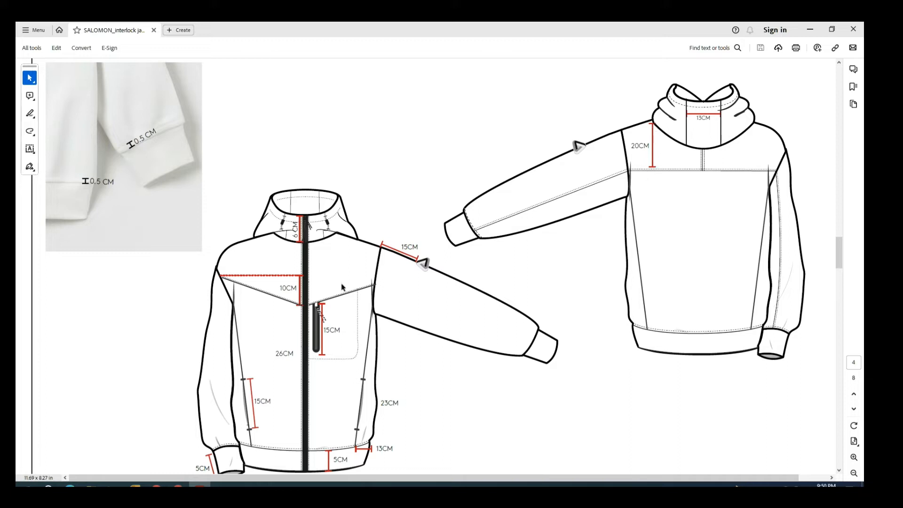
click(113, 485)
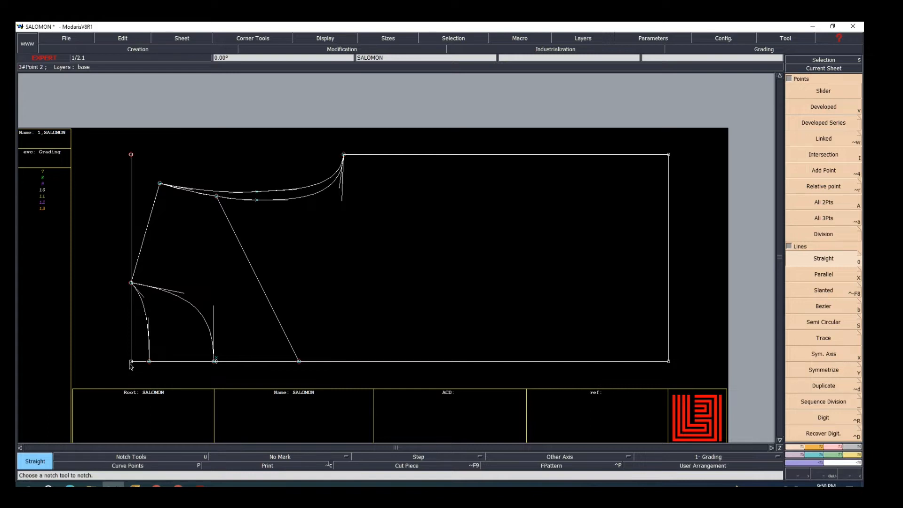
key(v)
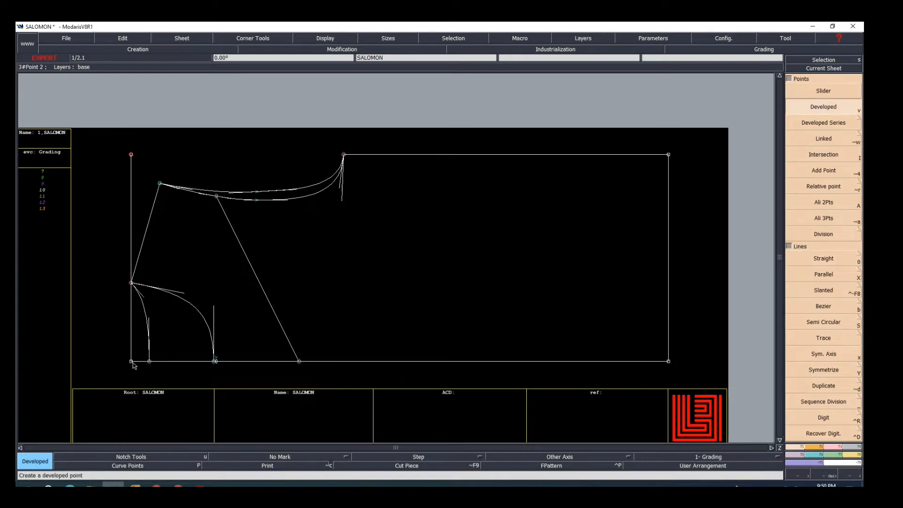
click(132, 361)
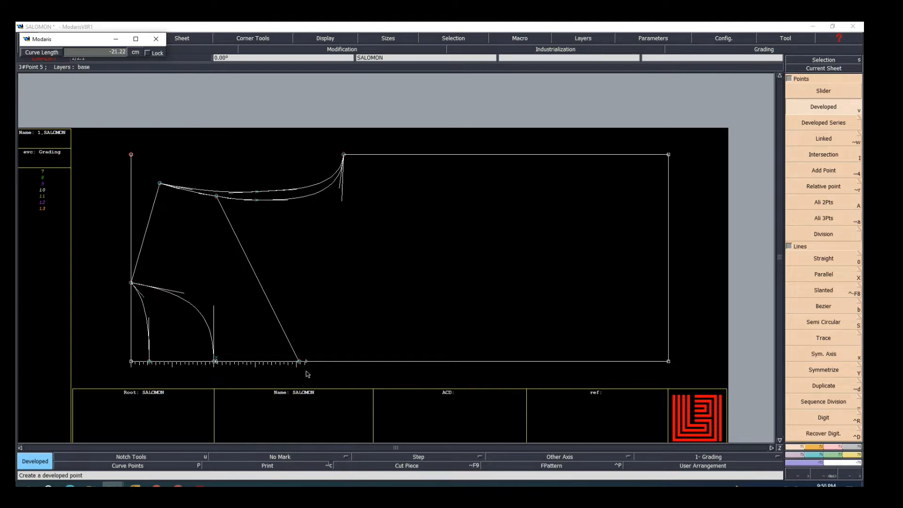
click(308, 370)
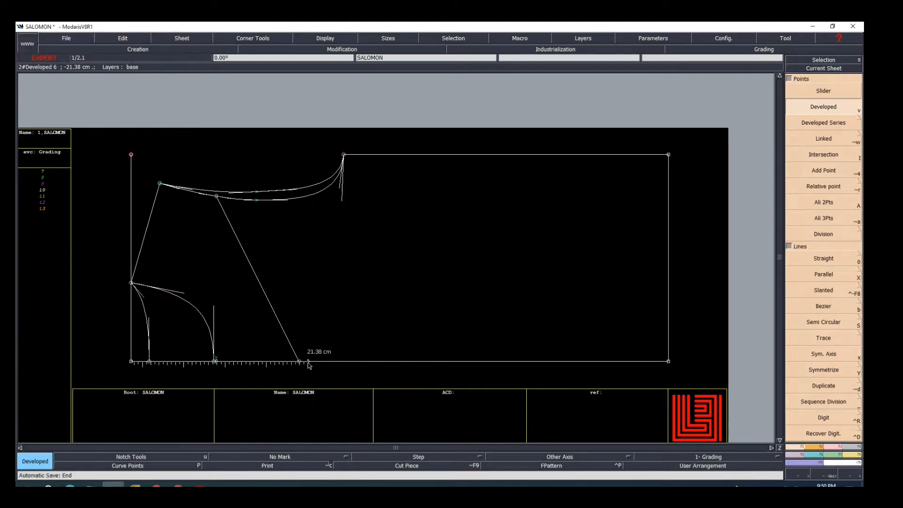
key(Delete)
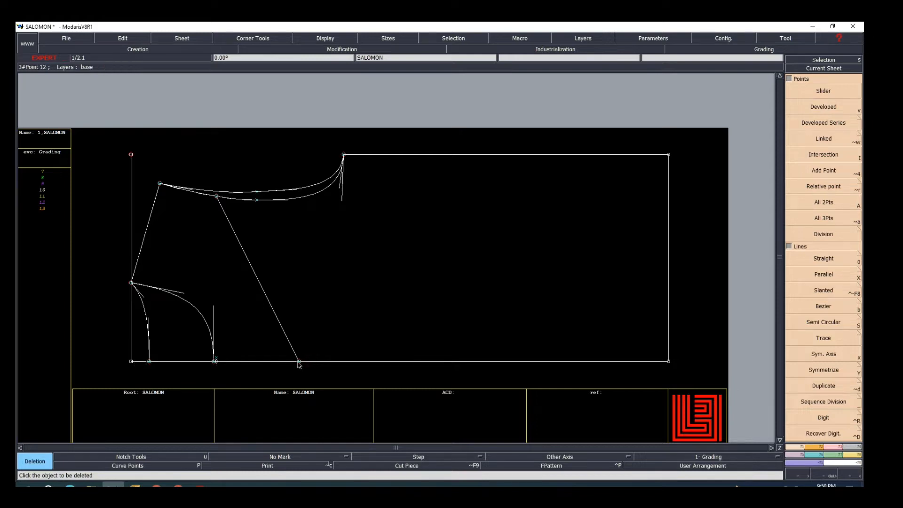
Draw a straight back yoke line from the front yoke's lower-edge end to the upper armhole curve and align its two ends vertically
click(823, 264)
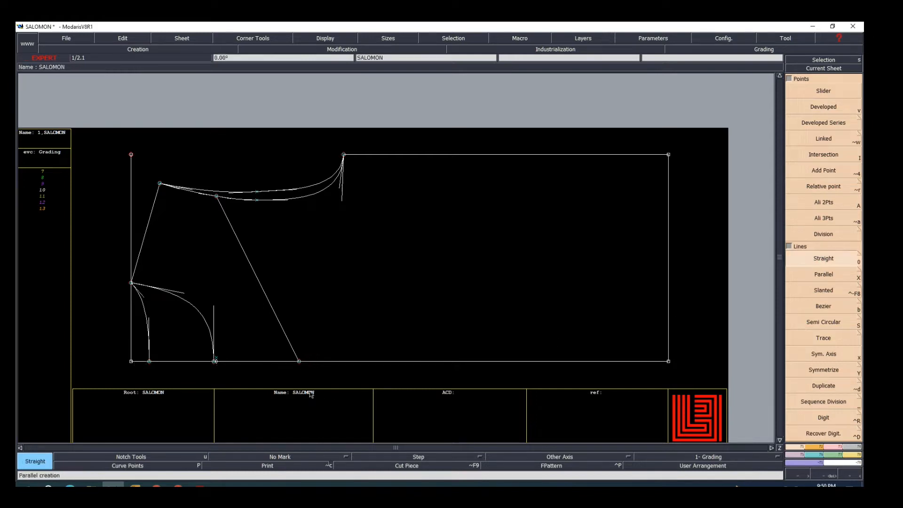
click(298, 362)
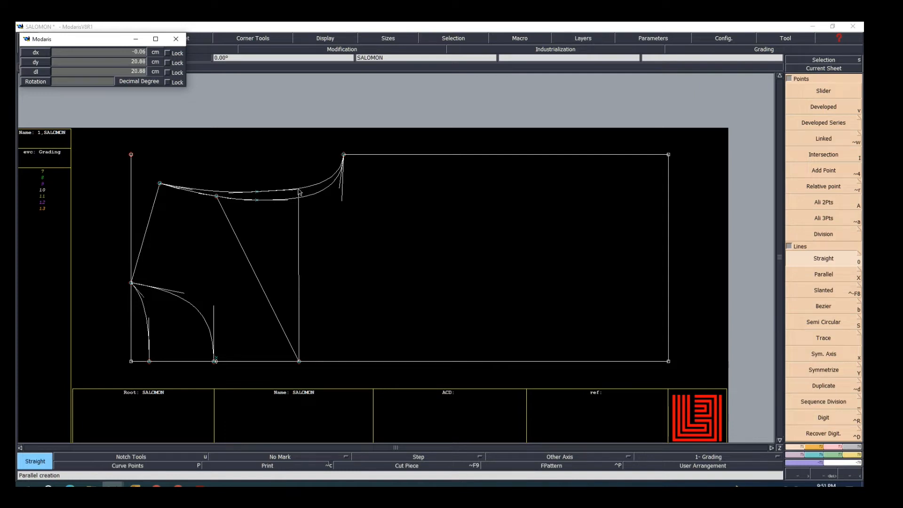
click(298, 190)
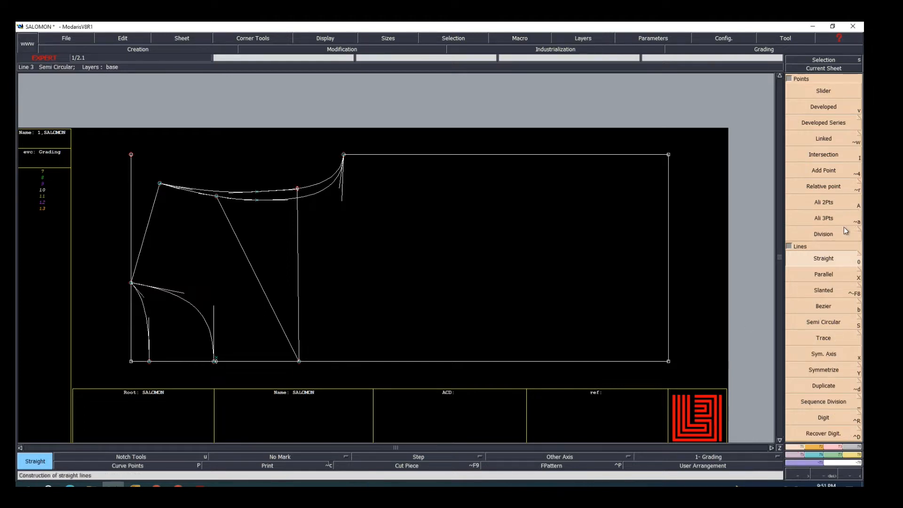
click(829, 203)
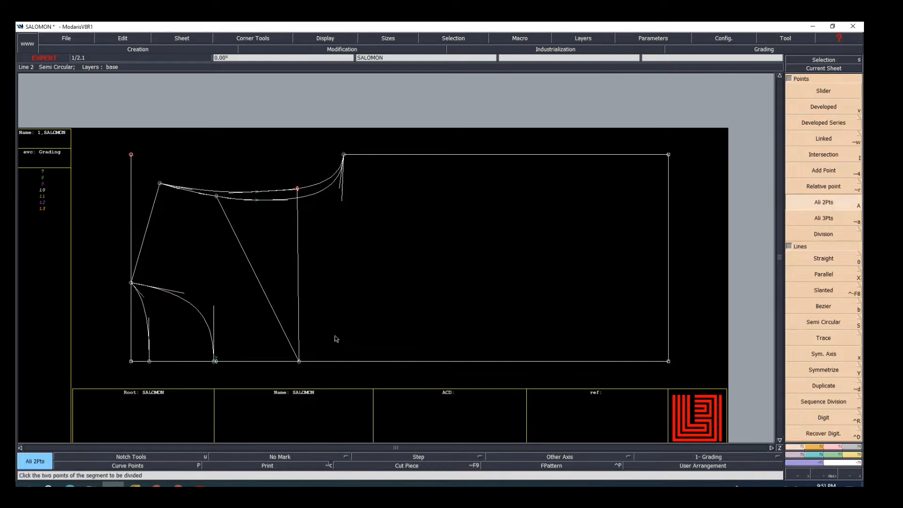
click(299, 361)
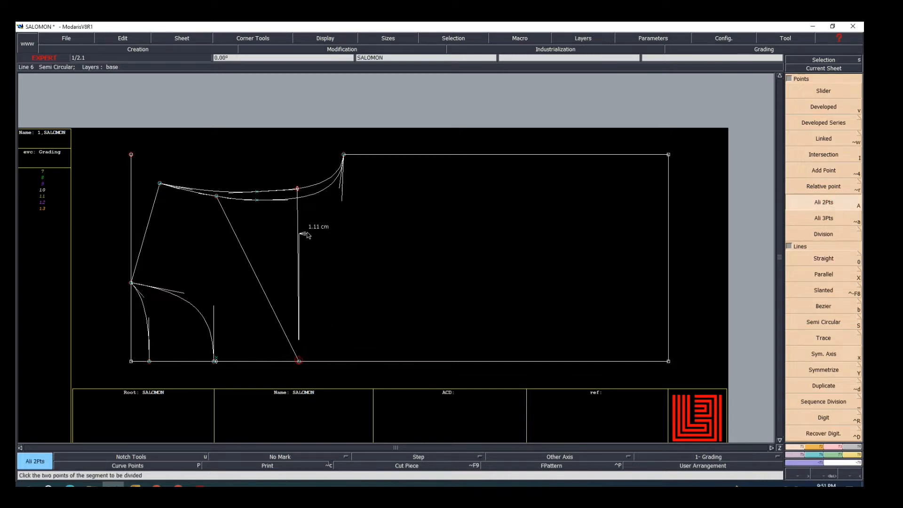
click(297, 189)
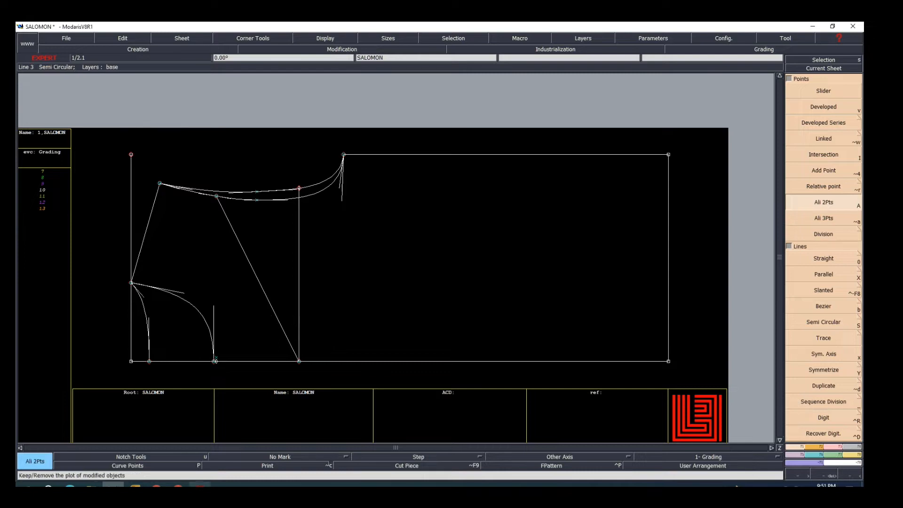
Check the panel seams in the tech pack, and place developed points on both armhole curves 3.5 cm from the underarm corner
click(200, 486)
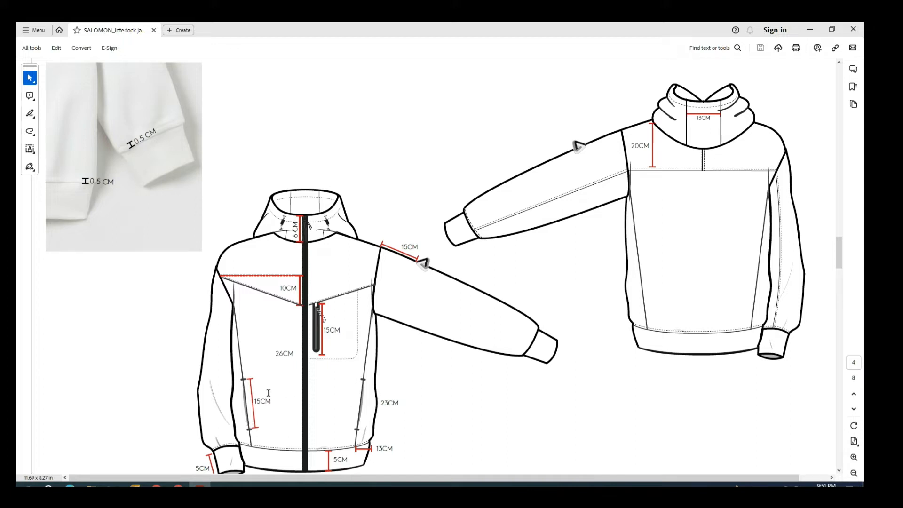
scroll(335, 365, down, 1)
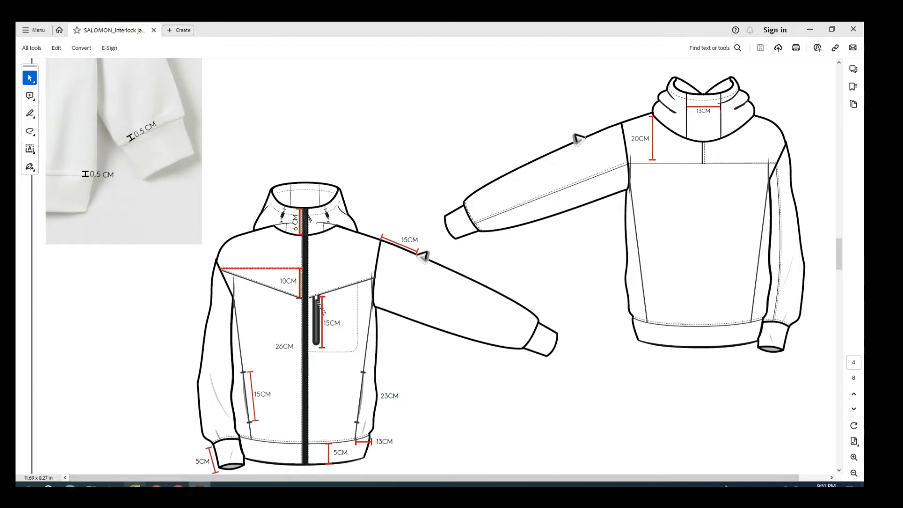
click(113, 484)
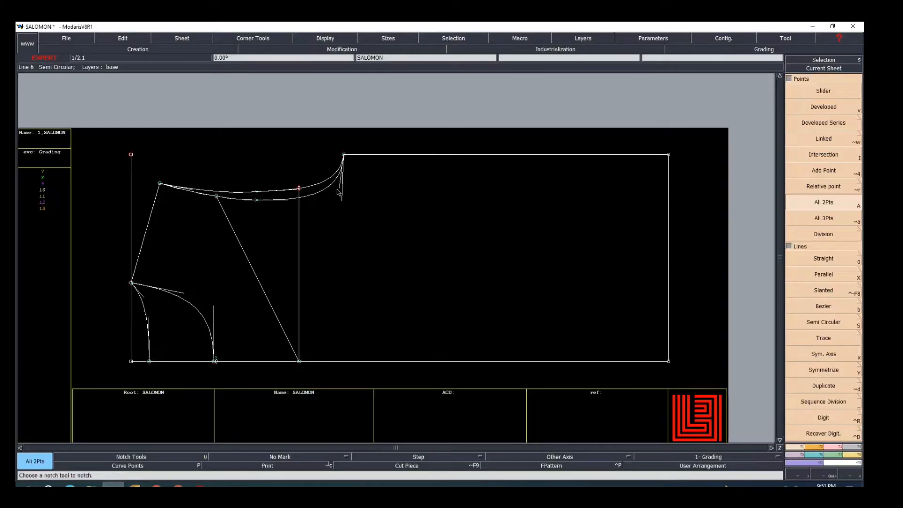
key(v)
click(344, 156)
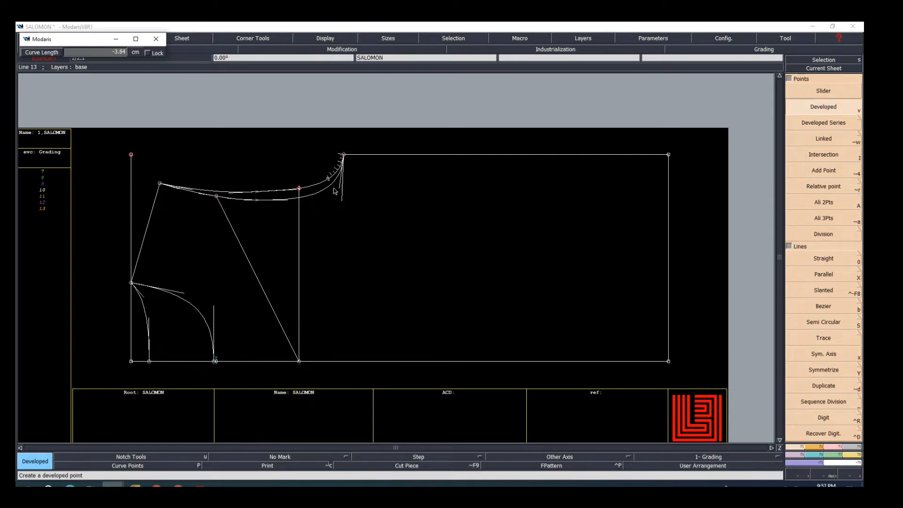
key(Down)
text(-)
key(Return)
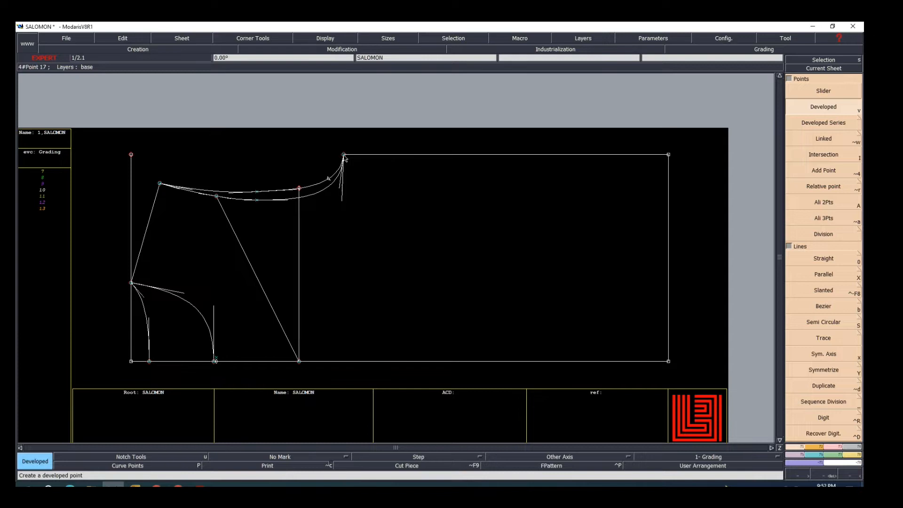
click(345, 158)
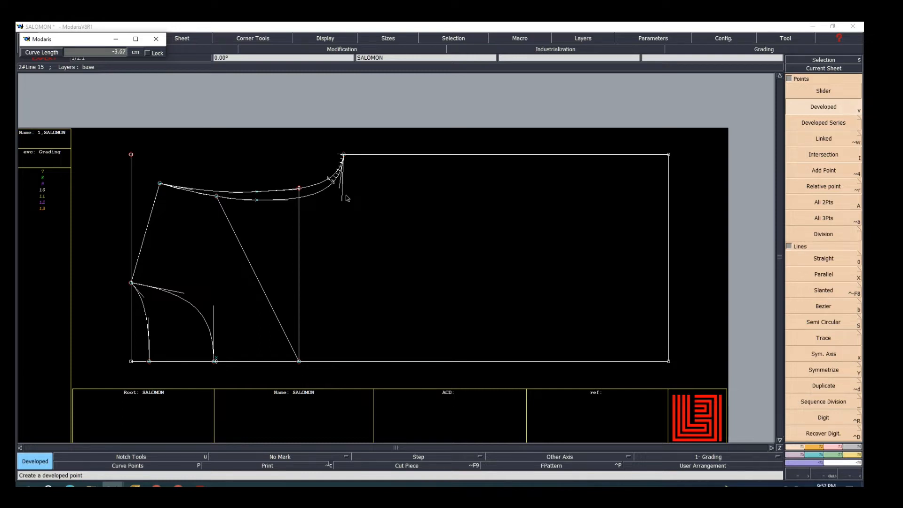
key(Down)
text(-3.5)
key(Return)
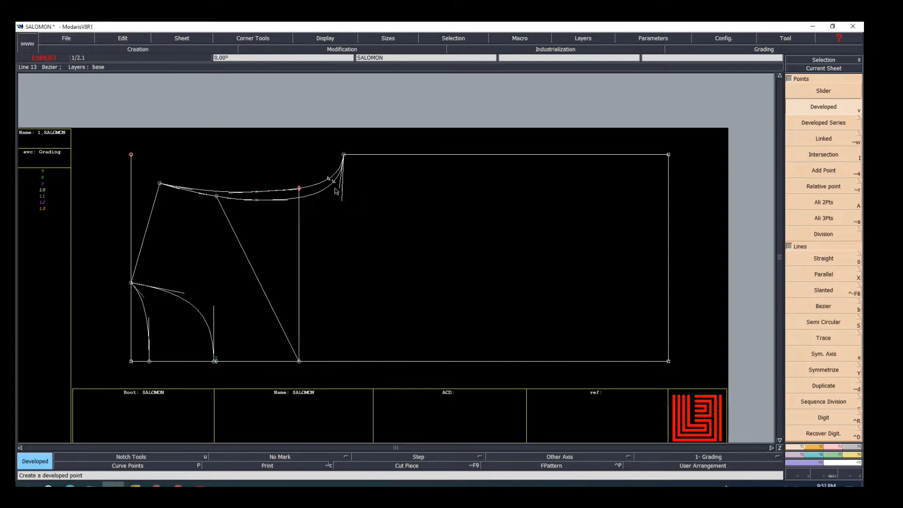
Insert curve points at the 3.5 cm marks on both armhole curves
scroll(362, 193, up, 1)
scroll(260, 199, down, 1)
scroll(269, 206, up, 2)
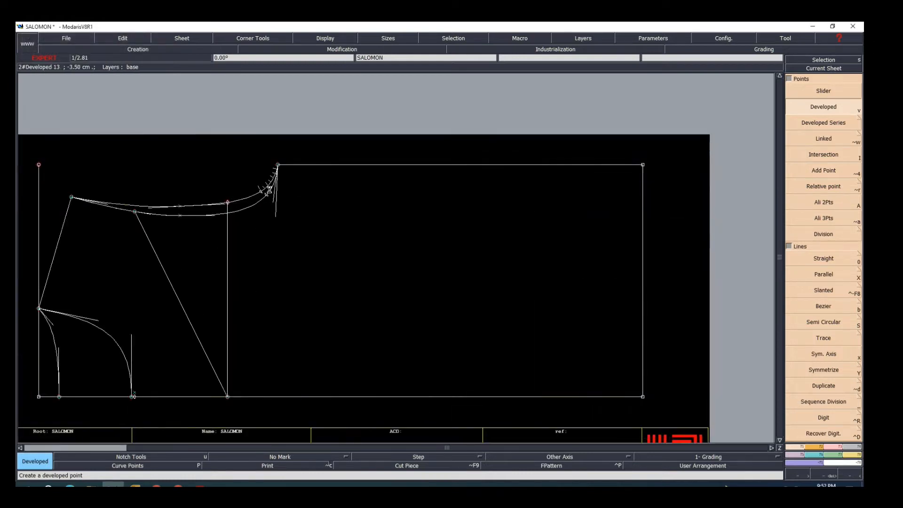
click(833, 447)
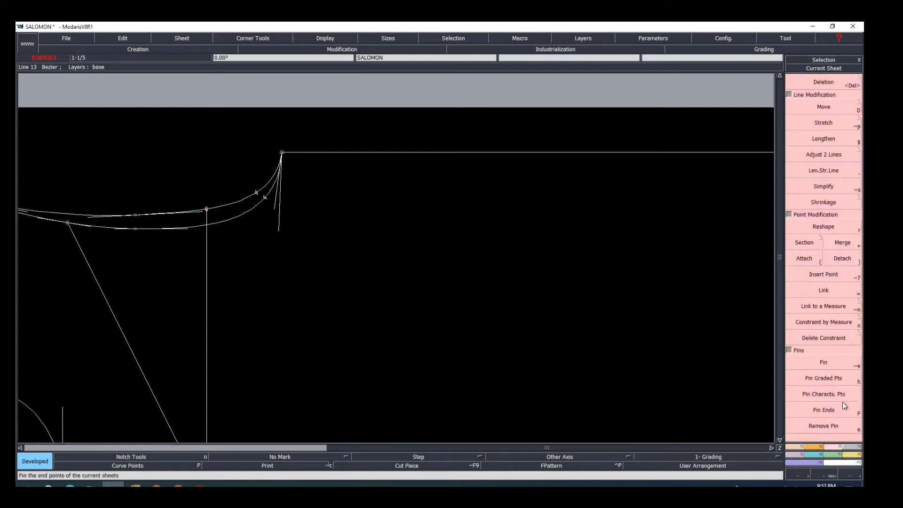
click(823, 278)
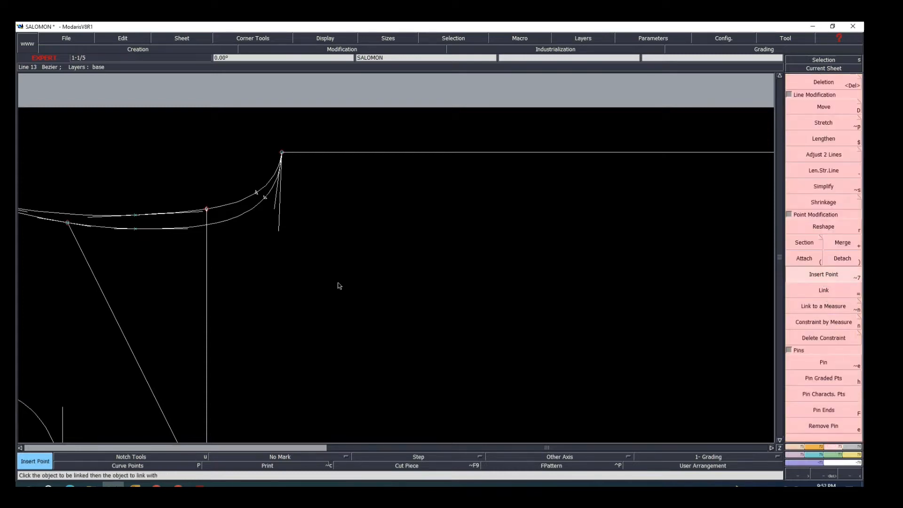
click(256, 191)
scroll(256, 249, down, 4)
scroll(201, 245, up, 2)
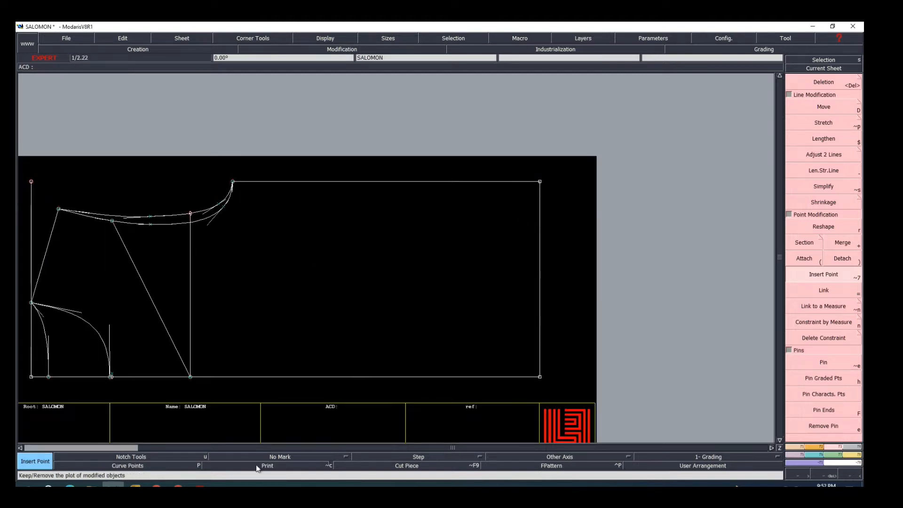
Place a developed point on the hem edge 13 cm from the side corner, following the panel width in the tech pack
key(alt+Tab)
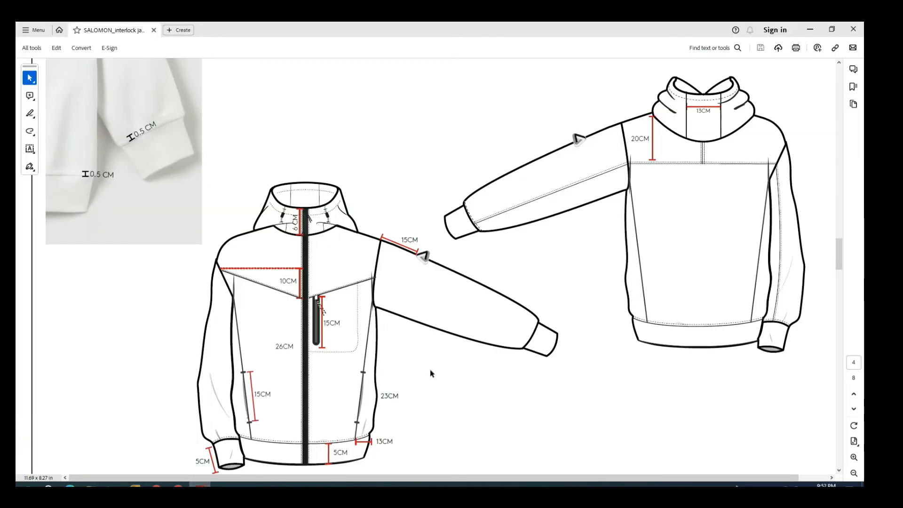
scroll(376, 437, down, 1)
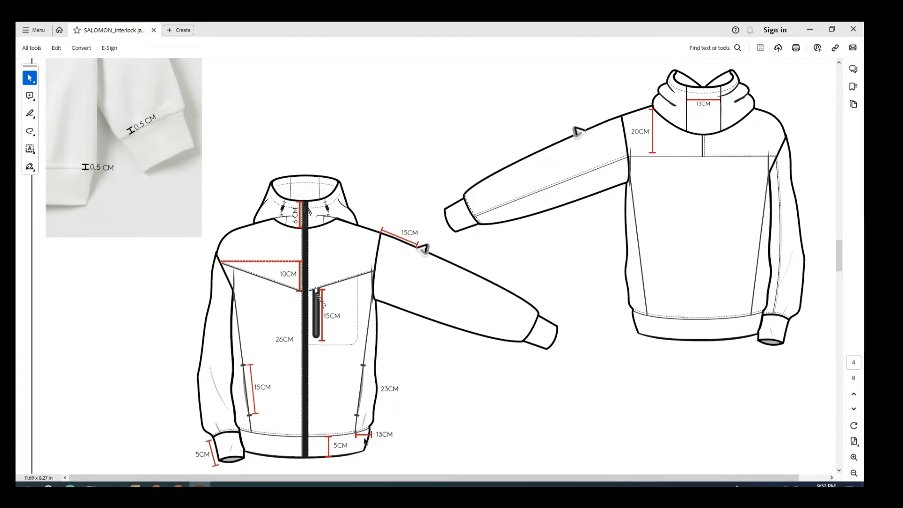
key(alt+Tab)
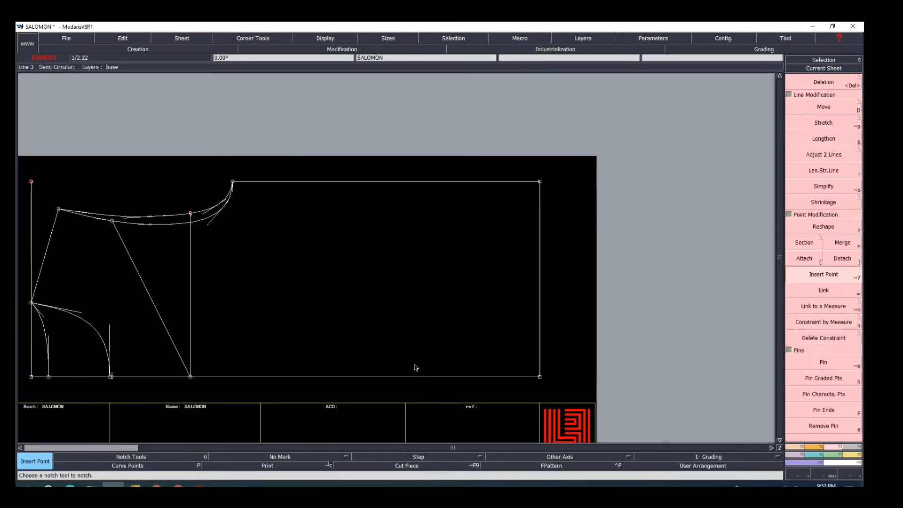
key(d)
click(540, 181)
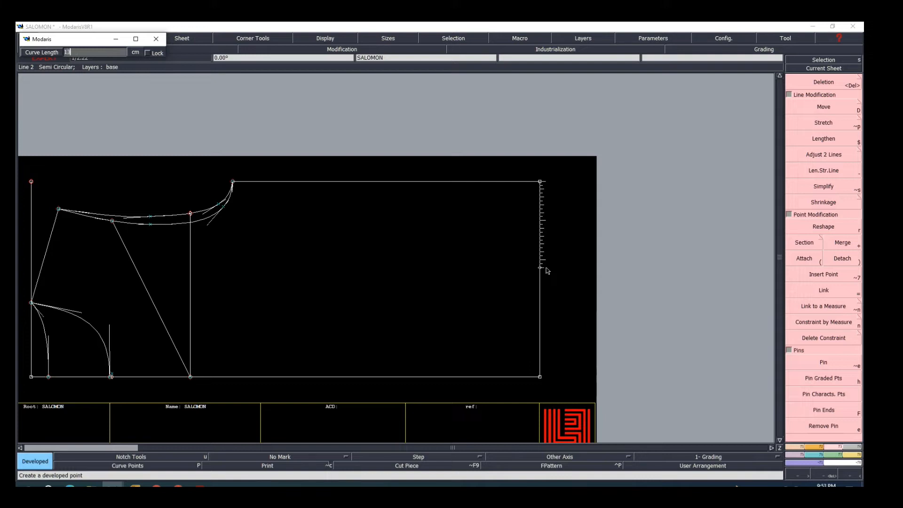
key(Return)
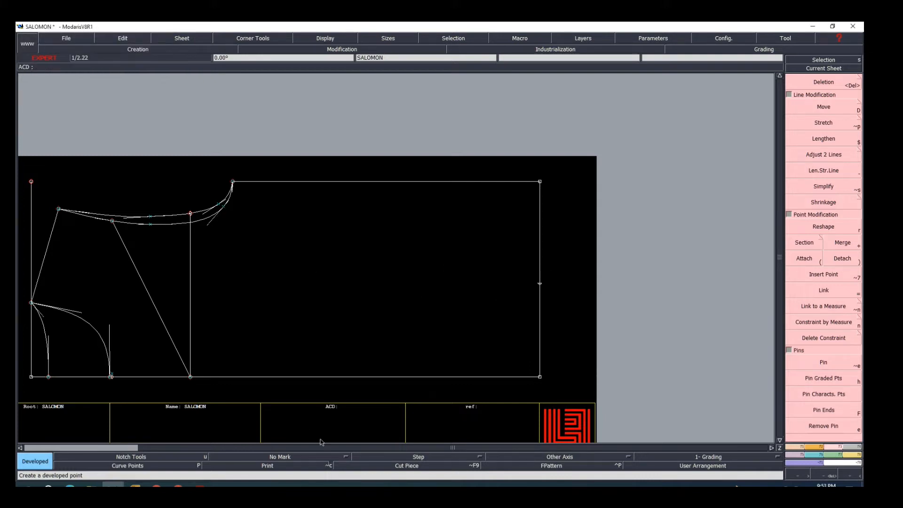
click(200, 484)
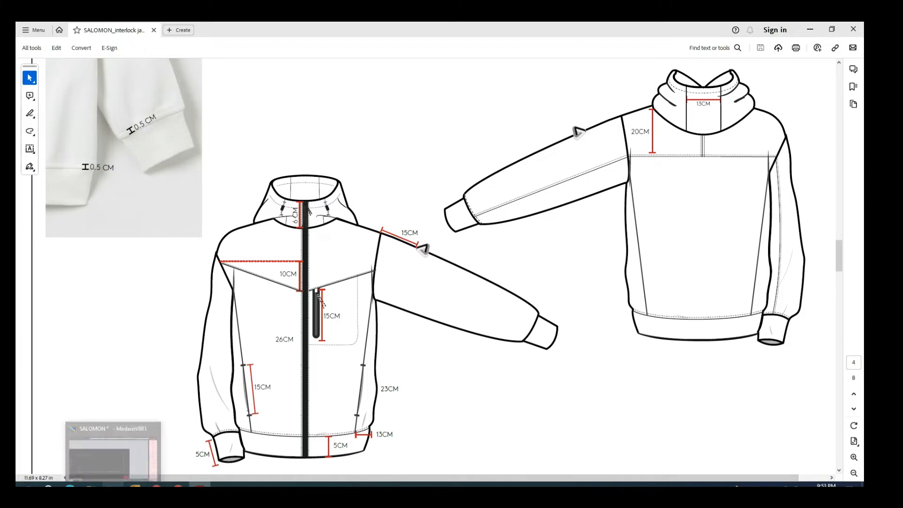
click(114, 485)
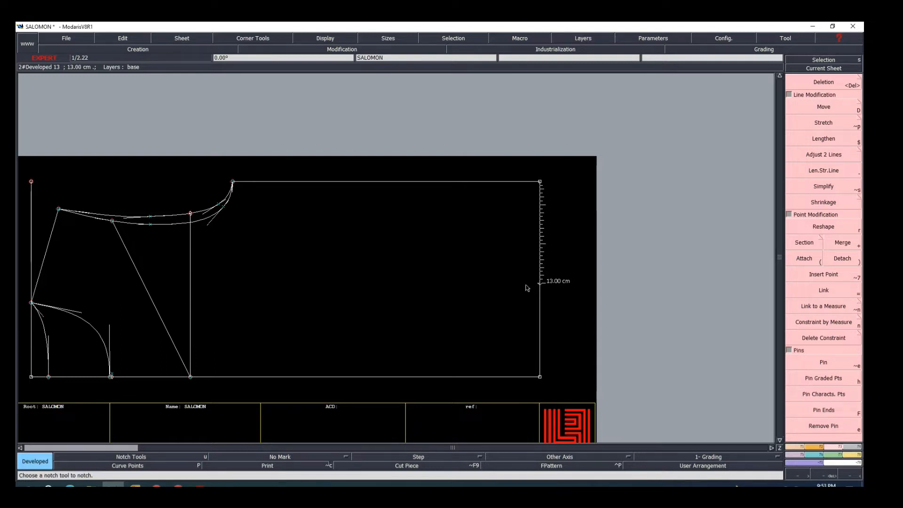
drag(510, 259, 570, 301)
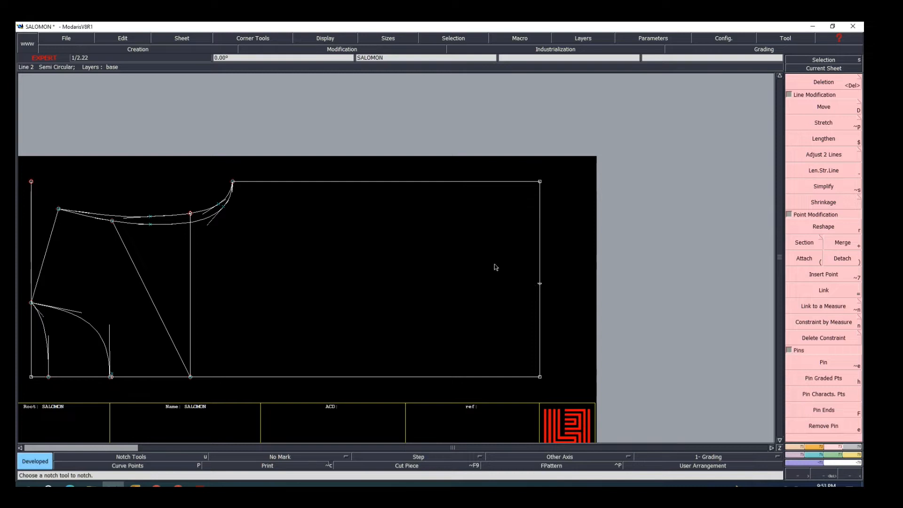
drag(495, 264, 572, 298)
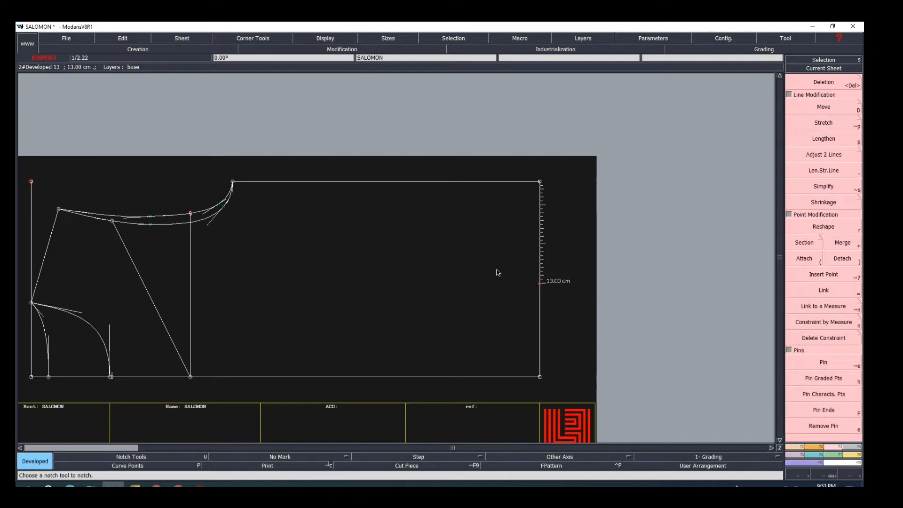
drag(496, 270, 574, 295)
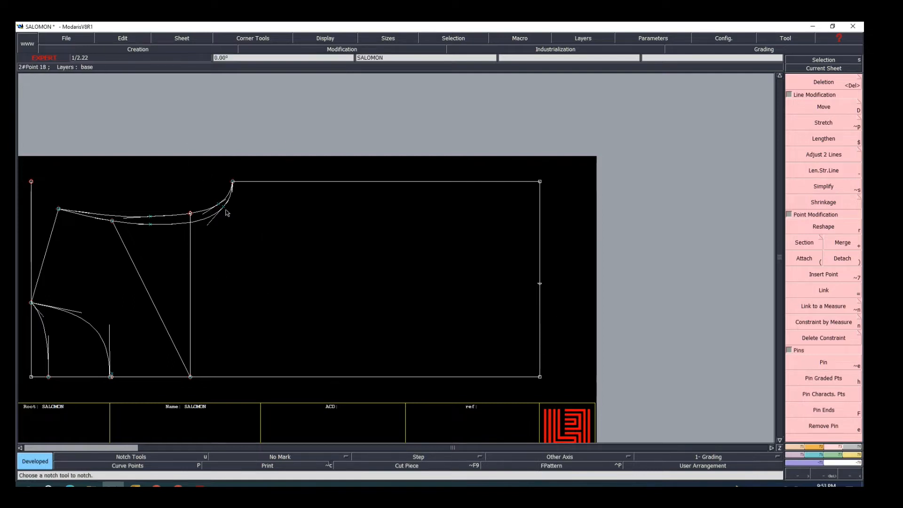
Draw a straight panel seam line from the lower armhole curve's 3.5 cm point to the 13 cm point on the hem edge
key(l)
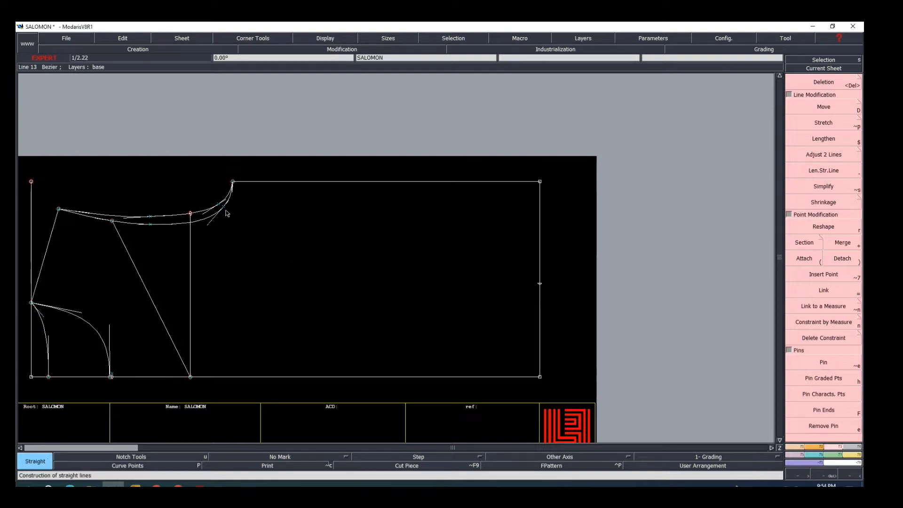
click(224, 207)
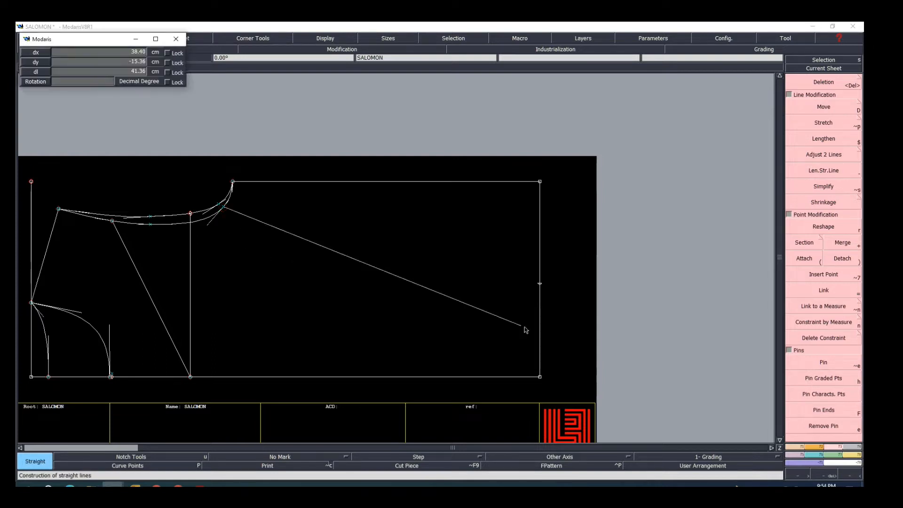
click(539, 283)
scroll(375, 278, down, 1)
scroll(411, 278, up, 2)
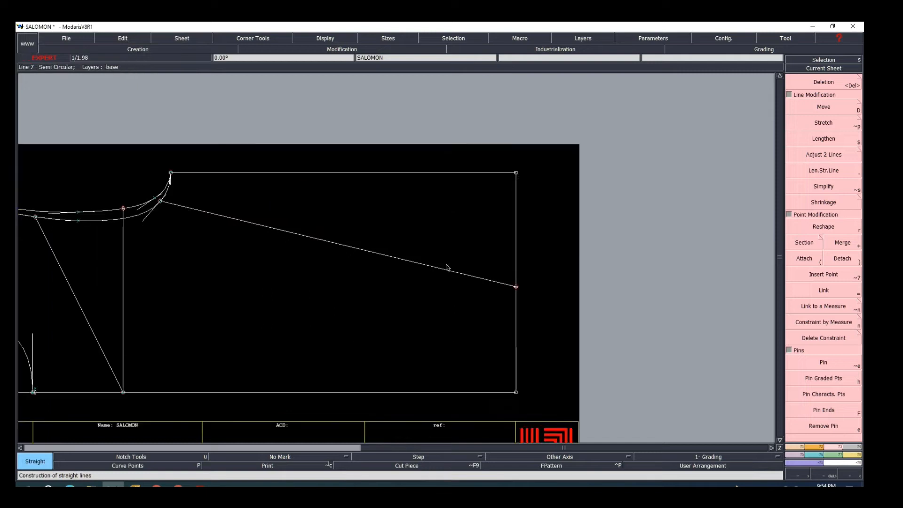
scroll(502, 256, down, 2)
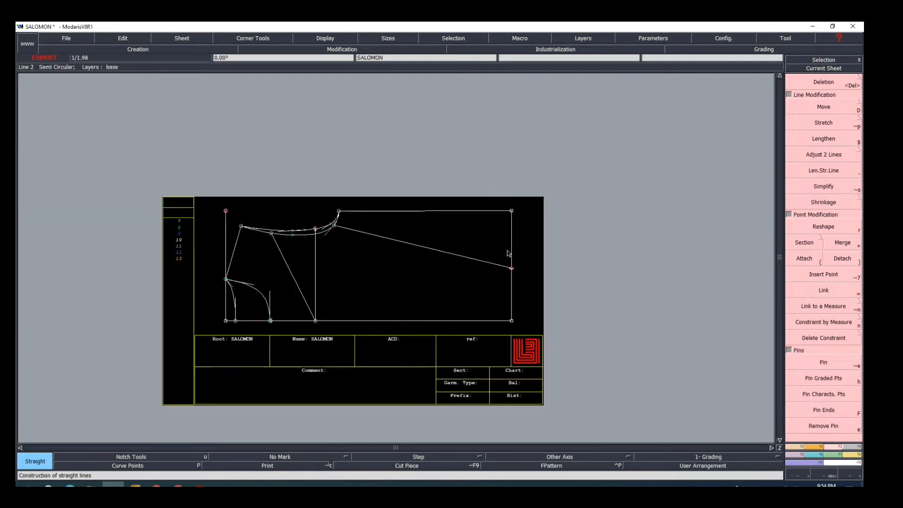
scroll(420, 277, up, 1)
scroll(415, 272, up, 1)
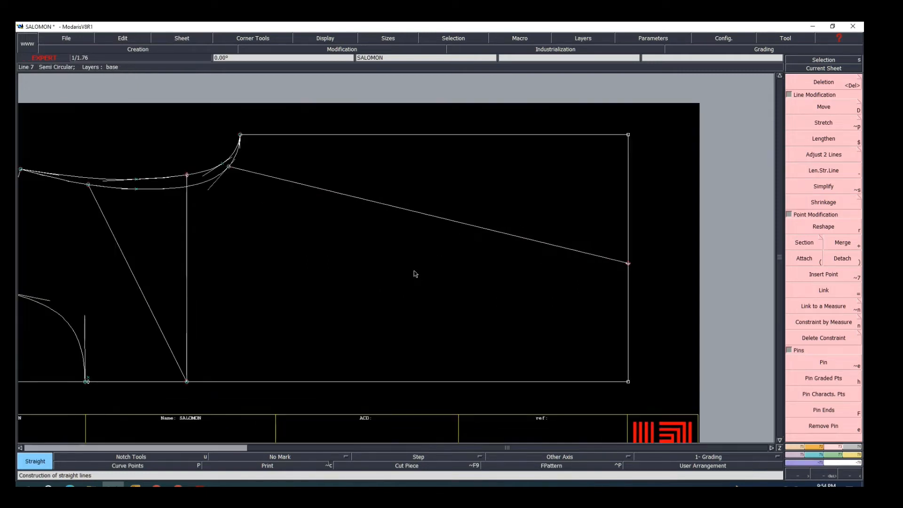
scroll(377, 306, down, 2)
scroll(325, 317, up, 2)
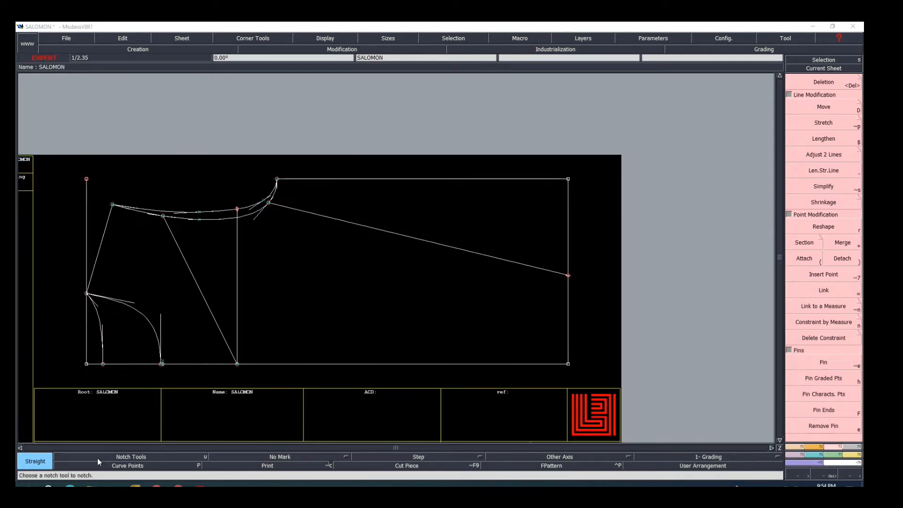
click(26, 484)
text(sn)
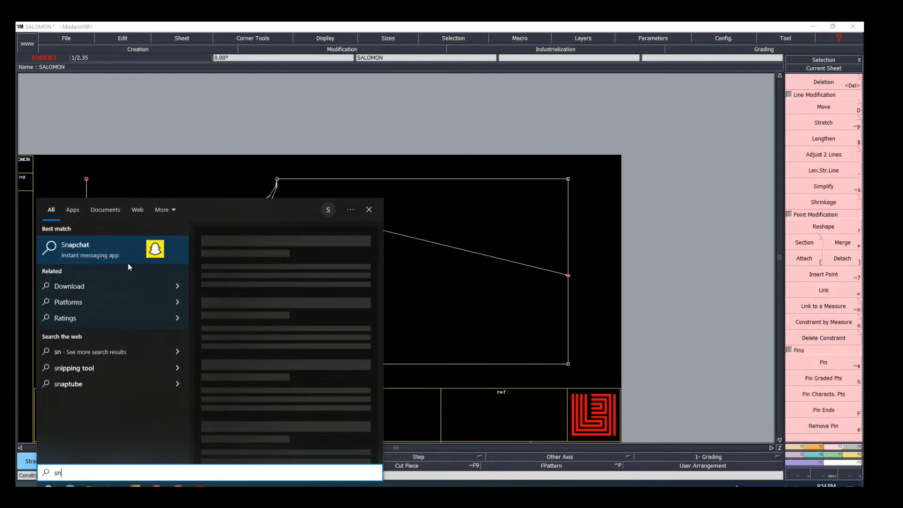
click(369, 210)
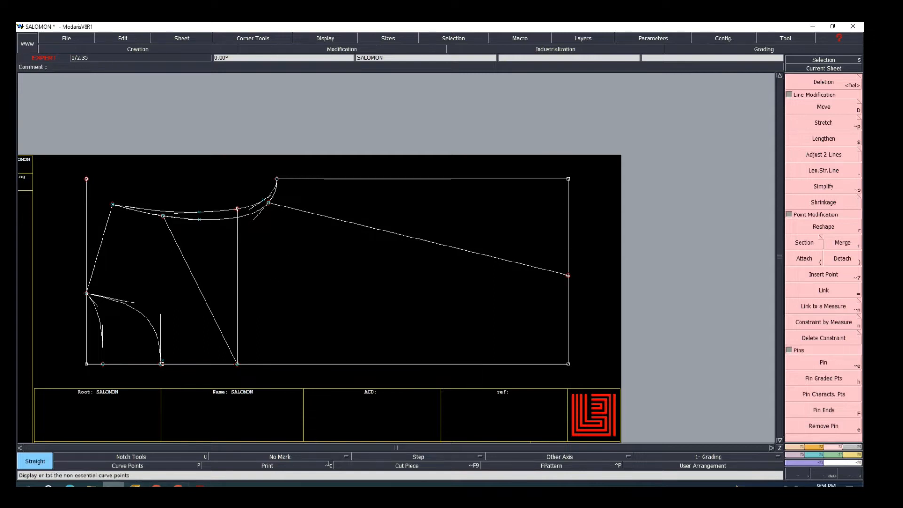
mouse_move(113, 485)
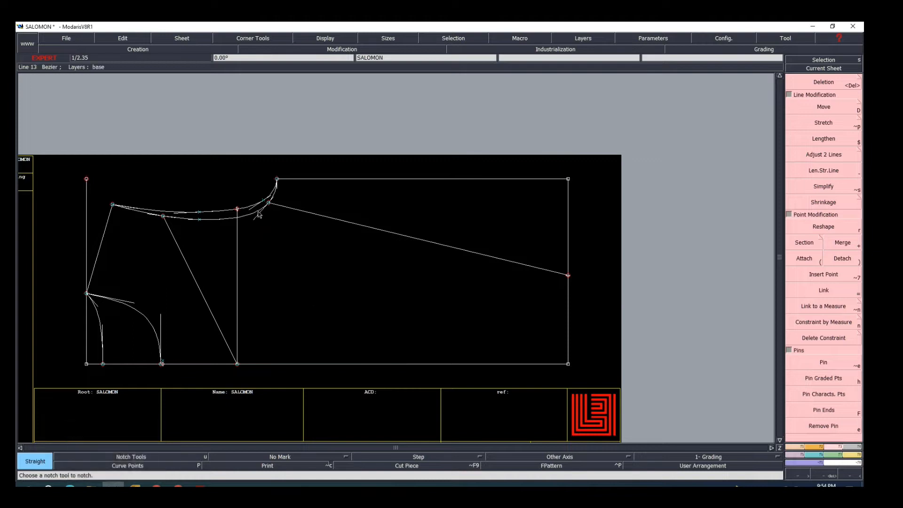
Lengthen the panel seam line past the upper armhole curve and adjust it to end on that curve
scroll(259, 209, up, 2)
scroll(269, 208, up, 1)
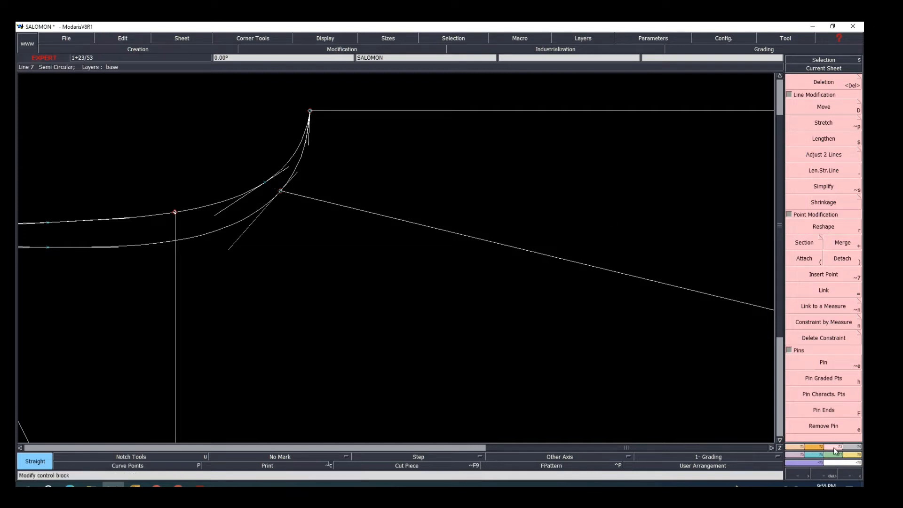
click(818, 173)
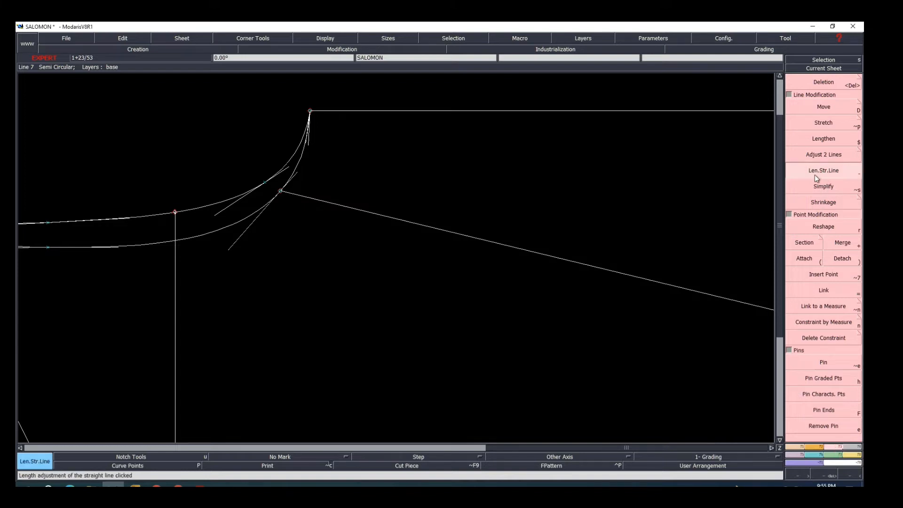
click(332, 206)
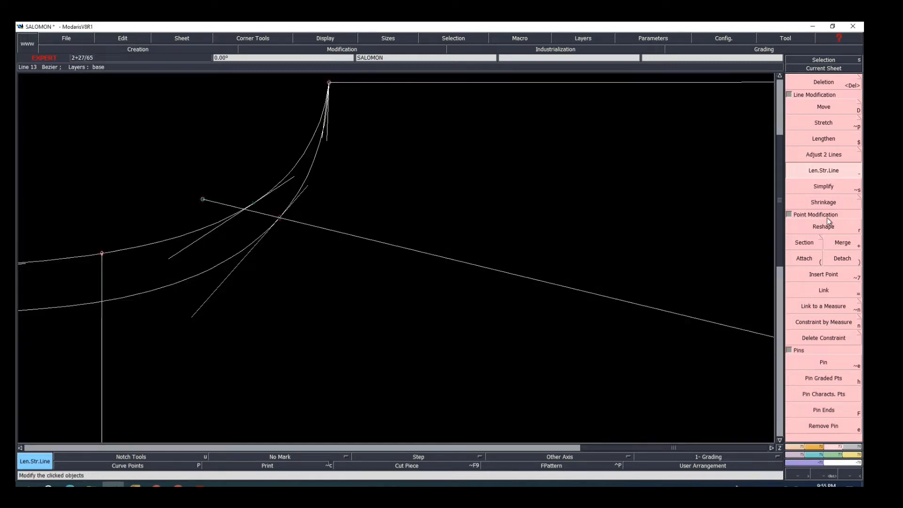
click(821, 156)
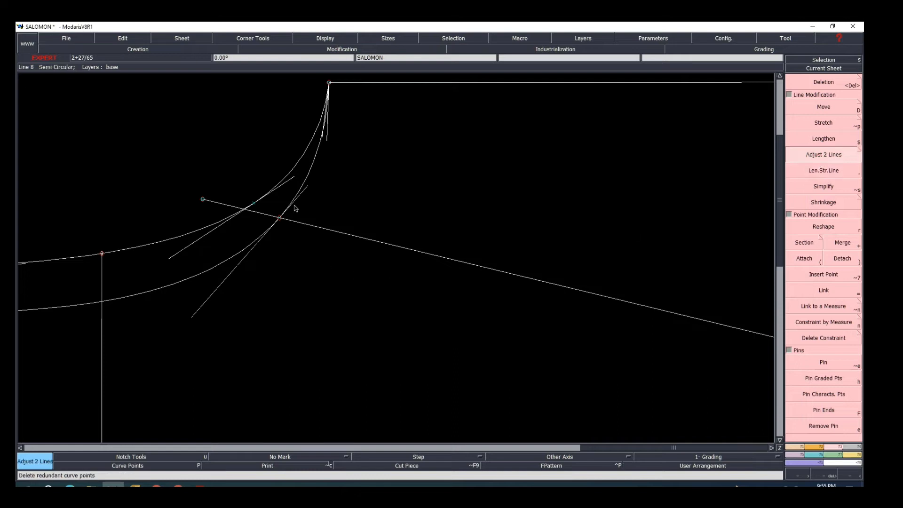
click(217, 223)
scroll(261, 214, up, 3)
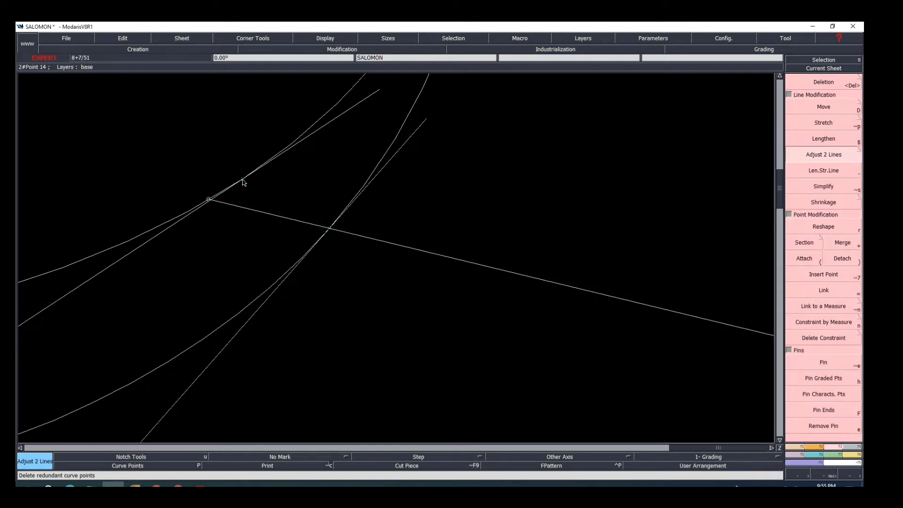
Try deleting the curve point beside the panel seam's end on the upper armhole curve, and undo the deletion
key(Delete)
click(243, 180)
scroll(297, 305, down, 4)
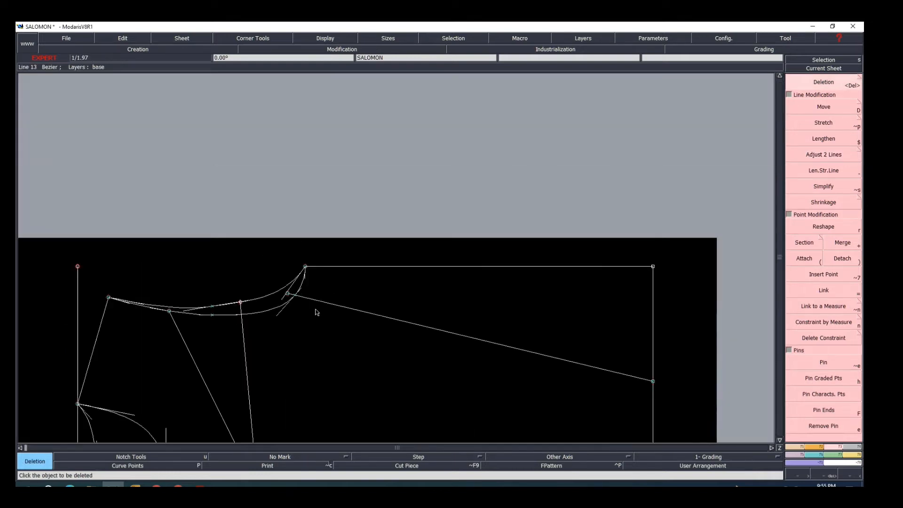
scroll(306, 314, up, 1)
scroll(301, 314, up, 2)
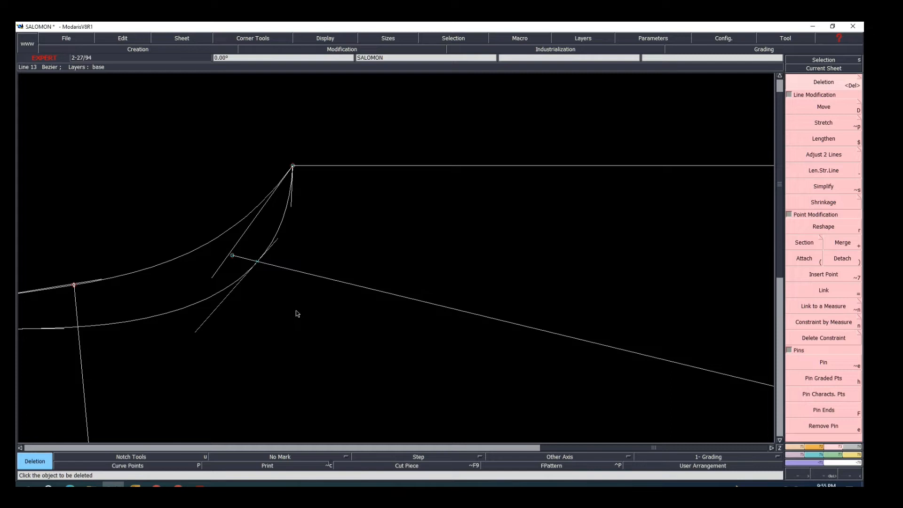
key(ctrl+z)
scroll(207, 279, up, 2)
scroll(208, 279, down, 3)
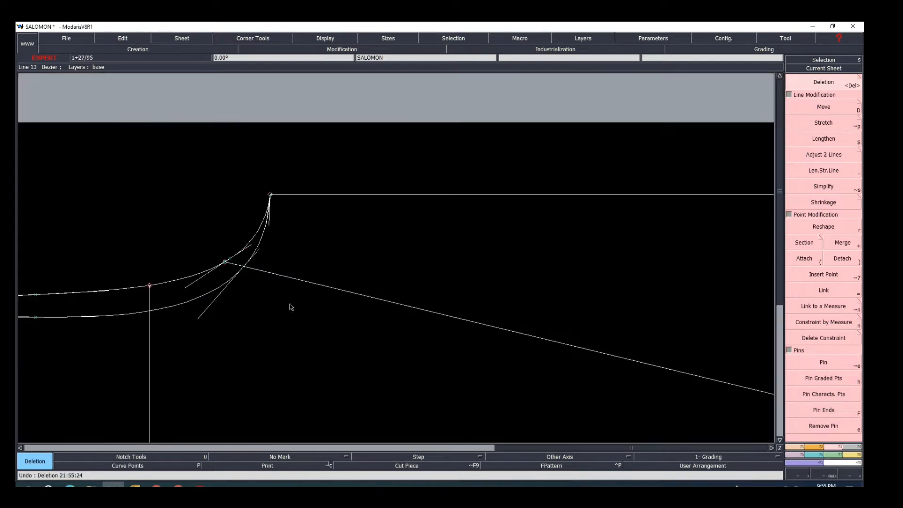
Check the chest zip pocket's length and its placement below the front yoke in the tech pack's front sketch
scroll(270, 310, down, 3)
scroll(373, 343, up, 2)
scroll(371, 337, down, 2)
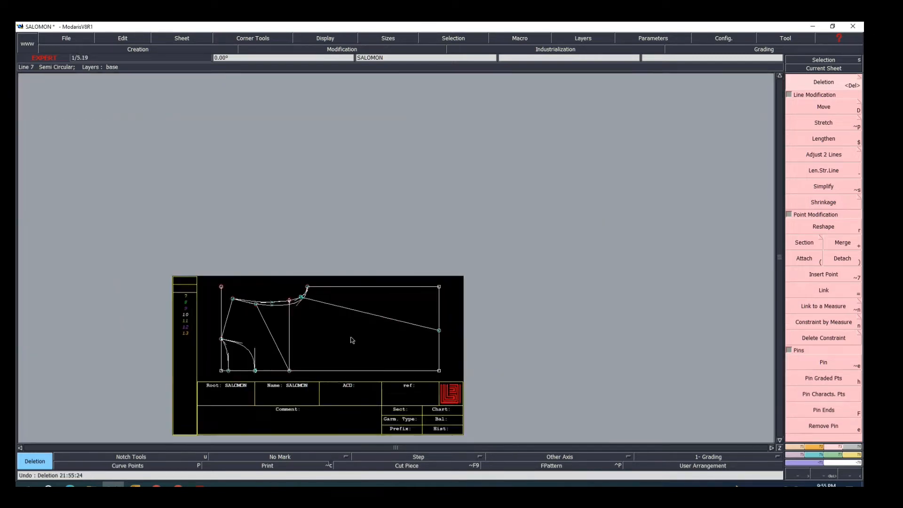
scroll(348, 332, up, 1)
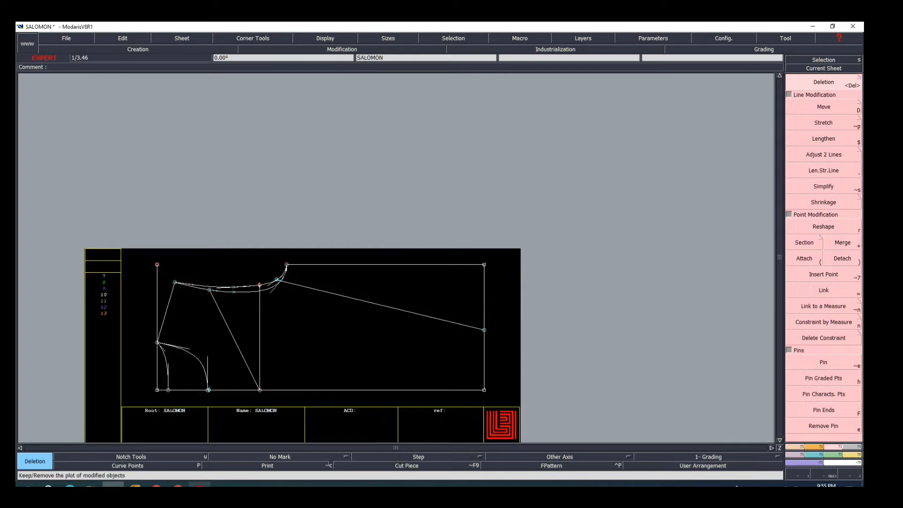
click(199, 484)
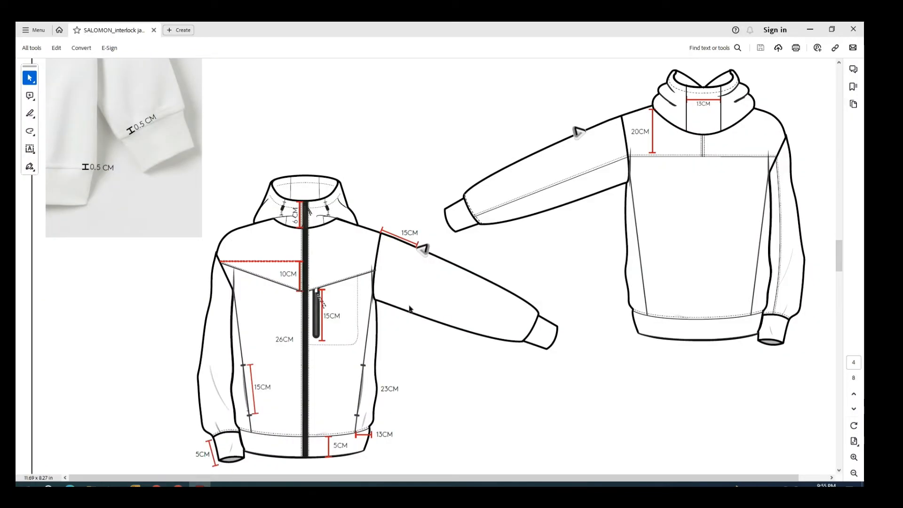
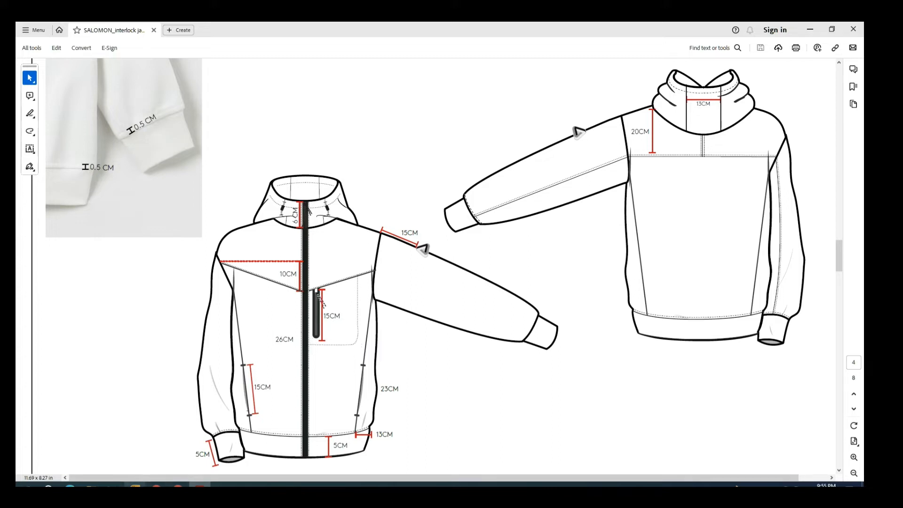
click(113, 486)
scroll(246, 365, up, 2)
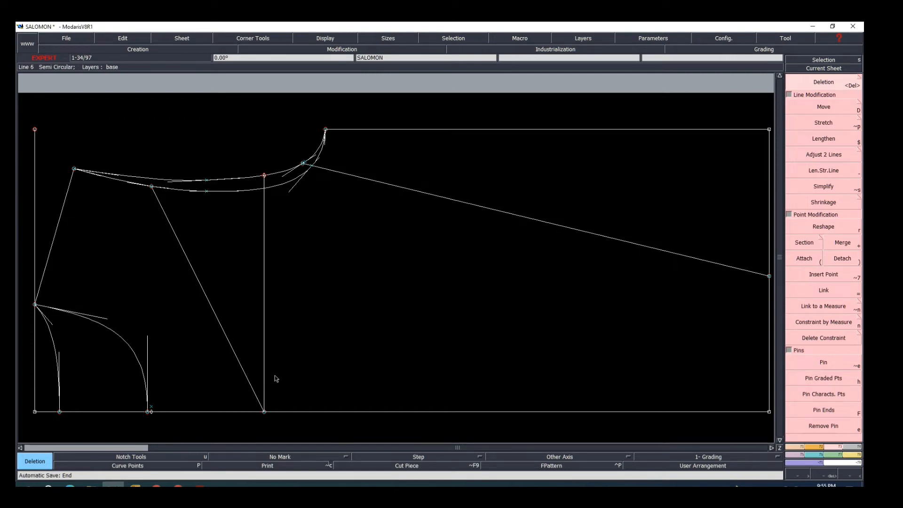
click(200, 485)
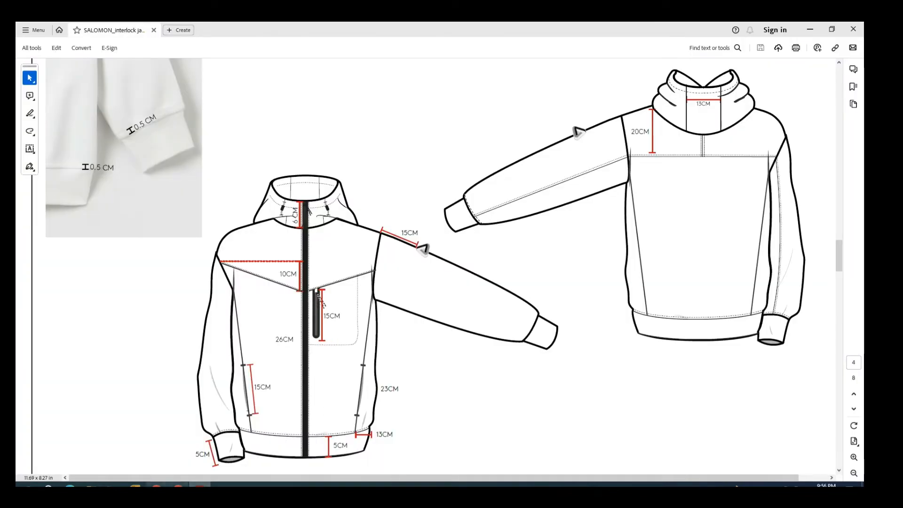
key(alt+Tab)
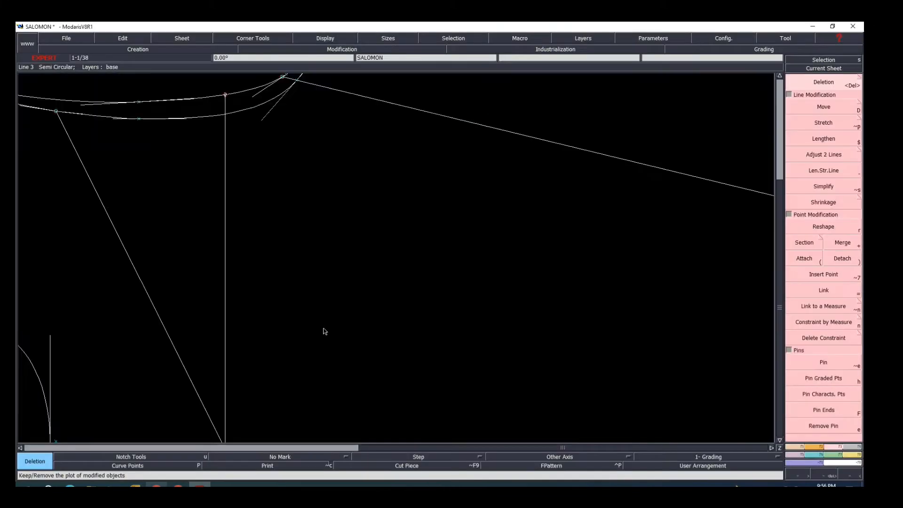
key(Page_Down)
scroll(262, 399, up, 2)
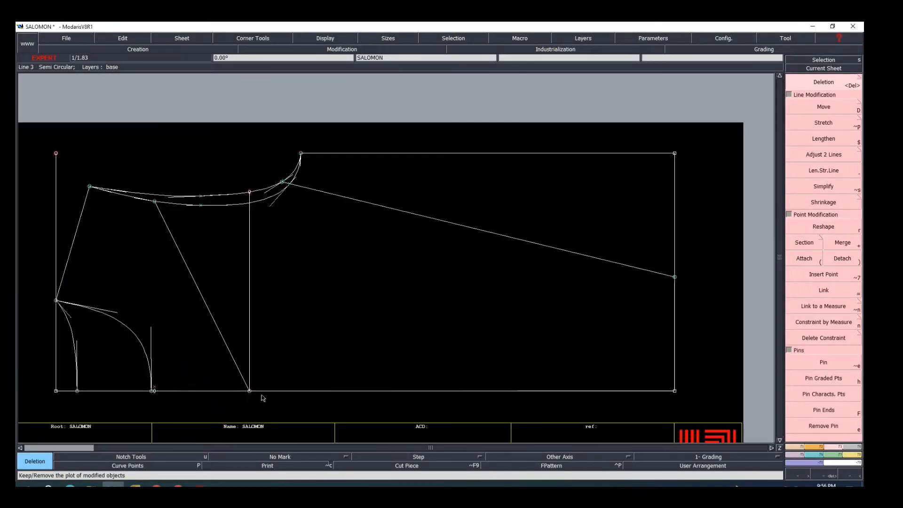
Create a line parallel to the centre front edge, 2 cm inside the pattern, for positioning the chest pocket
key(p)
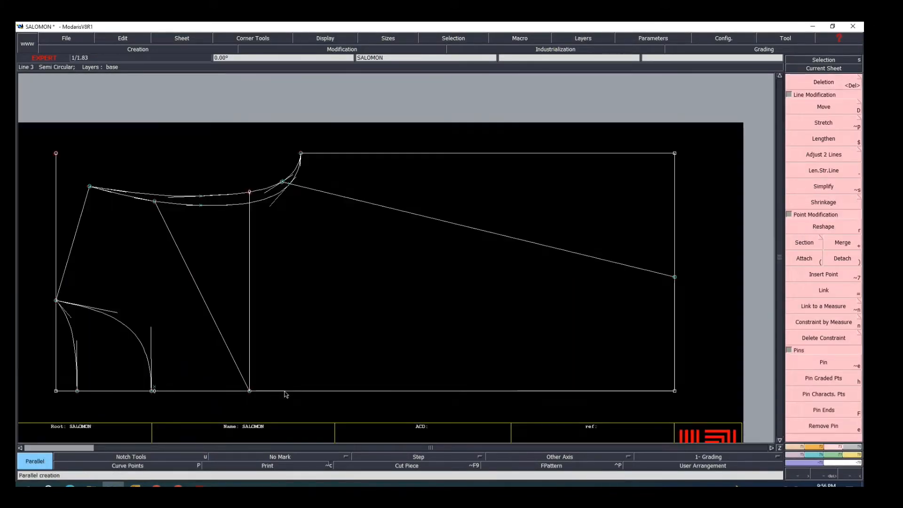
click(284, 392)
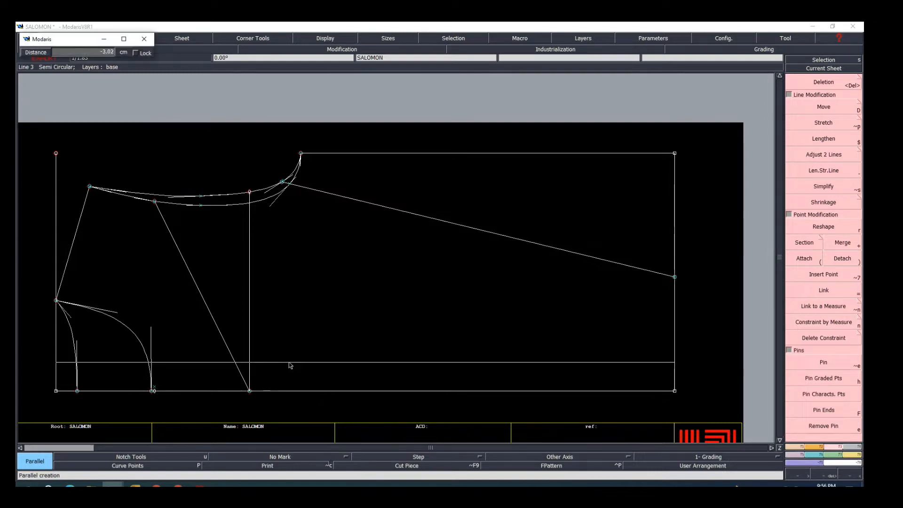
text(-2)
key(Return)
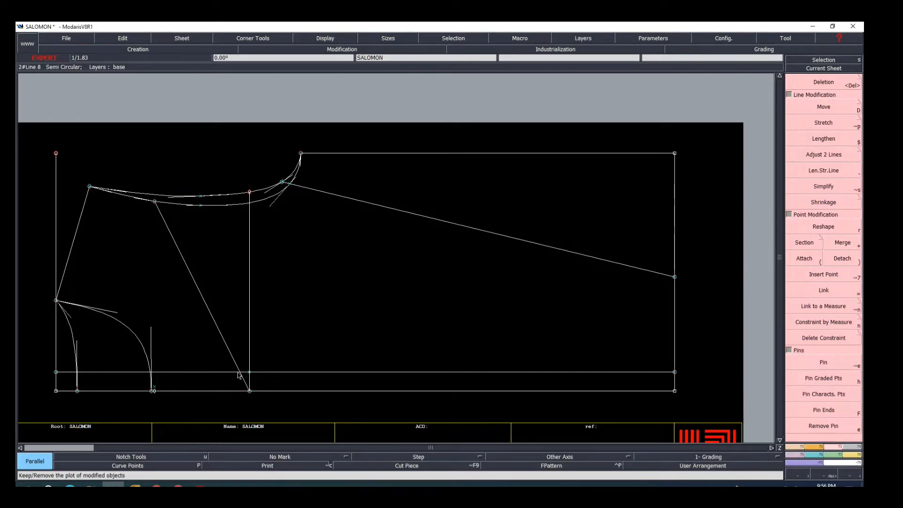
scroll(230, 378, up, 2)
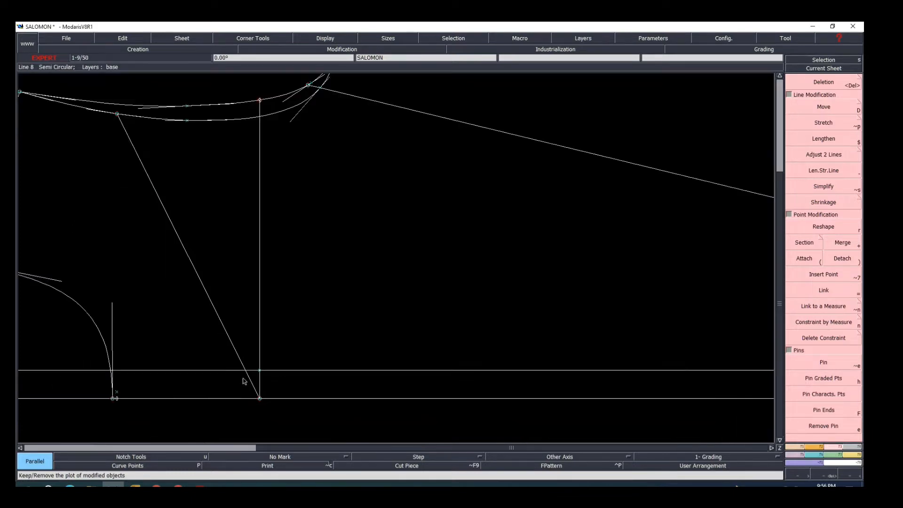
scroll(244, 379, down, 2)
scroll(244, 378, up, 2)
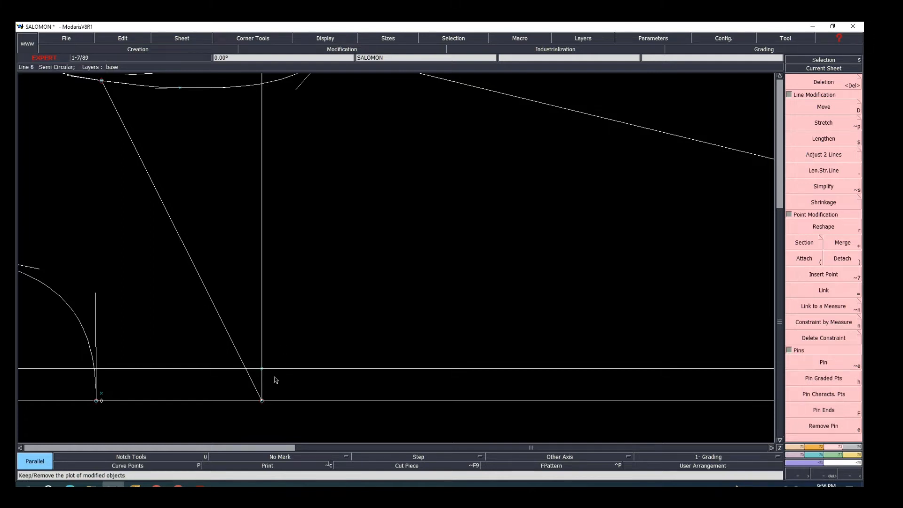
Place a developed point on the parallel line 3 cm below its intersection with the front yoke line
key(d)
click(246, 369)
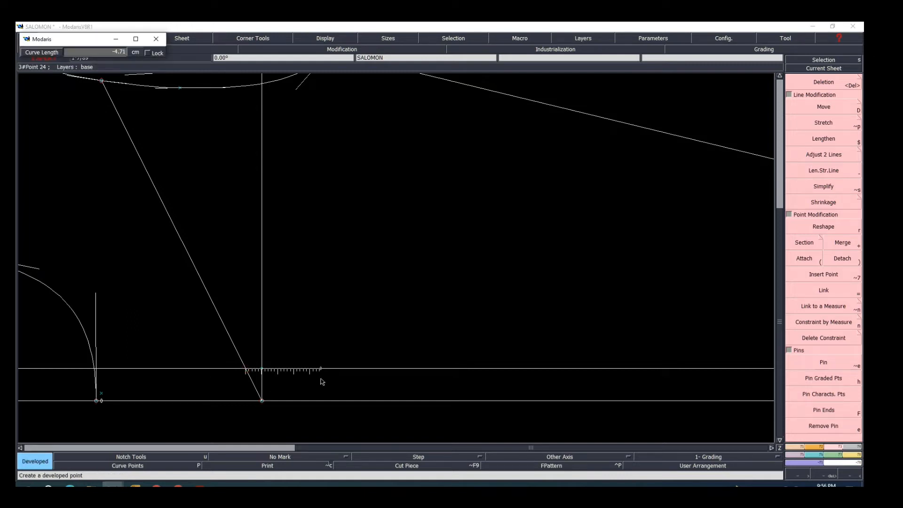
key(Down)
text(-)
click(299, 399)
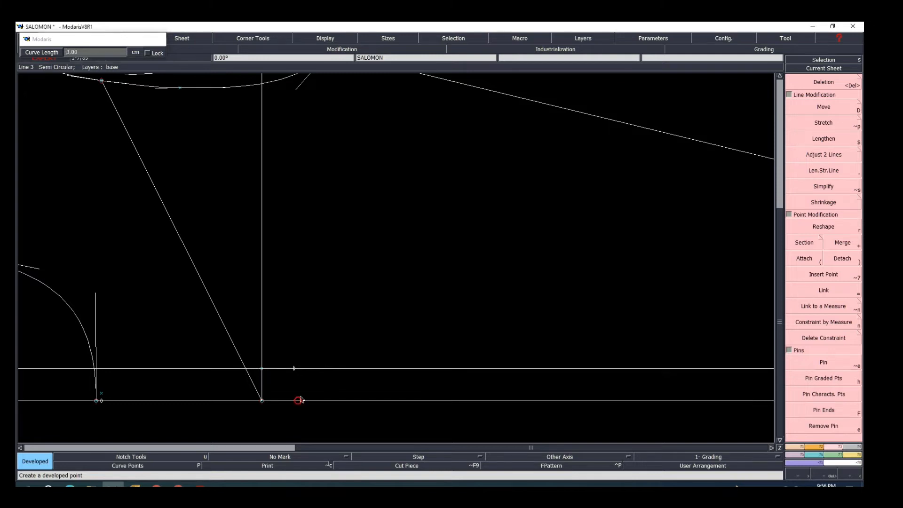
Place a second developed point on the parallel line 15 cm below the first, marking the chest pocket's length
click(296, 370)
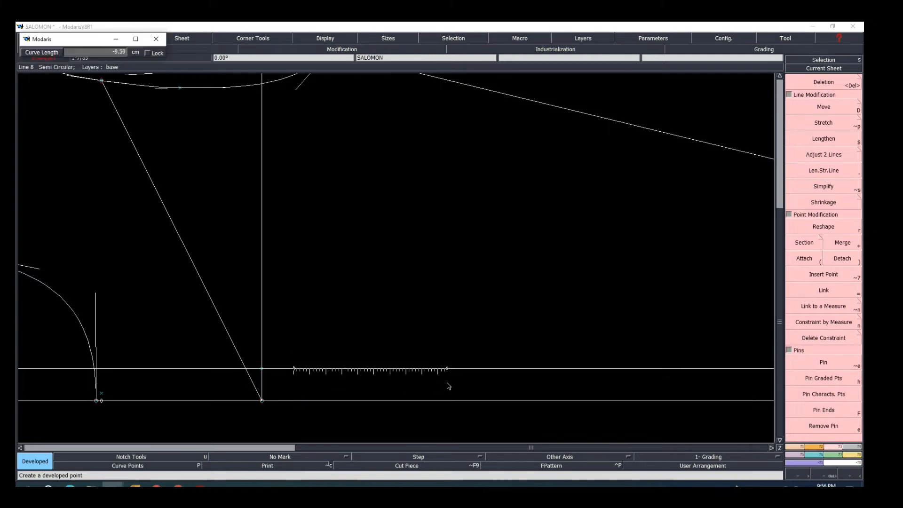
key(Down)
text(-)
key(Return)
scroll(420, 389, down, 2)
scroll(484, 393, up, 1)
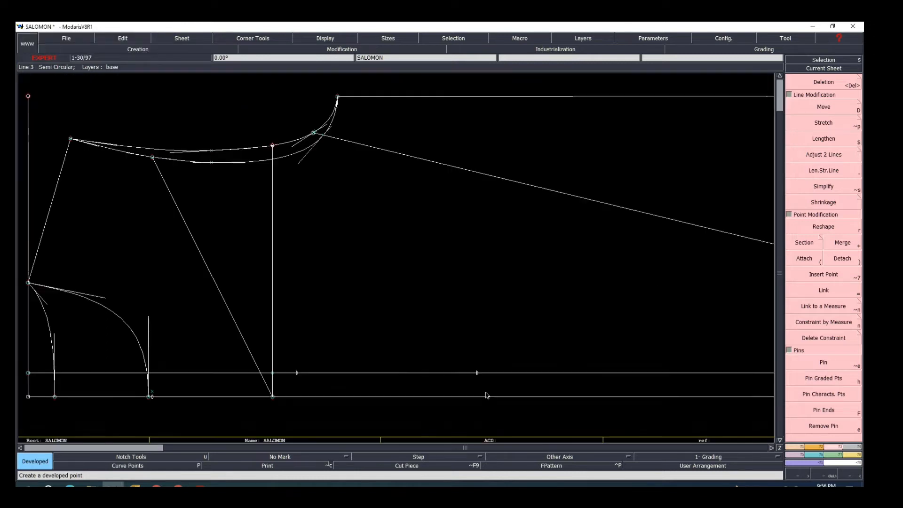
scroll(504, 398, down, 2)
scroll(489, 412, up, 3)
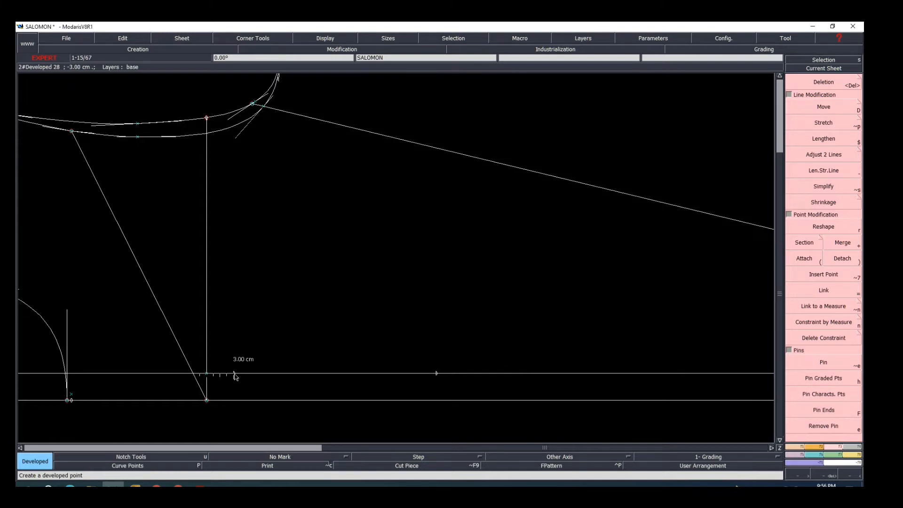
Reshape the chest pocket's upper developed point so it sits 2 cm below the front yoke line, keeping the 15 cm pocket length
key(r)
click(235, 375)
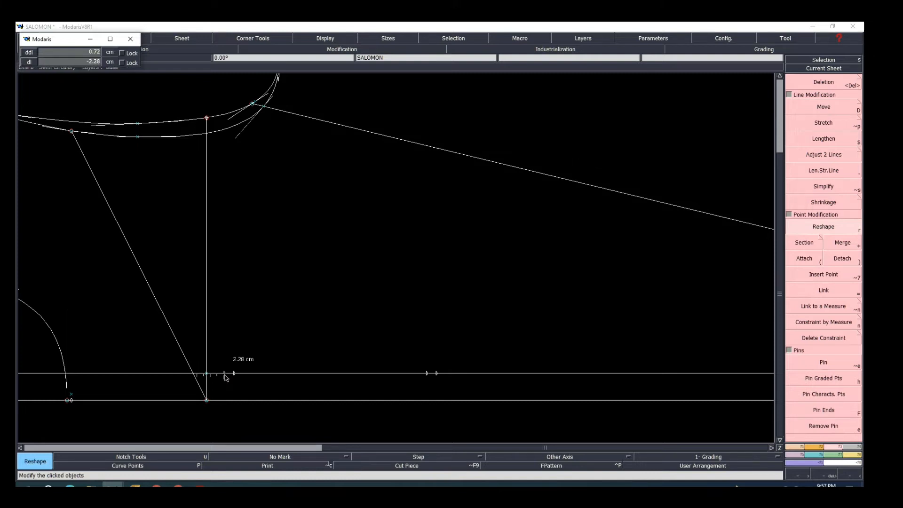
click(226, 377)
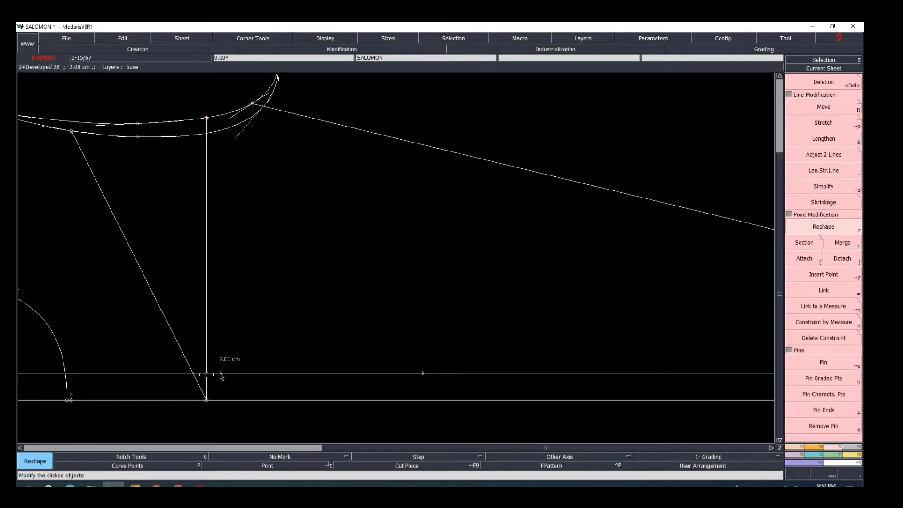
click(220, 375)
scroll(207, 388, down, 5)
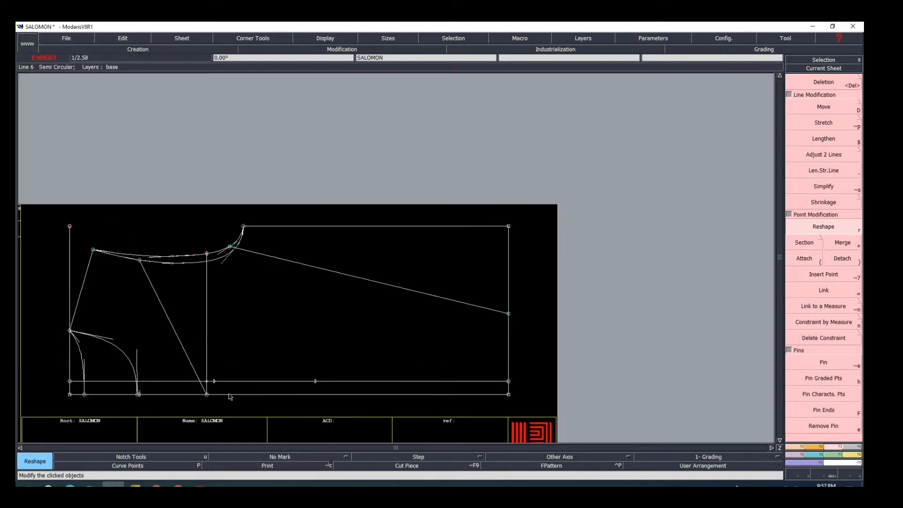
scroll(257, 395, up, 3)
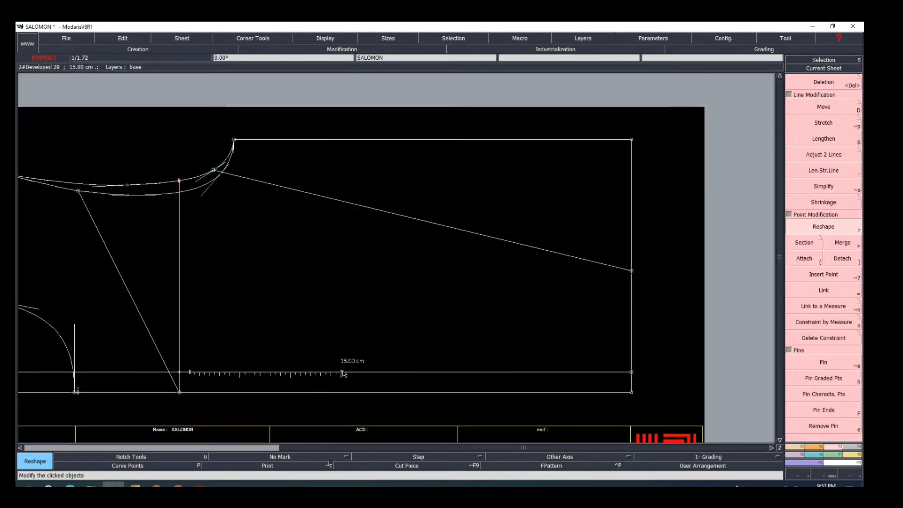
click(343, 373)
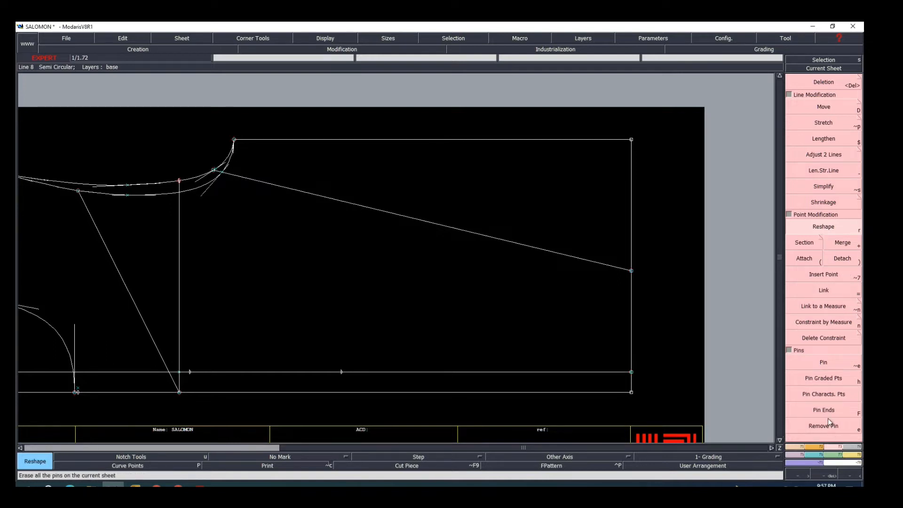
Convert both pocket developed points into fixed points and place a developed point 3 cm below the lower one on the parallel line
click(824, 275)
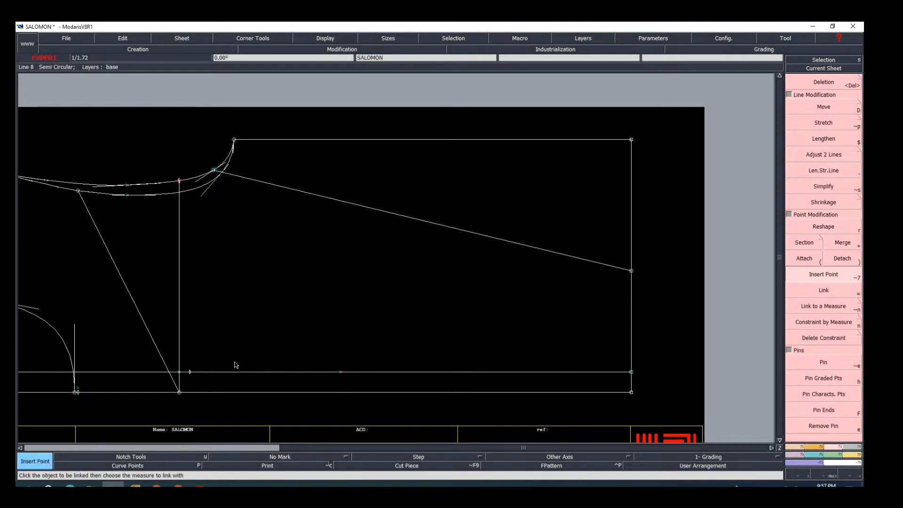
click(190, 372)
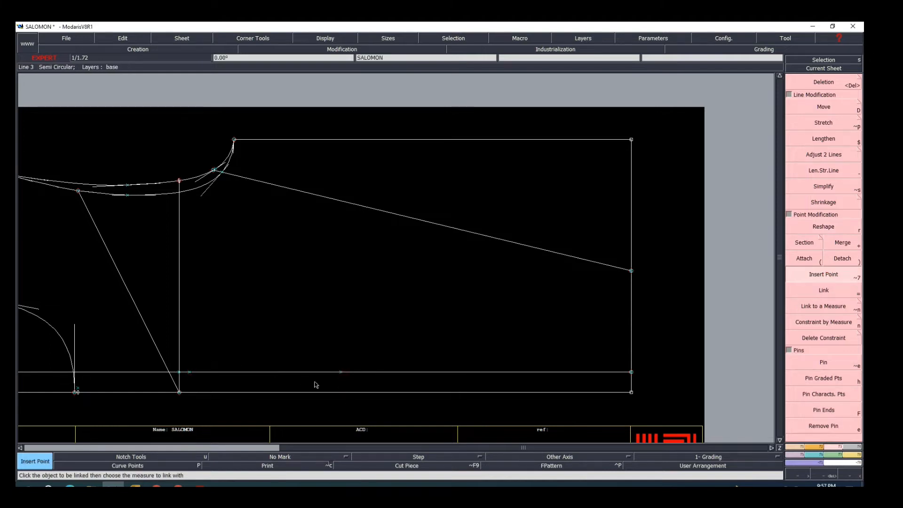
key(d)
click(342, 372)
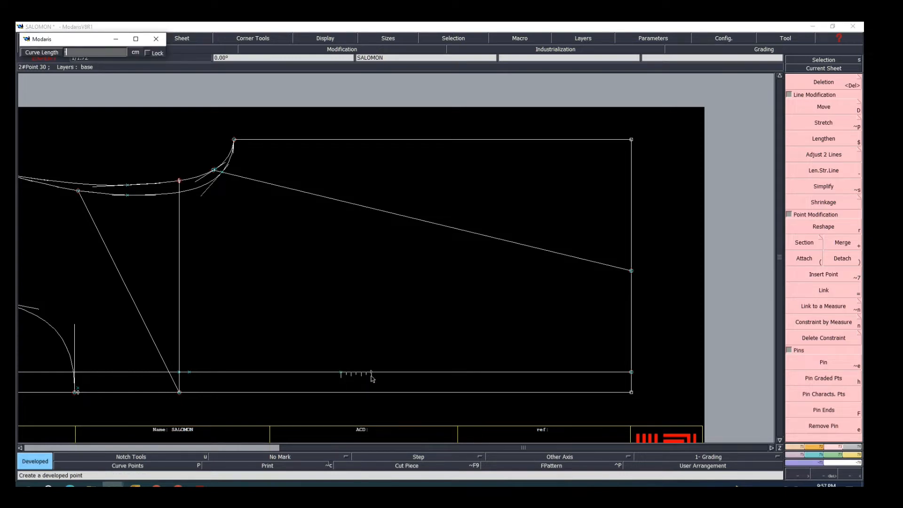
click(373, 378)
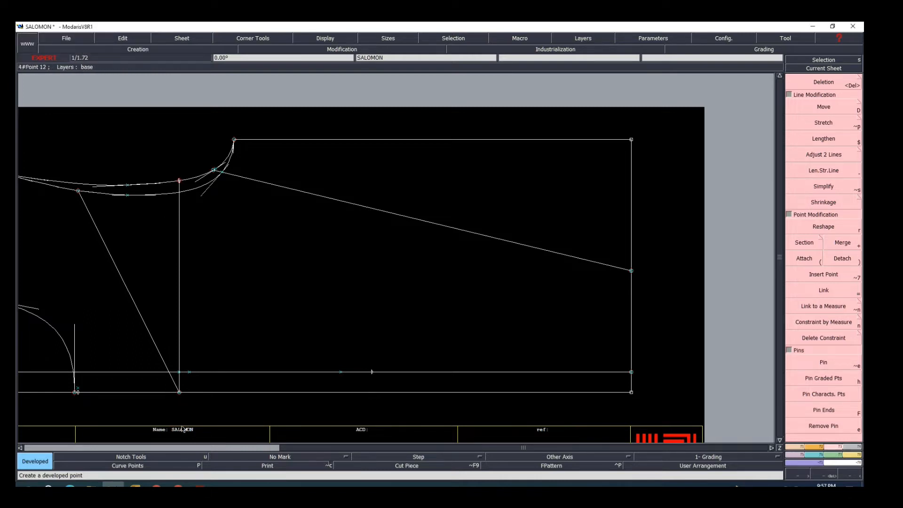
click(200, 485)
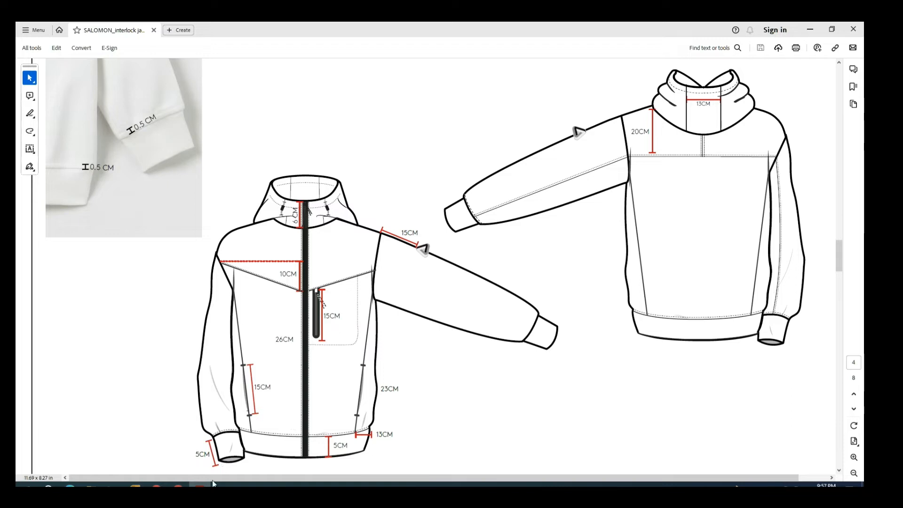
click(113, 485)
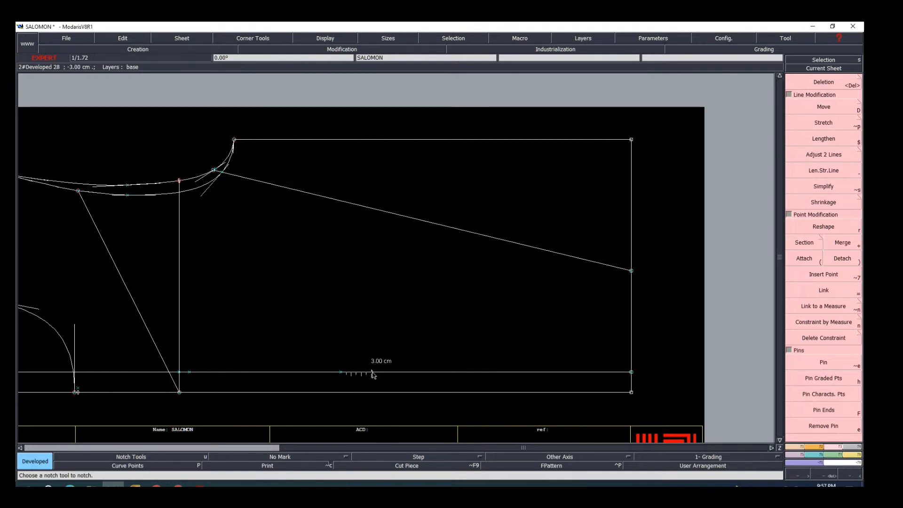
click(372, 373)
Delete the line parallel to the centre front and draw a straight line from the lowest pocket point to the front yoke line
key(Delete)
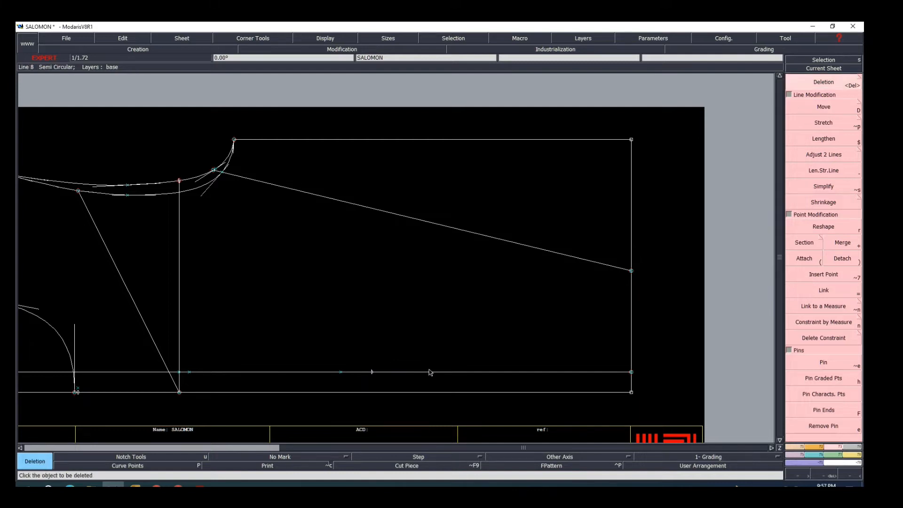
click(429, 373)
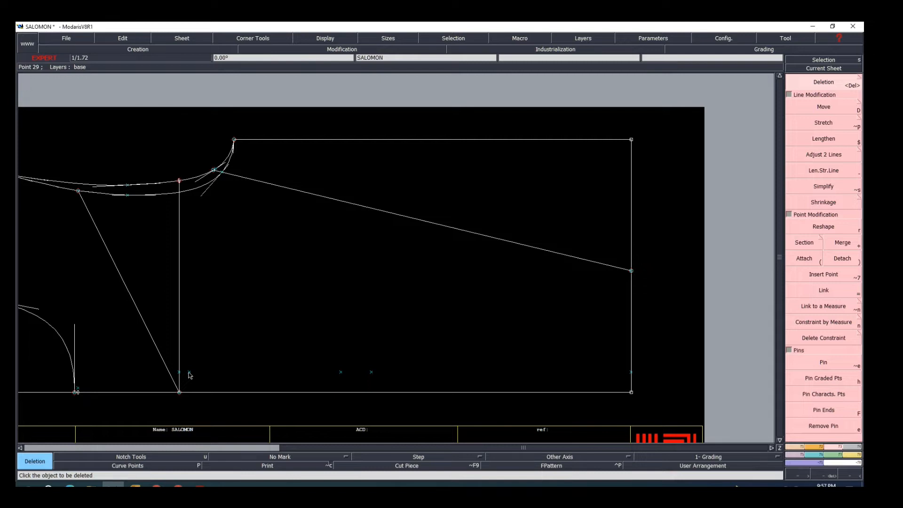
key(l)
click(371, 373)
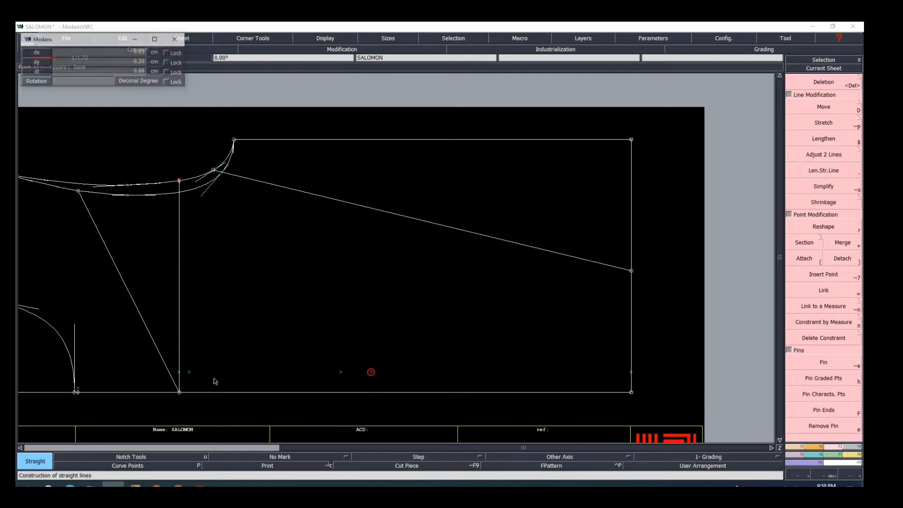
click(168, 372)
Align the new line's yoke end with its lower endpoint so the line runs parallel to the centre front
click(820, 224)
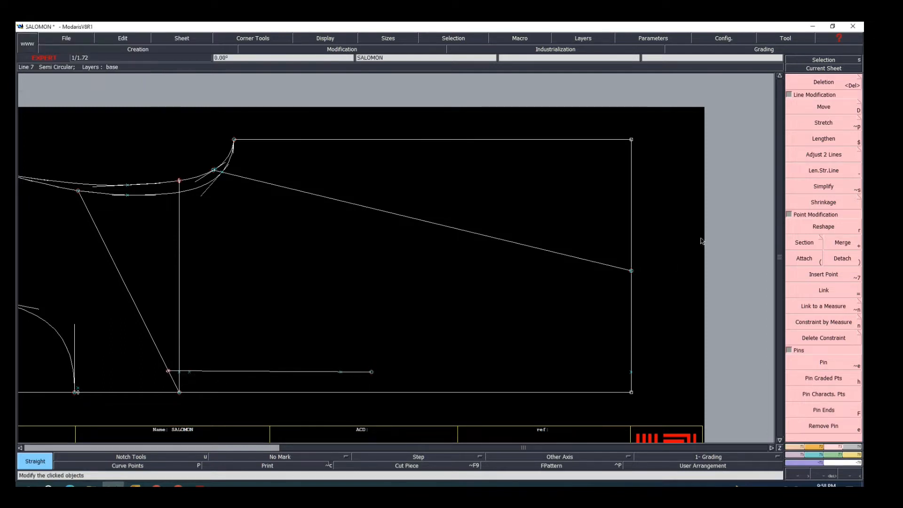
key(2)
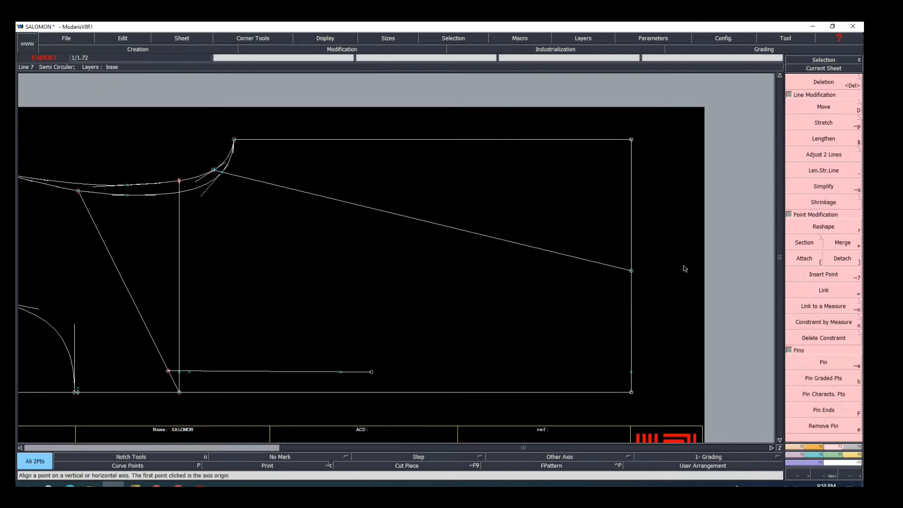
click(371, 371)
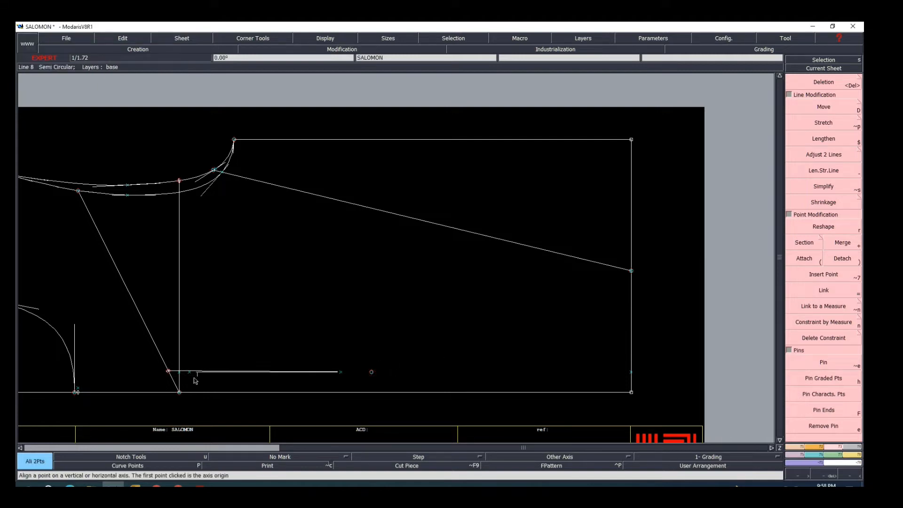
click(168, 372)
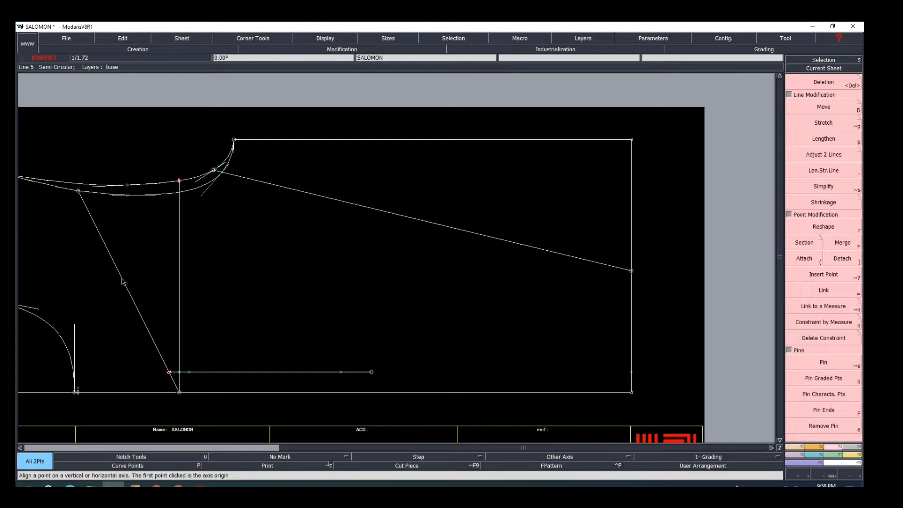
Place a developed point on the front yoke line about 14.75 cm from the centre front to set the pocket bag's width
key(d)
click(179, 393)
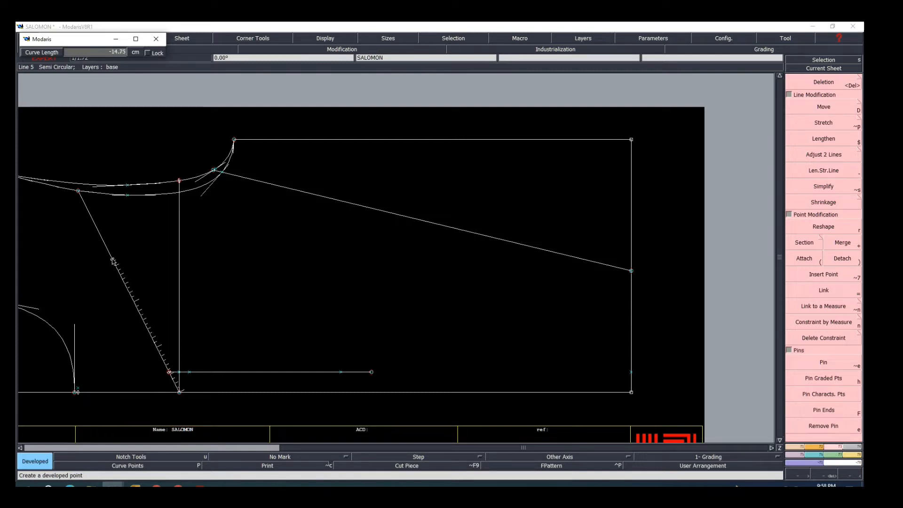
click(113, 260)
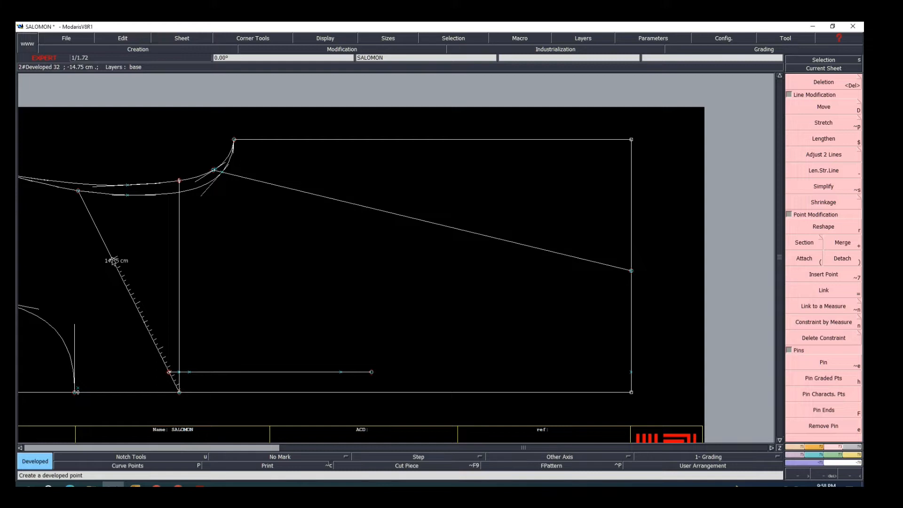
key(b)
click(113, 260)
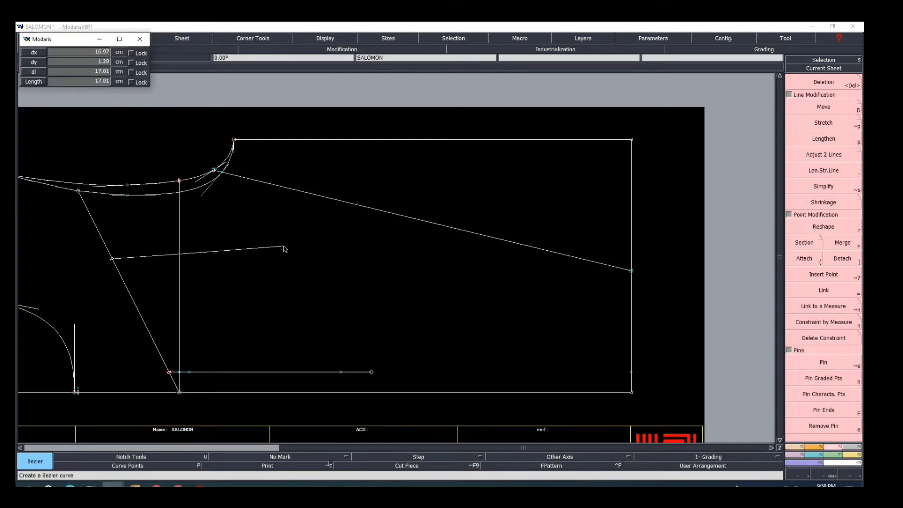
click(307, 260)
click(373, 372)
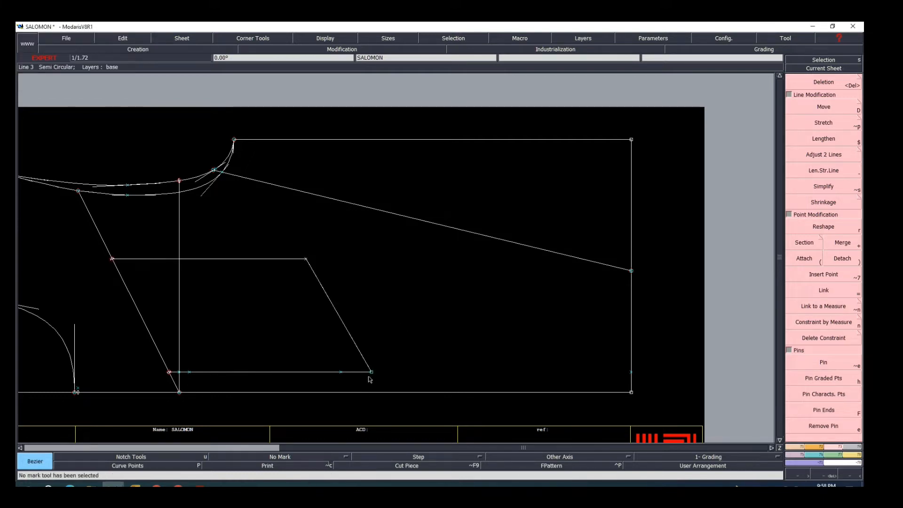
key(ctrl+z)
Draw the pocket bag outline as a Bezier from the yoke point down, across an angled lower corner, to the centre front line
click(113, 260)
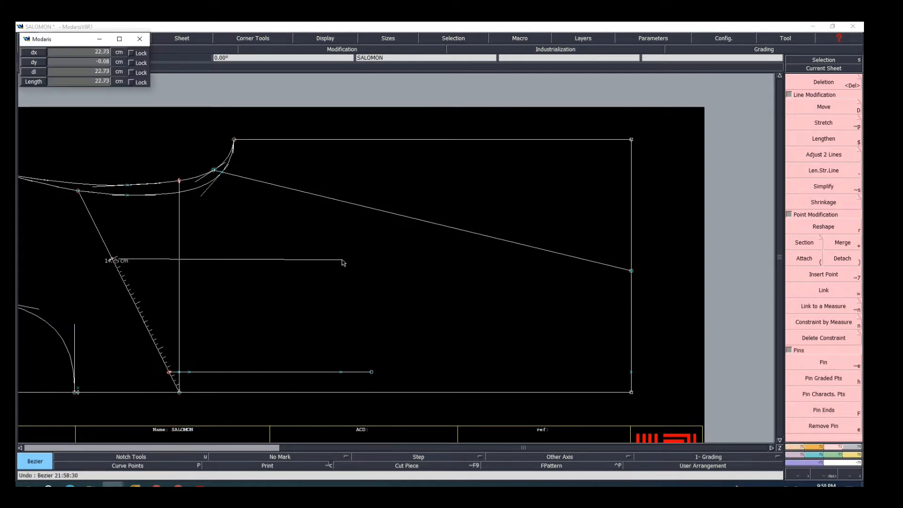
click(313, 259)
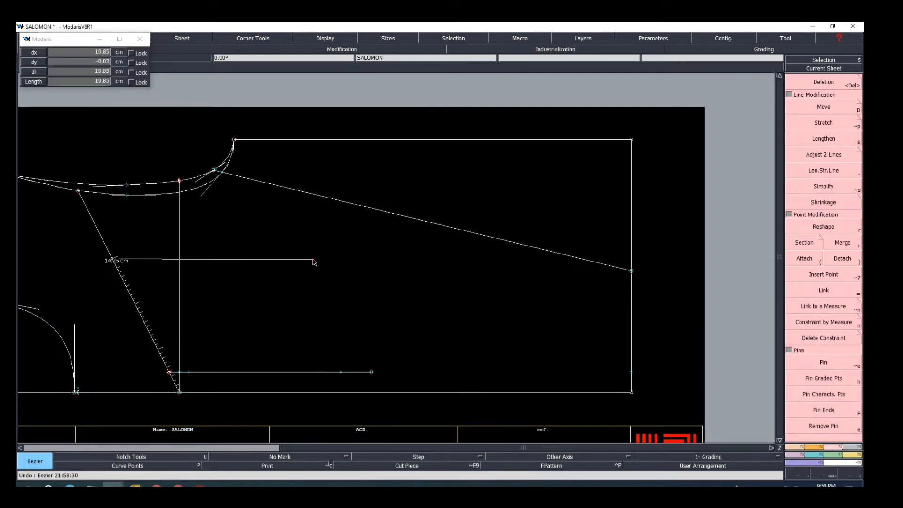
click(371, 301)
click(372, 392)
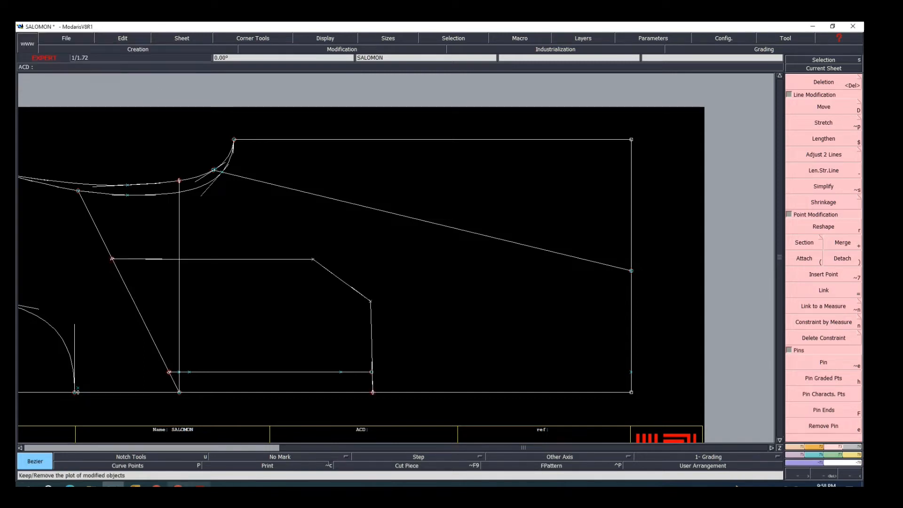
Round the pocket bag's angled corner into a smooth curve and straighten its lower edge to meet the centre front squarely
click(200, 485)
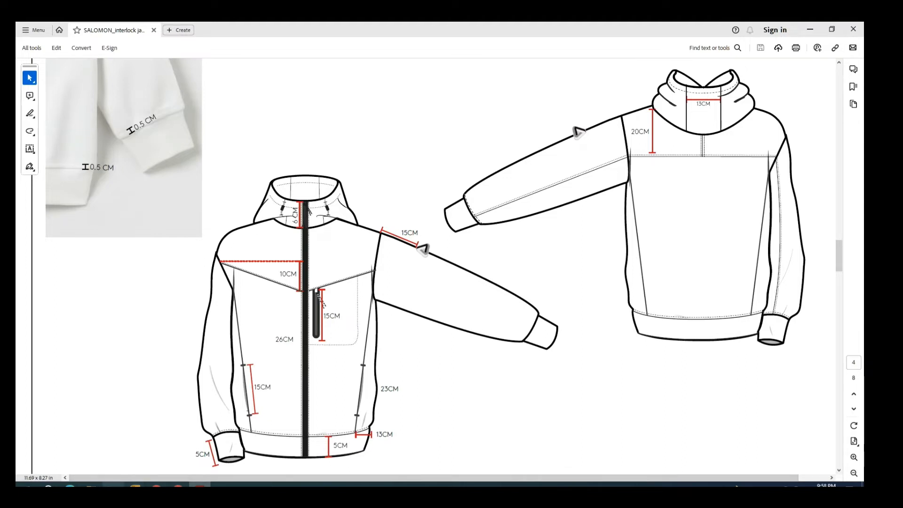
click(113, 484)
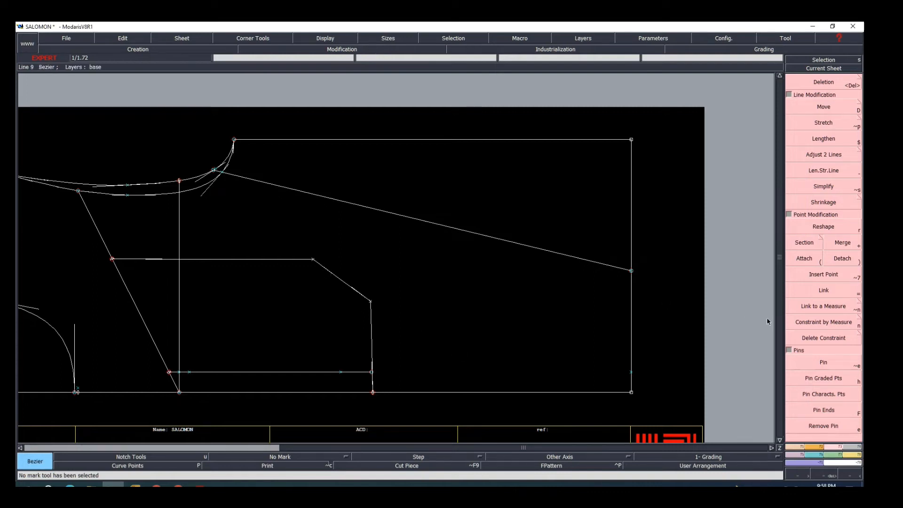
click(824, 228)
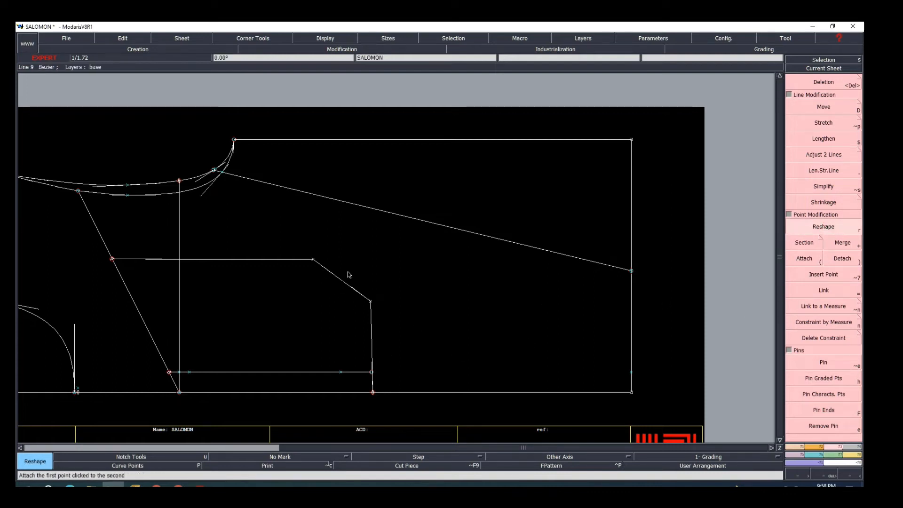
click(328, 276)
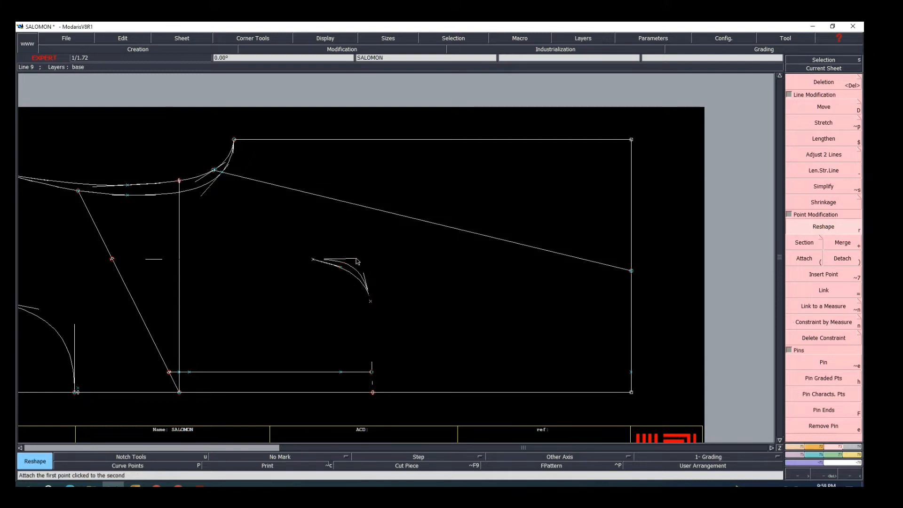
click(370, 278)
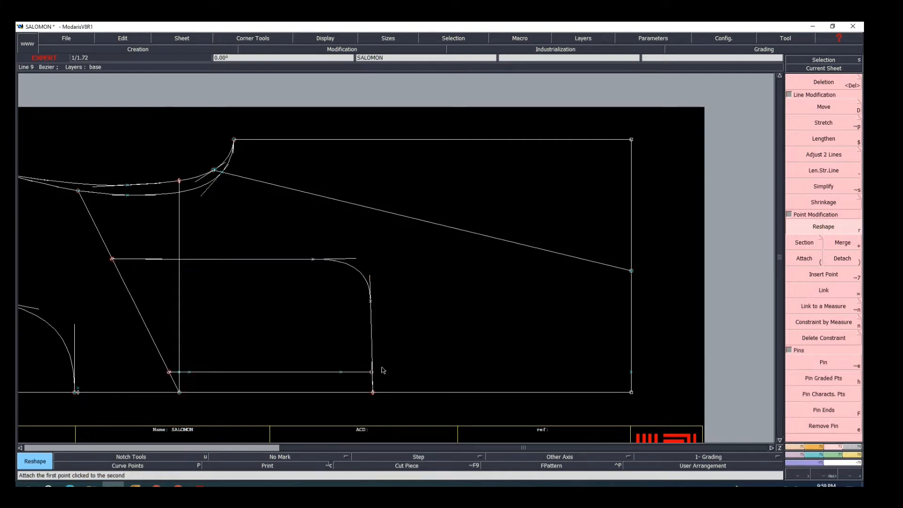
click(373, 393)
click(372, 393)
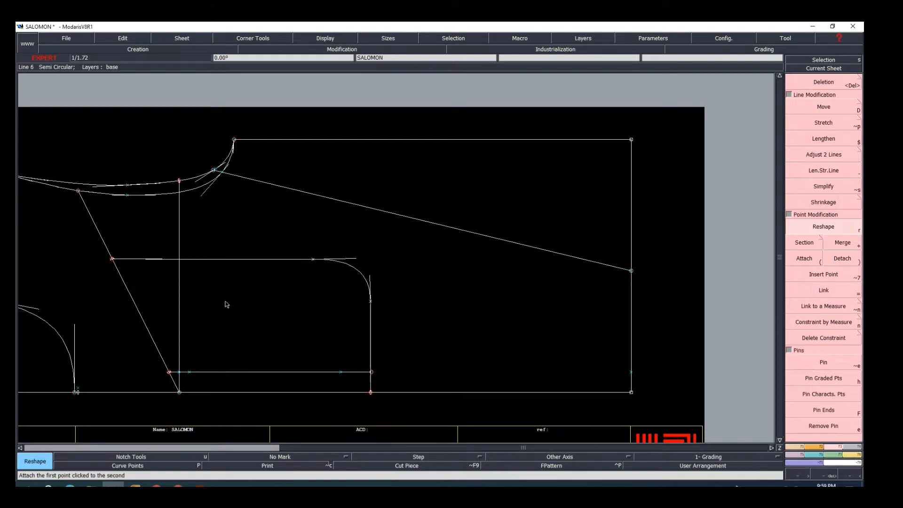
Reshape the pocket bag's upper end outward along the front yoke line to about 16 cm from the centre front
scroll(227, 306, down, 1)
scroll(231, 309, up, 1)
scroll(288, 275, up, 1)
scroll(307, 275, down, 1)
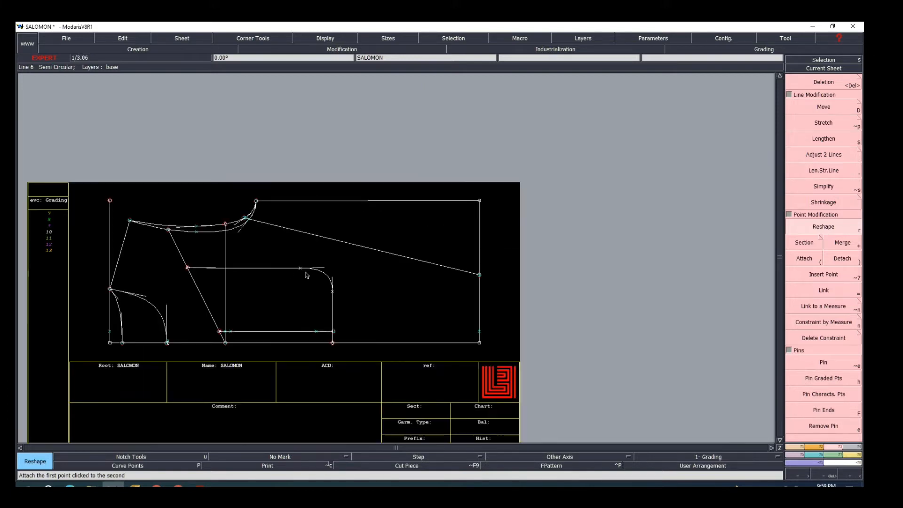
click(188, 267)
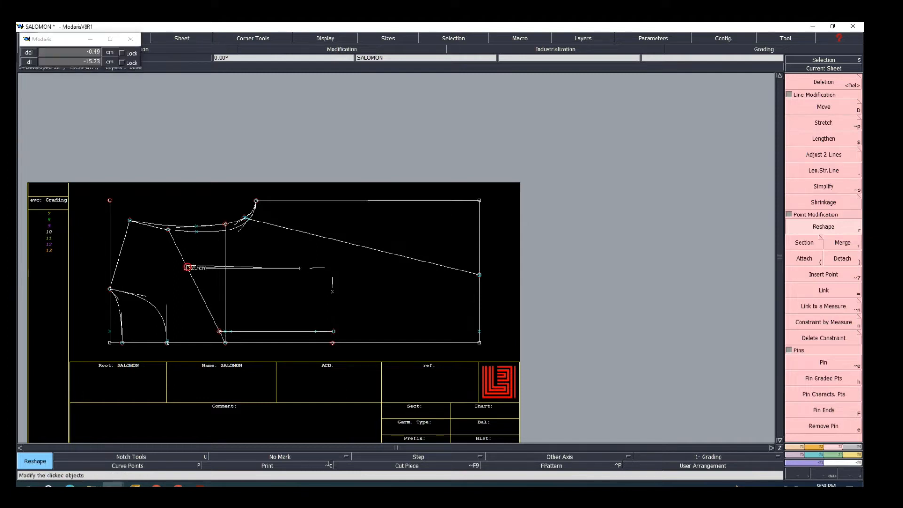
click(184, 262)
right_click(184, 262)
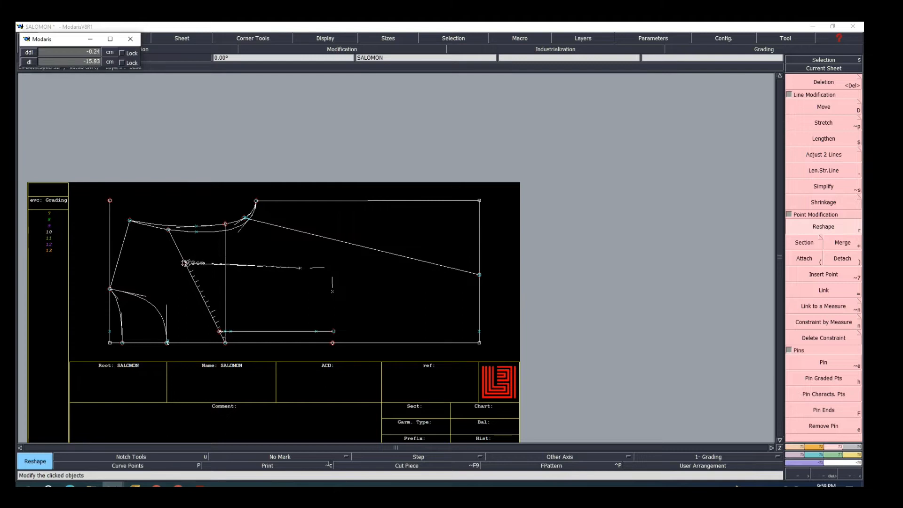
click(183, 259)
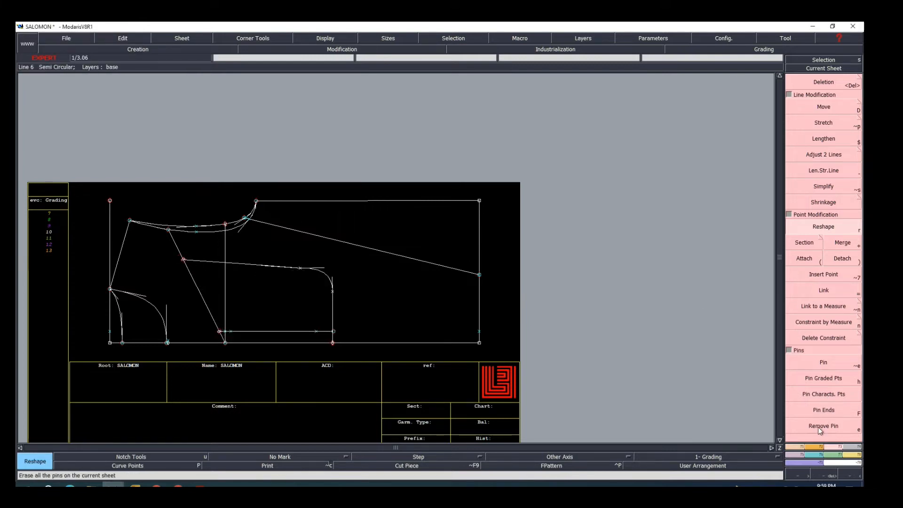
Align the start of the chest pocket bag's rounded corner horizontally with the bag's outer point on the front yoke line
click(794, 447)
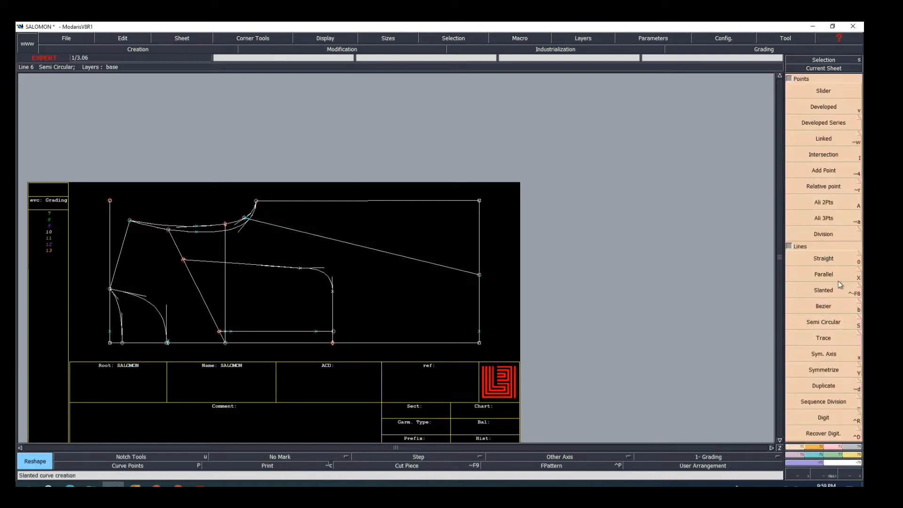
click(826, 207)
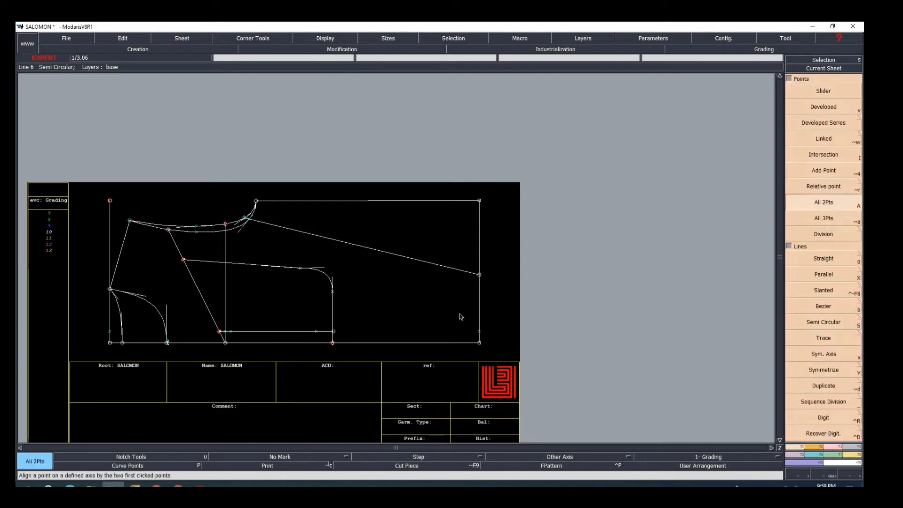
click(197, 265)
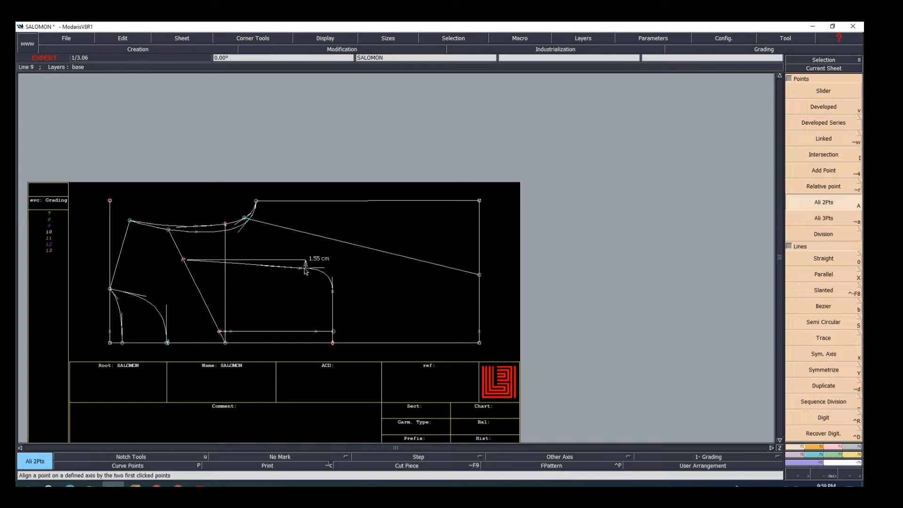
click(300, 268)
scroll(345, 276, up, 1)
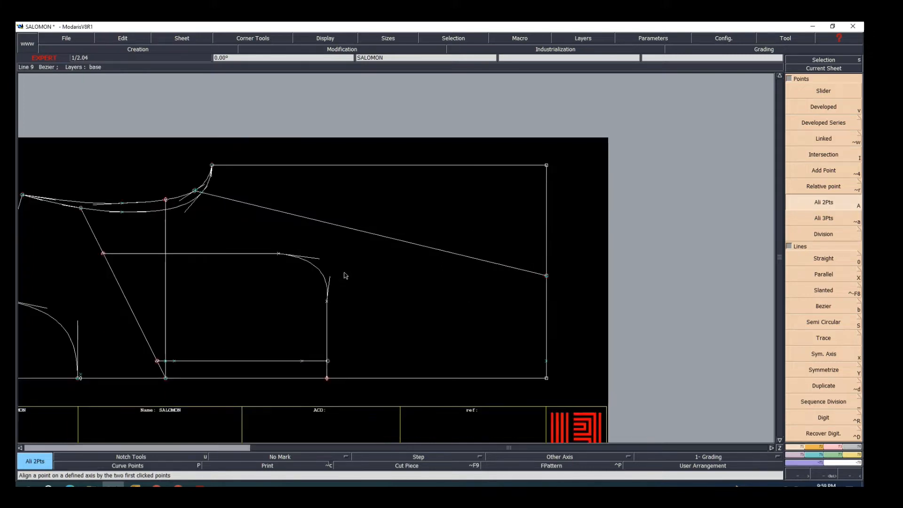
Reshape the tangents at both ends of the chest pocket bag's rounded corner so the curve blends into its straight edges
click(836, 448)
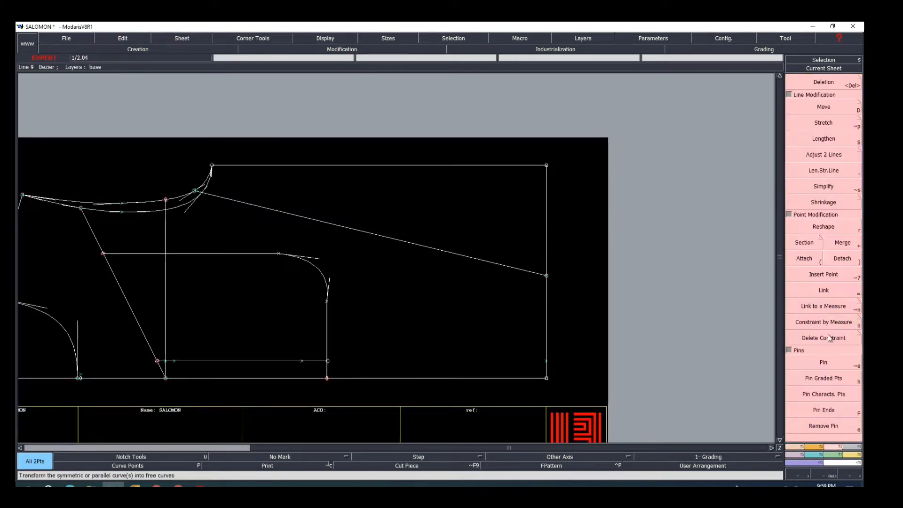
click(827, 229)
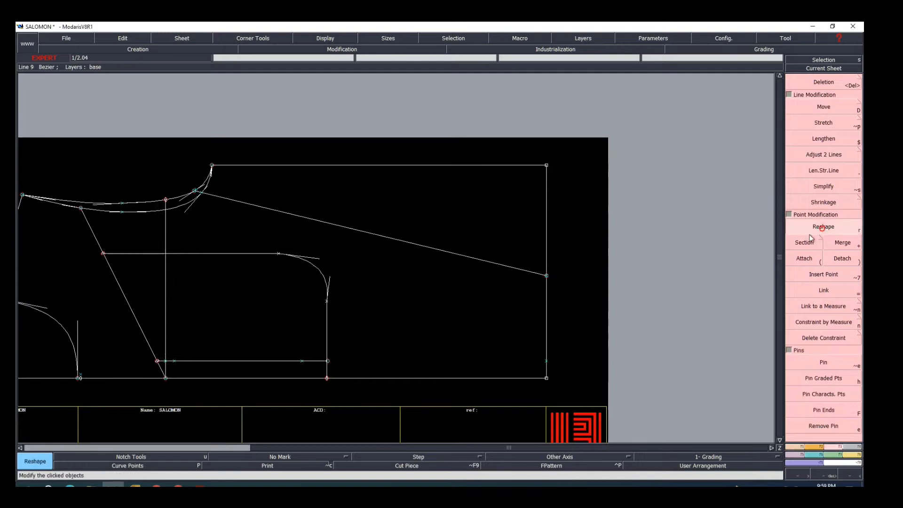
click(325, 277)
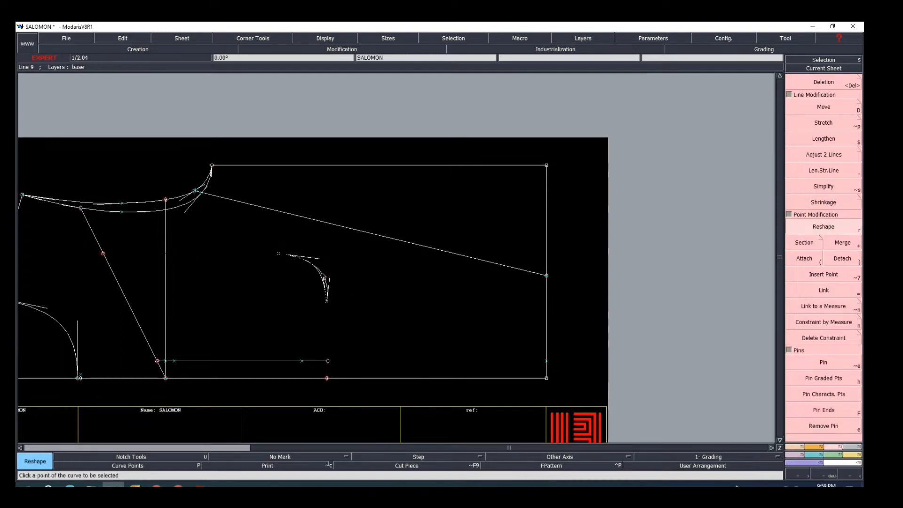
click(322, 272)
click(316, 258)
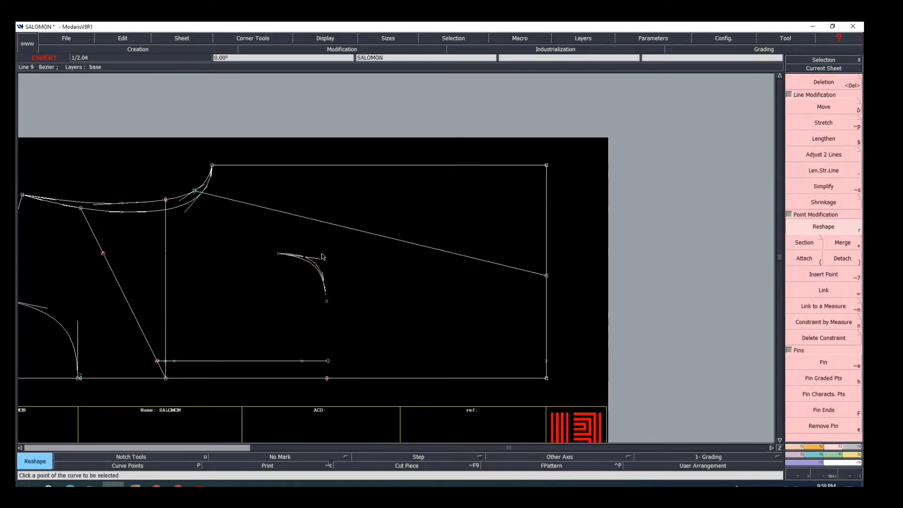
click(323, 255)
scroll(335, 297, down, 1)
scroll(294, 304, up, 1)
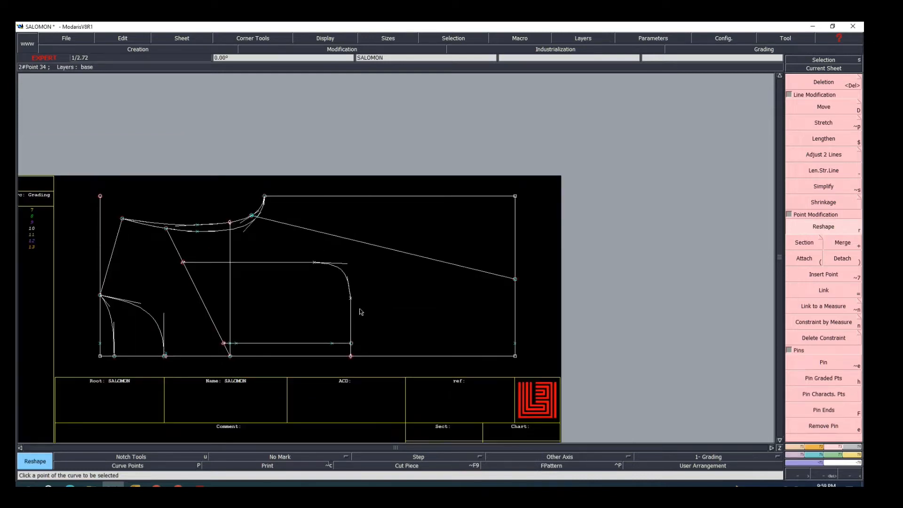
scroll(356, 319, down, 1)
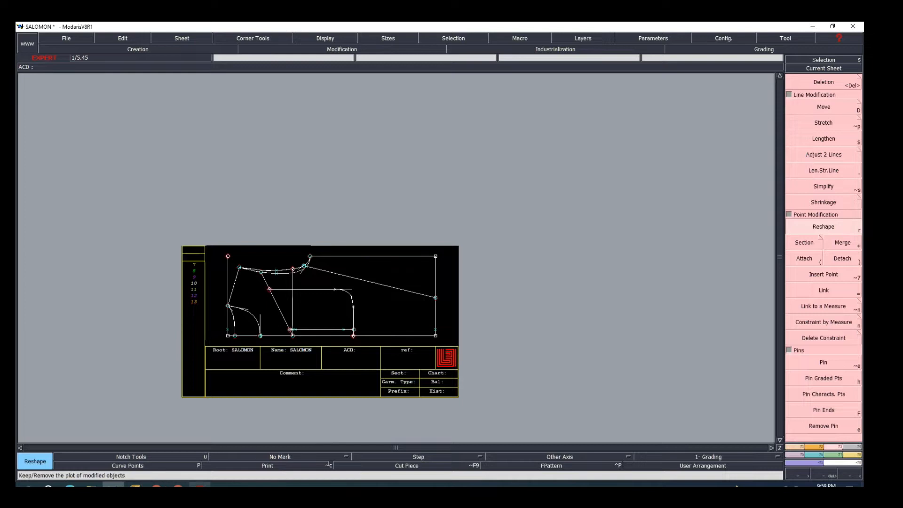
Check the side pocket dimensions in the tech pack PDF, and in Modaris place a developed point on the side panel seam 5 cm above the hem
click(200, 486)
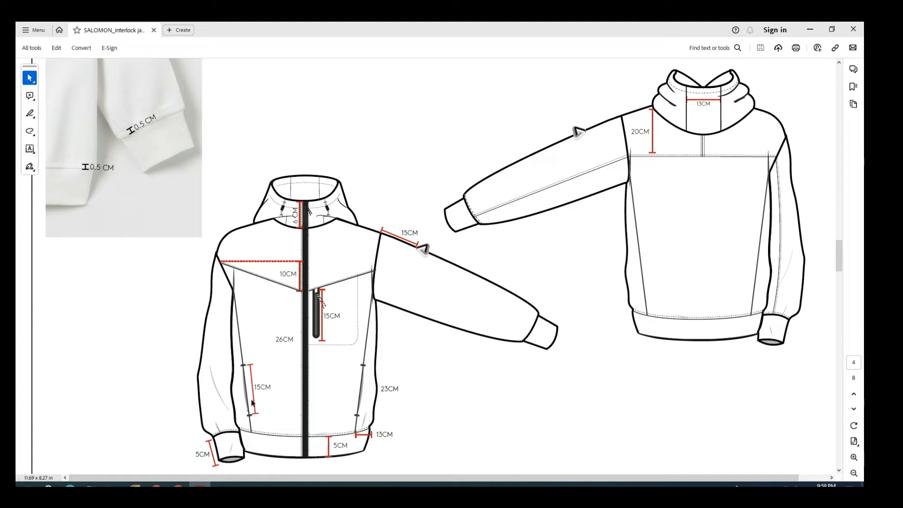
scroll(252, 402, down, 2)
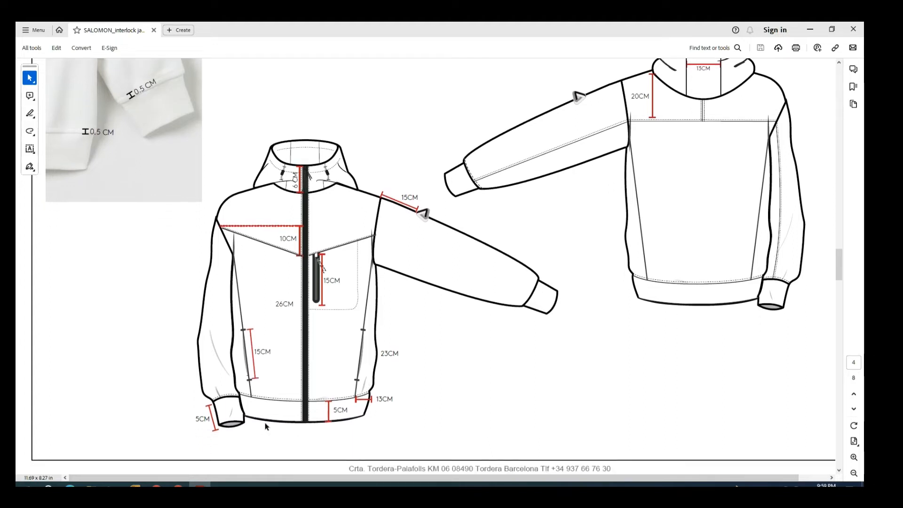
scroll(266, 427, up, 2)
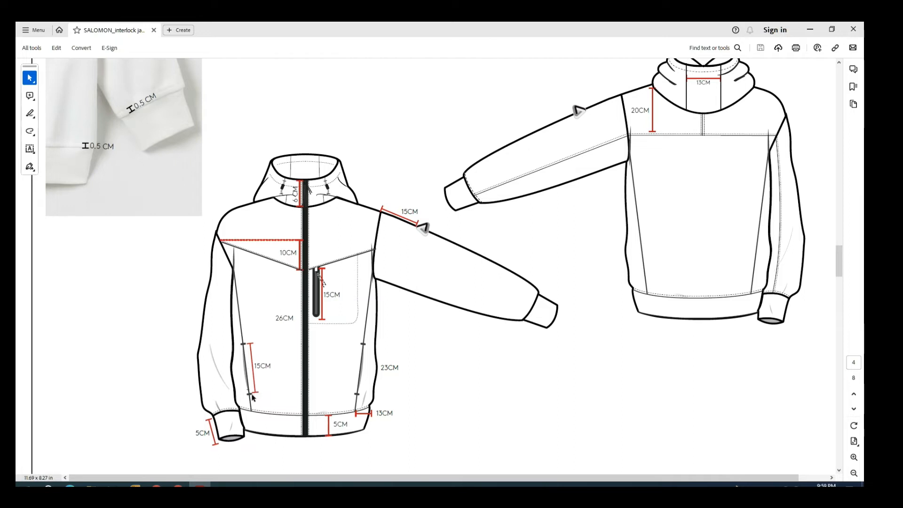
click(113, 486)
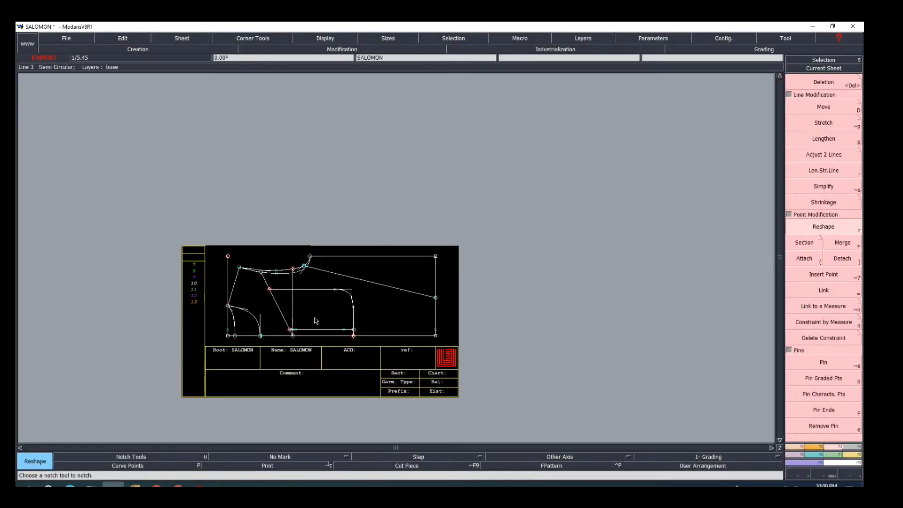
scroll(466, 301, up, 1)
scroll(420, 297, up, 1)
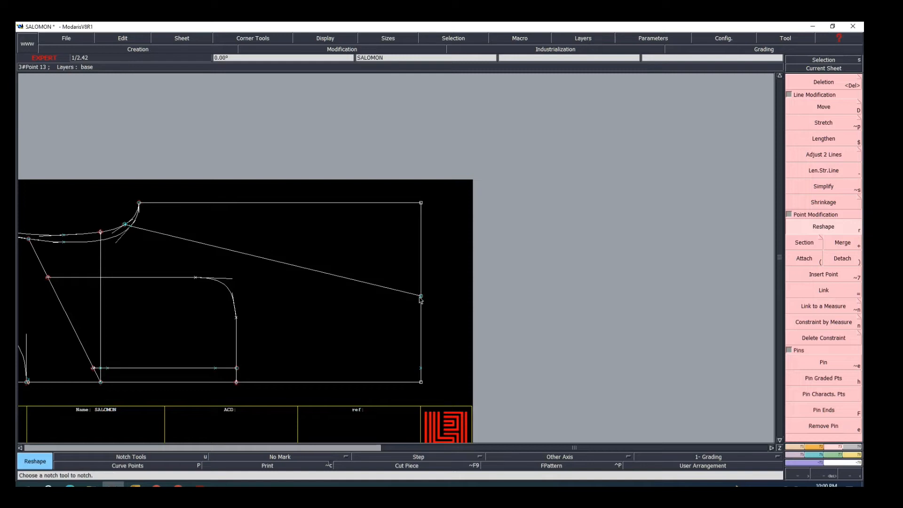
key(d)
click(421, 297)
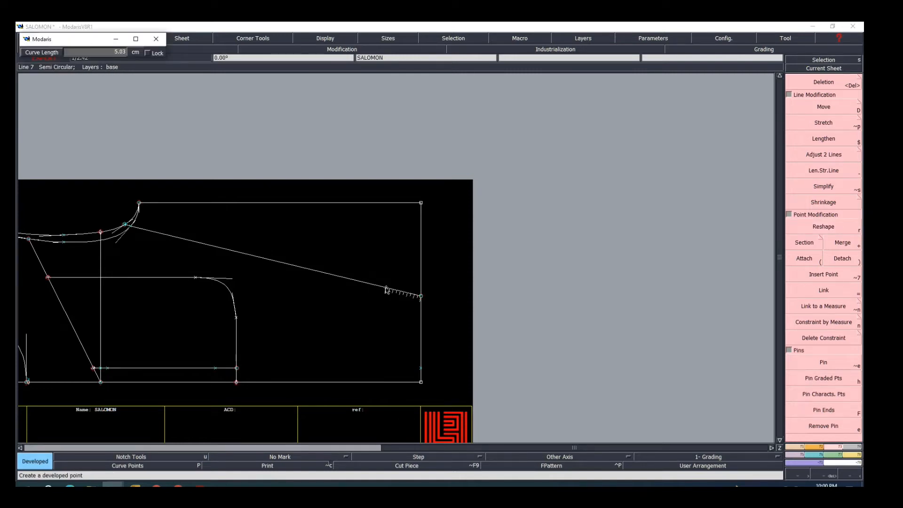
text(5.00)
key(Return)
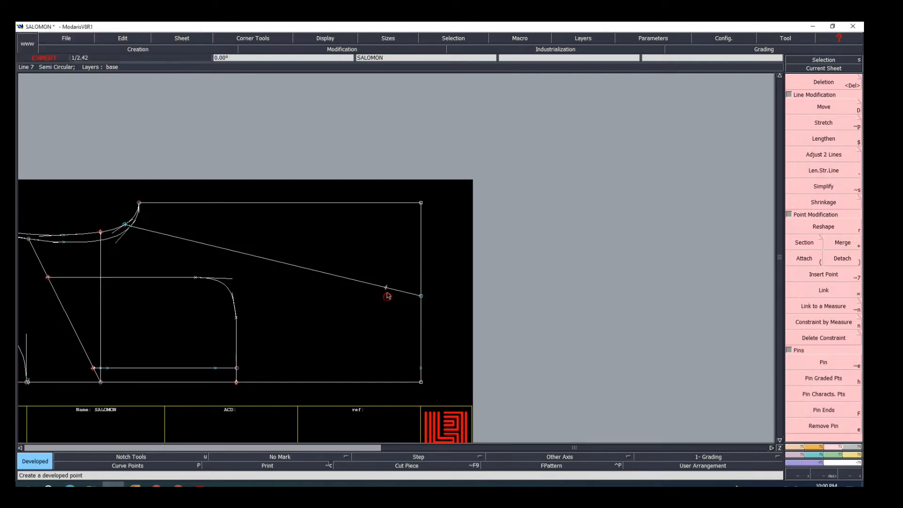
Add developed points along the side panel seam, one 15 cm above the 5 cm point and another 3 cm beyond that
text(1)
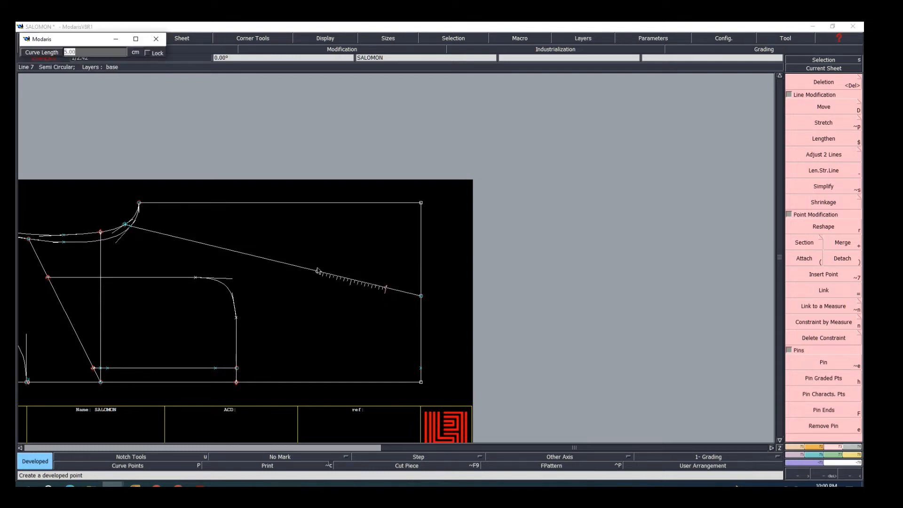
text(5)
key(Return)
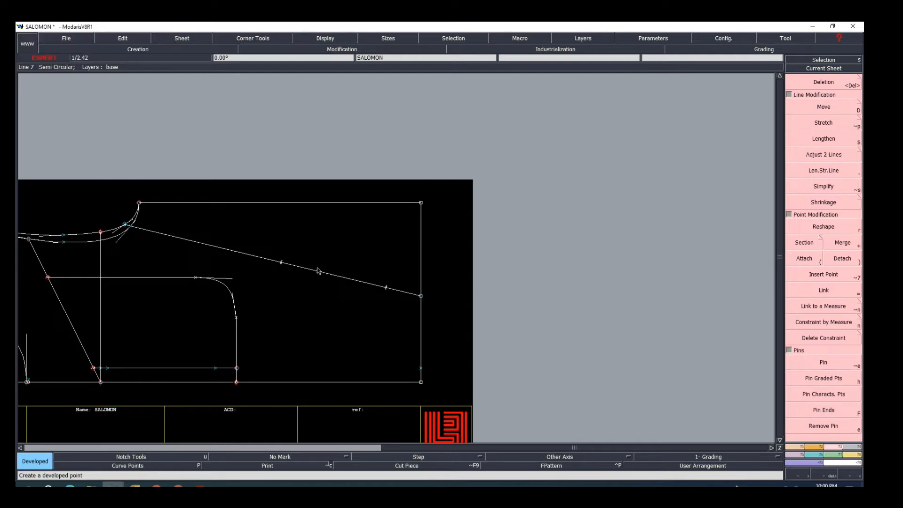
click(281, 263)
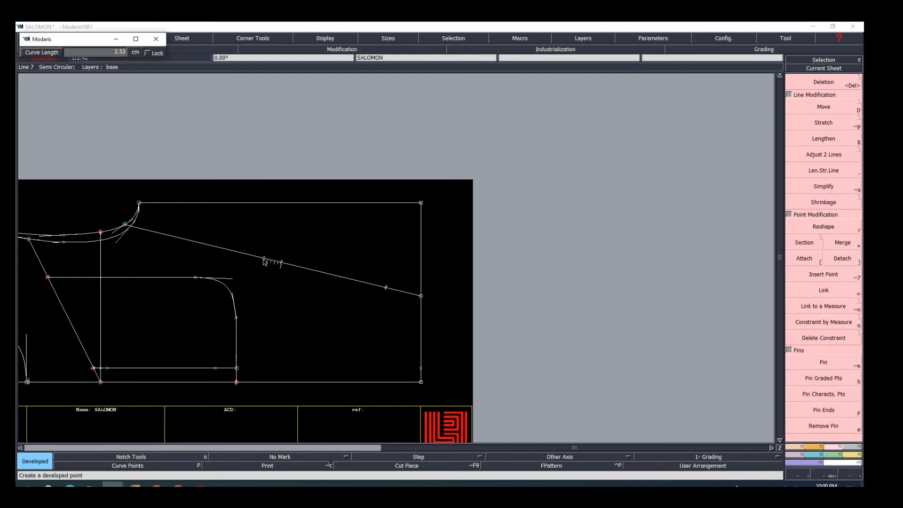
key(Down)
key(Return)
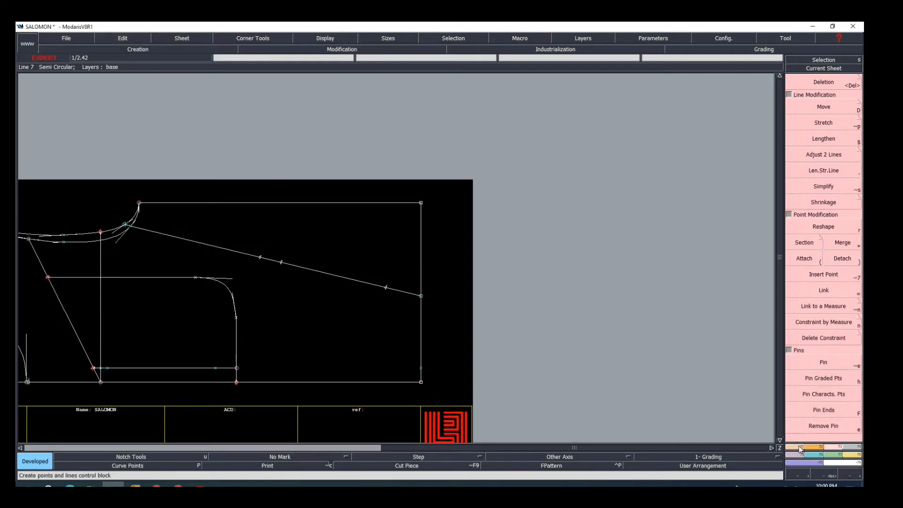
click(824, 258)
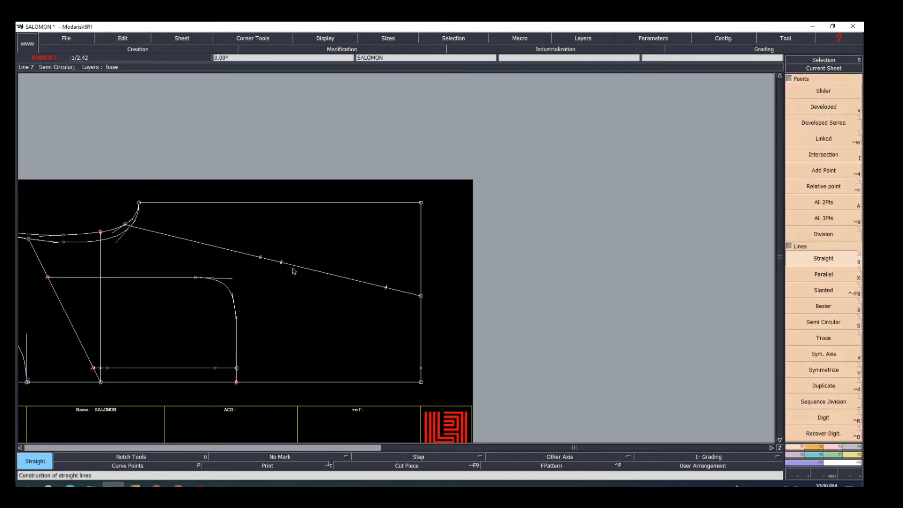
click(256, 261)
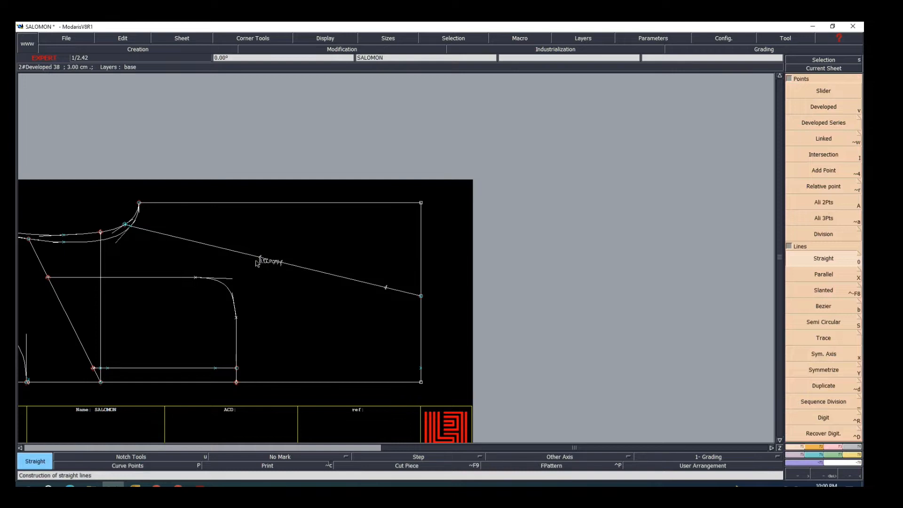
click(267, 336)
key(ctrl+z)
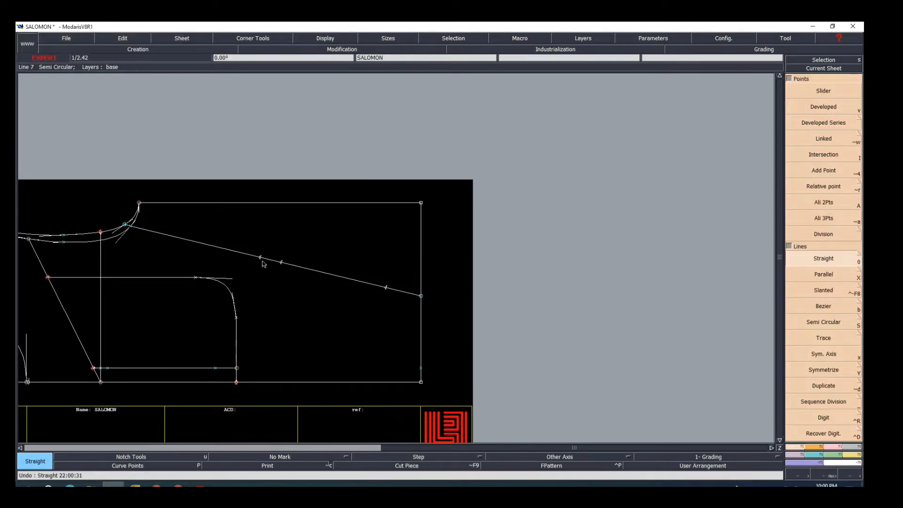
Draw a straight line from the uppermost side panel seam point to the centre front line and align its ends exactly perpendicular to centre front
click(261, 258)
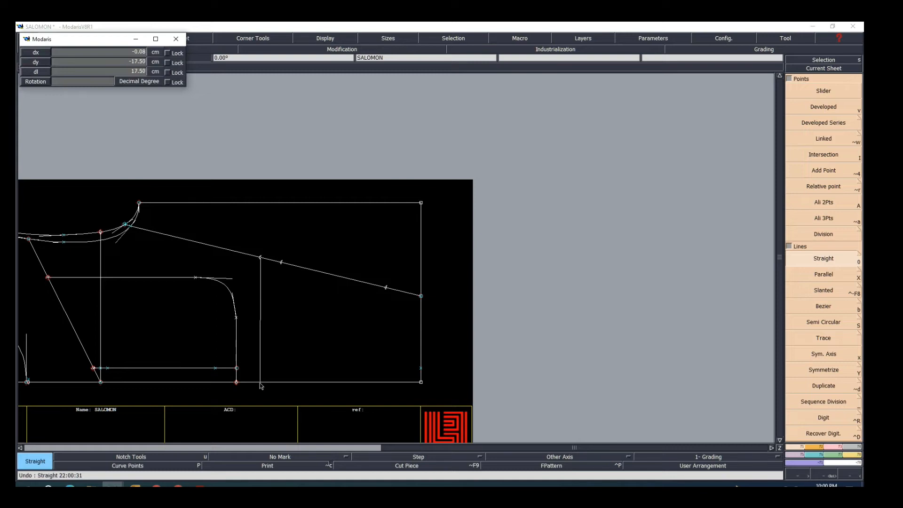
click(261, 385)
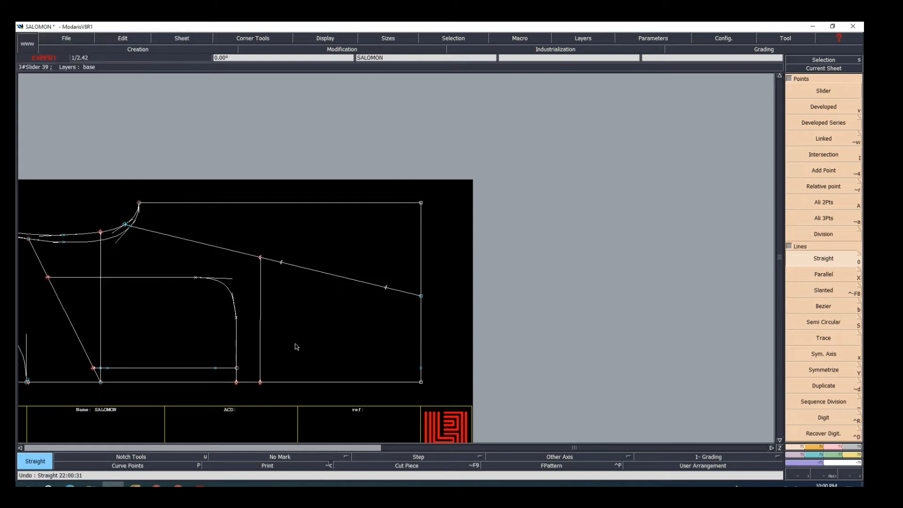
key(shift+a)
click(260, 258)
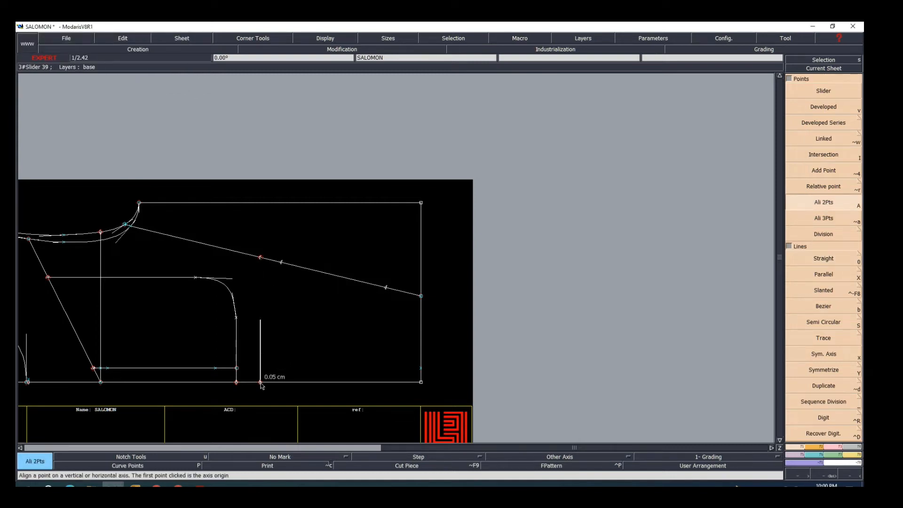
click(260, 382)
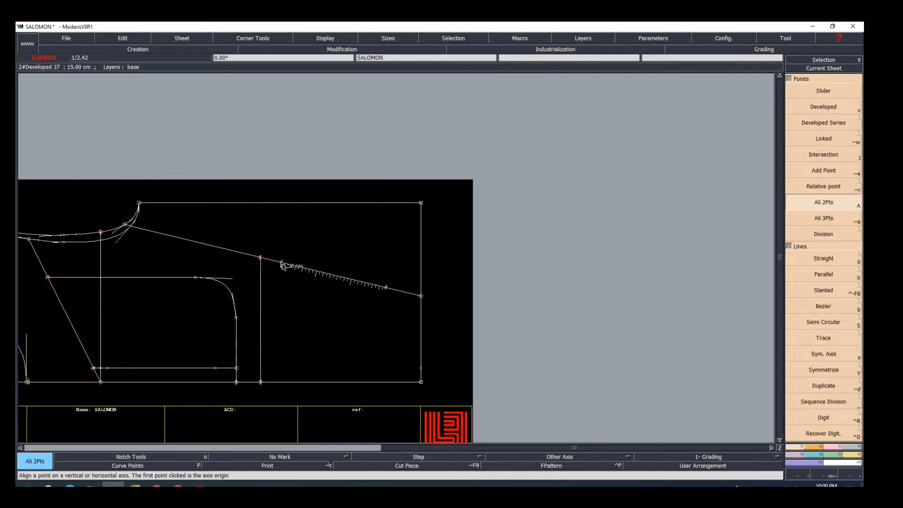
Insert the side pocket's 5 cm and 15 cm developed points into the side panel seam as curve points
click(840, 446)
click(828, 277)
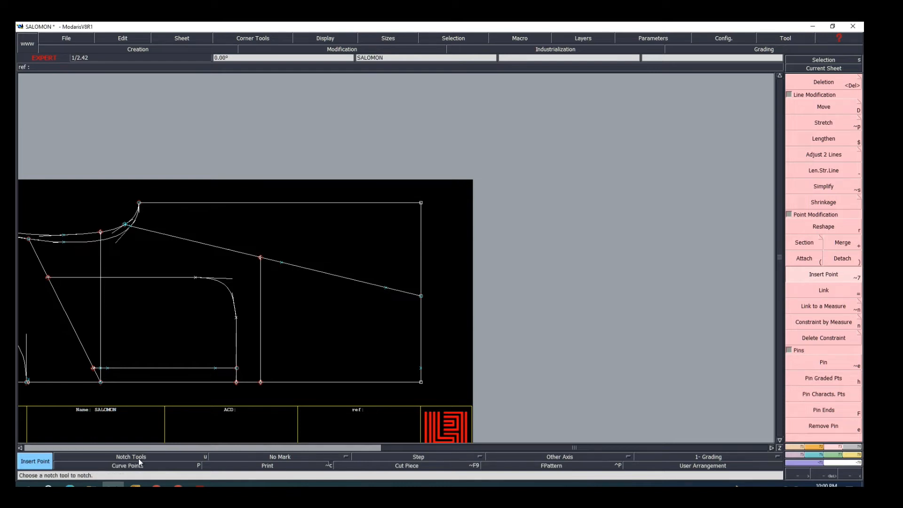
click(175, 456)
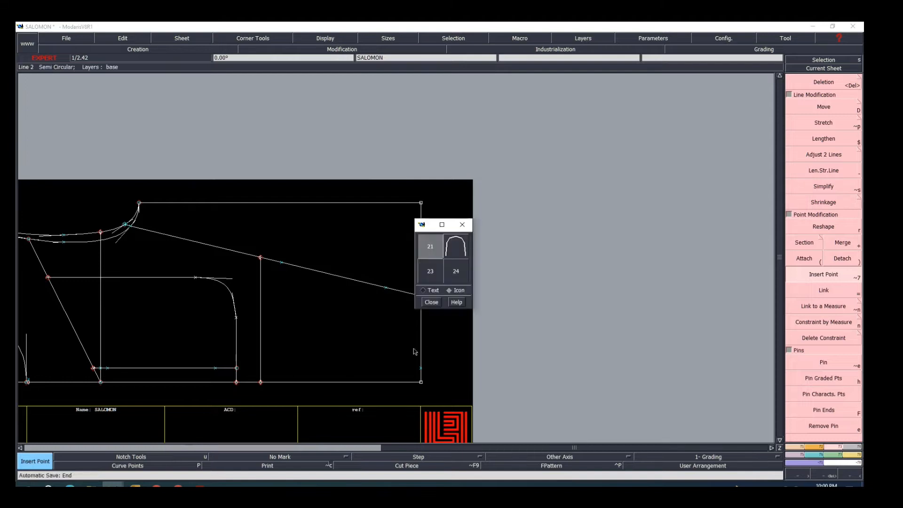
click(432, 302)
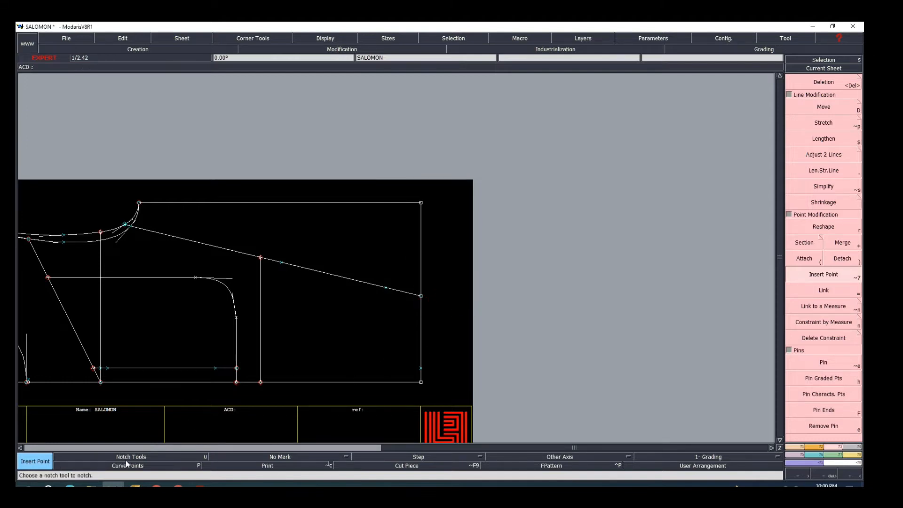
click(126, 458)
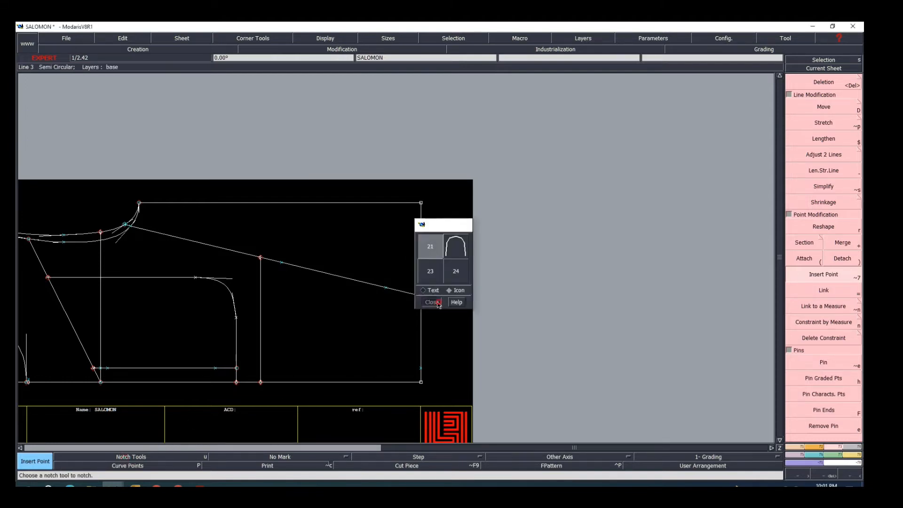
click(432, 302)
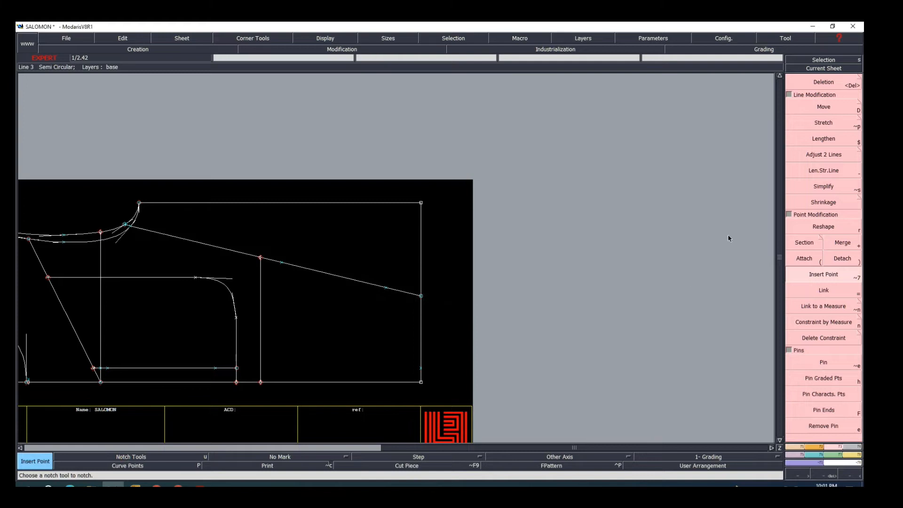
Add notches at the two side pocket points on the slanted side panel seam
click(792, 447)
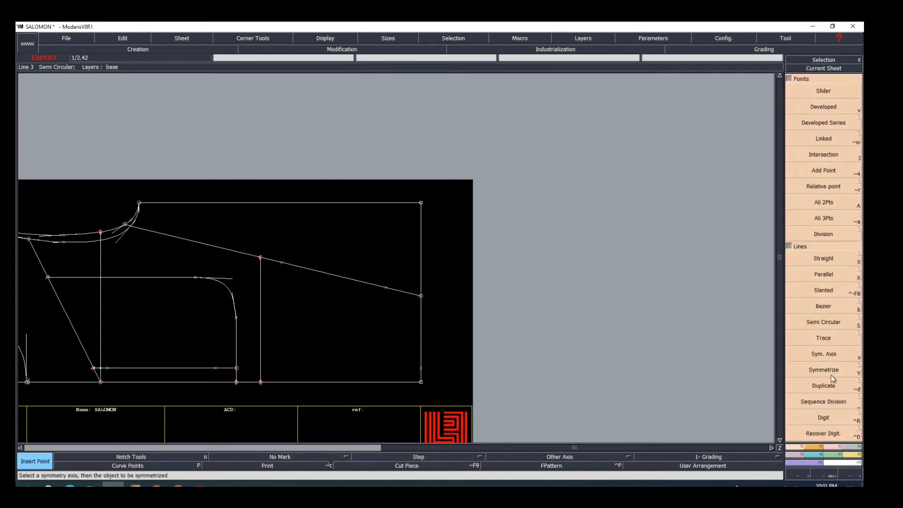
click(812, 445)
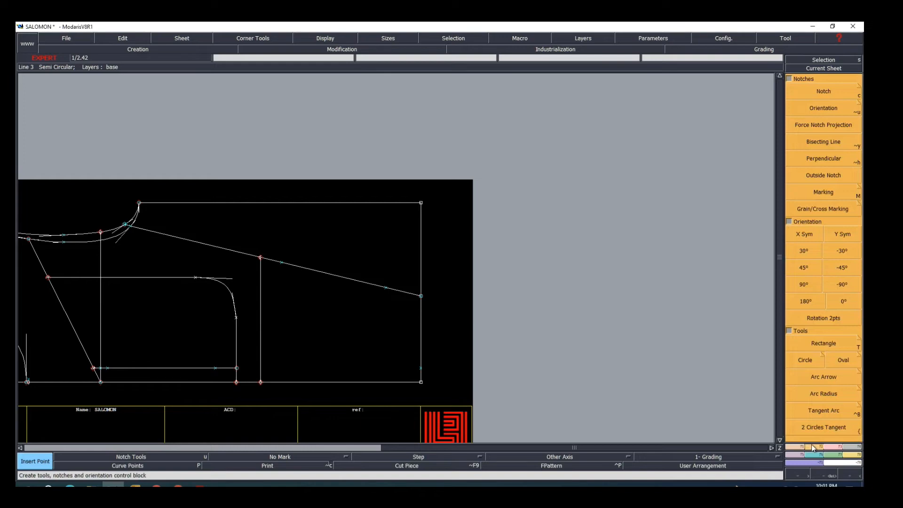
click(823, 91)
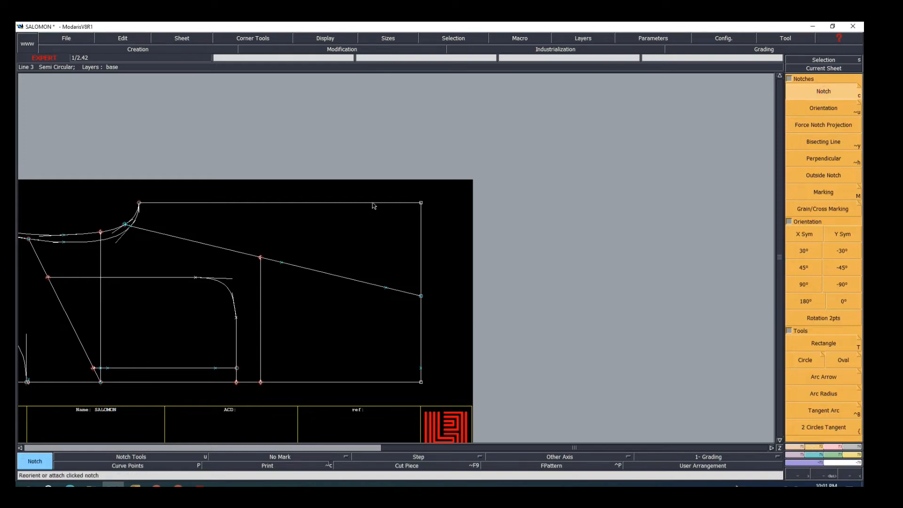
click(282, 263)
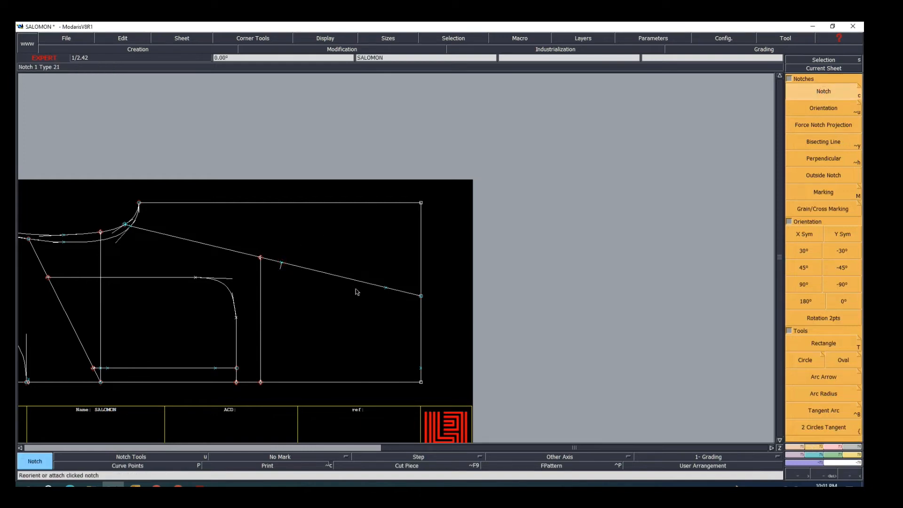
click(385, 289)
click(109, 367)
click(215, 368)
key(ctrl+z)
key(ctrl+z)
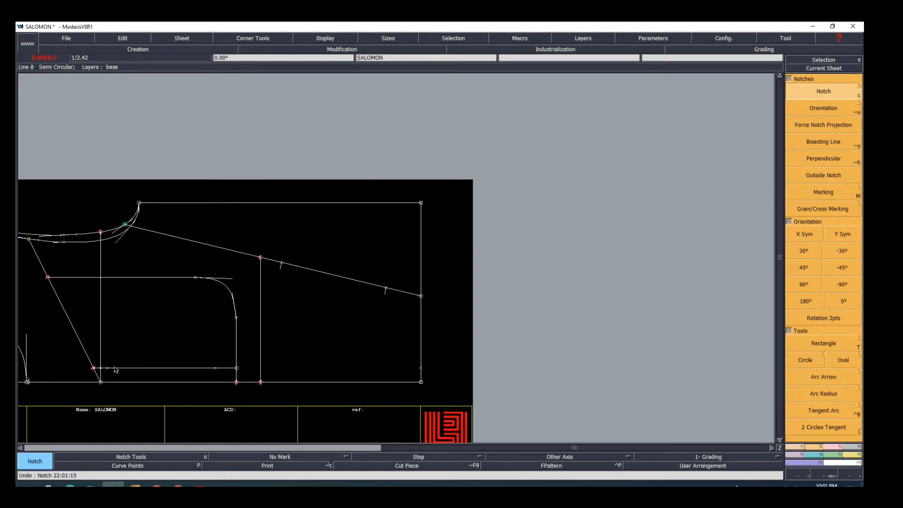
Add notches at the two chest pocket opening points on the line parallel to centre front
key(Return)
drag(48, 313, 303, 460)
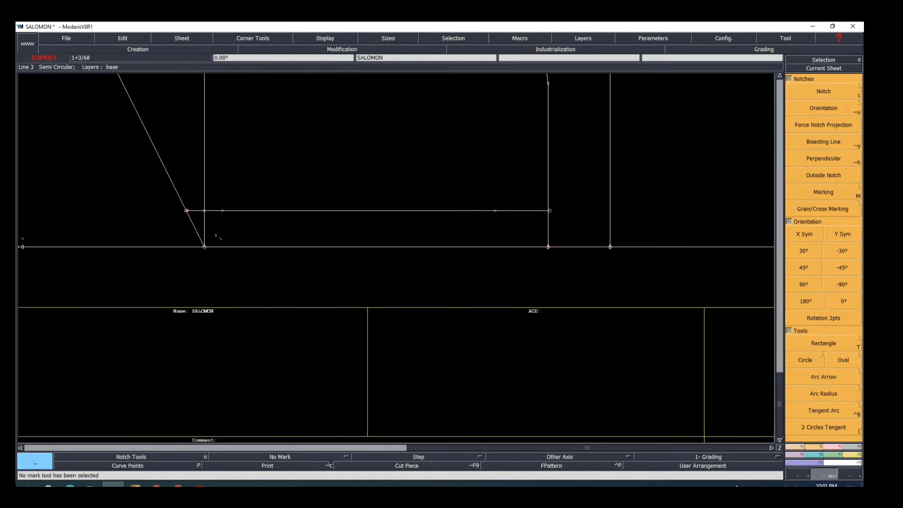
click(825, 93)
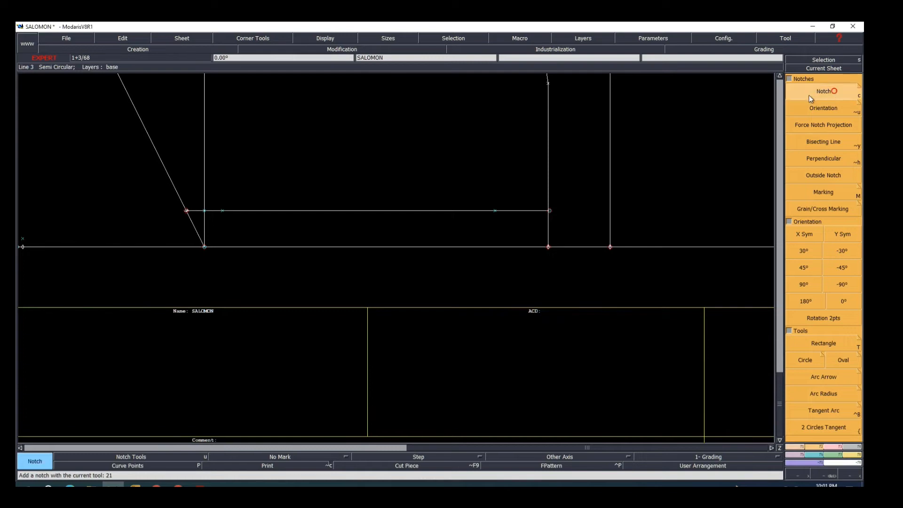
click(223, 212)
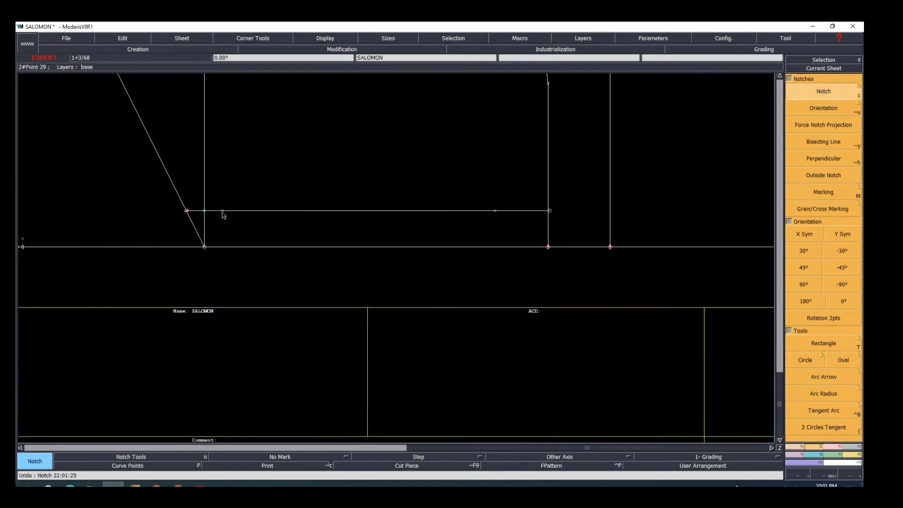
click(495, 211)
Look over the whole body draft and check the side pocket and chest pocket notches and the pocket bag curve
scroll(324, 273, down, 5)
scroll(340, 245, up, 5)
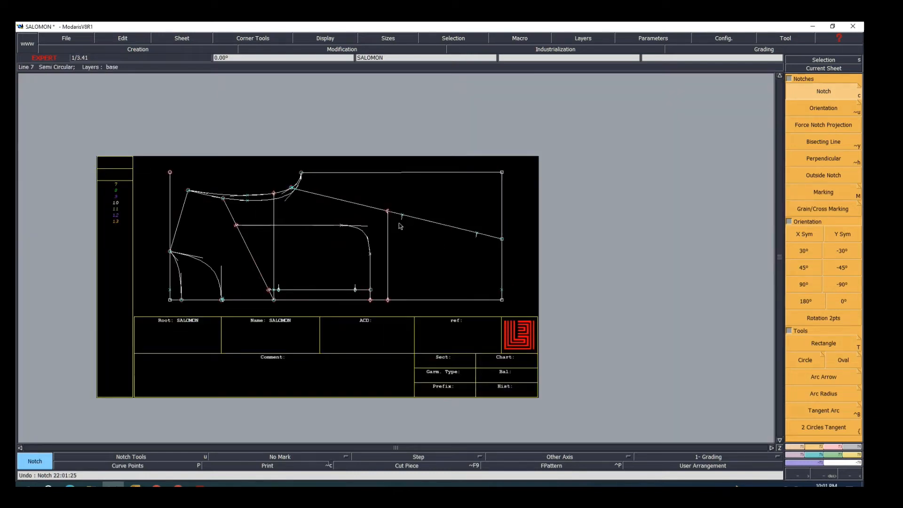
scroll(400, 226, up, 2)
scroll(413, 219, down, 3)
scroll(405, 219, up, 2)
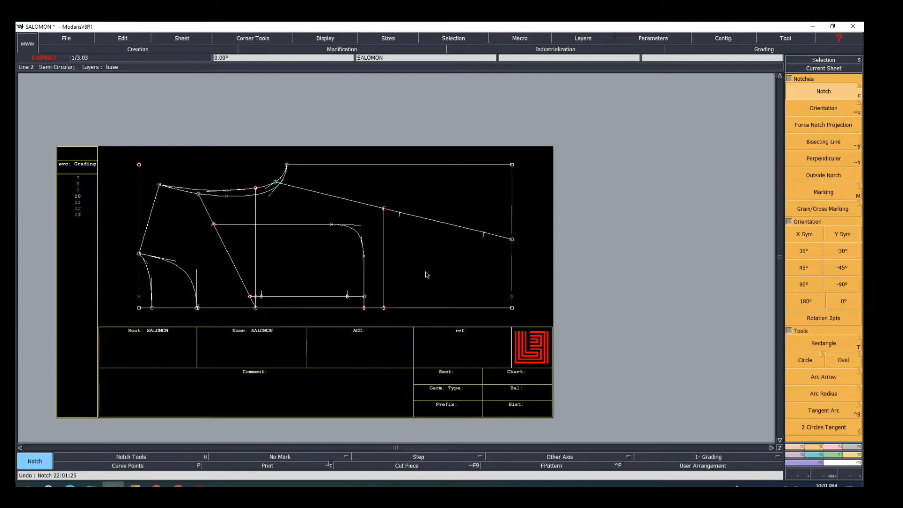
scroll(298, 278, up, 1)
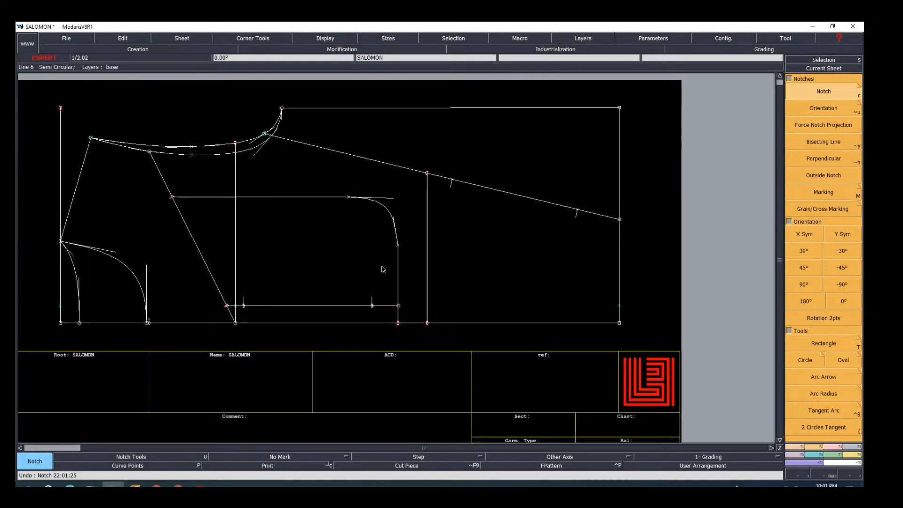
scroll(394, 222, up, 1)
key(r)
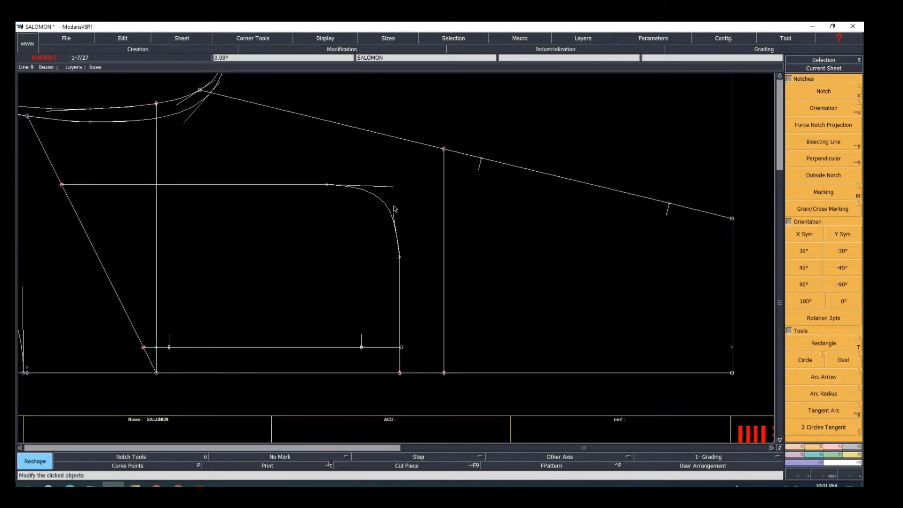
scroll(360, 254, down, 3)
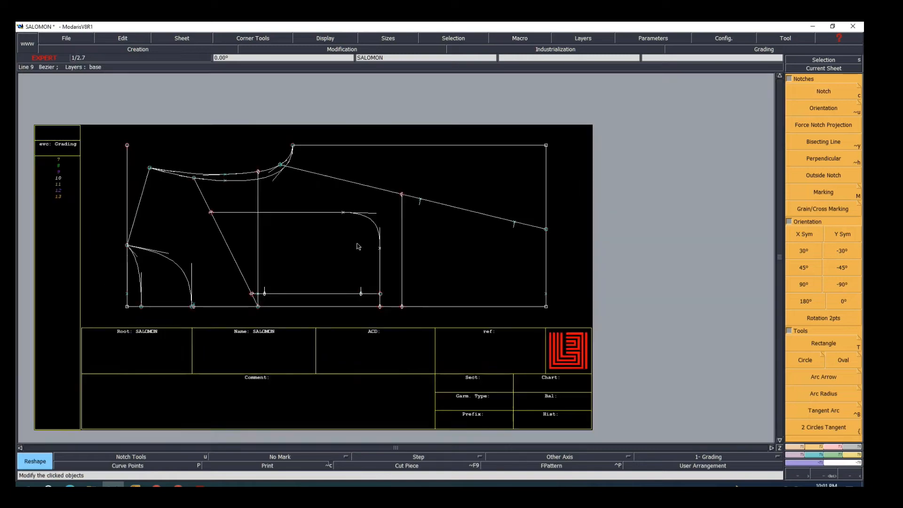
scroll(303, 256, down, 1)
scroll(285, 232, up, 1)
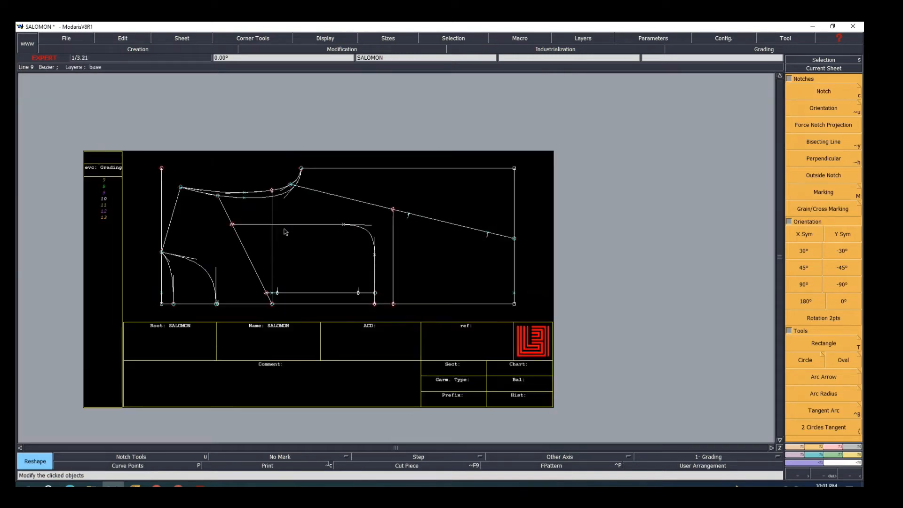
Look up the sleeve measurements in the tech pack PDF's measurement chart and return to Modaris
click(200, 484)
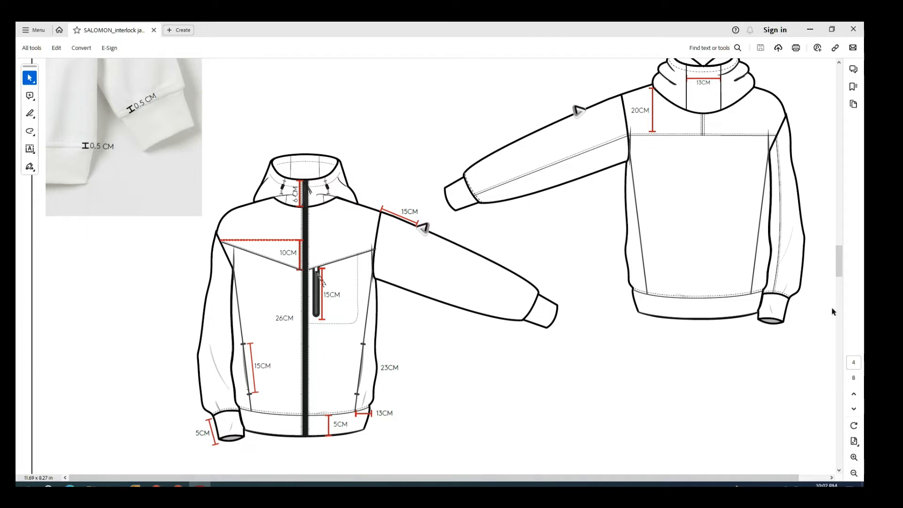
mouse_move(838, 268)
mouse_down()
mouse_move(840, 473)
mouse_move(837, 425)
mouse_up()
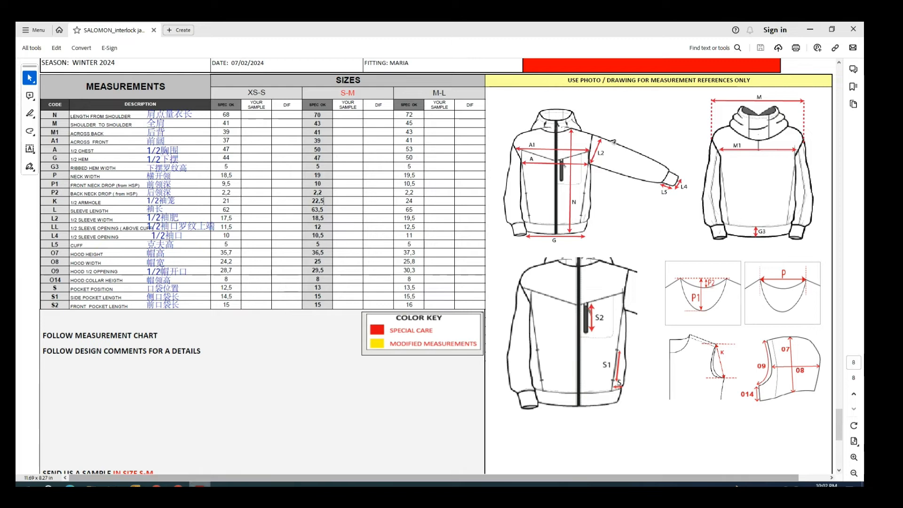
click(113, 486)
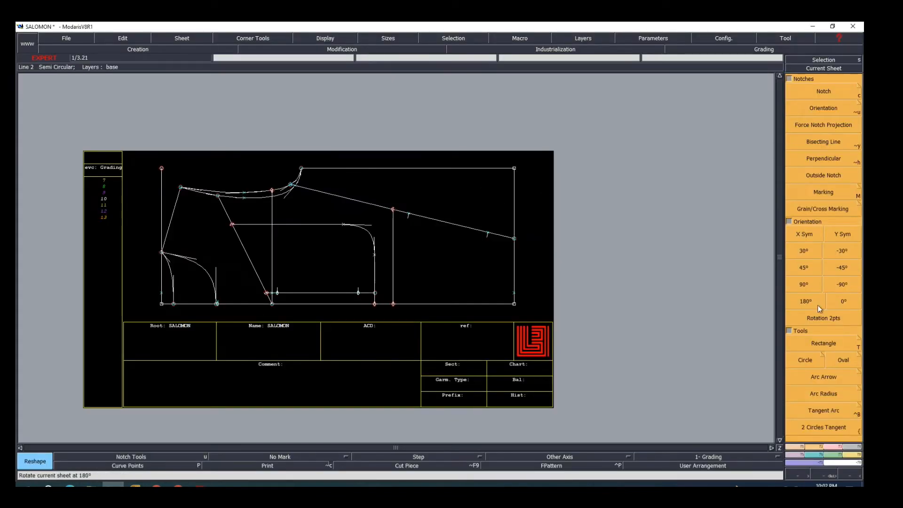
Create a new blank sheet for the sleeve and centre the view on it
click(188, 41)
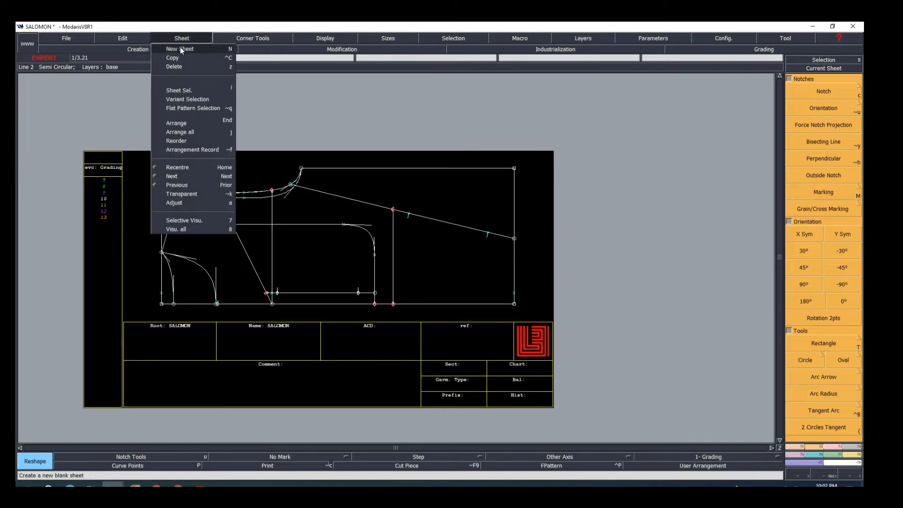
click(179, 47)
key(Home)
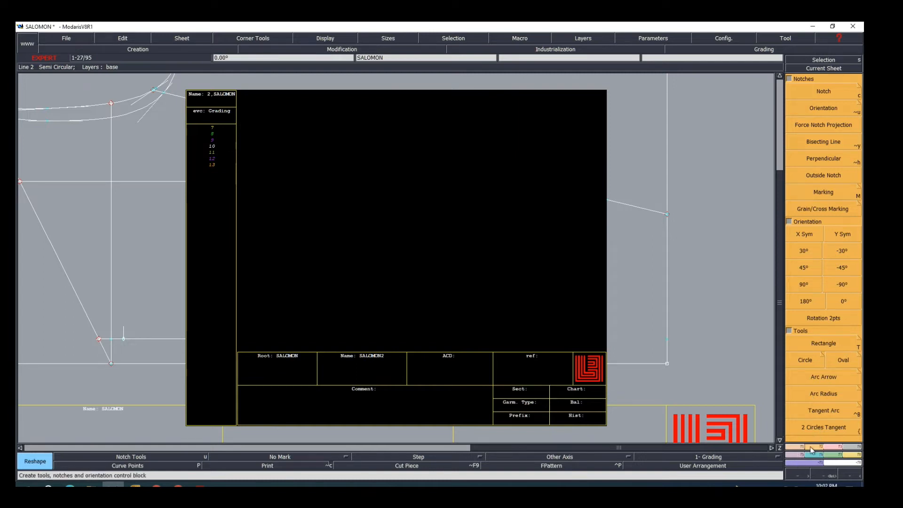
Start a rectangle on the new sheet, check the sleeve length in the tech pack, and set the rectangle's width to 58 cm
click(823, 343)
click(273, 157)
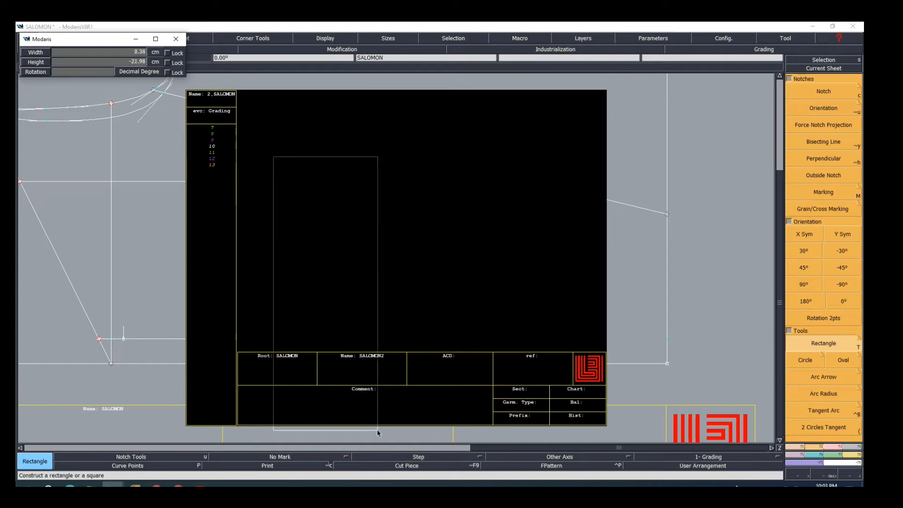
click(199, 485)
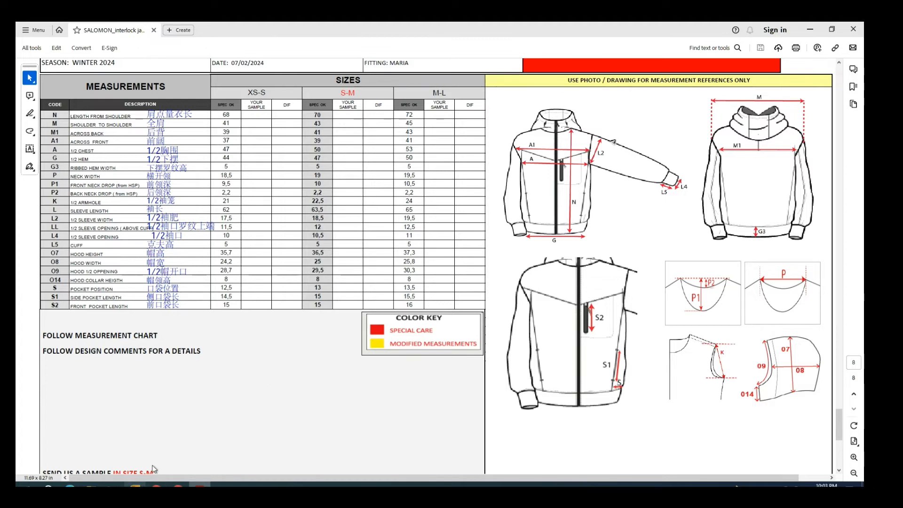
mouse_move(114, 484)
click(80, 465)
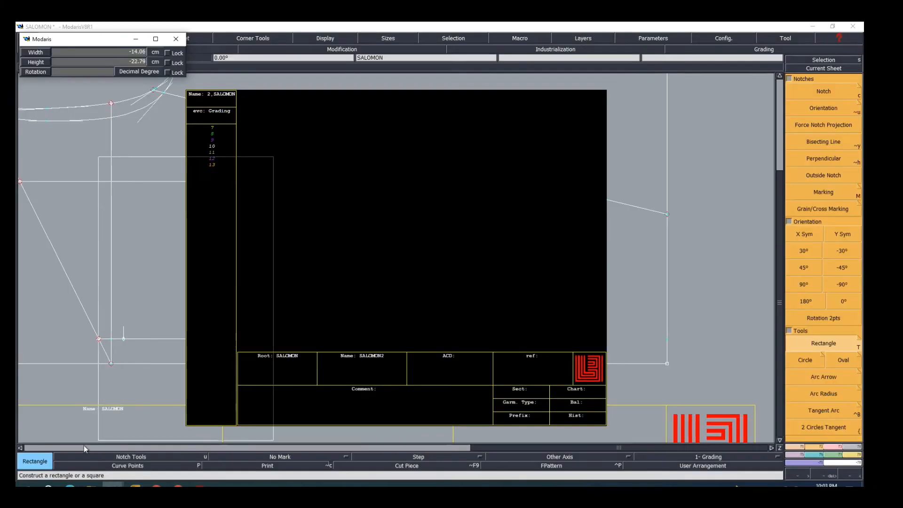
click(273, 156)
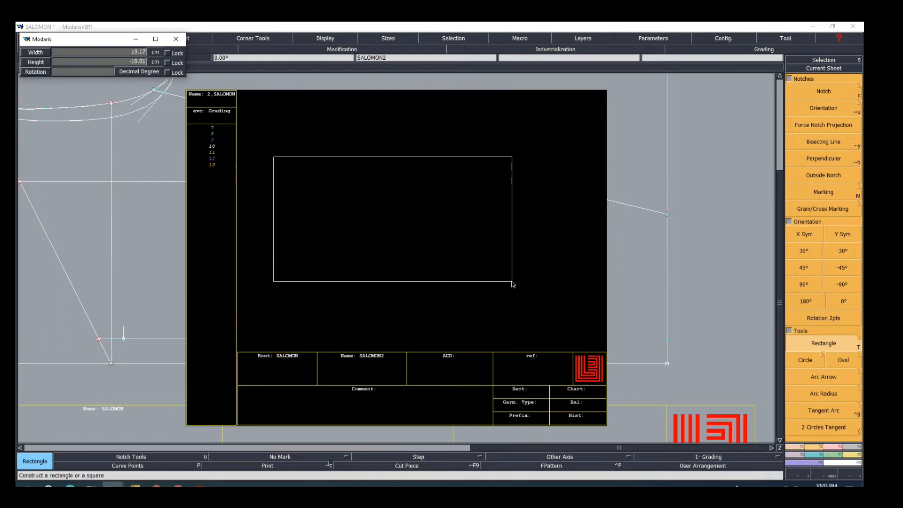
key(Down)
text(58)
key(Return)
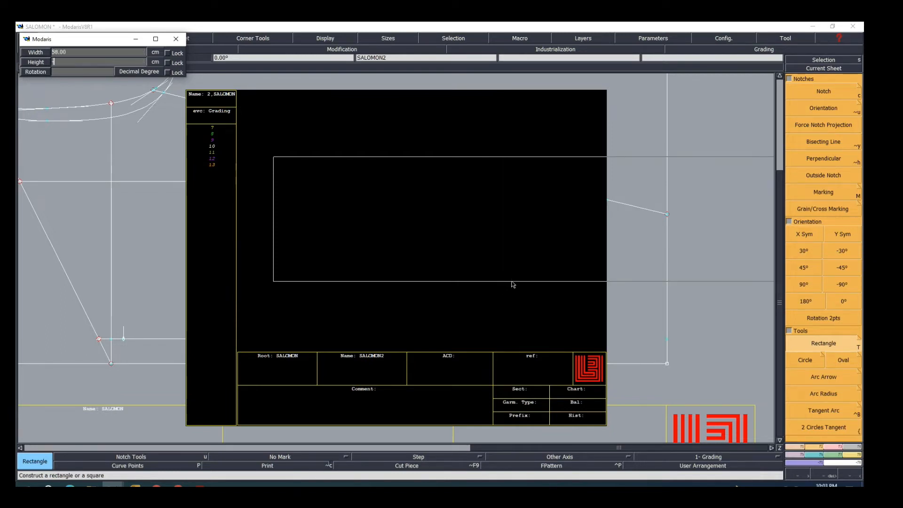
Check the sleeve width in the tech pack PDF, then set the rectangle's height to -19 cm in Modaris and place it
click(203, 480)
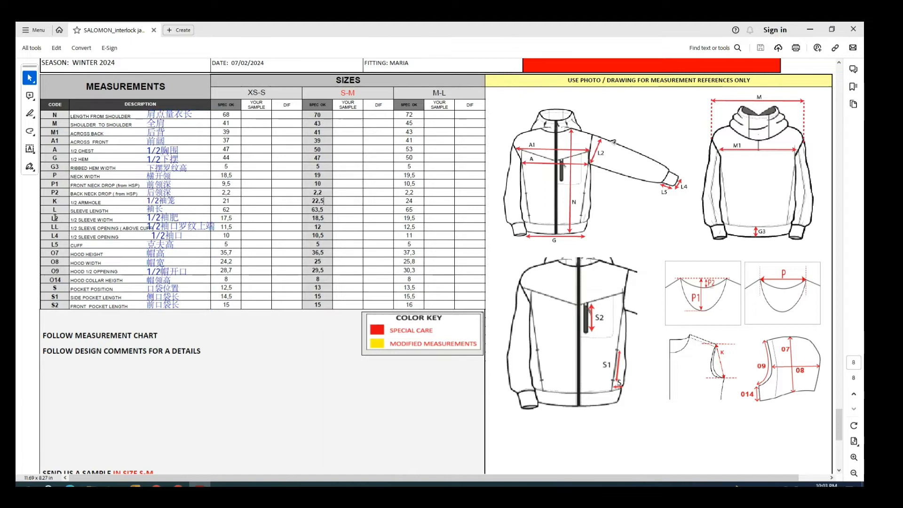
click(181, 213)
click(809, 30)
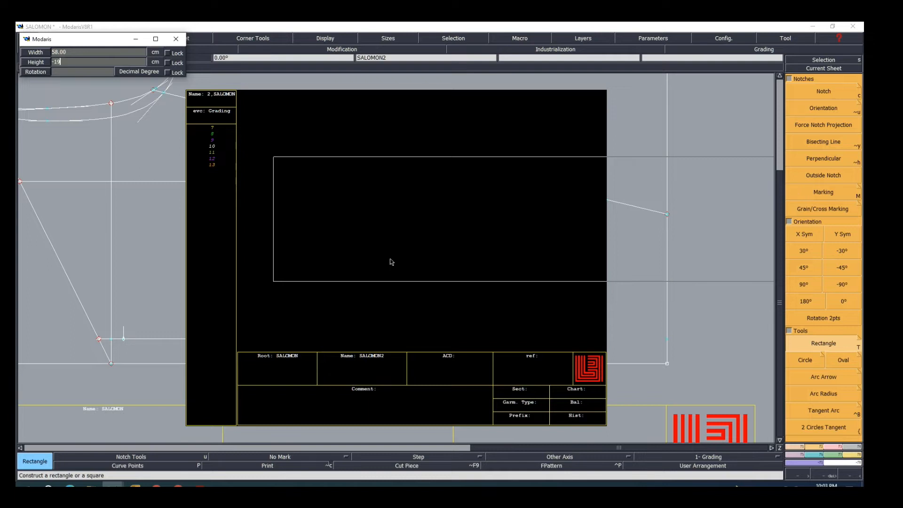
key(Return)
click(390, 264)
key(Home)
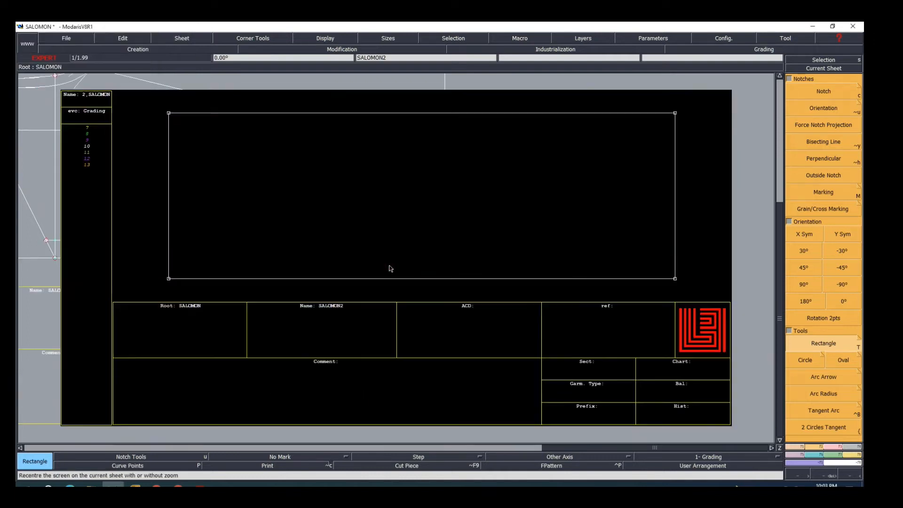
Create a dynamic length measure along the armhole curve of the body draft, from the shoulder point to the underarm point
scroll(295, 262, down, 1)
scroll(270, 214, up, 1)
scroll(218, 253, down, 1)
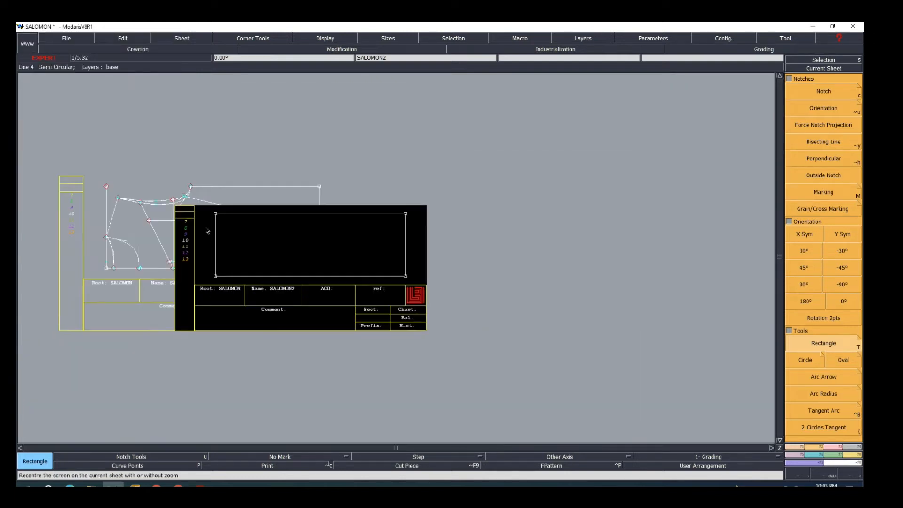
scroll(205, 228, up, 1)
scroll(94, 196, up, 1)
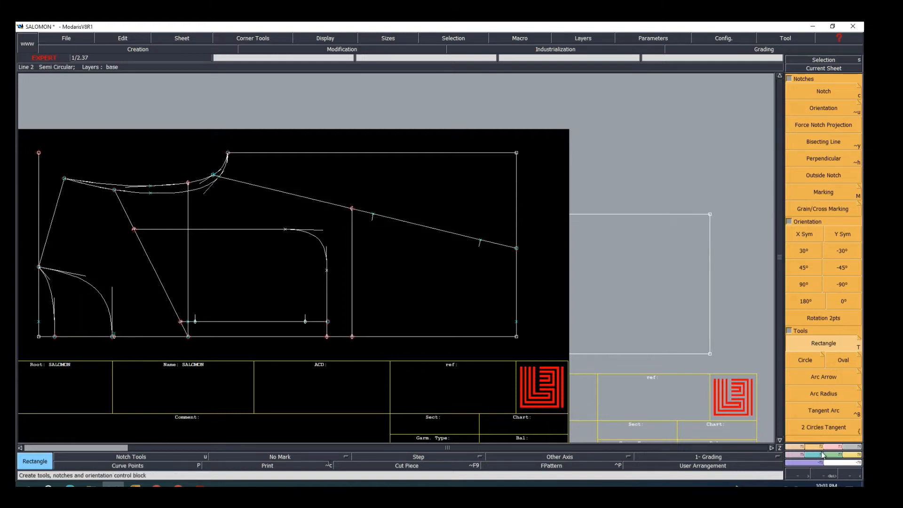
click(854, 456)
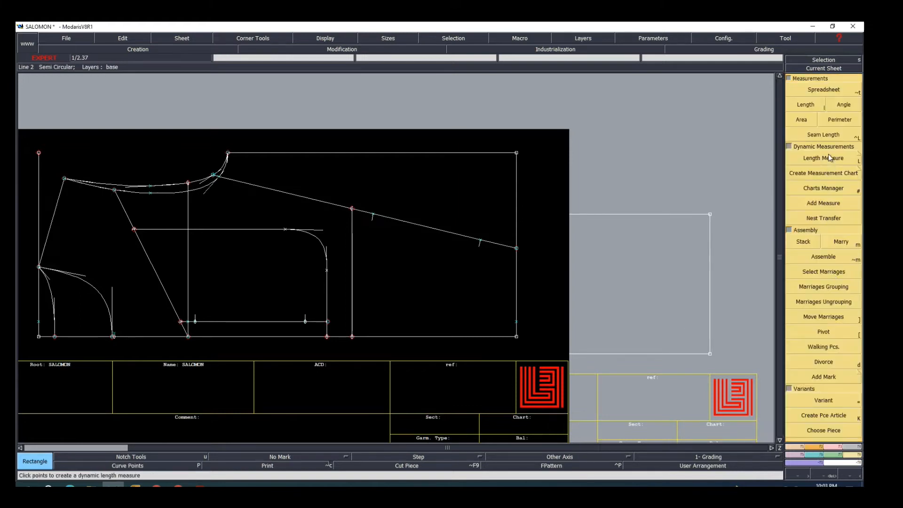
click(845, 159)
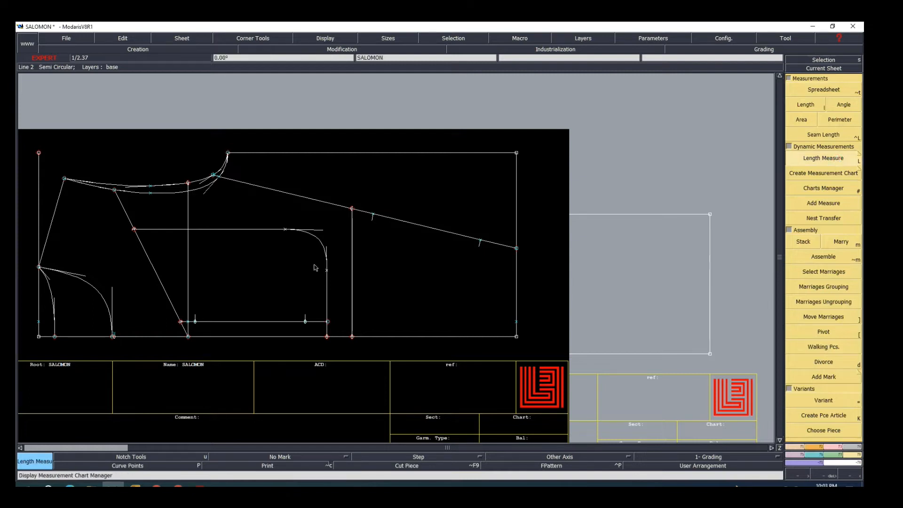
click(174, 194)
click(162, 150)
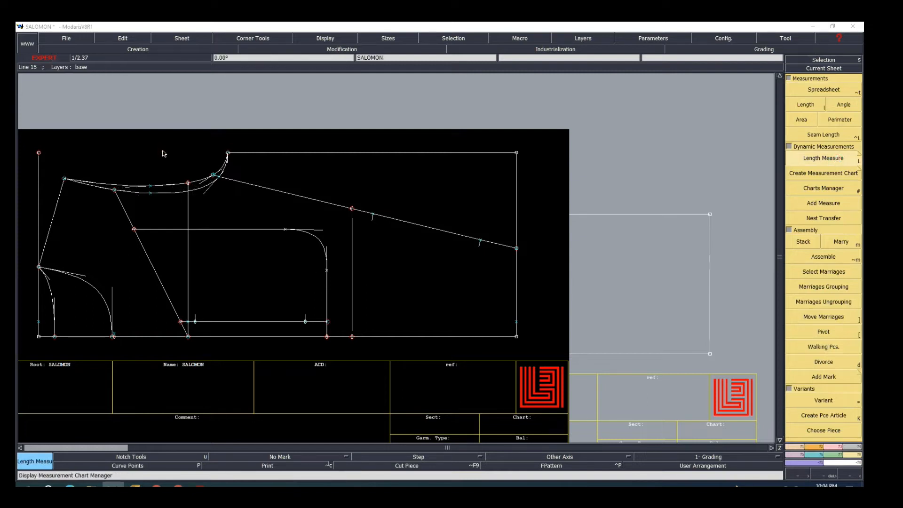
scroll(222, 170, up, 2)
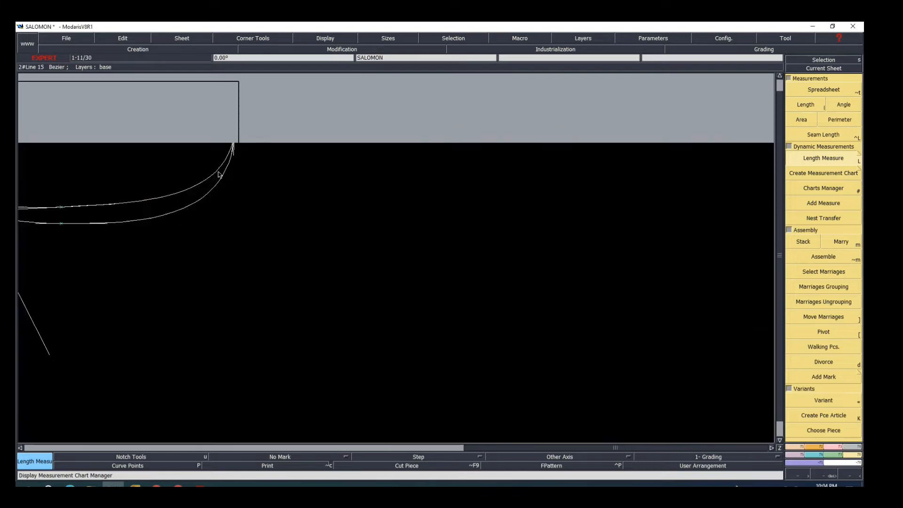
scroll(170, 184, down, 4)
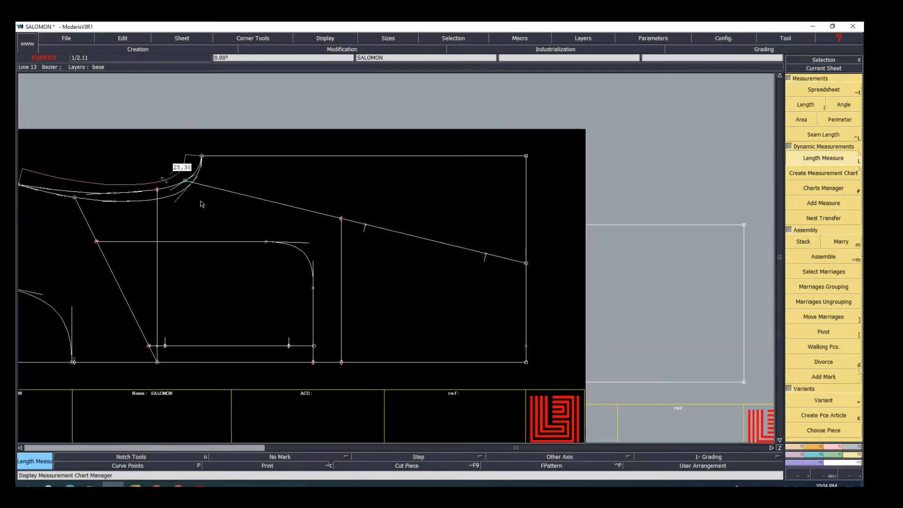
scroll(134, 254, up, 1)
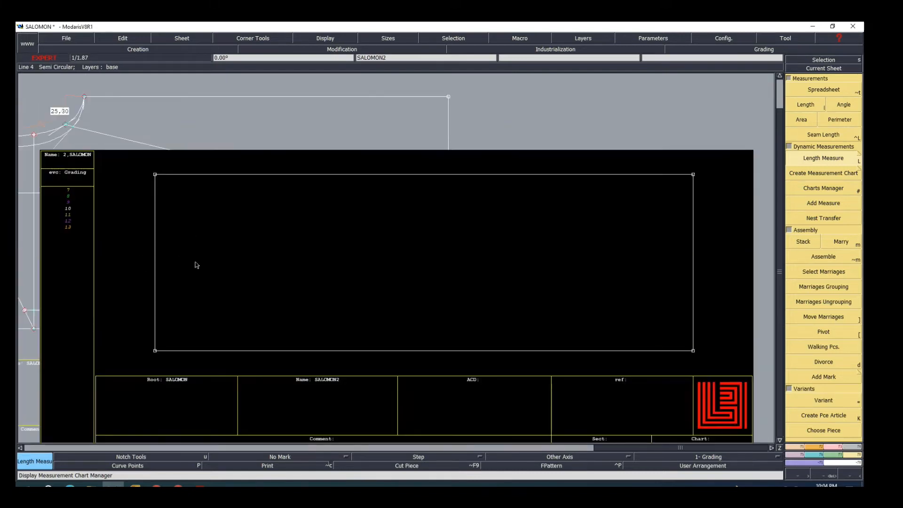
Draw a Bezier curve from the sleeve rectangle's lower-left corner to a point on its upper edge
click(814, 448)
click(795, 447)
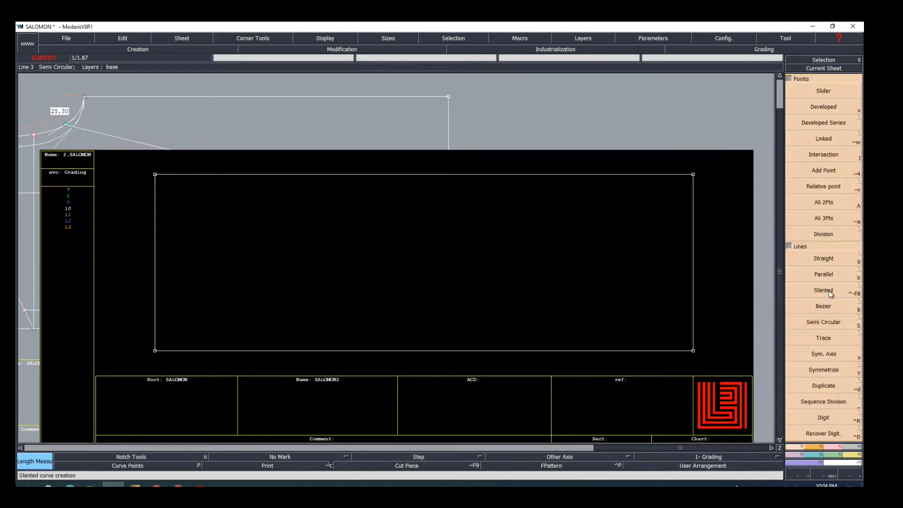
key(b)
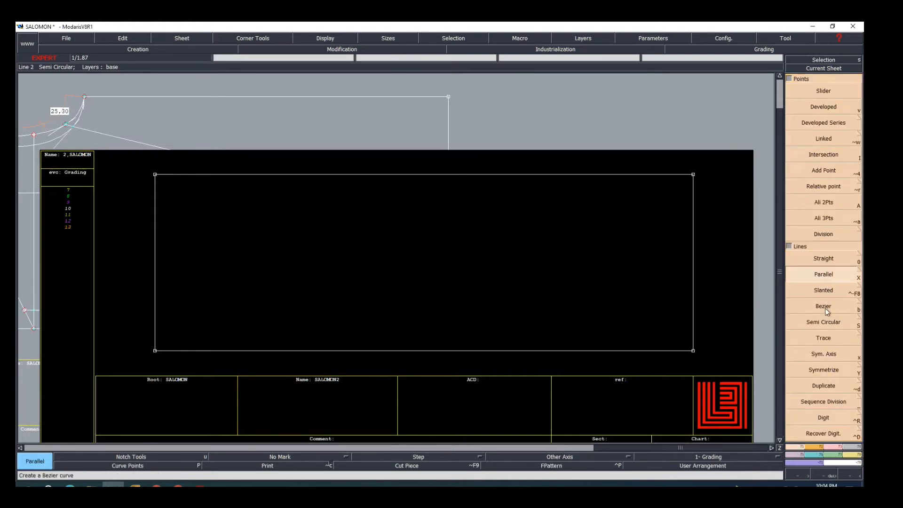
click(155, 350)
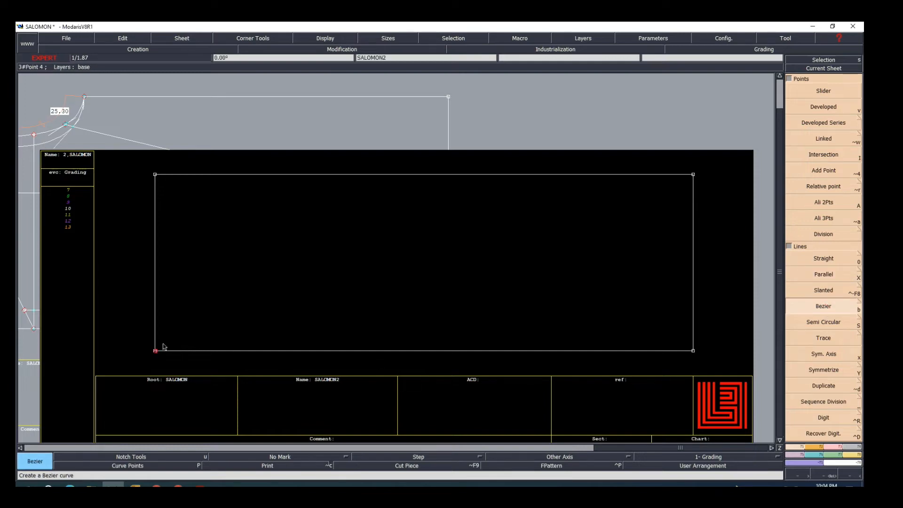
click(271, 175)
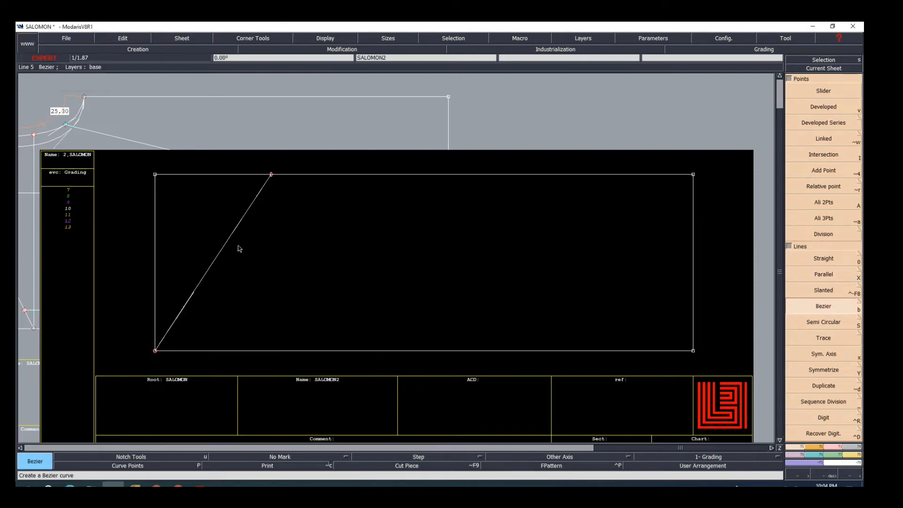
Create a dynamic length measure along the new Bezier curve on the sleeve sheet
click(854, 447)
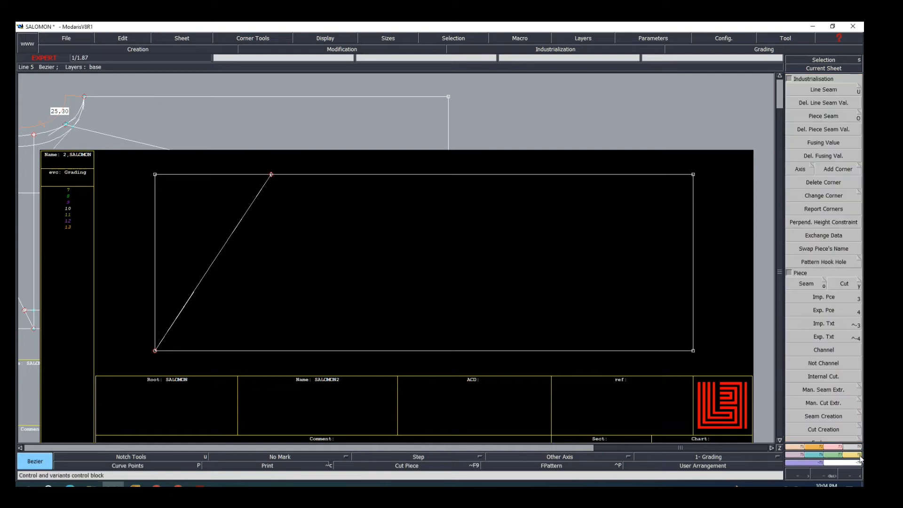
click(854, 455)
click(836, 159)
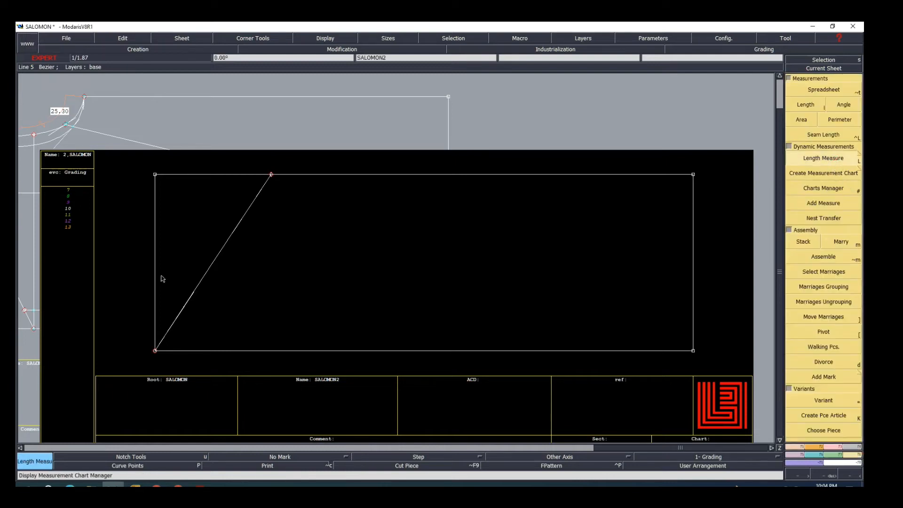
click(173, 329)
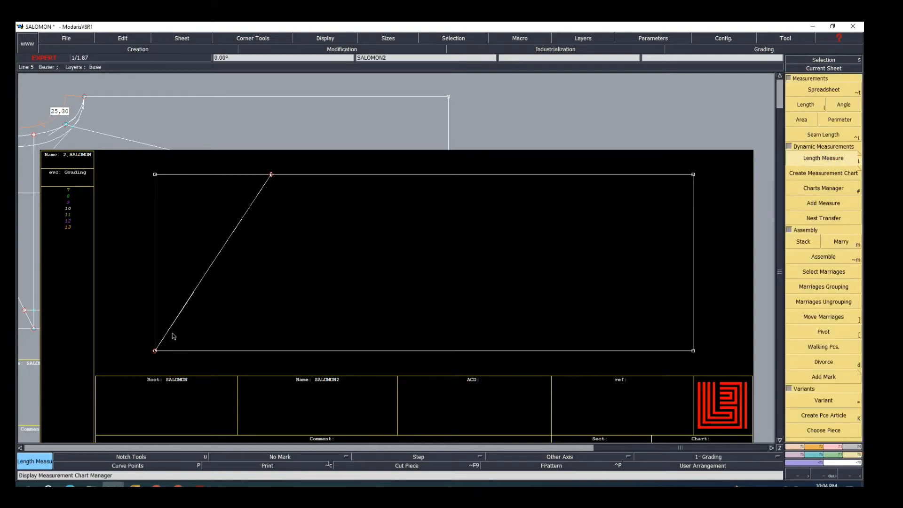
click(200, 283)
right_click(390, 300)
key(Return)
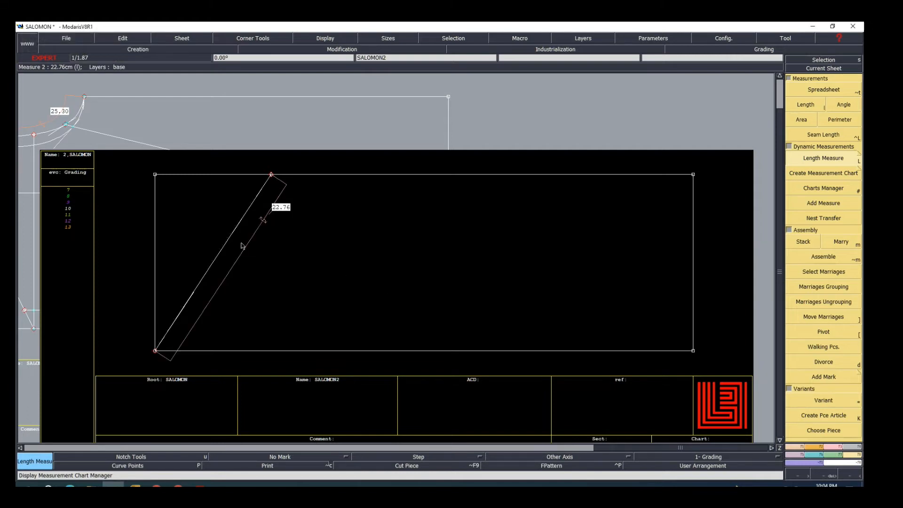
Reshape the Bezier into an S-shaped sleeve cap about 25.6 cm long, sliding its upper end farther along the rectangle's upper edge
click(839, 447)
click(820, 228)
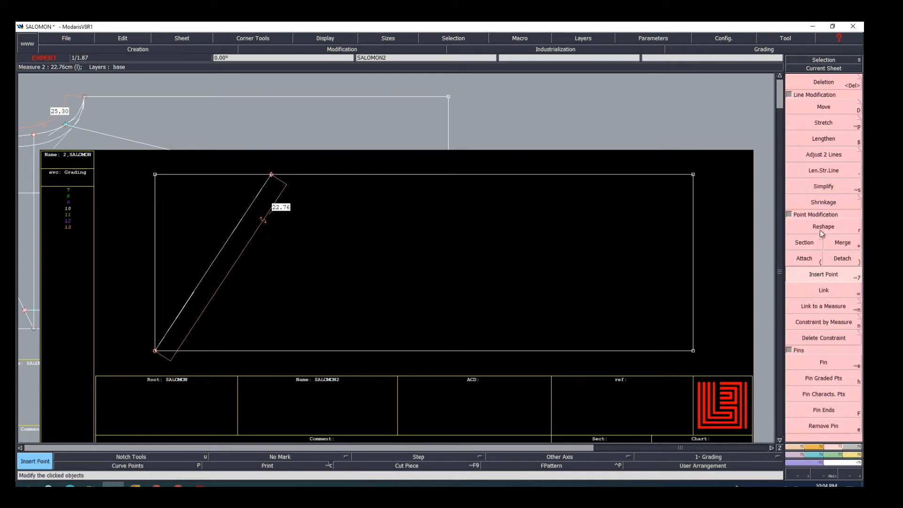
drag(186, 303, 157, 264)
drag(236, 231, 266, 237)
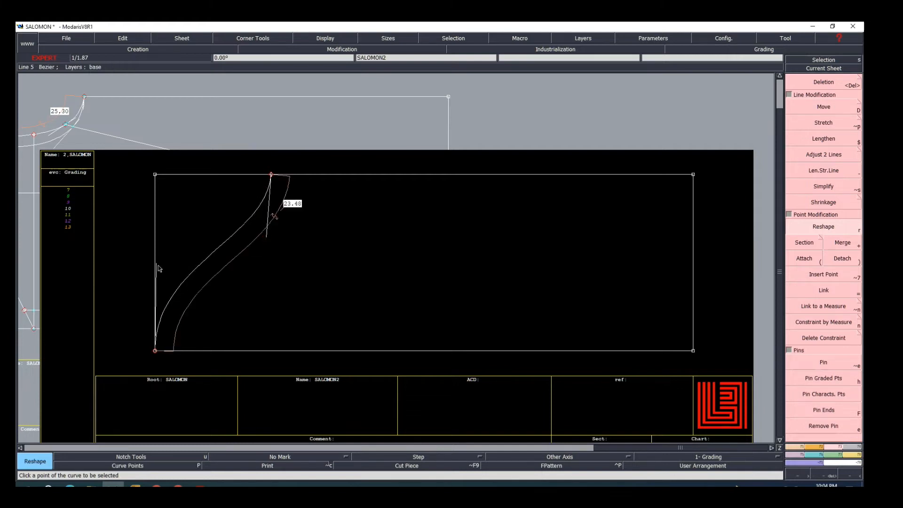
drag(156, 264, 155, 250)
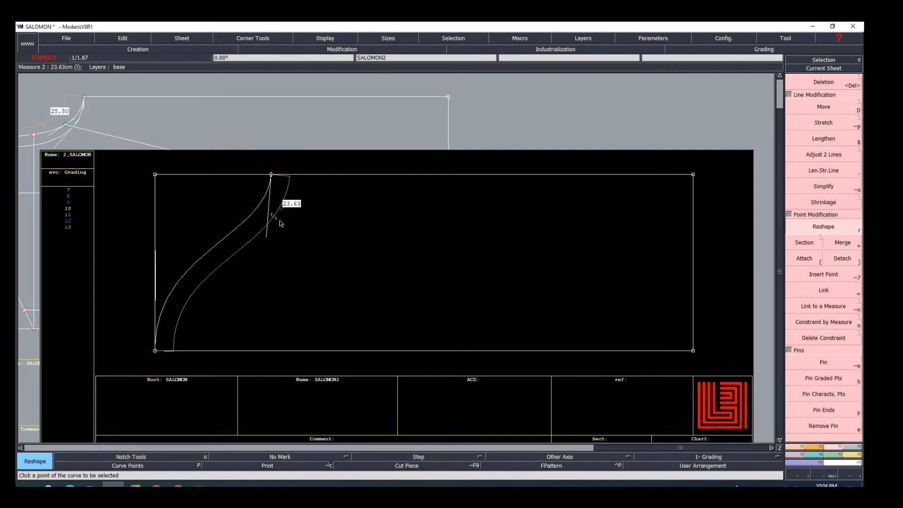
drag(271, 175, 296, 176)
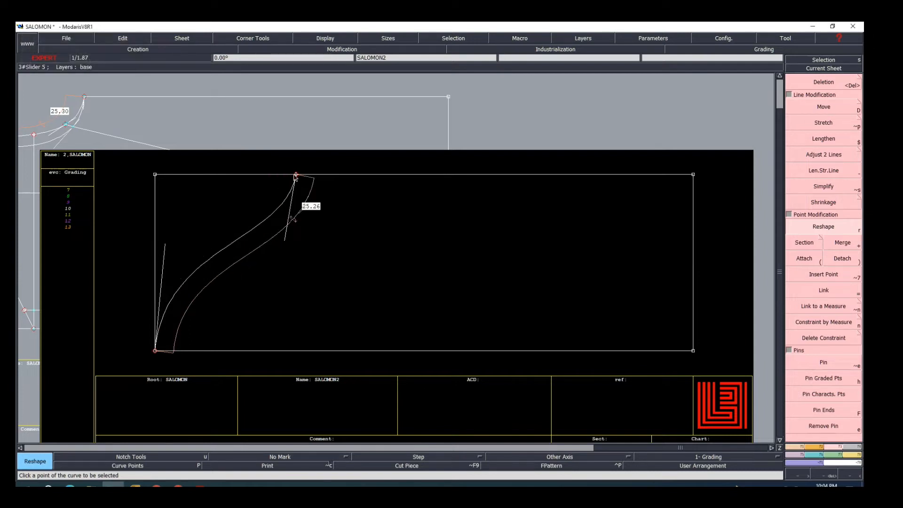
drag(164, 246, 161, 242)
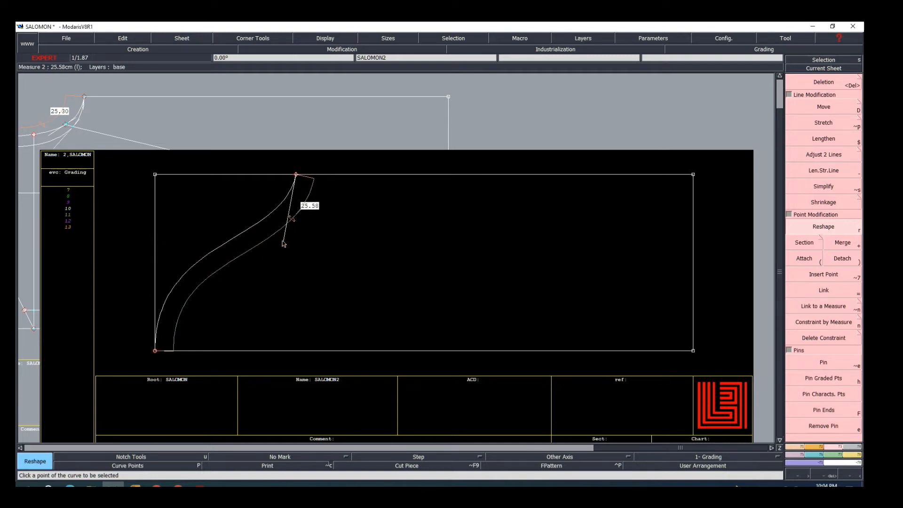
drag(284, 241, 287, 241)
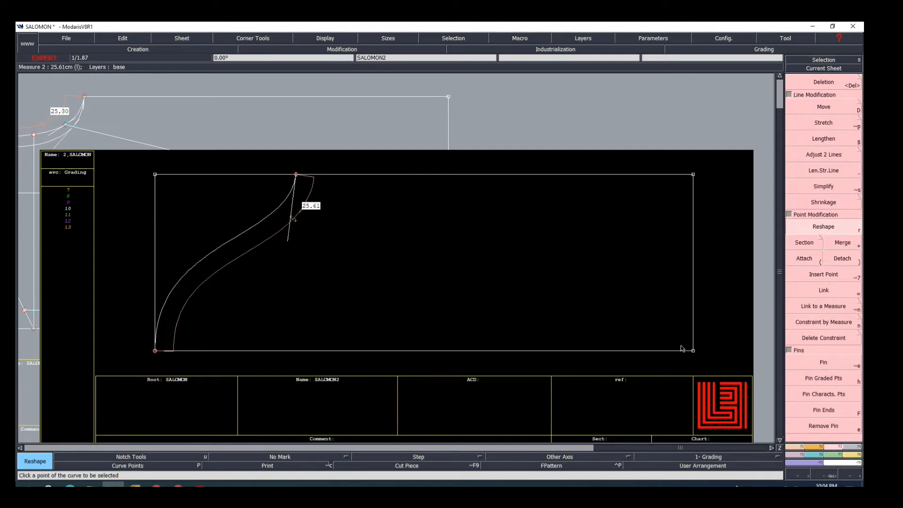
Check the sleeve opening in the tech pack PDF, then in Modaris place a developed point on the cuff edge, measured from the lower corner
click(200, 486)
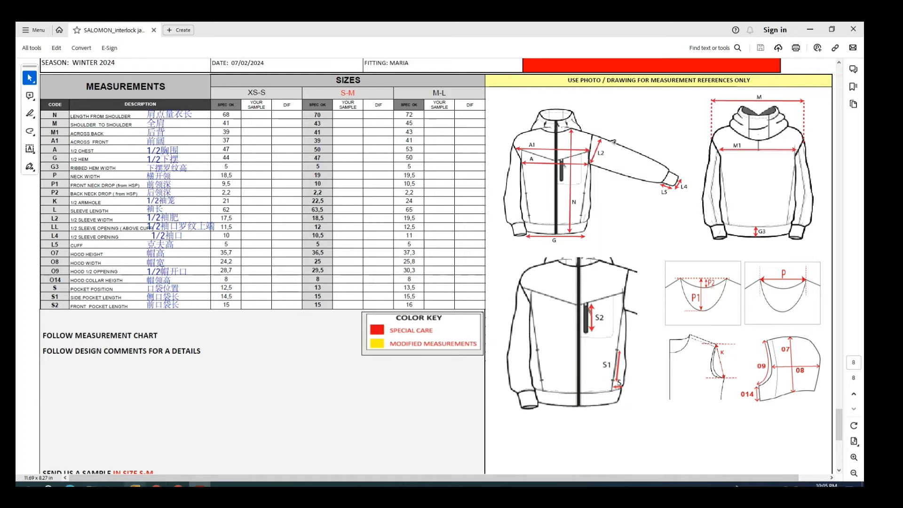
click(113, 485)
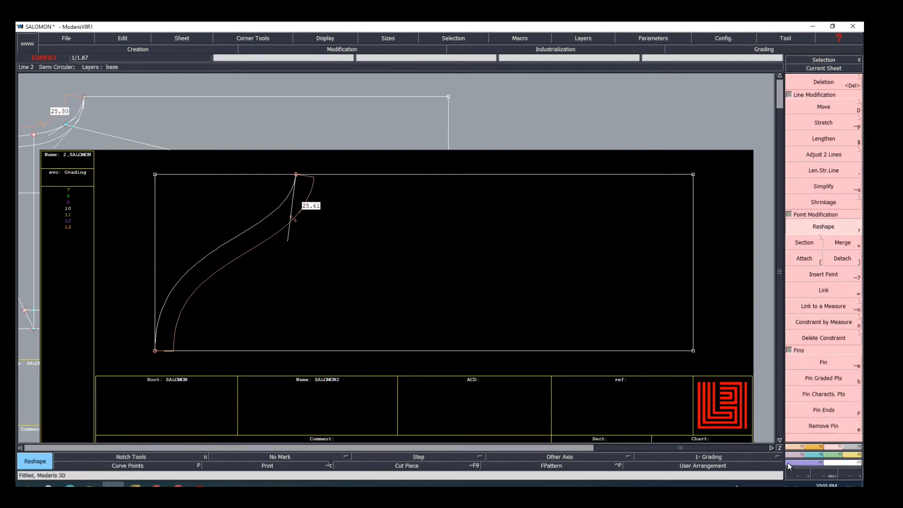
key(F1)
click(817, 108)
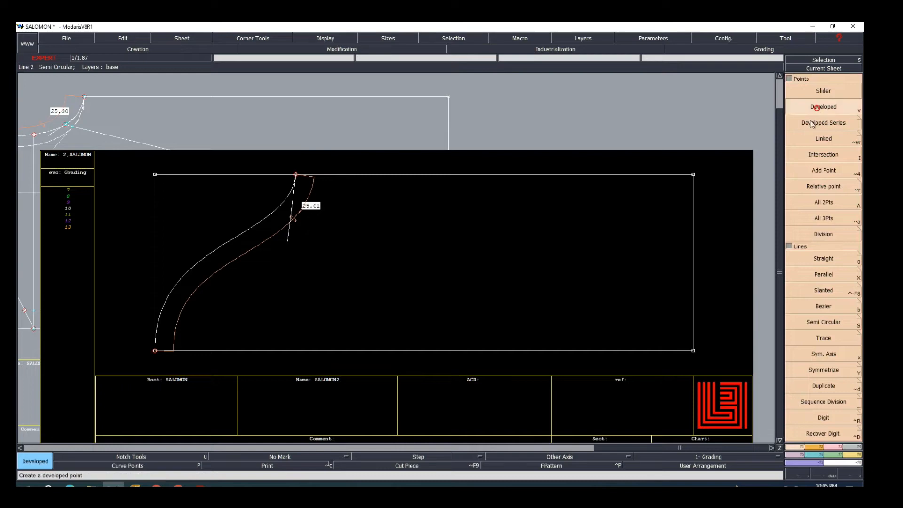
click(694, 351)
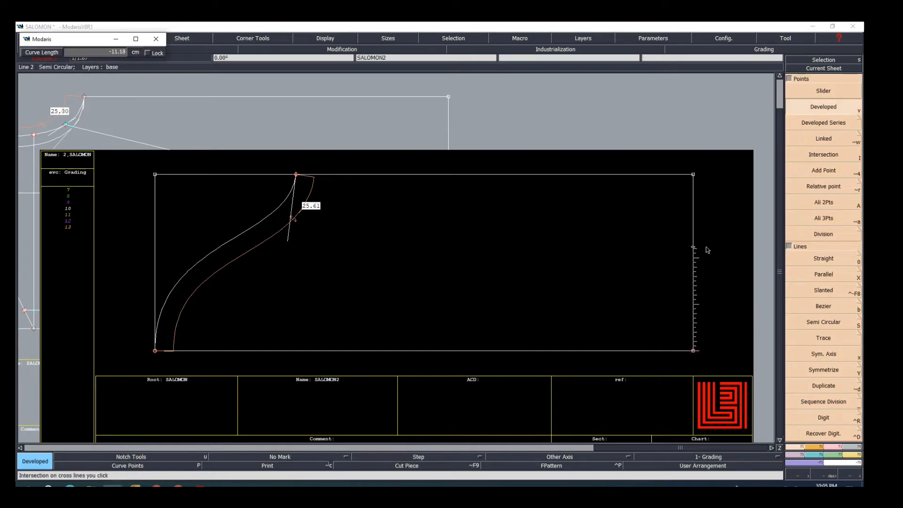
text(-1)
key(Return)
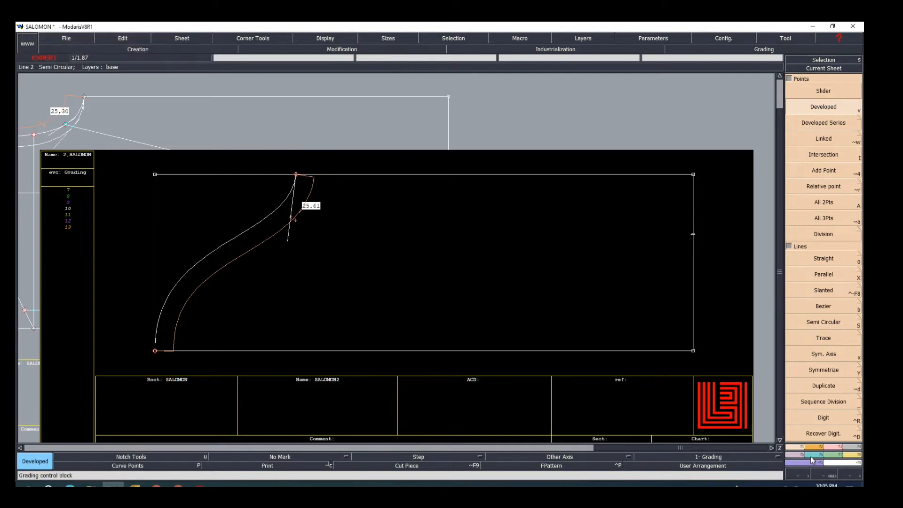
Insert the cuff-edge mark as a line point and draw a straight underarm seam from it to the sleeve cap's upper end
click(833, 447)
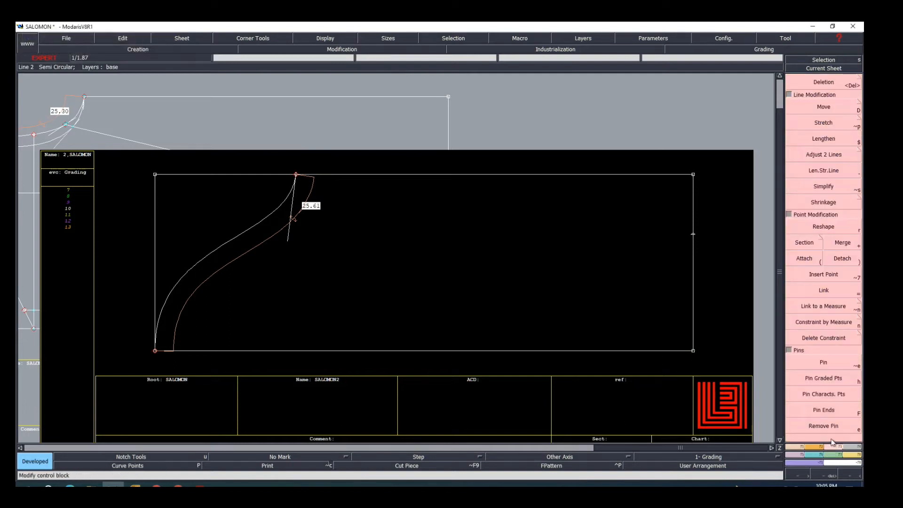
click(820, 279)
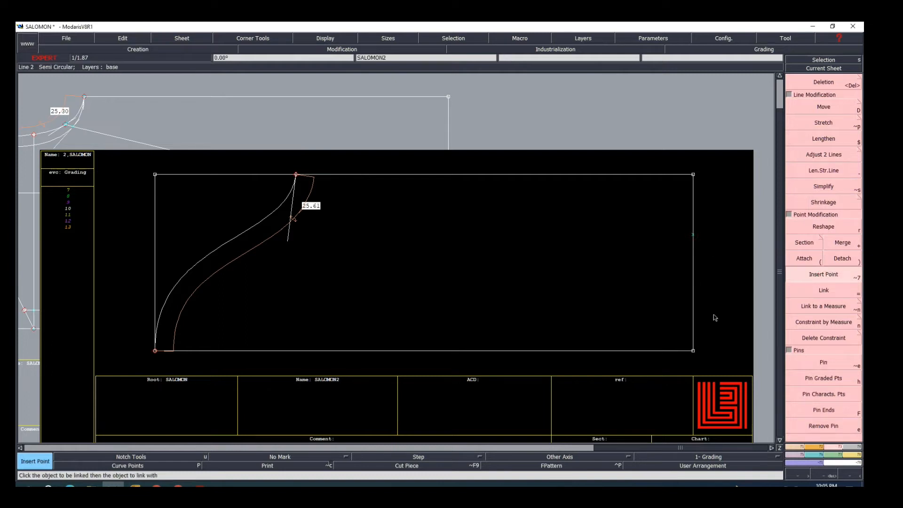
click(797, 447)
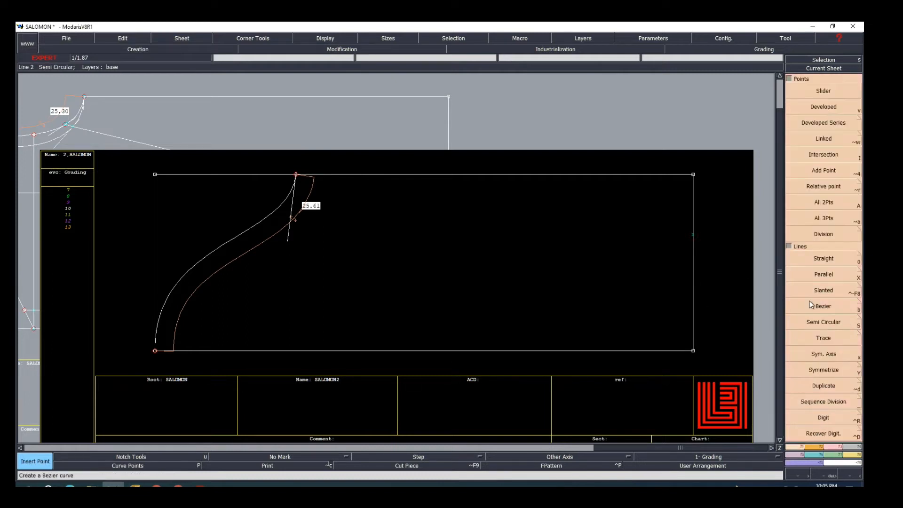
click(823, 259)
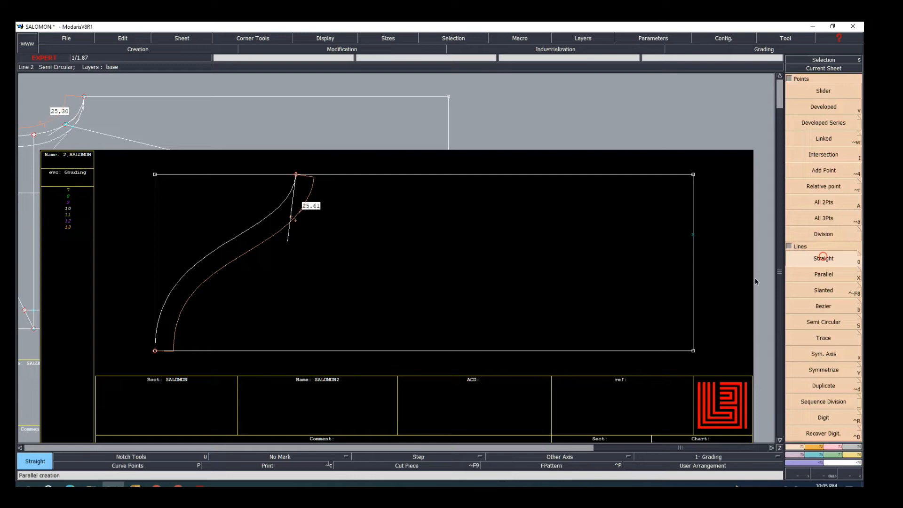
click(693, 234)
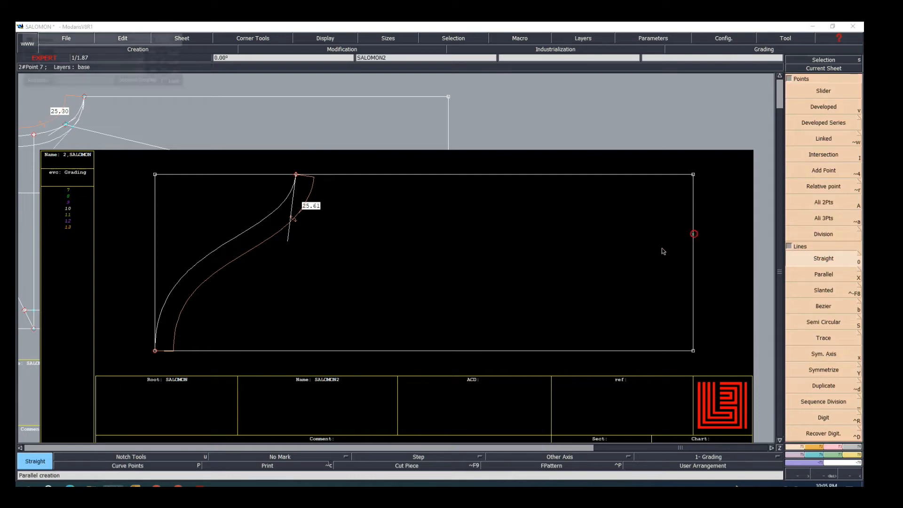
click(296, 175)
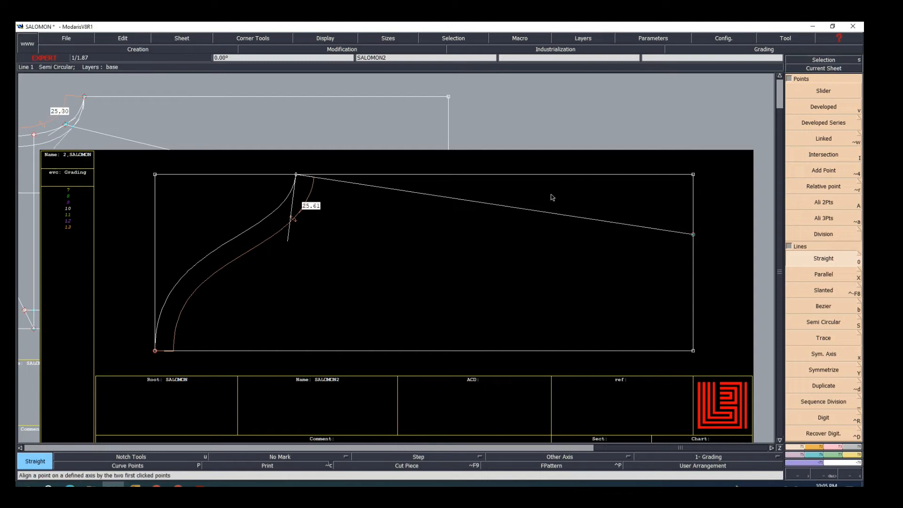
Start deleting the surplus construction lines of the sleeve rectangle
key(Delete)
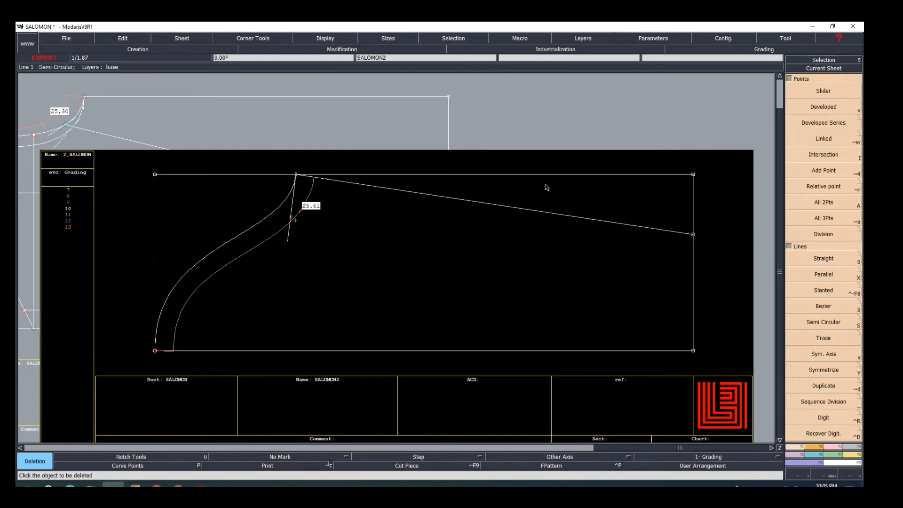
Delete the upper horizontal, upper end and opposite vertical construction lines around the shape on the SALOMON2 sheet
click(529, 175)
click(694, 178)
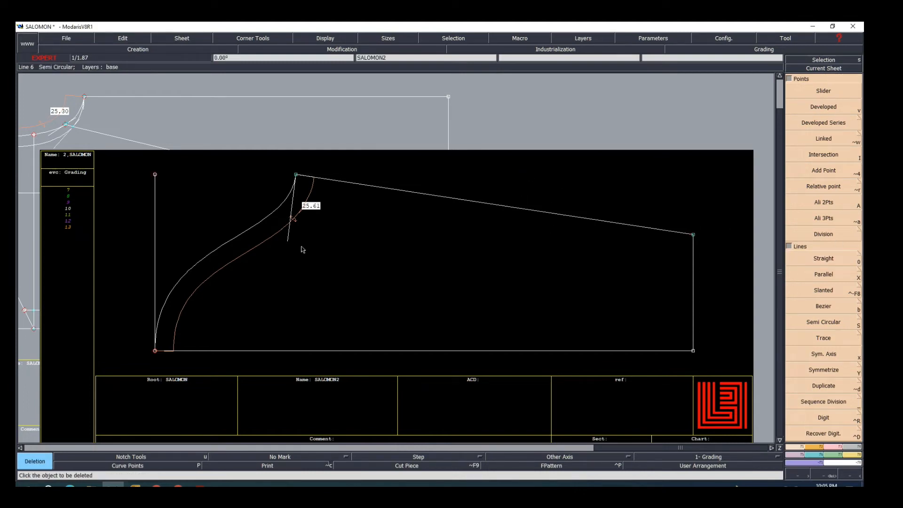
click(156, 182)
scroll(292, 256, down, 6)
scroll(323, 252, up, 5)
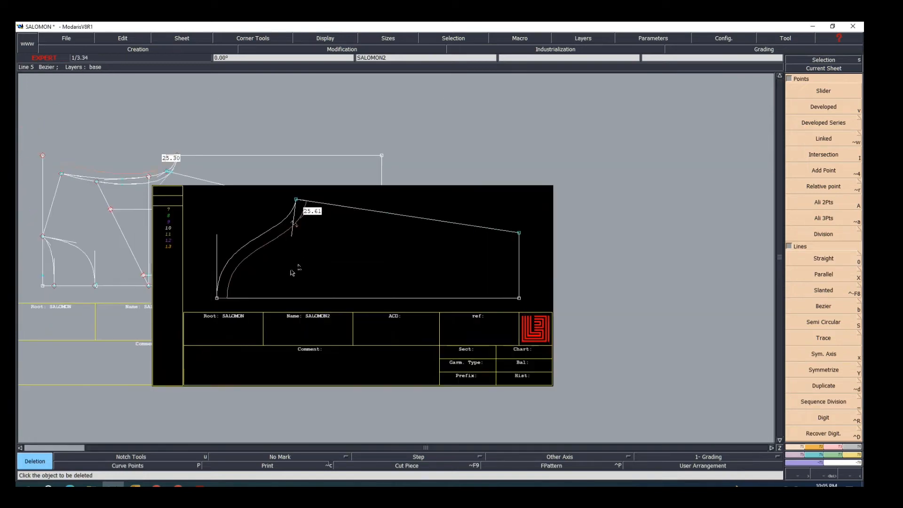
Switch to the jacket tech pack PDF, examine the measurement chart and the dimensioned front and back sketches, and return to Modaris
key(alt+Tab)
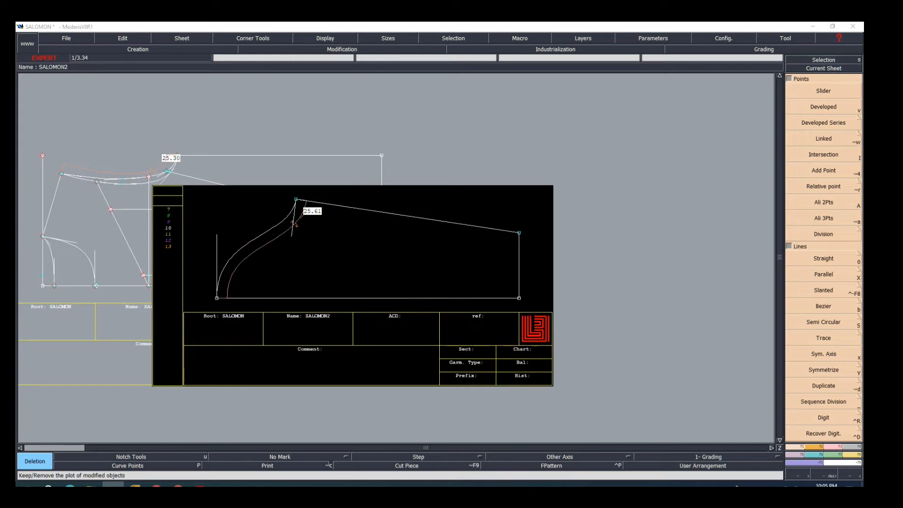
scroll(589, 338, up, 1)
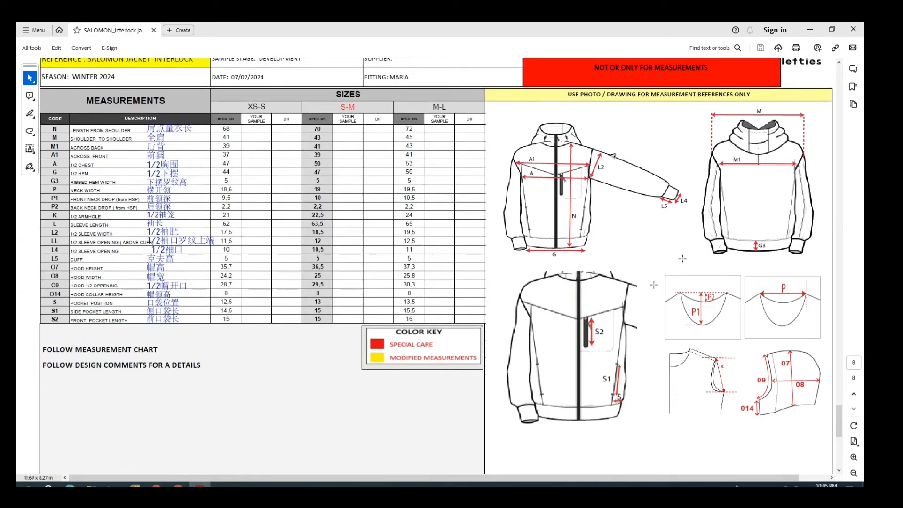
scroll(597, 325, up, 6)
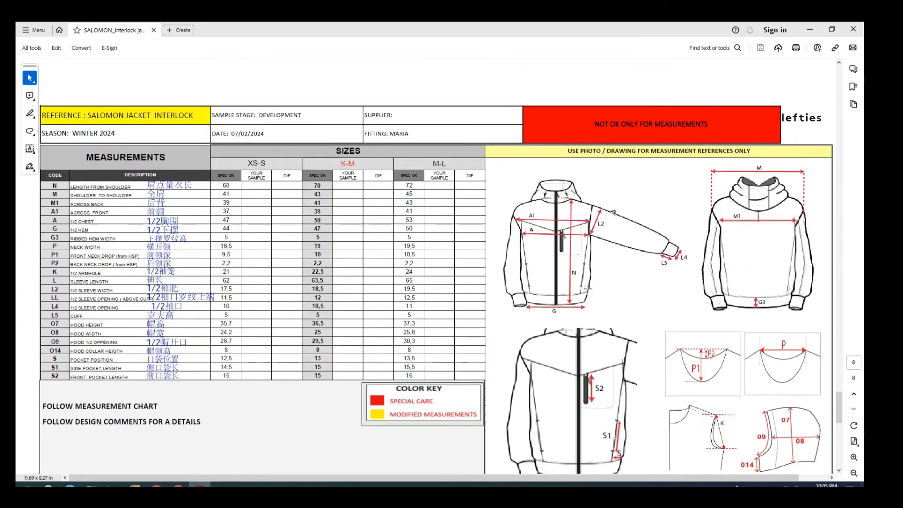
scroll(589, 292, up, 3)
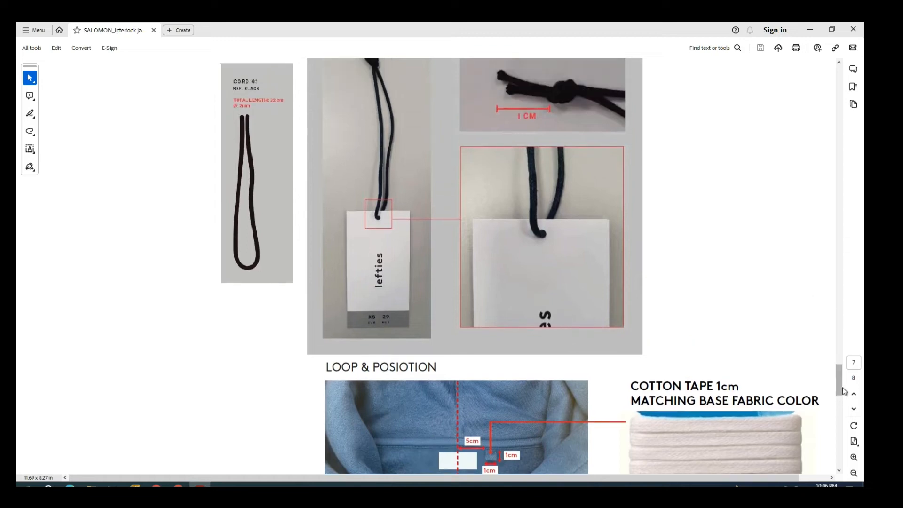
drag(839, 391, 835, 269)
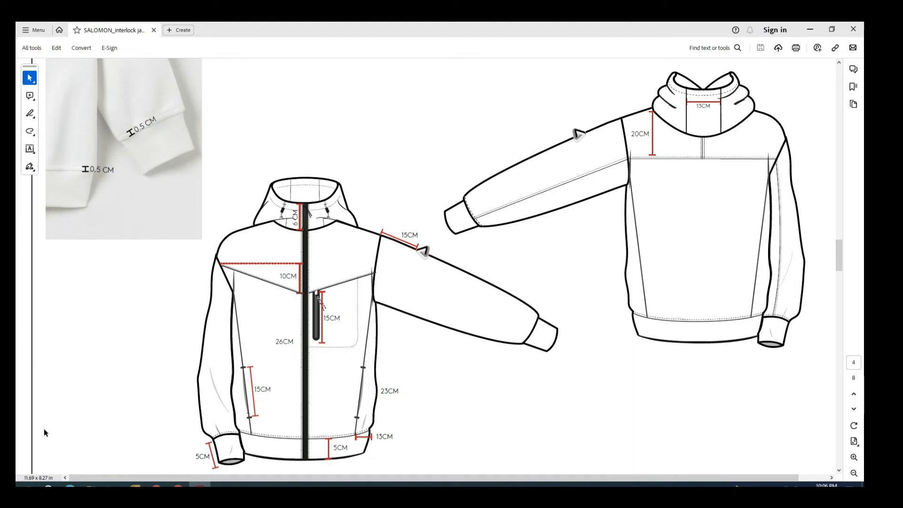
click(114, 486)
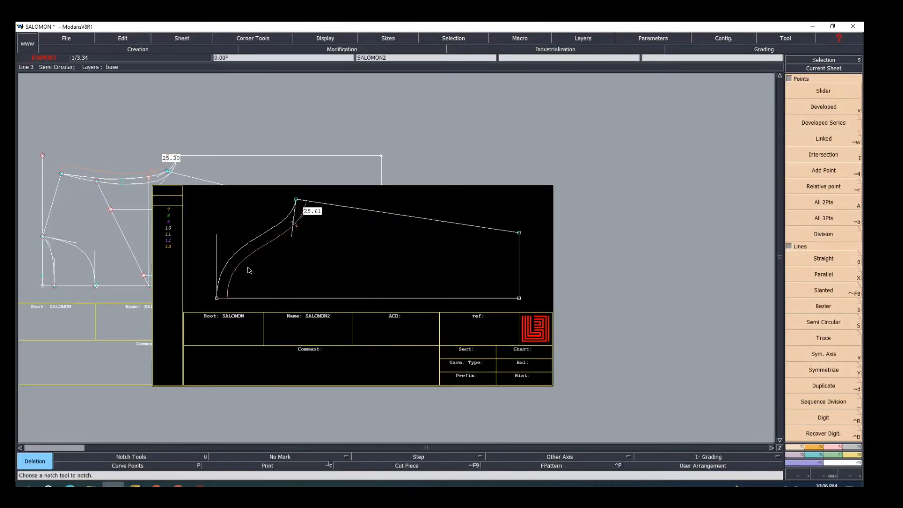
Examine the armhole and slanted panel line on the SALOMON sheet and the cap curve on the SALOMON2 sheet
click(105, 213)
scroll(173, 173, up, 2)
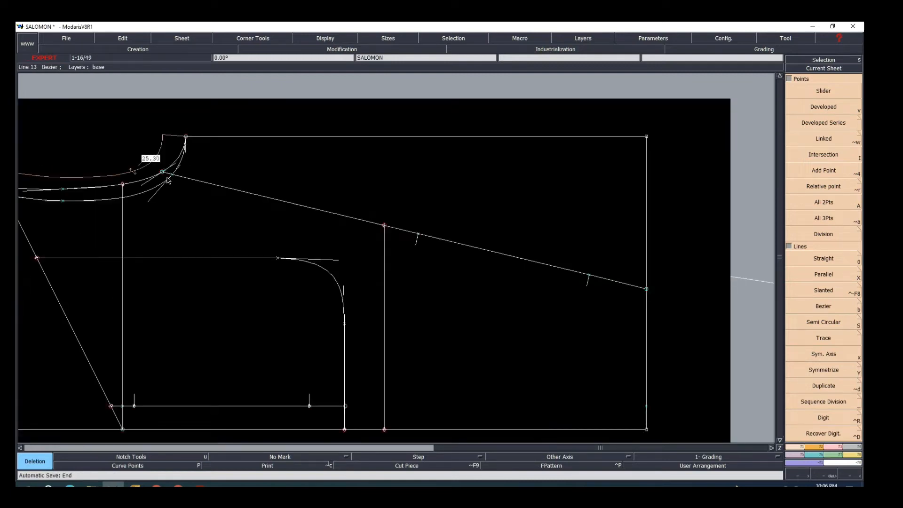
scroll(168, 180, up, 1)
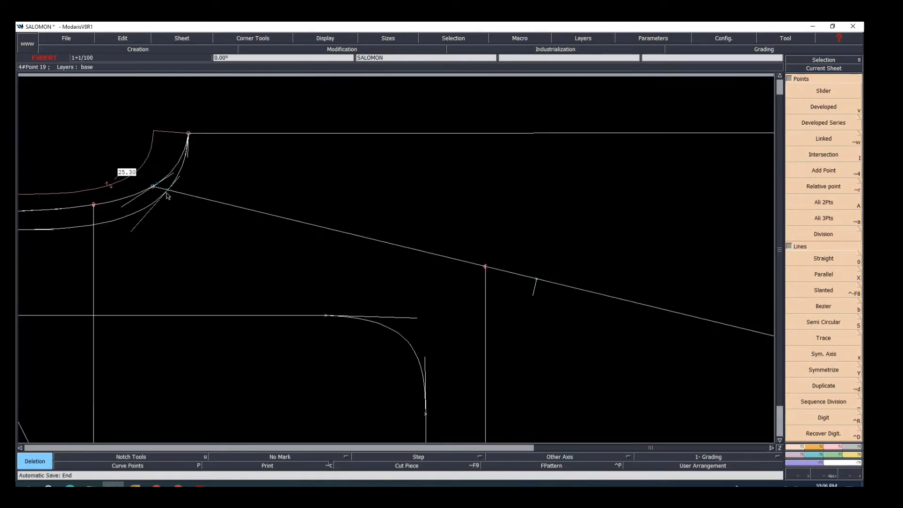
scroll(195, 200, down, 2)
key(Page_Down)
key(Page_Down)
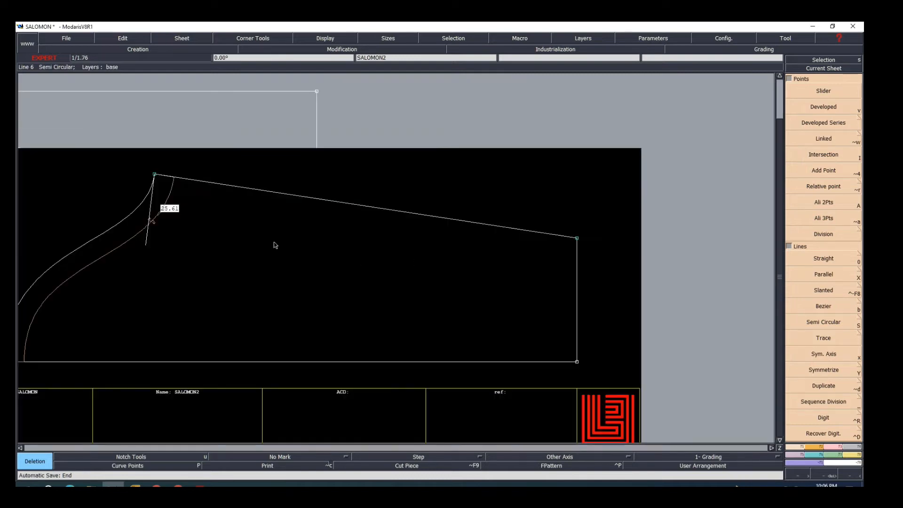
scroll(275, 245, down, 2)
scroll(166, 228, up, 3)
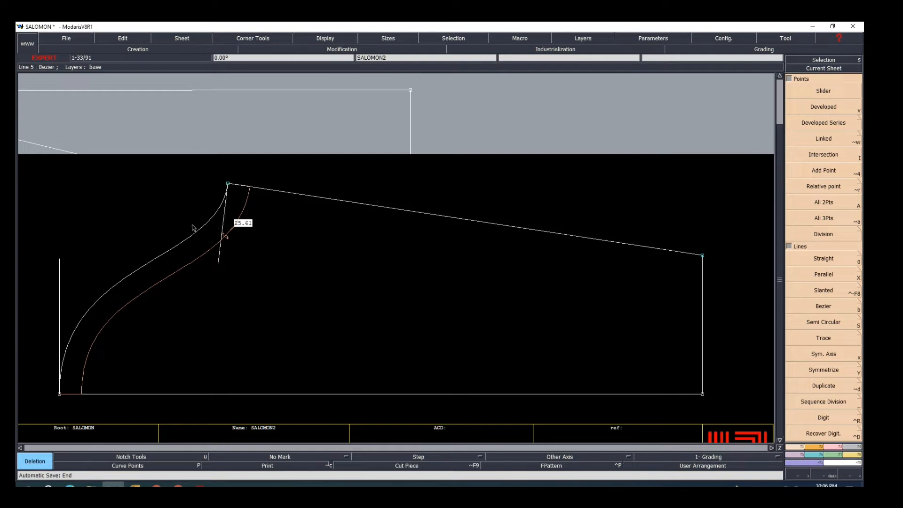
Try to place a developed point on the SALOMON2 cap curve, measured from its junction with the slanted line
key(v)
click(228, 183)
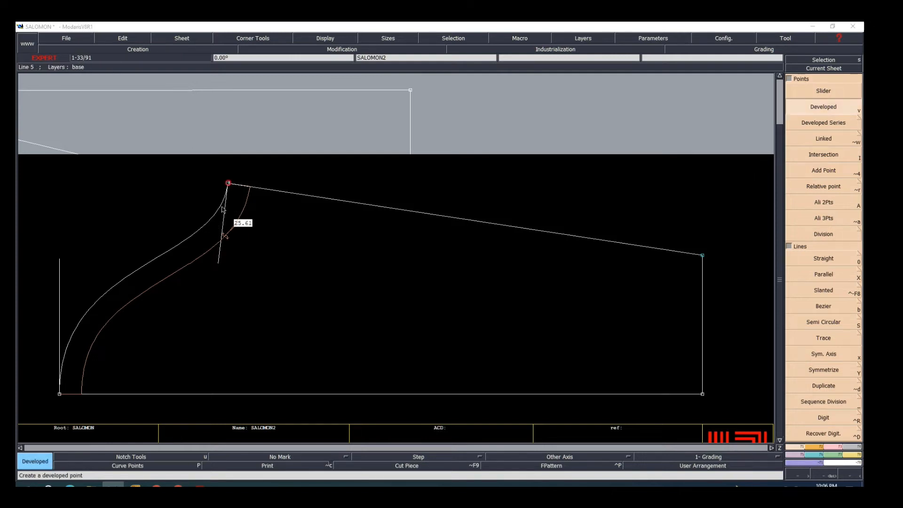
click(200, 252)
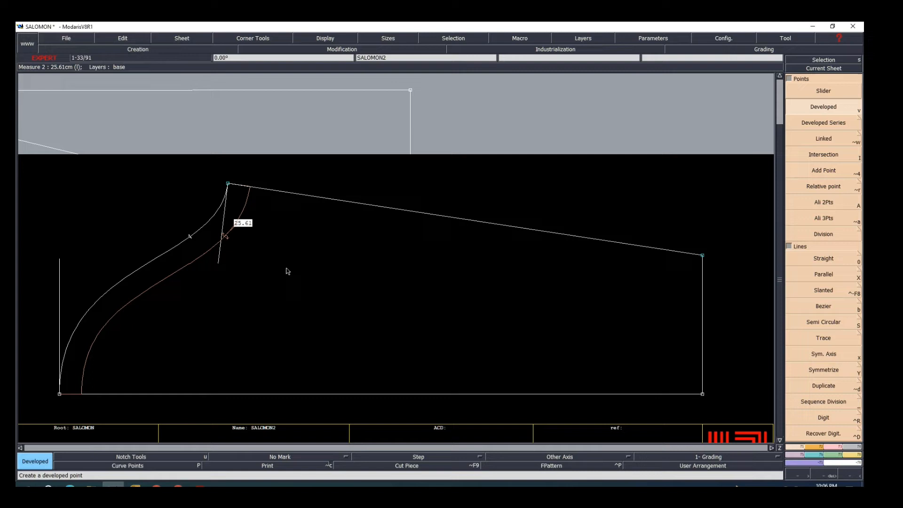
Check the dimensioned jacket sketches in the PDF again and examine where the SALOMON sheet's slanted panel line meets the armhole
click(200, 484)
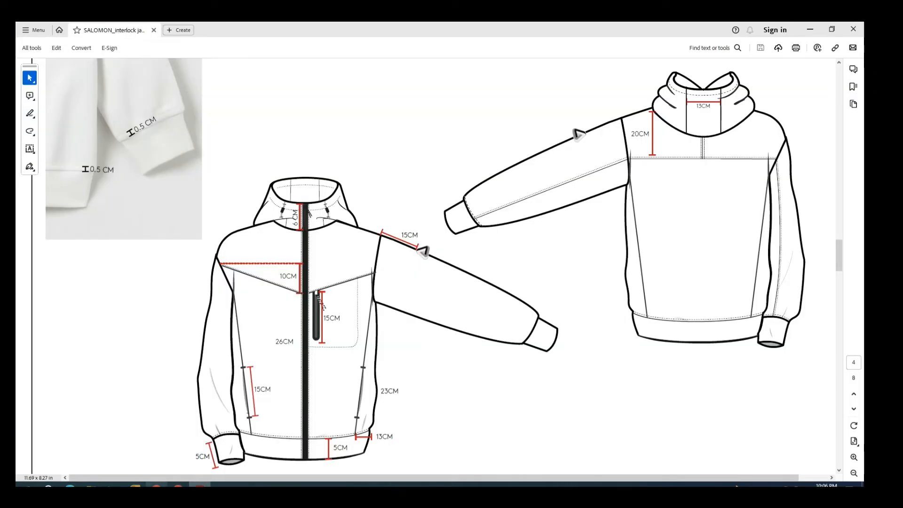
key(alt+Tab)
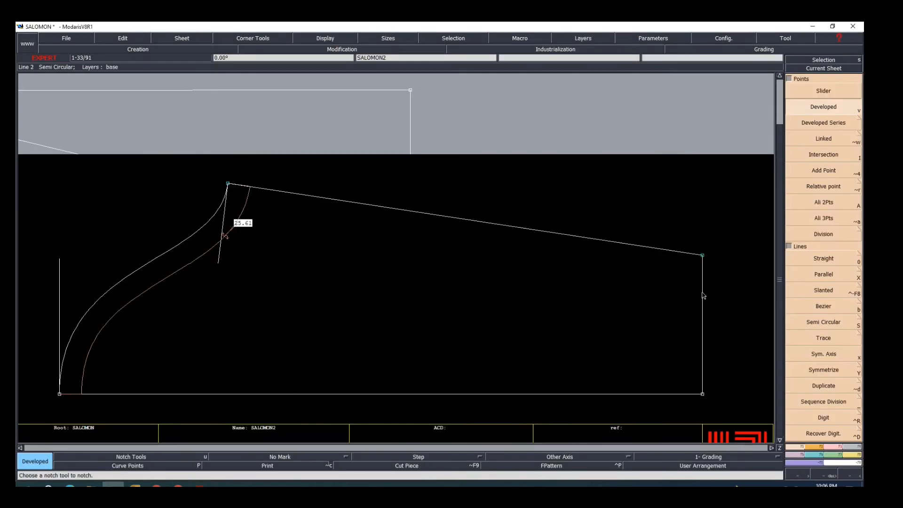
click(326, 113)
scroll(396, 215, down, 1)
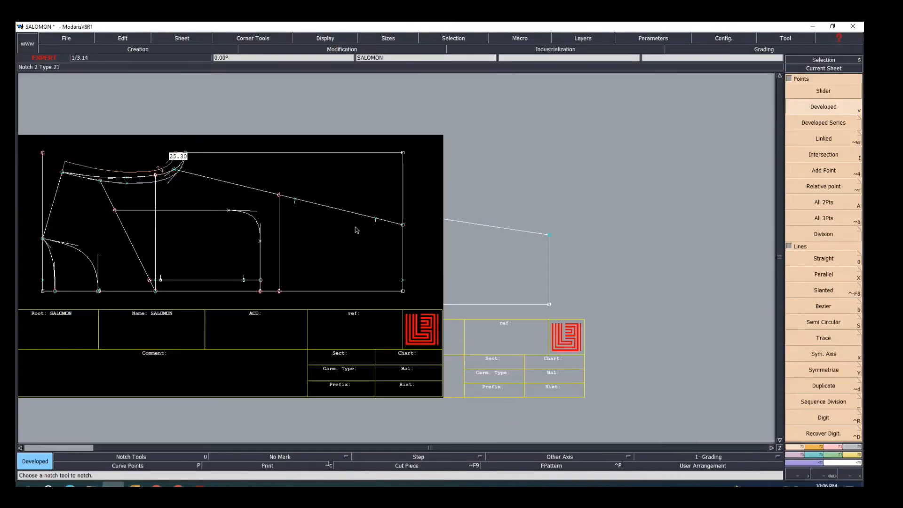
scroll(339, 231, down, 1)
scroll(289, 222, up, 1)
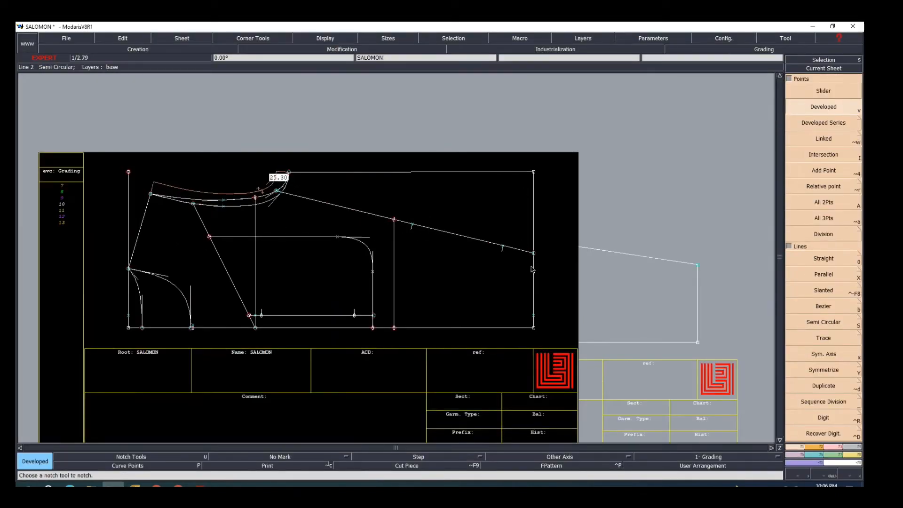
scroll(412, 219, up, 1)
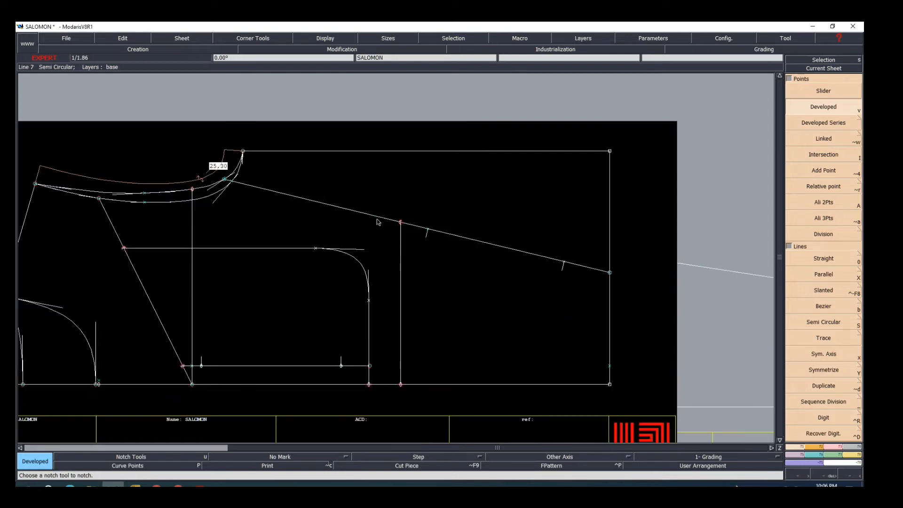
scroll(459, 257, down, 1)
scroll(330, 226, up, 1)
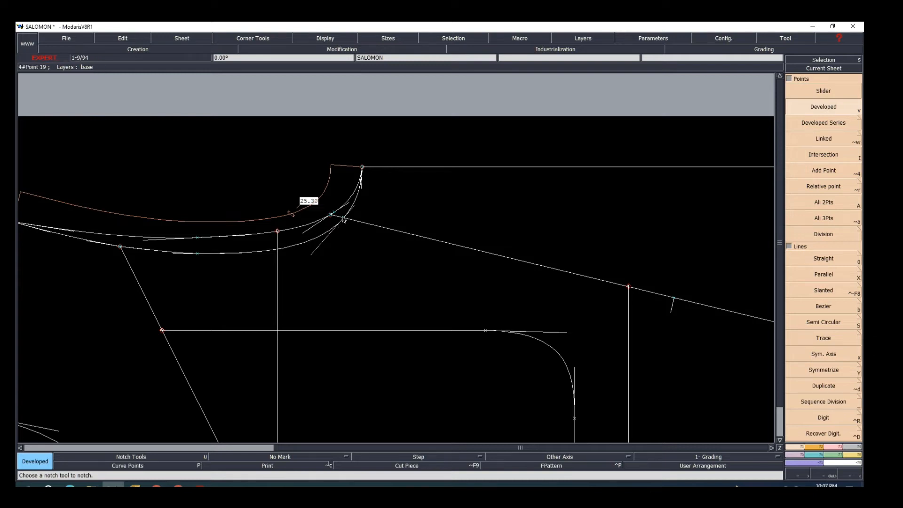
Try to add a notch where the slanted panel line crosses the lower armhole curve, and undo it
key(r)
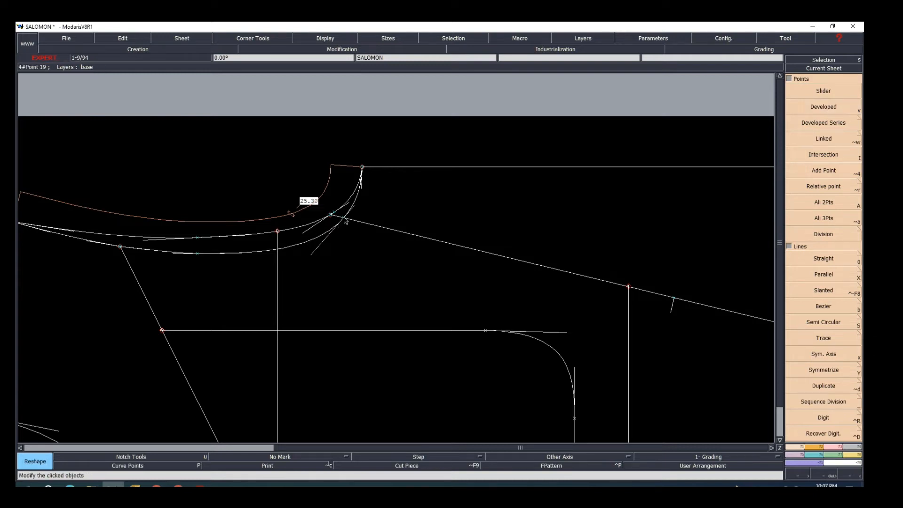
key(u)
click(344, 220)
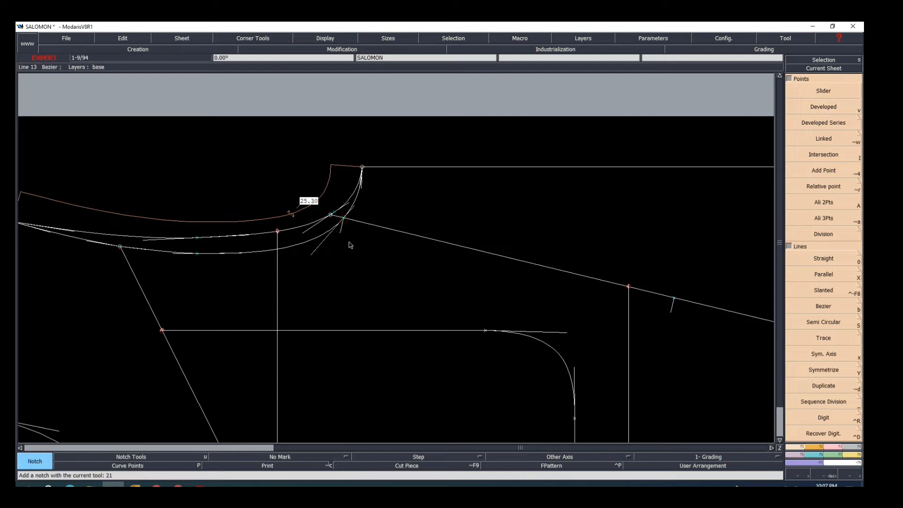
key(ctrl+z)
Place a developed point on the lower armhole curve at a curve length of -2.00 cm from the slanted panel line
key(v)
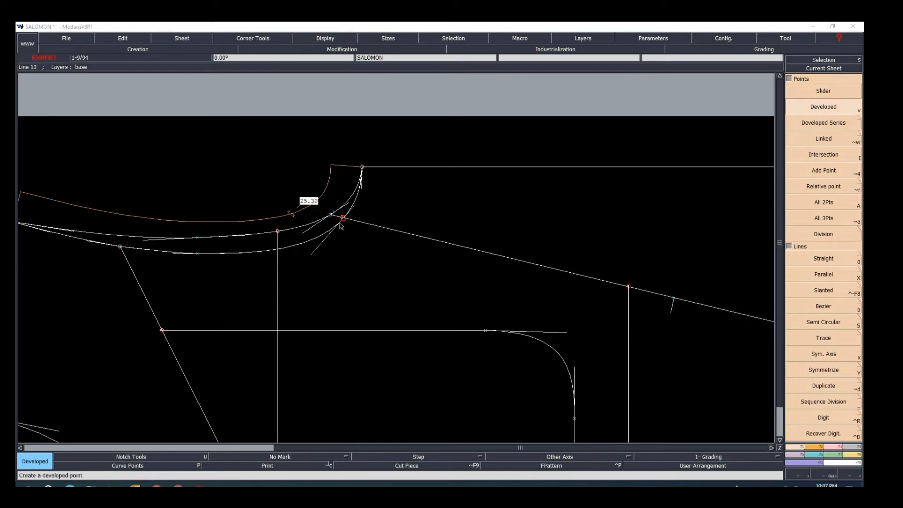
click(343, 220)
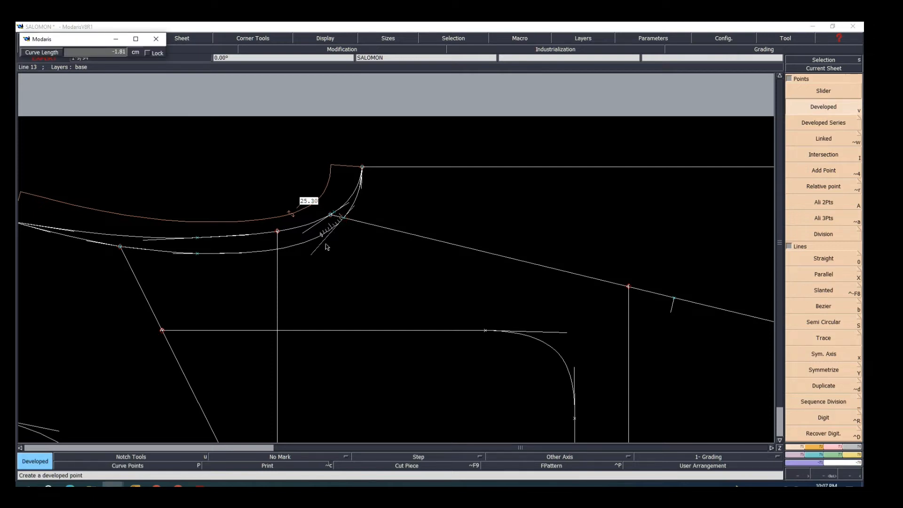
key(Down)
text(-2.00)
key(Return)
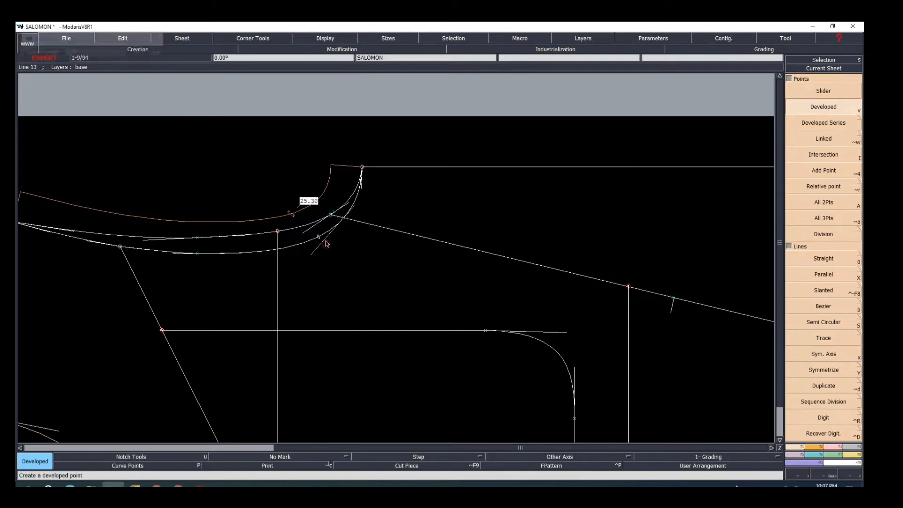
Try to place a developed point on the upper armhole curve from the slanted line's end point, and undo it
click(331, 216)
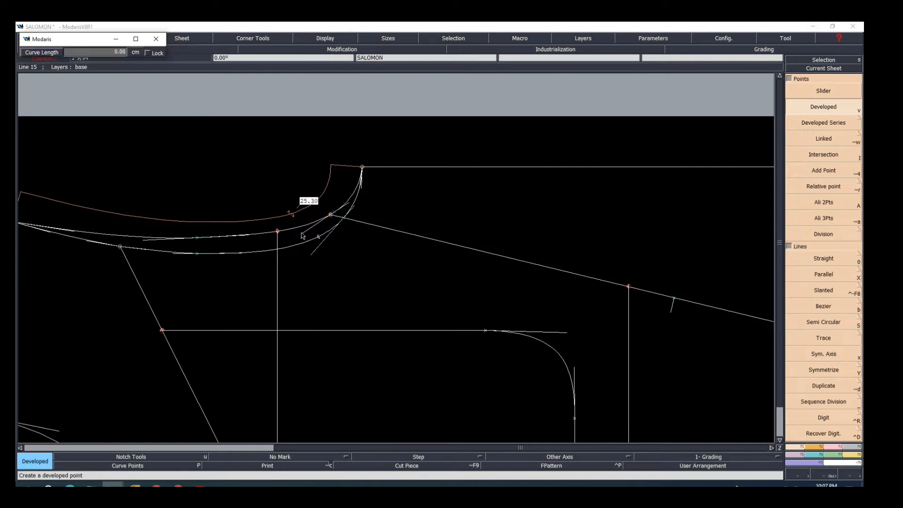
click(302, 233)
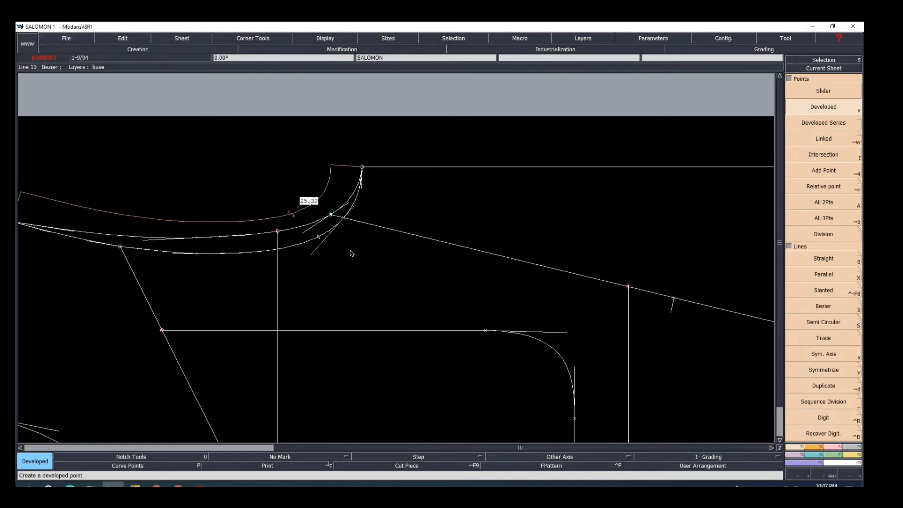
key(ctrl+z)
Delete the slanted panel line running from the armhole to the hem on the SALOMON sheet
scroll(351, 282, down, 10)
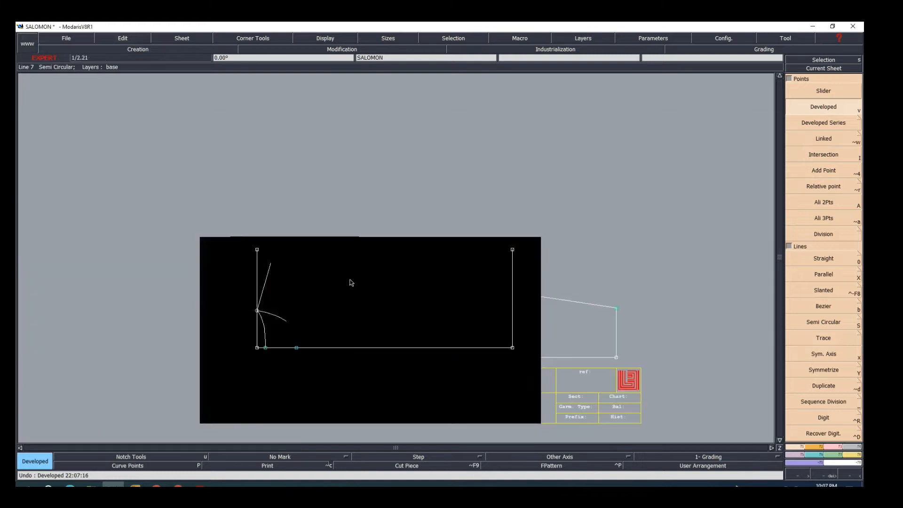
scroll(328, 259, up, 9)
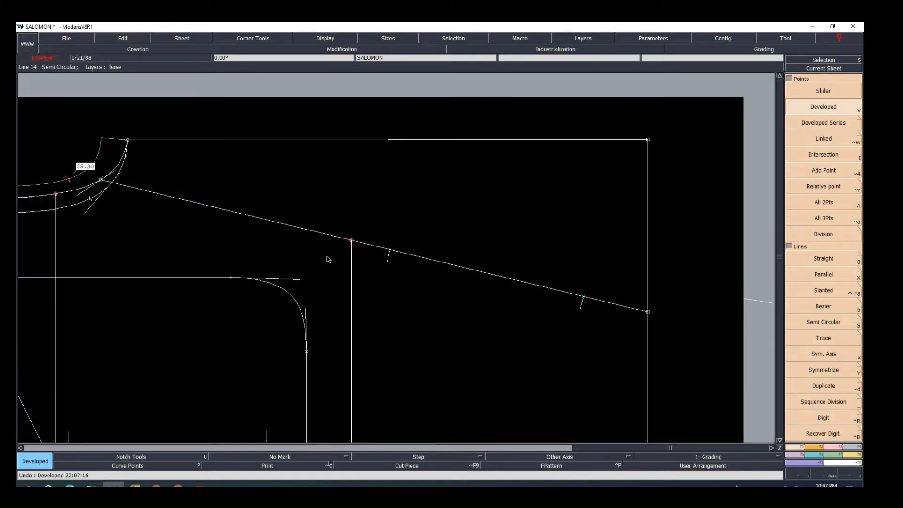
key(Delete)
click(309, 234)
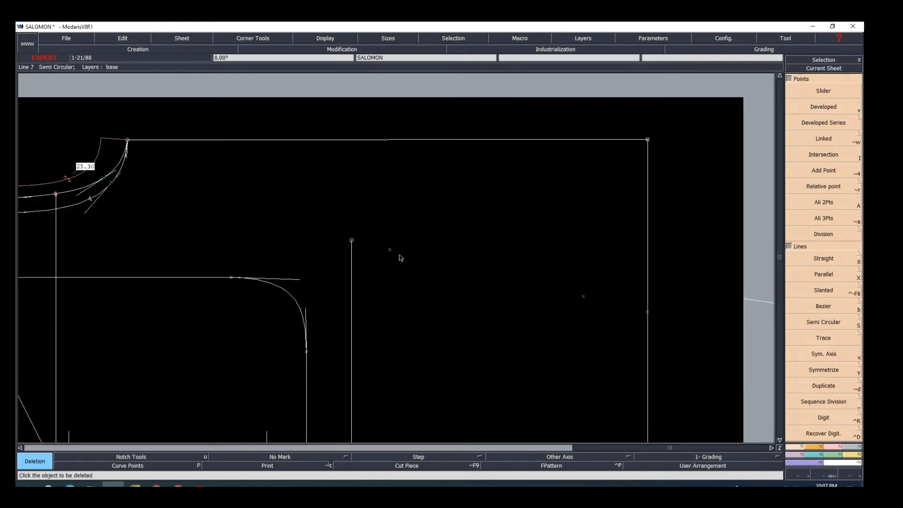
Insert the developed point into the lower armhole curve as a curve point
scroll(427, 269, down, 9)
scroll(298, 258, up, 10)
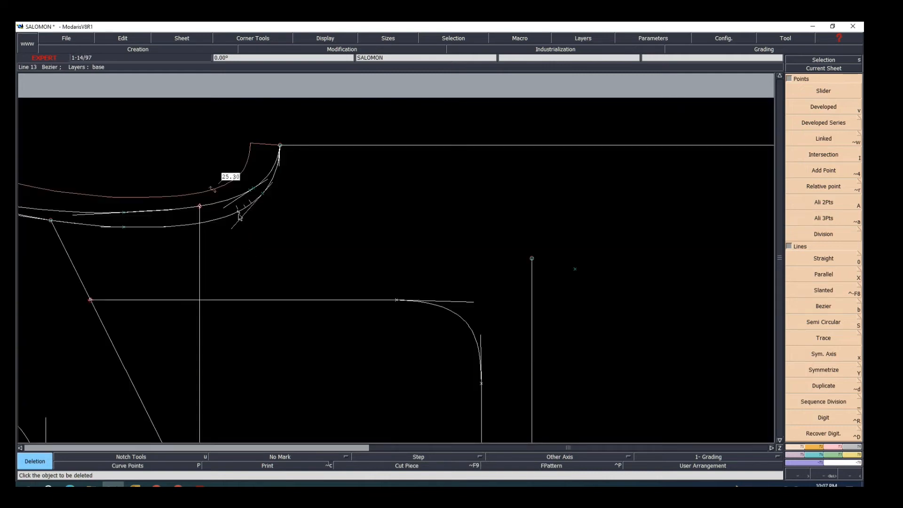
key(Insert)
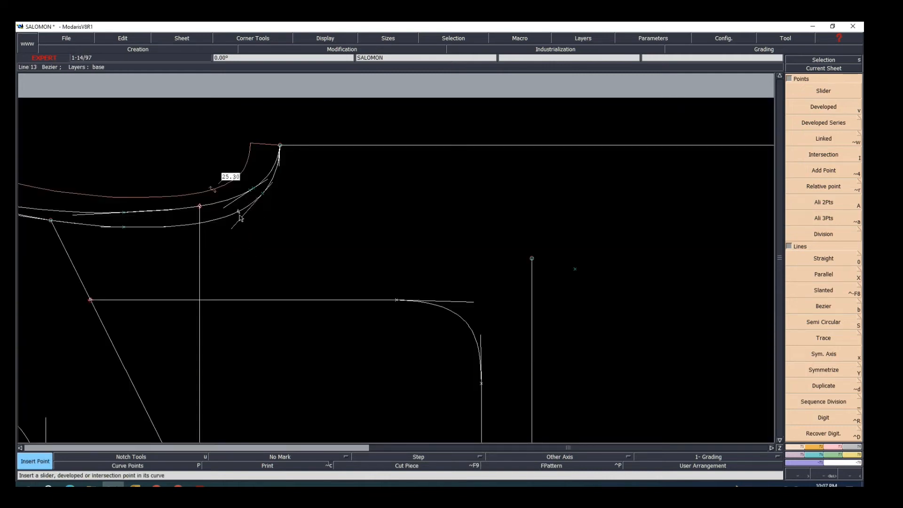
click(238, 211)
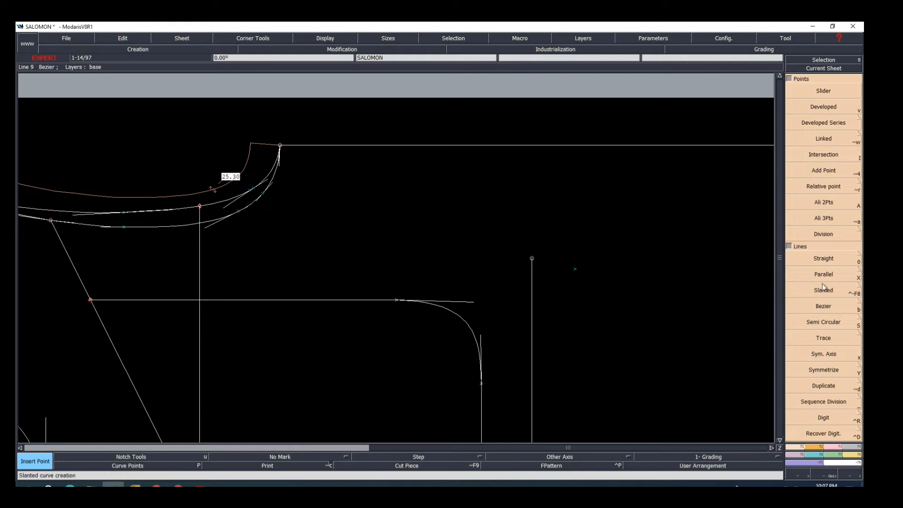
Draw a straight slanted line from the inserted lower armhole curve point to the relative point on the hem line
click(822, 259)
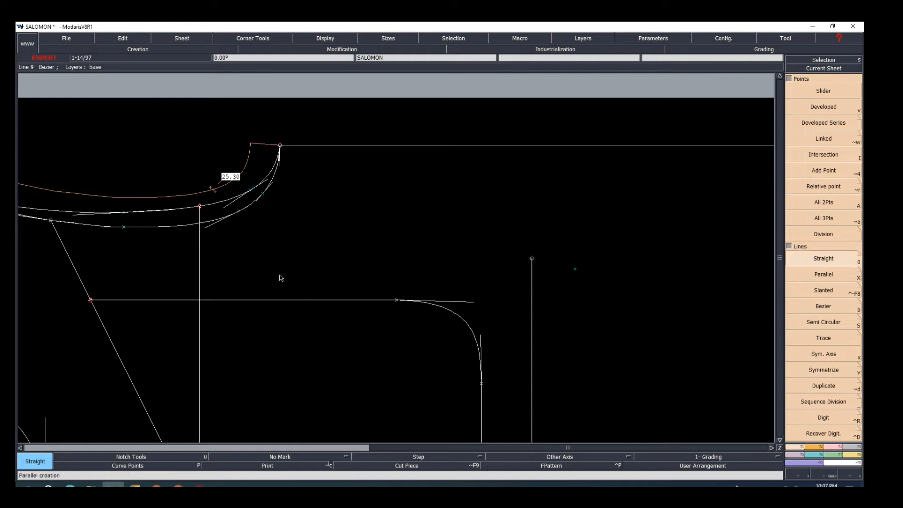
click(239, 211)
scroll(428, 298, down, 3)
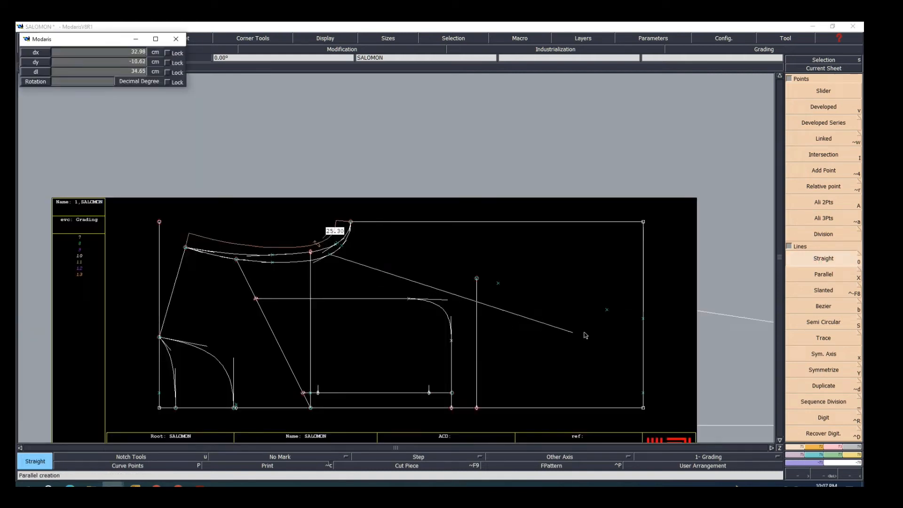
click(643, 318)
scroll(586, 307, up, 2)
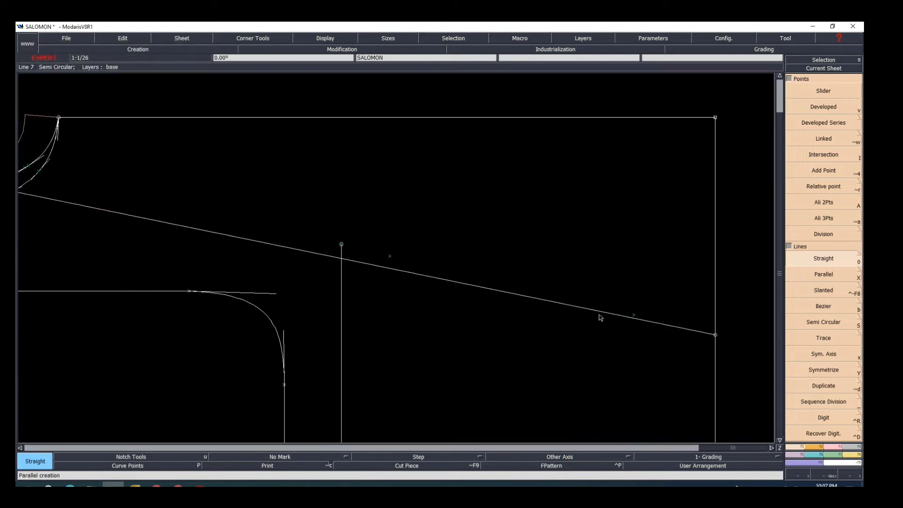
Place a developed point on the new slanted line at a curve length of -5.00 cm from its hem end
key(v)
click(716, 335)
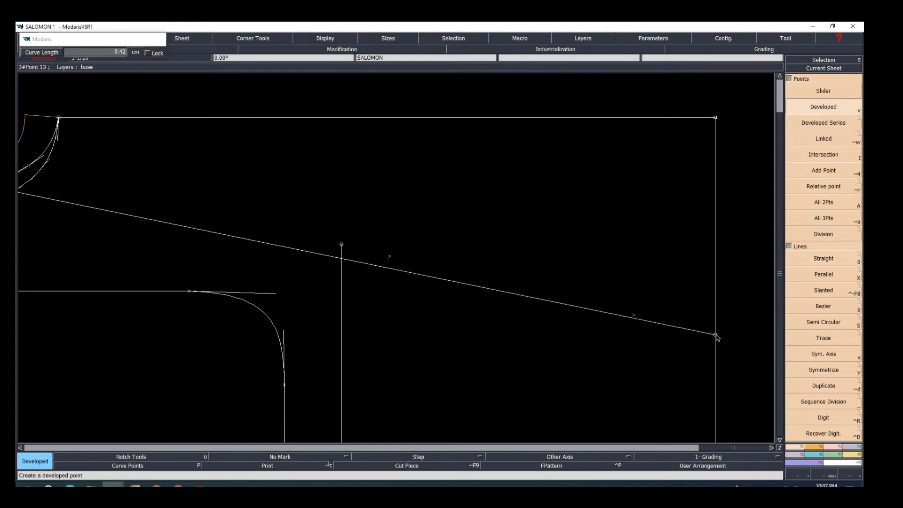
key(Return)
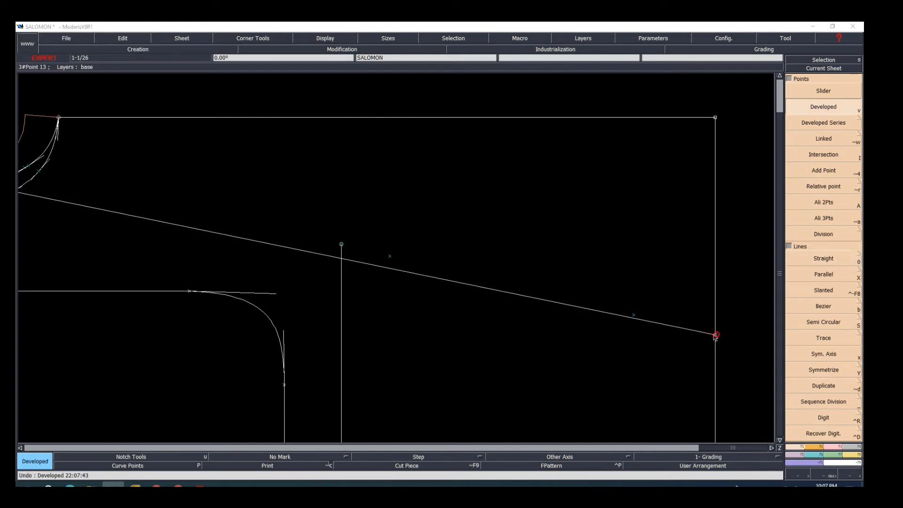
click(716, 336)
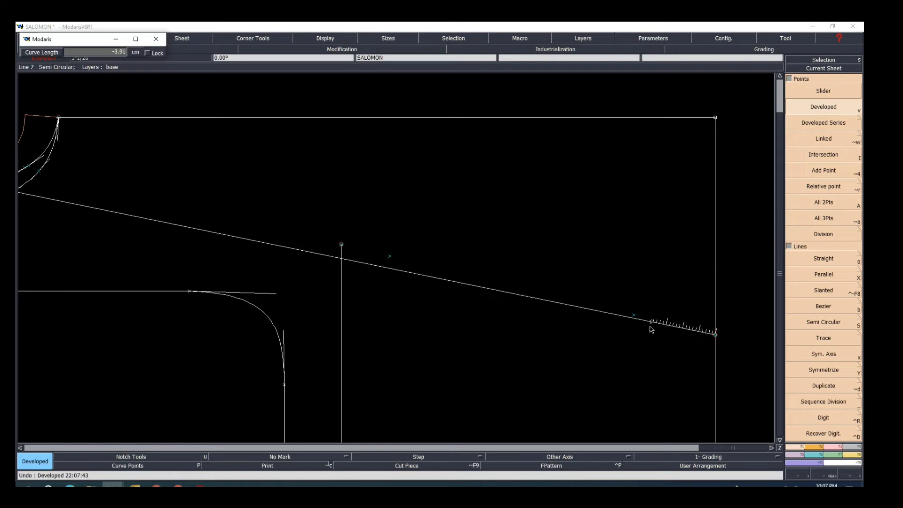
key(BackSpace)
key(Return)
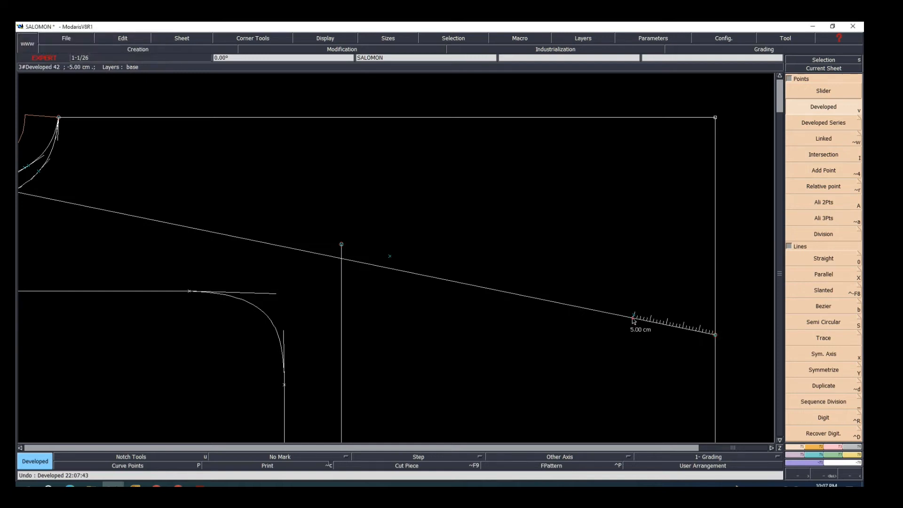
Place a second developed point on the slanted line at a curve length of -15 cm from the first one
click(635, 316)
key(BackSpace)
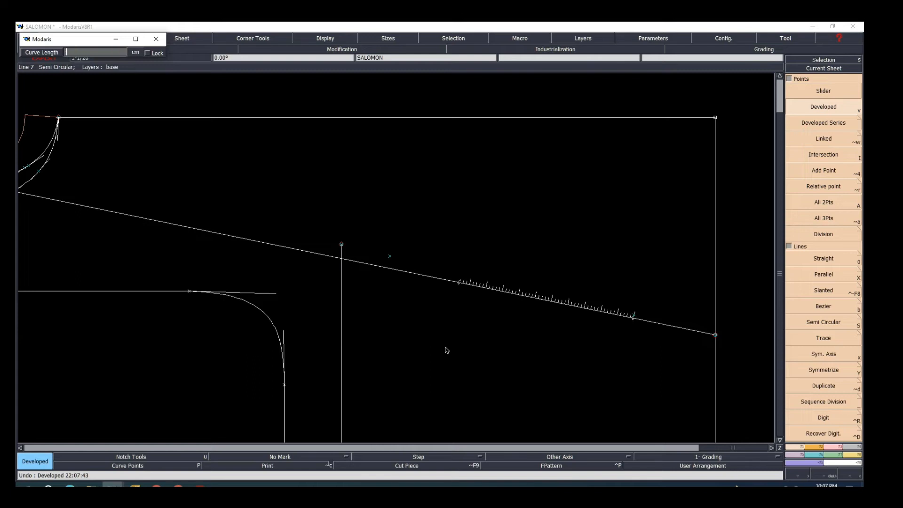
text(-15)
key(Return)
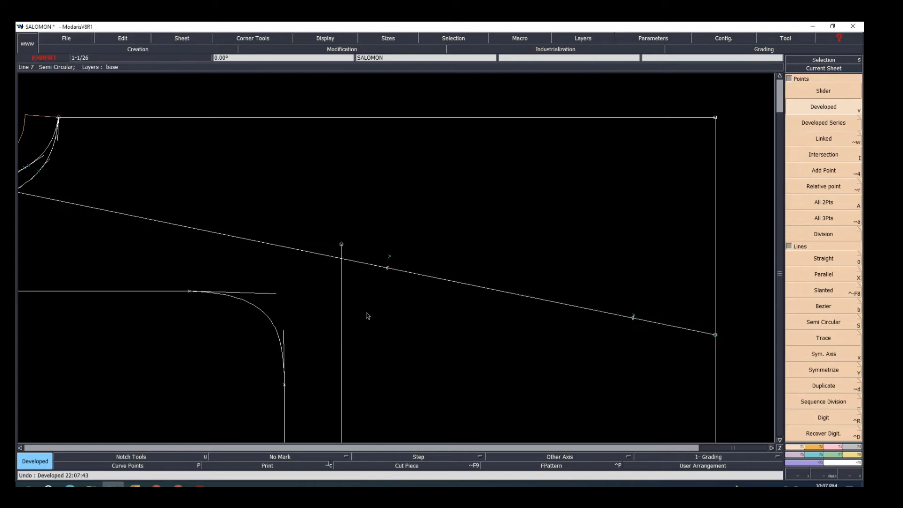
Delete the leftover old point just above the slanted line and insert both developed points into the line as curve points
scroll(330, 272, up, 1)
scroll(359, 274, down, 1)
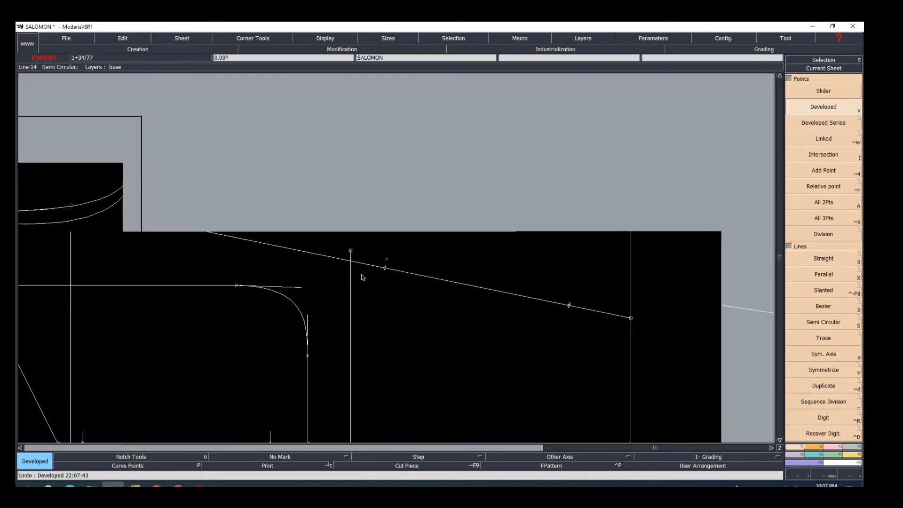
scroll(363, 275, up, 1)
key(Delete)
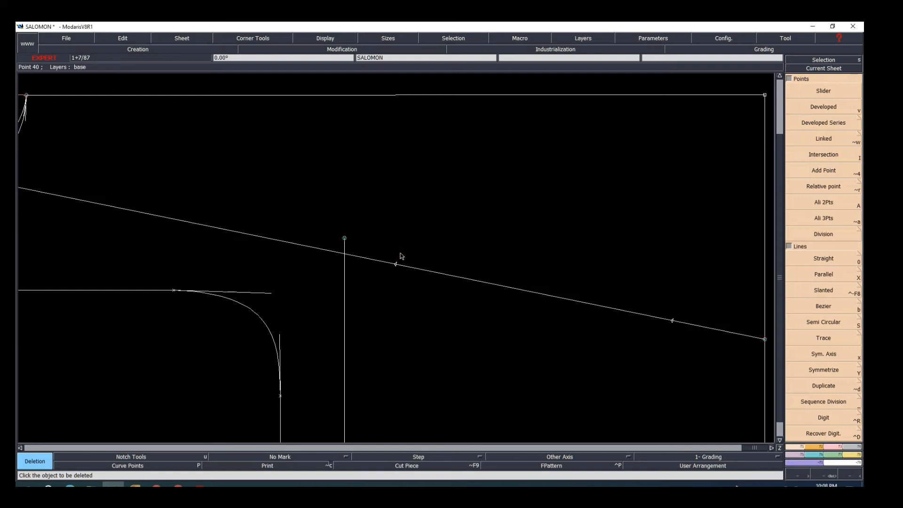
key(Insert)
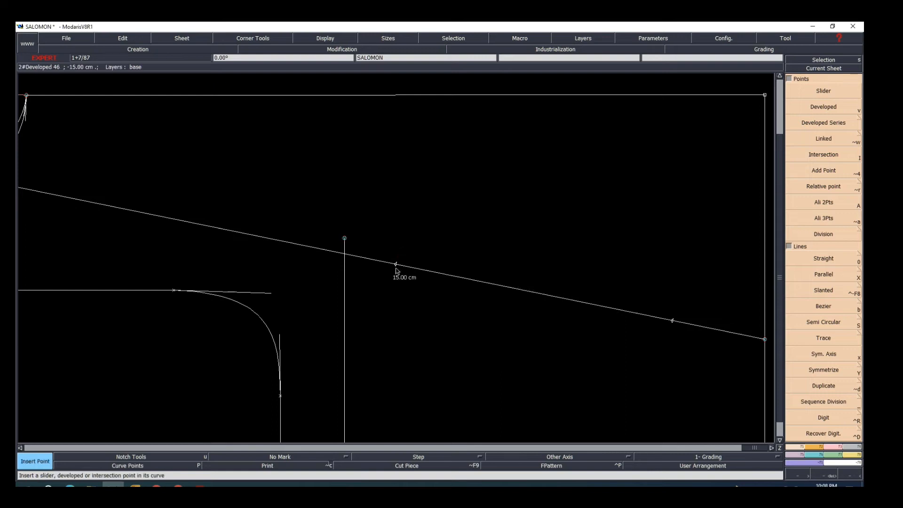
click(674, 321)
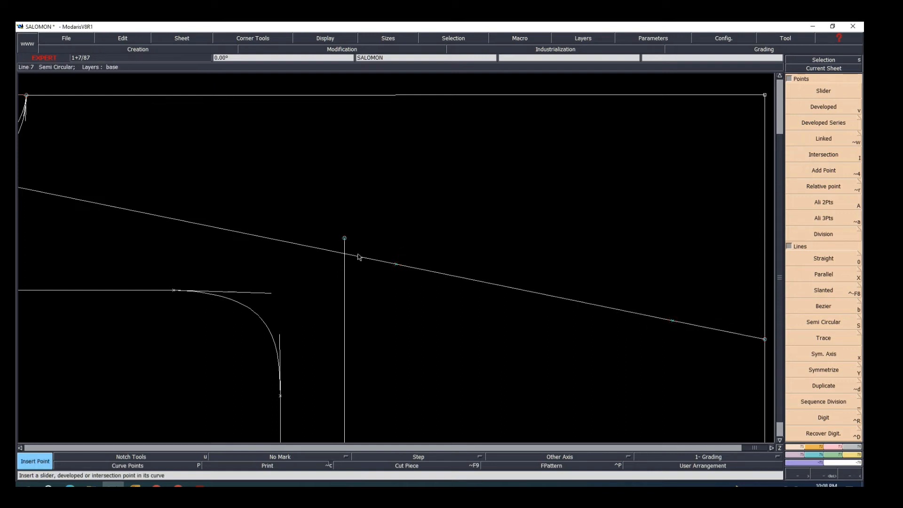
Trim the vertical line beside the pocket to the slanted panel line with Adjust 2 Lines
click(834, 446)
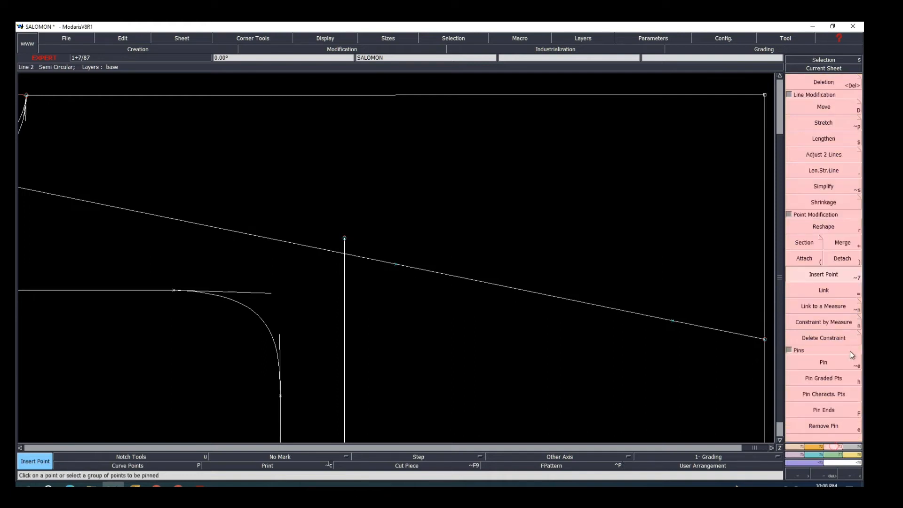
click(823, 156)
click(344, 270)
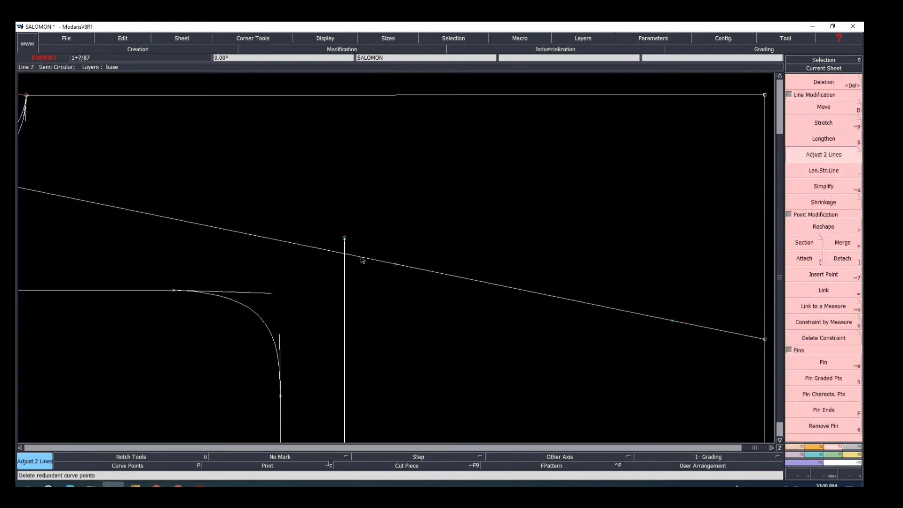
click(360, 256)
scroll(382, 275, down, 3)
scroll(377, 280, up, 3)
scroll(375, 280, down, 3)
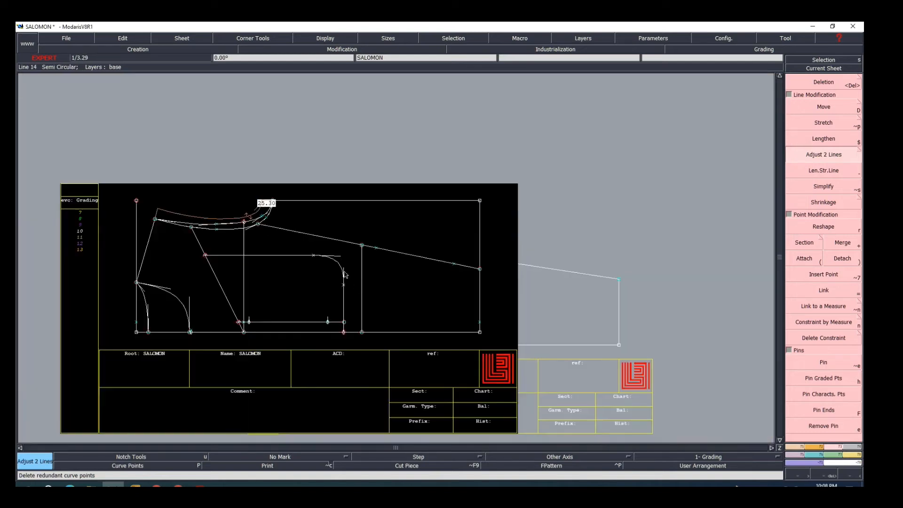
Create a dynamic length measure on the lower armhole curve between the slanted line's end and the underarm point
scroll(278, 228, up, 2)
scroll(277, 228, up, 2)
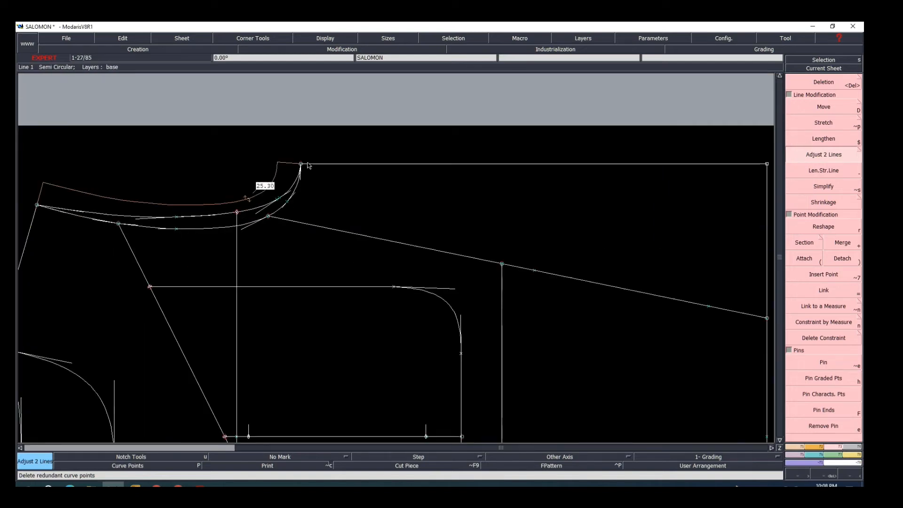
scroll(303, 227, up, 1)
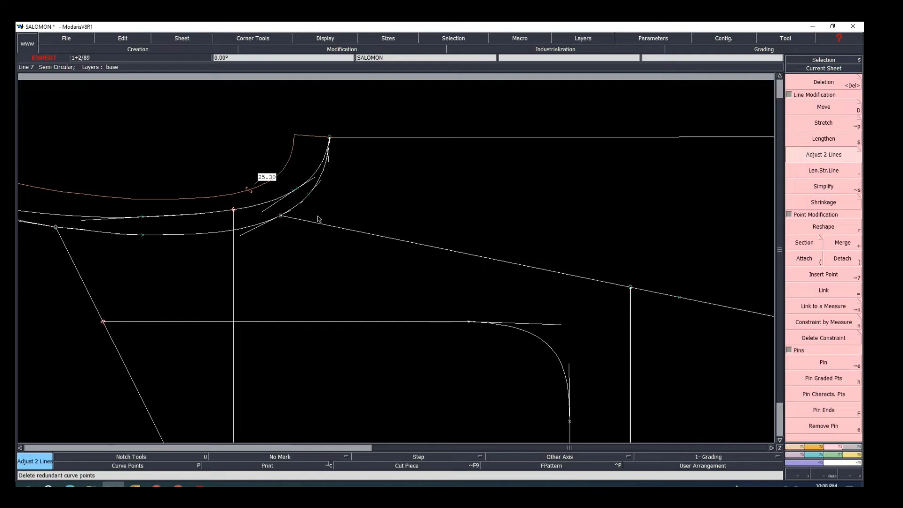
key(l)
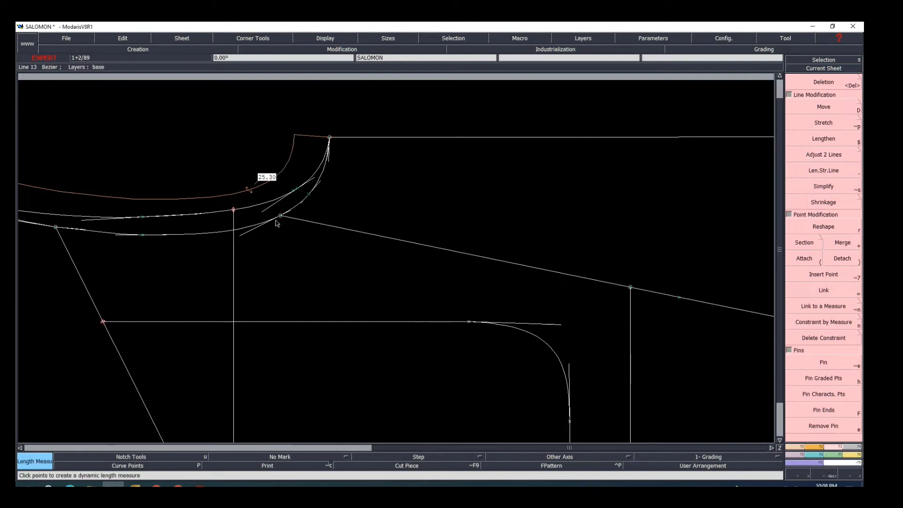
click(281, 216)
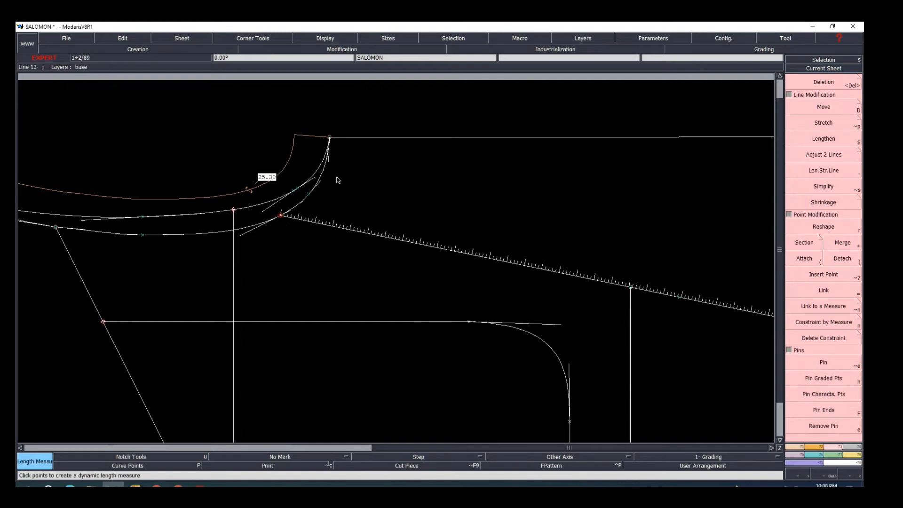
click(329, 138)
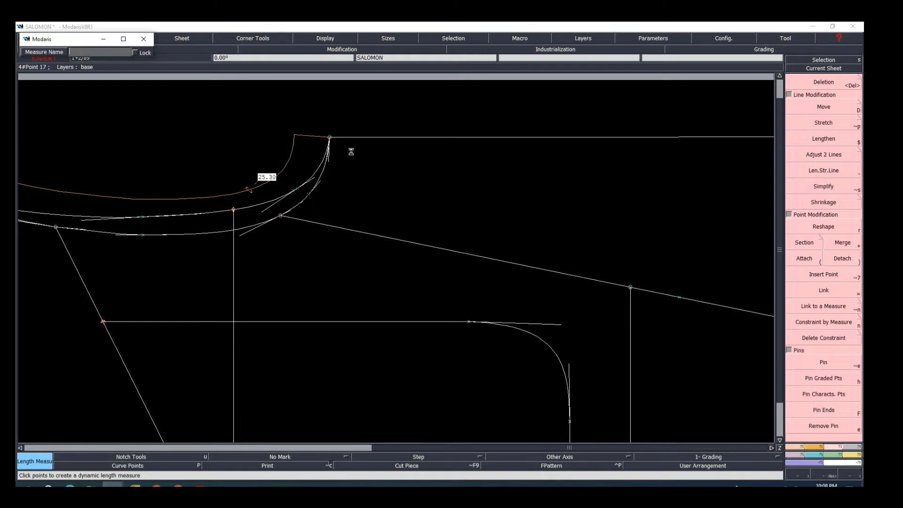
key(Return)
scroll(319, 156, up, 1)
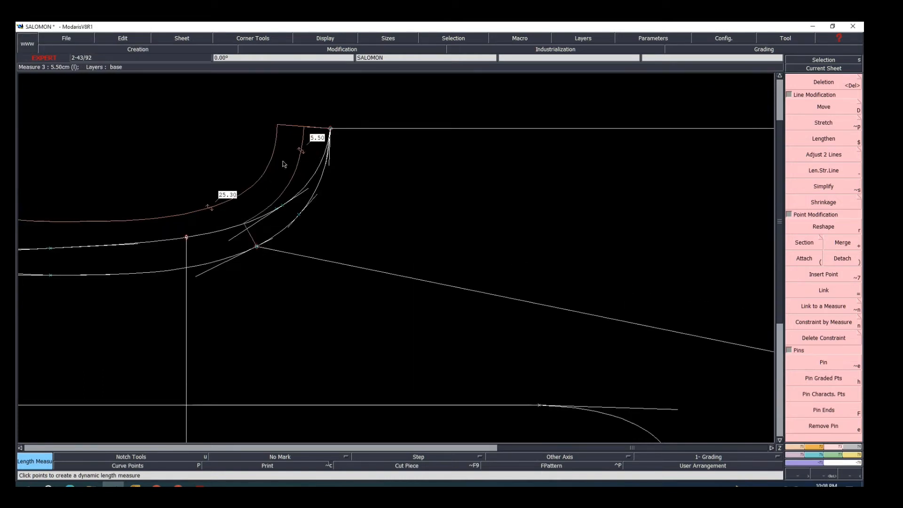
Place a developed point on the sleeve cap curve of SALOMON2 at a curve length of -6.00 cm from the underarm point
scroll(283, 232, down, 3)
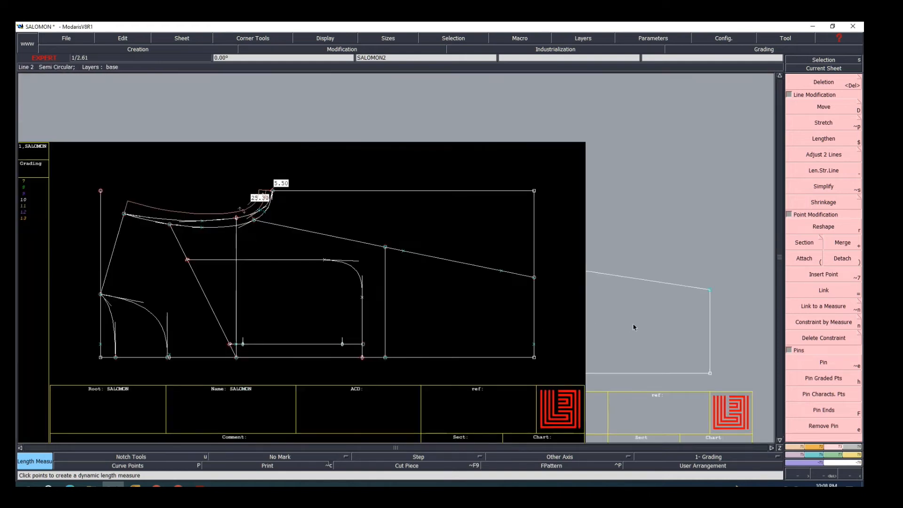
scroll(383, 271, up, 1)
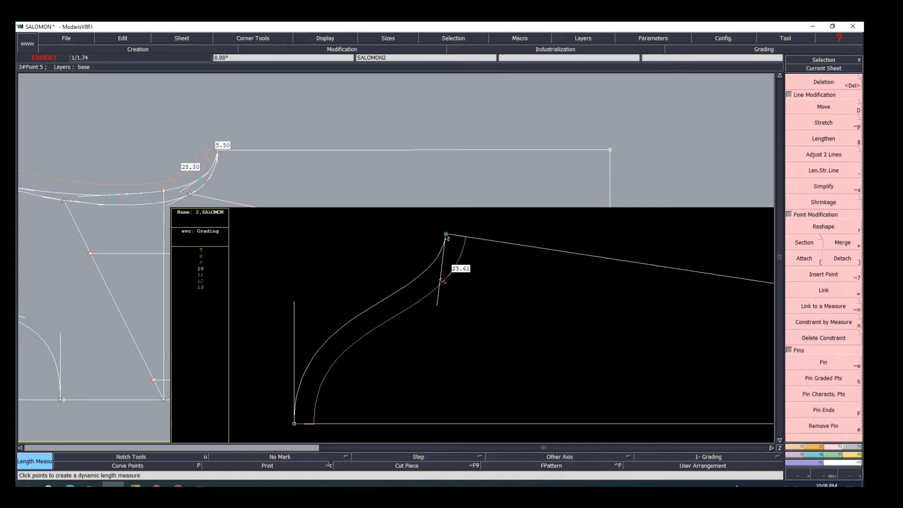
key(d)
click(446, 234)
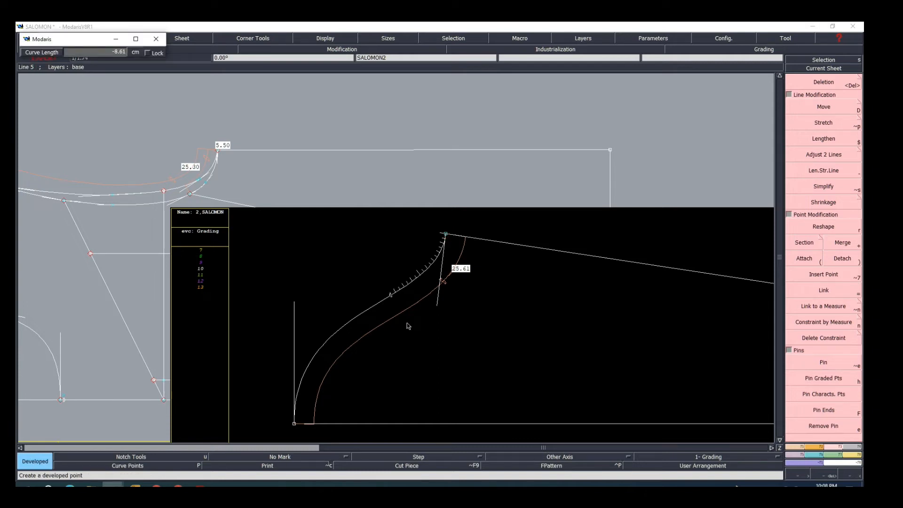
key(Down)
text(-)
key(Return)
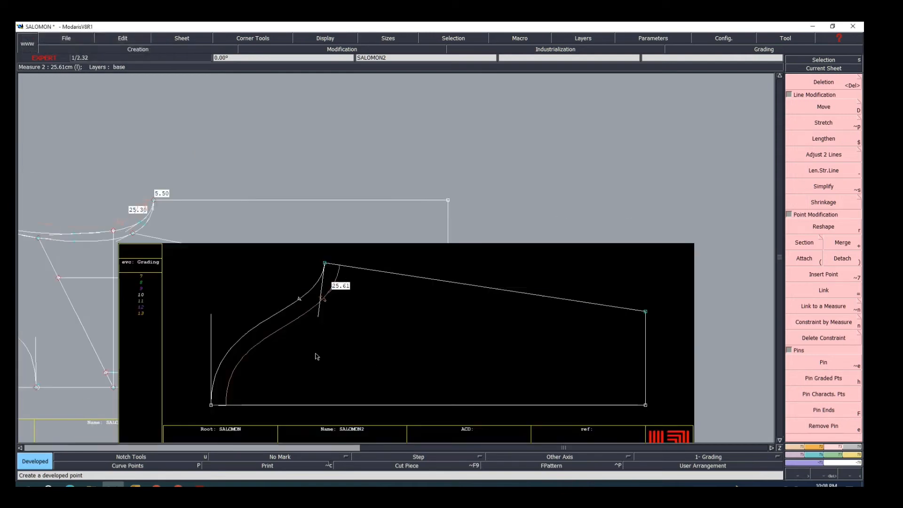
Draw a straight line from the developed point on the sleeve cap to the sleeve's cuff edge
scroll(273, 323, up, 2)
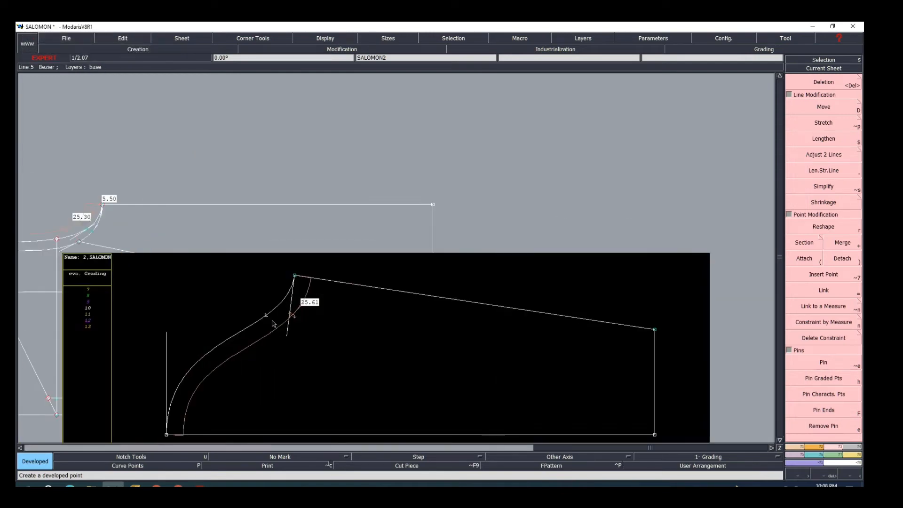
key(l)
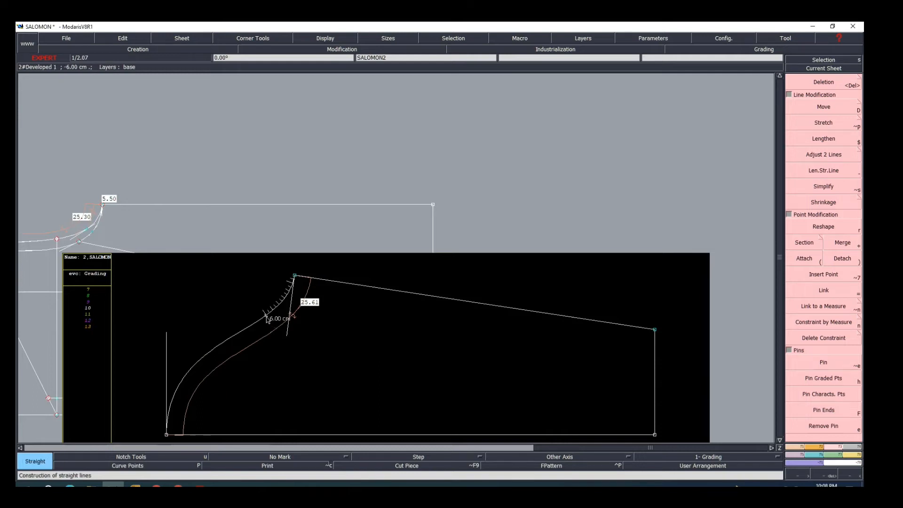
click(267, 317)
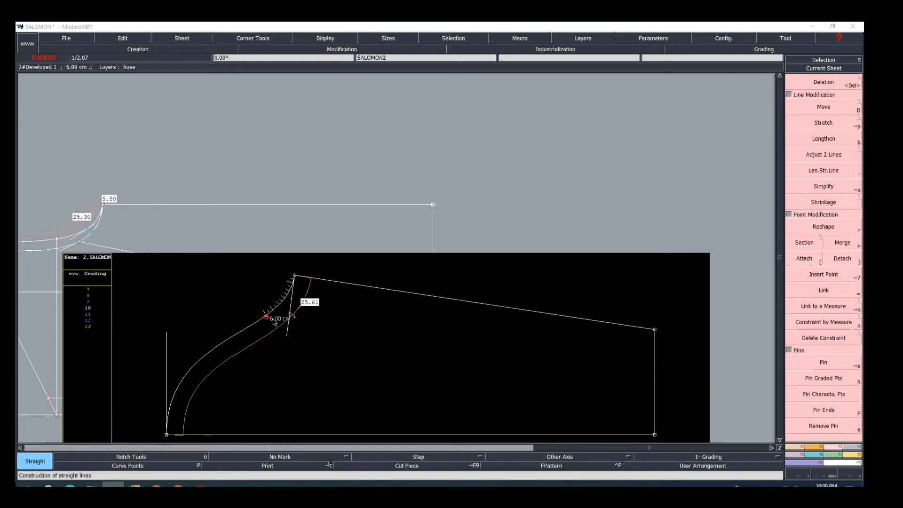
click(656, 382)
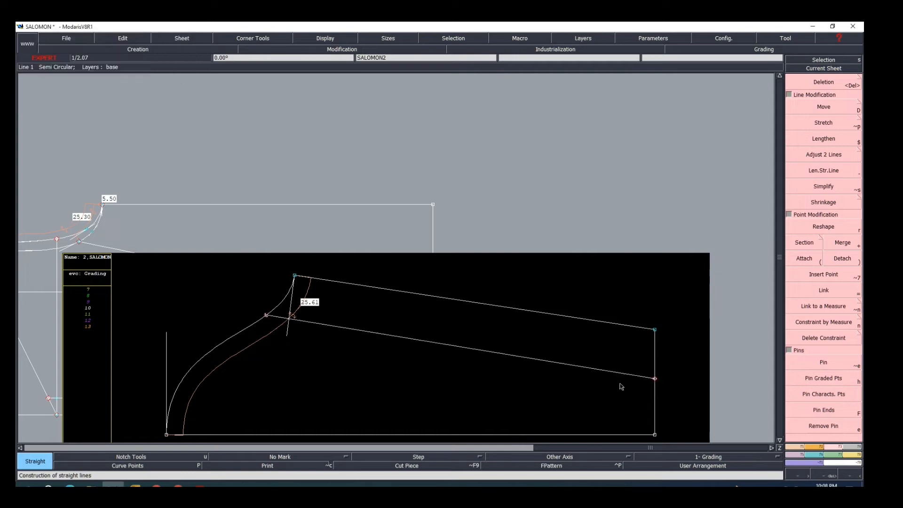
scroll(540, 364, down, 3)
scroll(470, 365, up, 4)
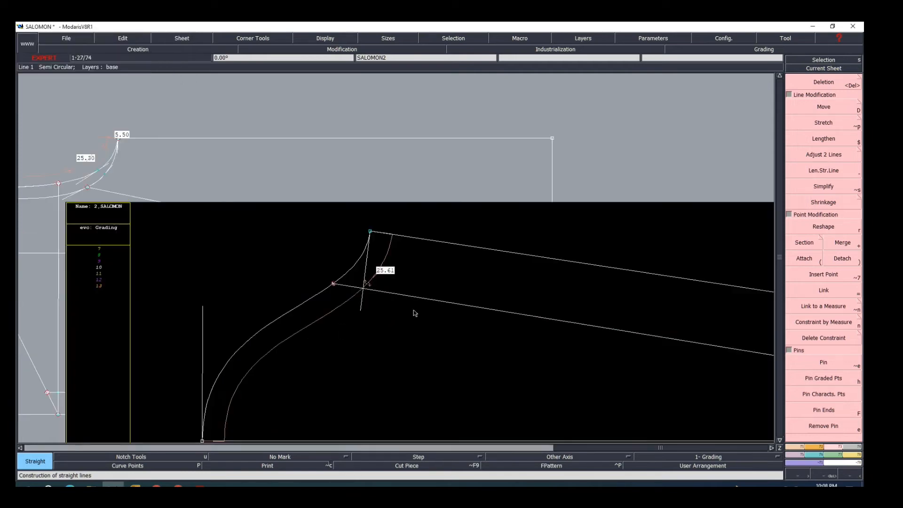
Insert the developed point into the SALOMON2 sleeve cap curve as a curve point
click(825, 276)
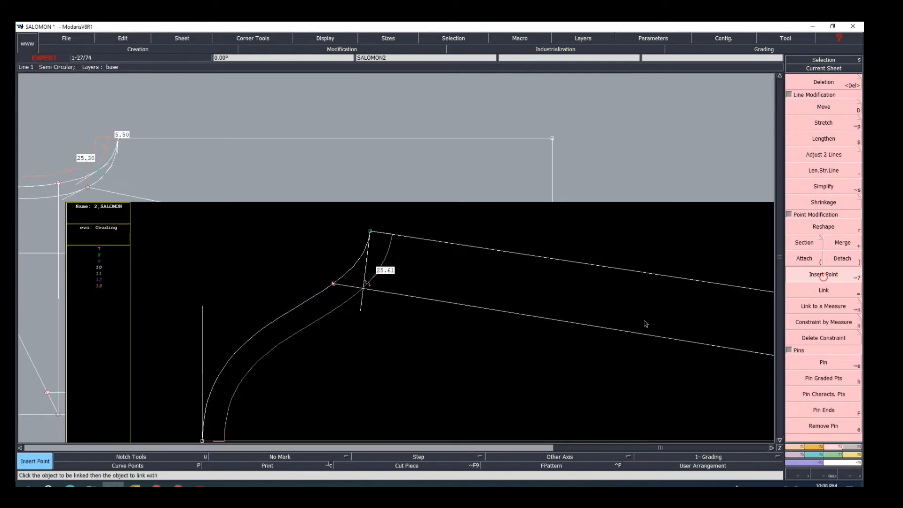
scroll(360, 317, down, 3)
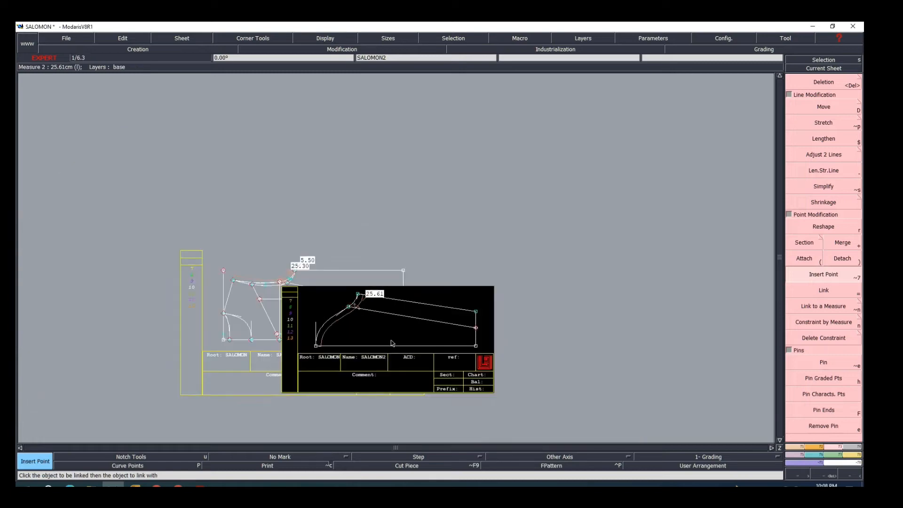
scroll(404, 335, up, 2)
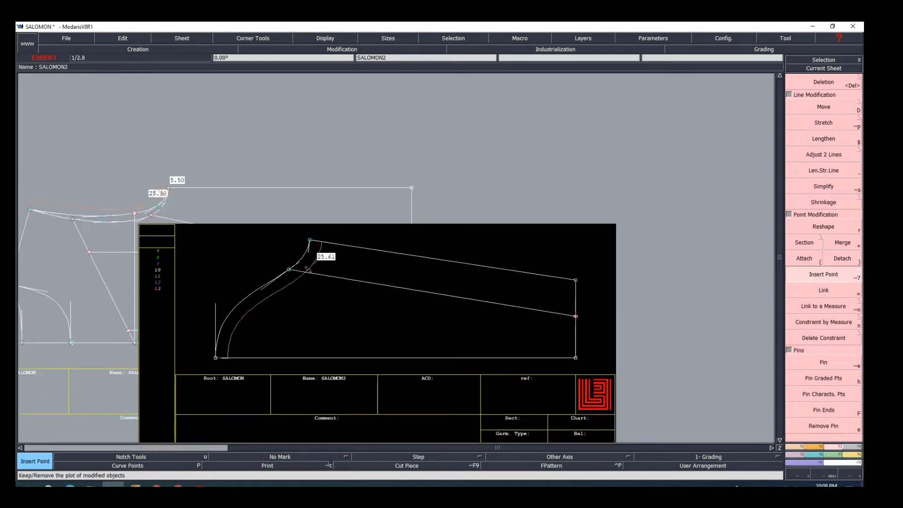
Switch to the tech pack PDF and examine the sleeve and cuff dimensions on the front and back jacket sketches
key(alt+Tab)
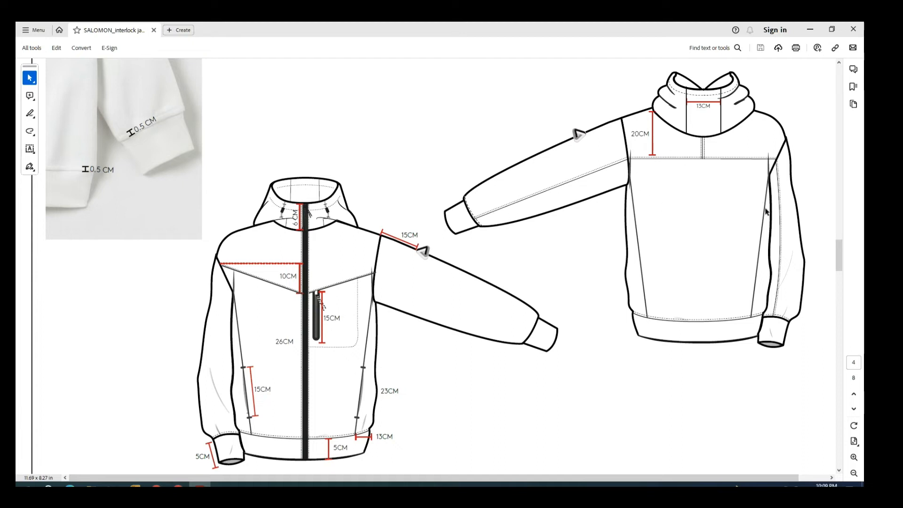
scroll(312, 248, down, 1)
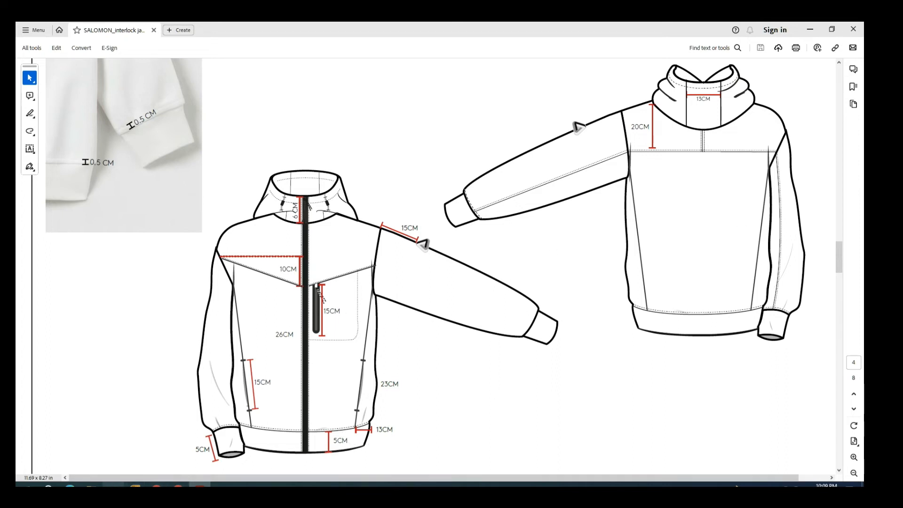
click(113, 485)
scroll(353, 321, up, 1)
scroll(572, 279, up, 1)
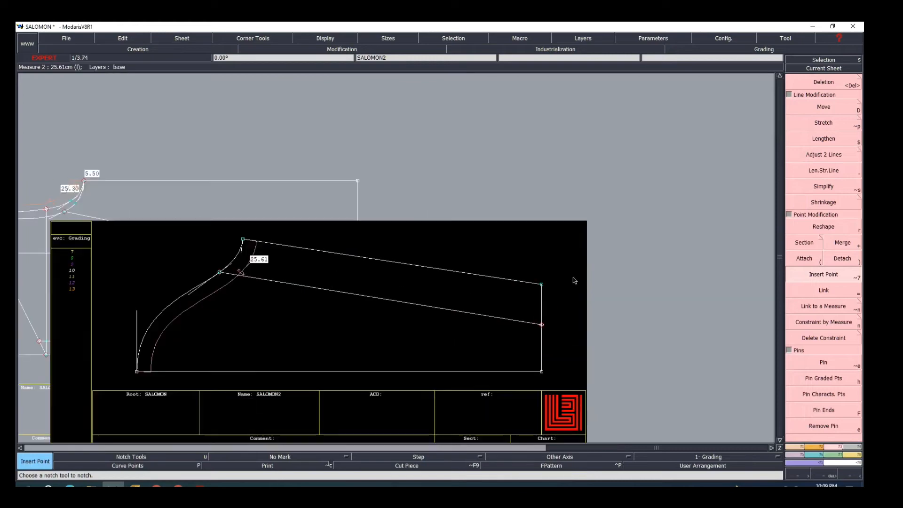
scroll(570, 277, down, 1)
scroll(559, 272, up, 2)
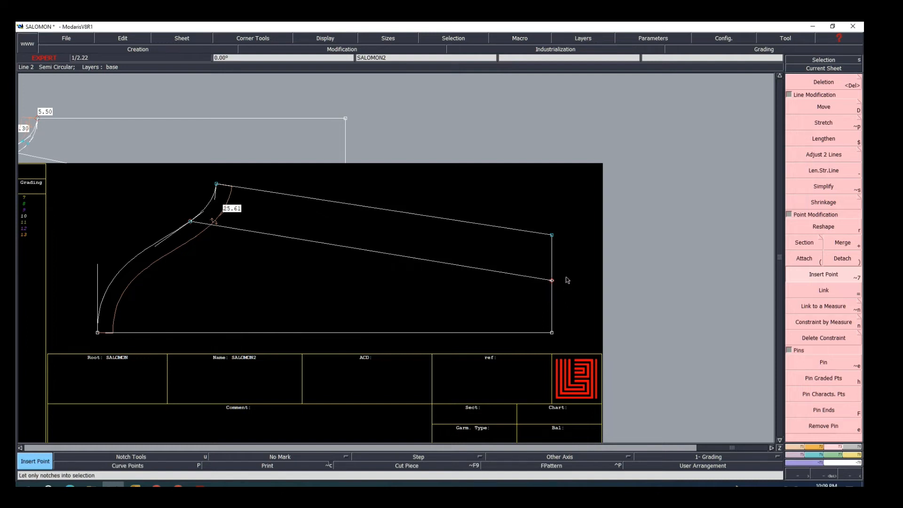
Draw a cuff rectangle 10.00 cm wide with a height of -10.50 cm beside the sleeve's cuff edge, checking the tech pack's measurement chart
key(shift+r)
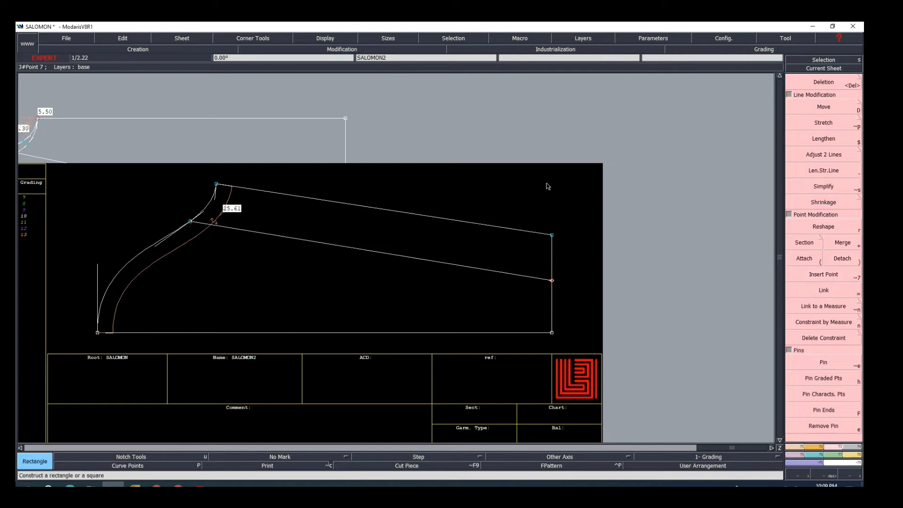
click(604, 178)
key(Down)
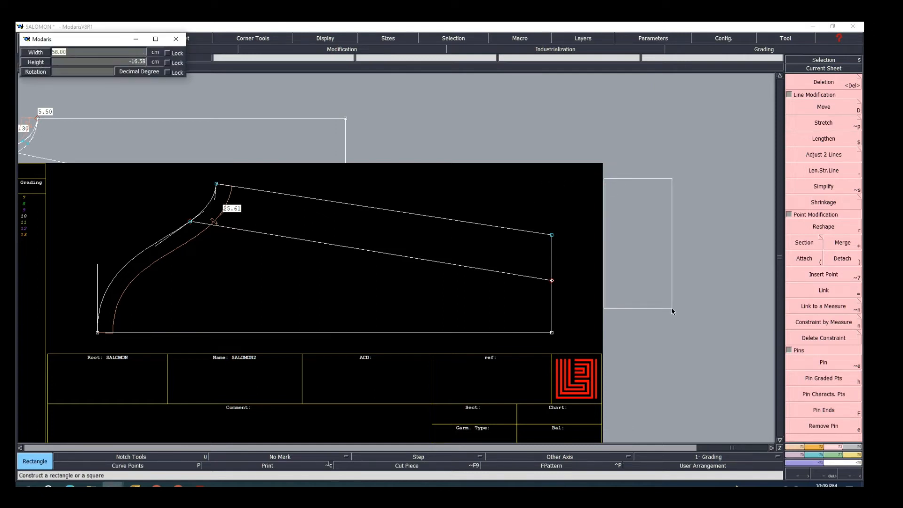
text(10)
key(Tab)
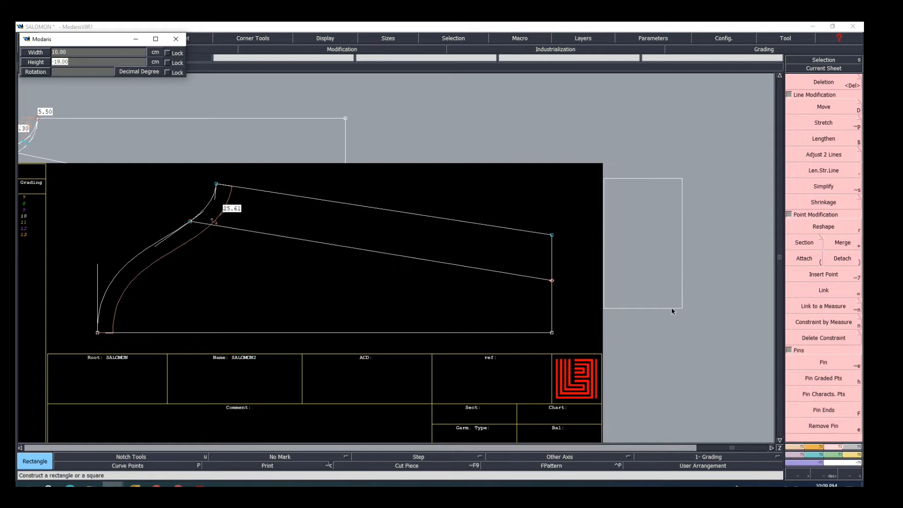
key(BackSpace)
click(200, 485)
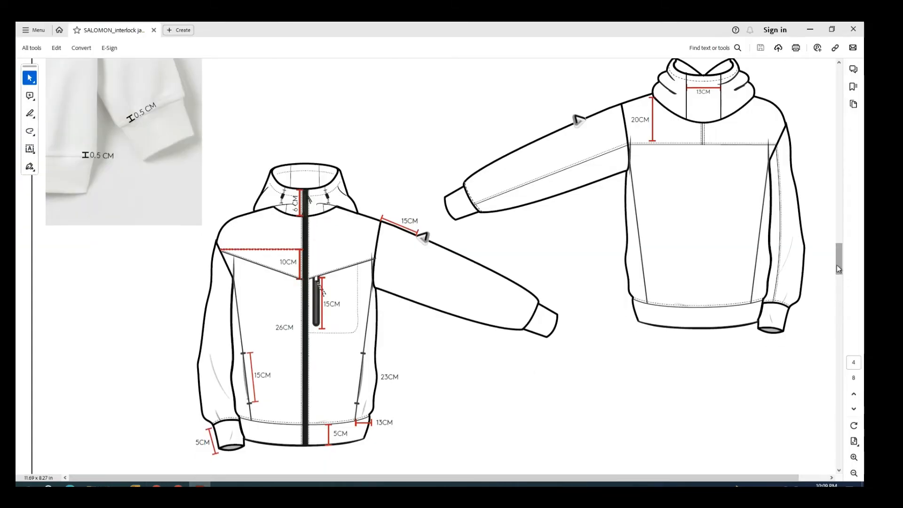
drag(840, 261, 837, 446)
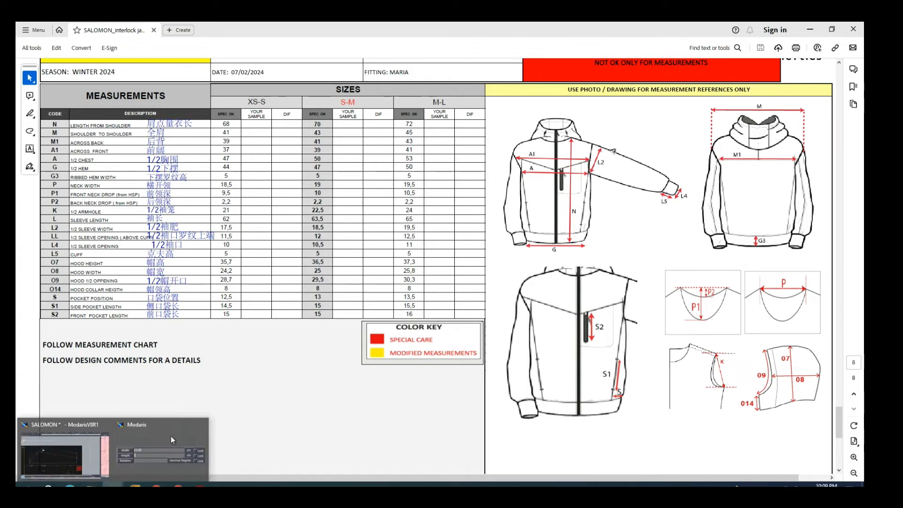
click(72, 457)
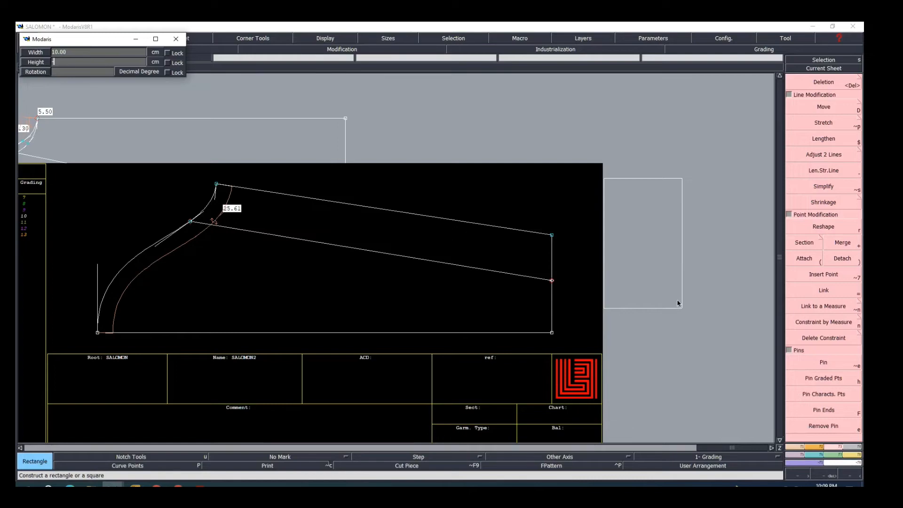
text(0.50)
key(Return)
Arrange the sheets and draw a hem rib rectangle 10 cm wide and 47 cm high beside the hem edge on the SALOMON body sheet
click(245, 123)
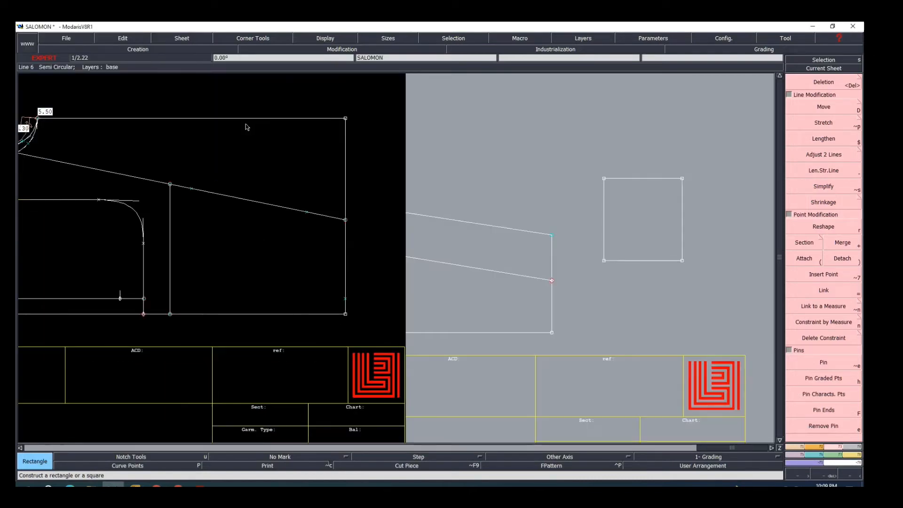
key(j)
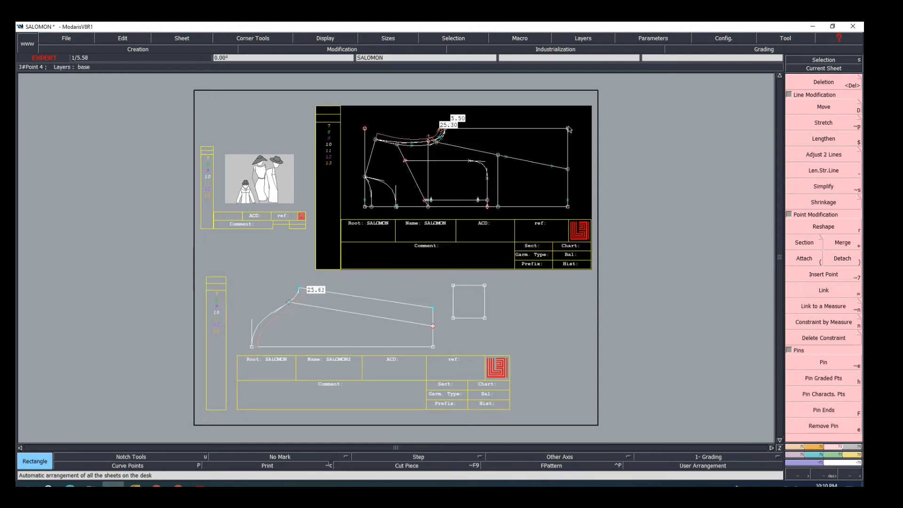
click(585, 99)
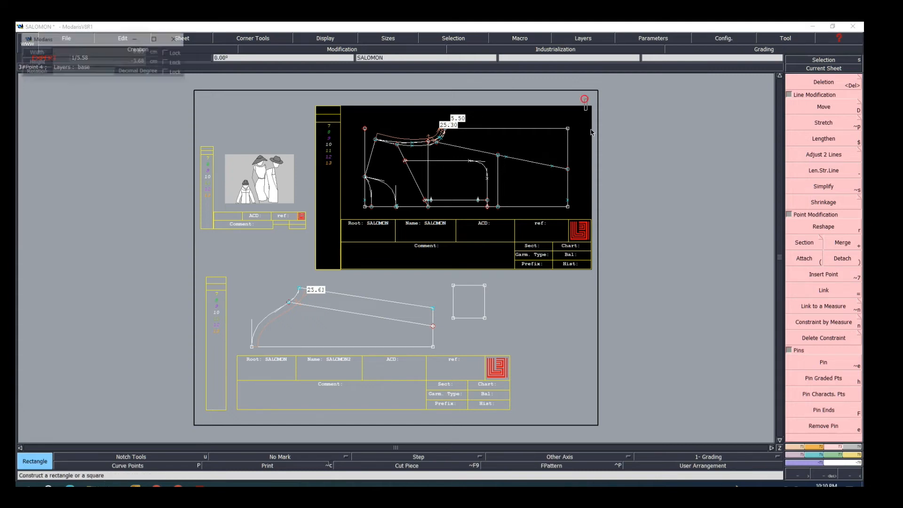
text(10)
key(Tab)
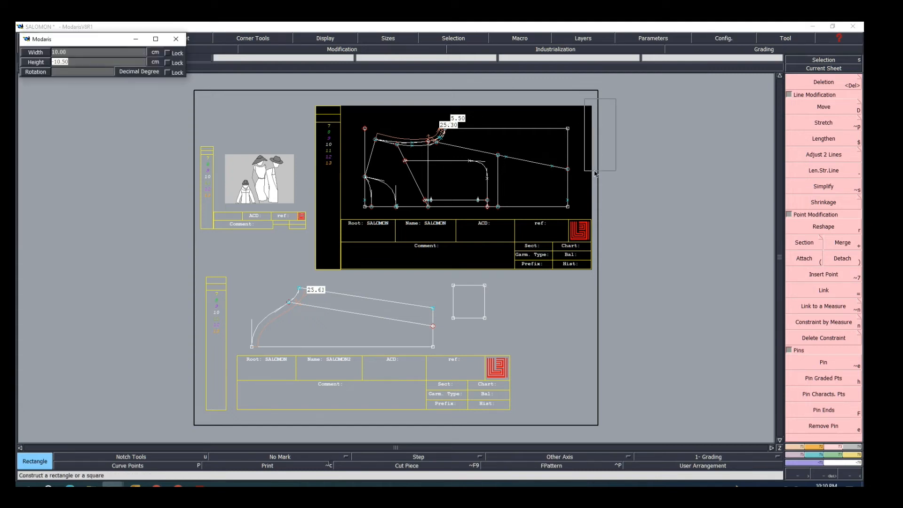
text(47.)
key(Return)
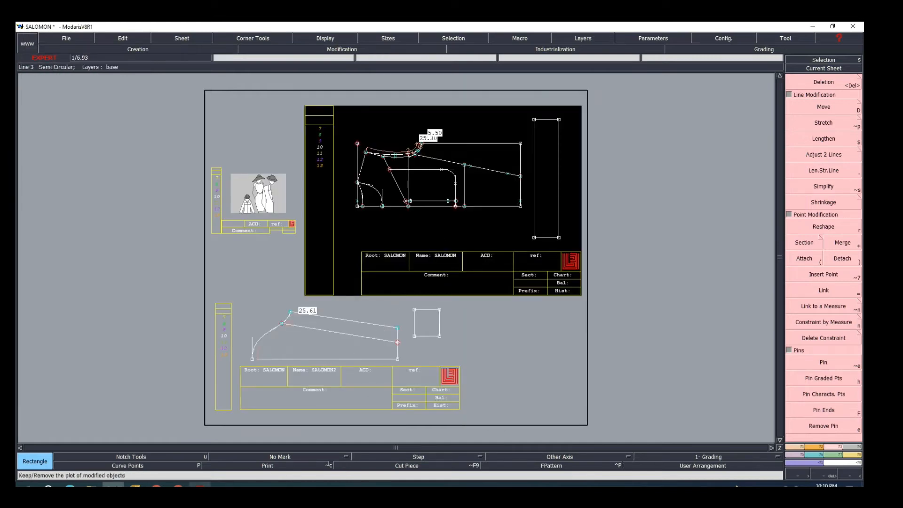
Check the hood measurements in the tech pack's size chart and create a new blank sheet in Modaris
click(200, 484)
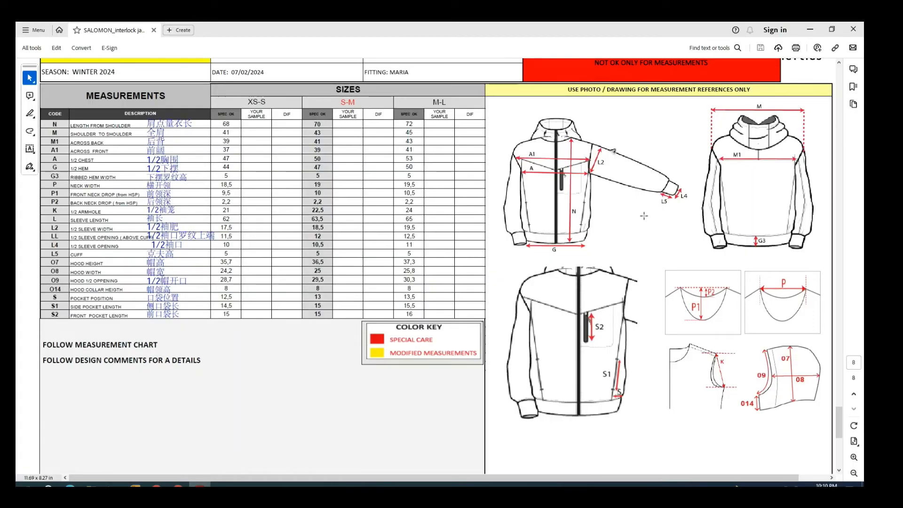
scroll(589, 242, up, 1)
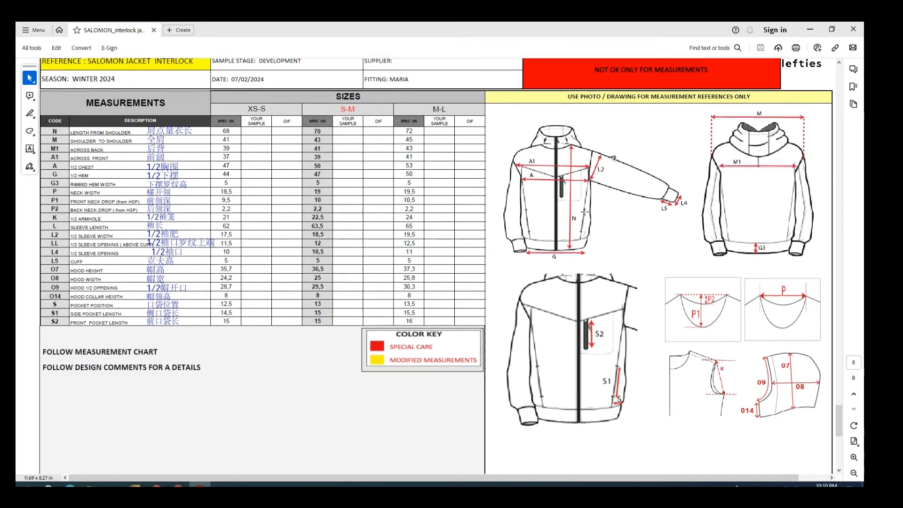
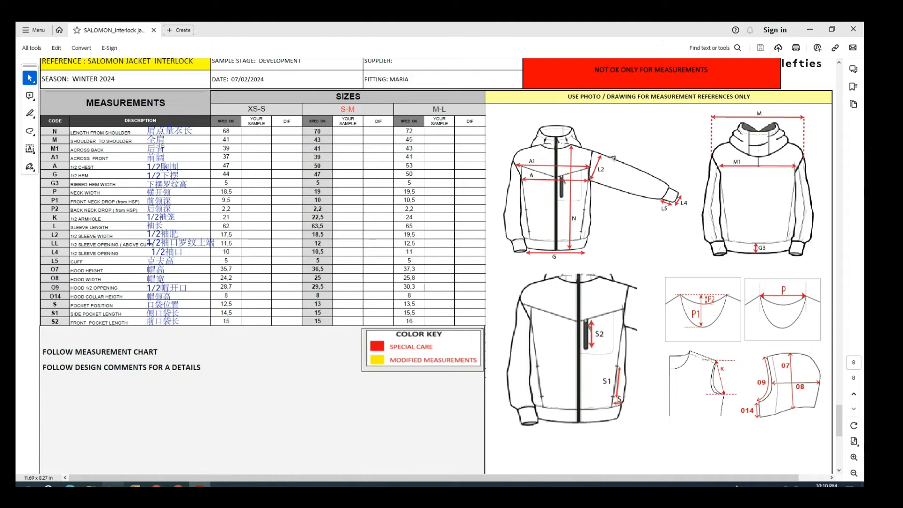
click(113, 484)
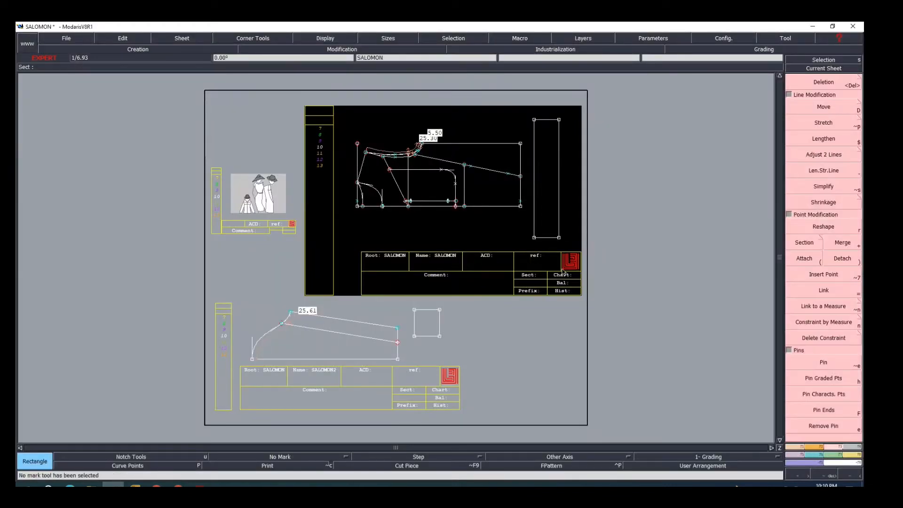
key(shift+n)
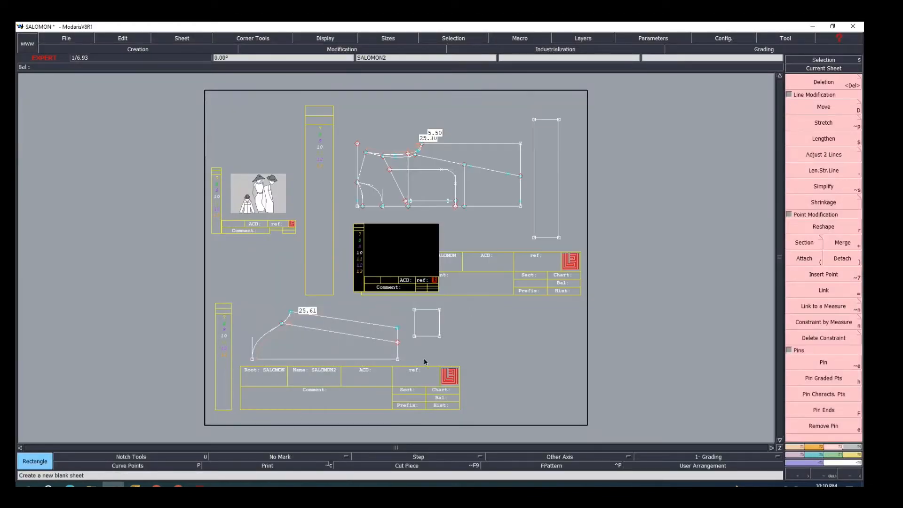
key(Home)
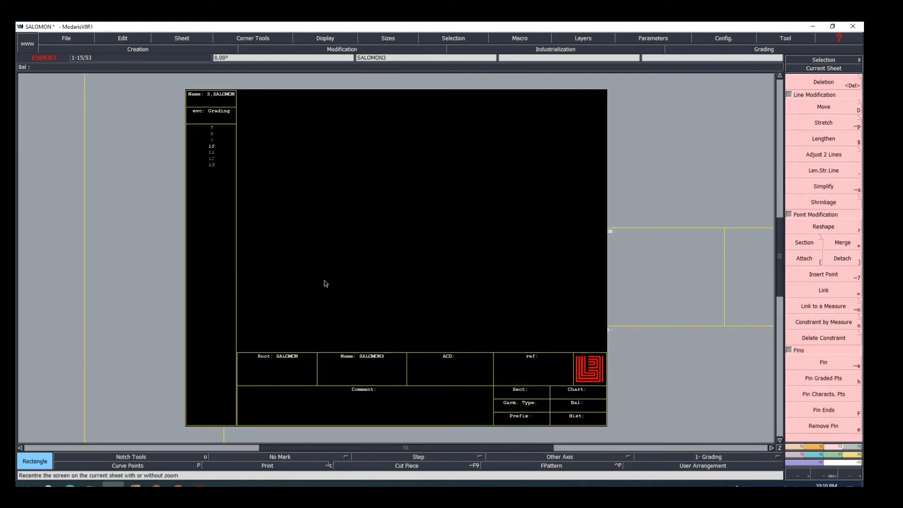
click(281, 161)
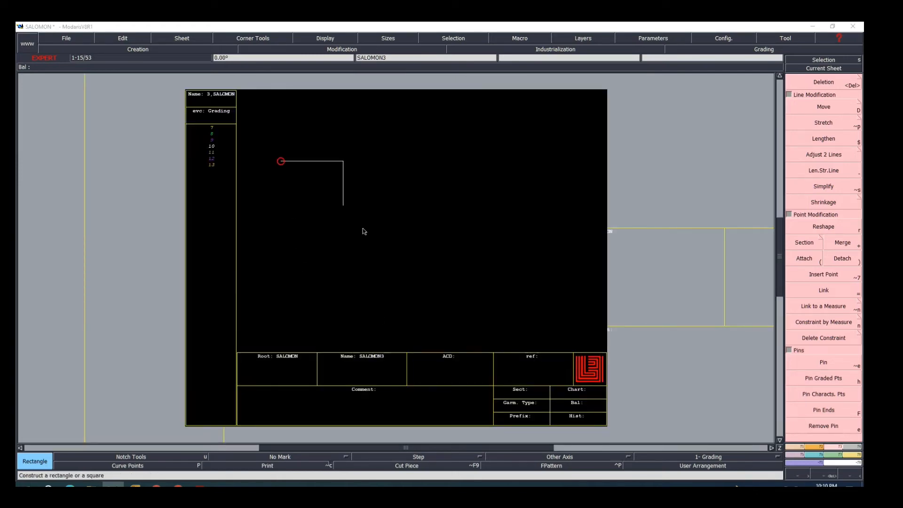
click(500, 278)
key(ctrl+z)
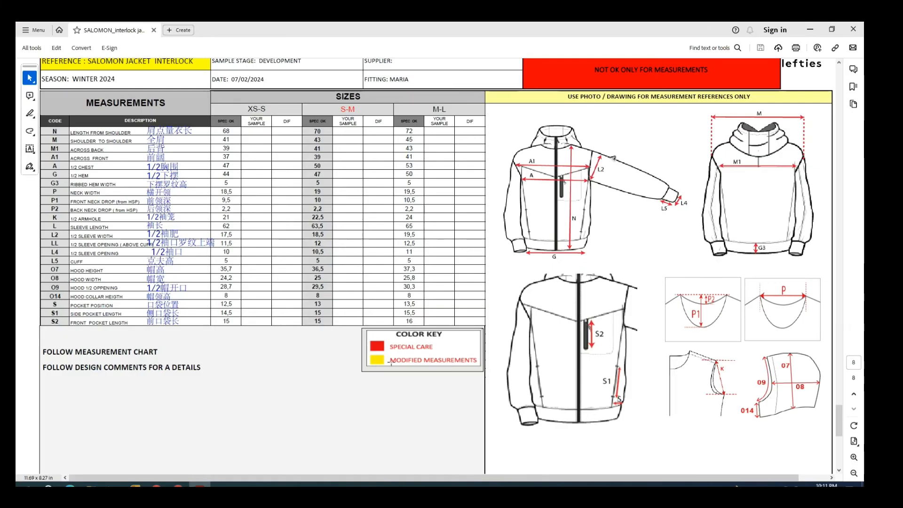
Draw a hood rectangle 36.50 cm wide with a height of -25 cm on the blank sheet, following the tech pack's S-M hood measurements
scroll(282, 357, up, 2)
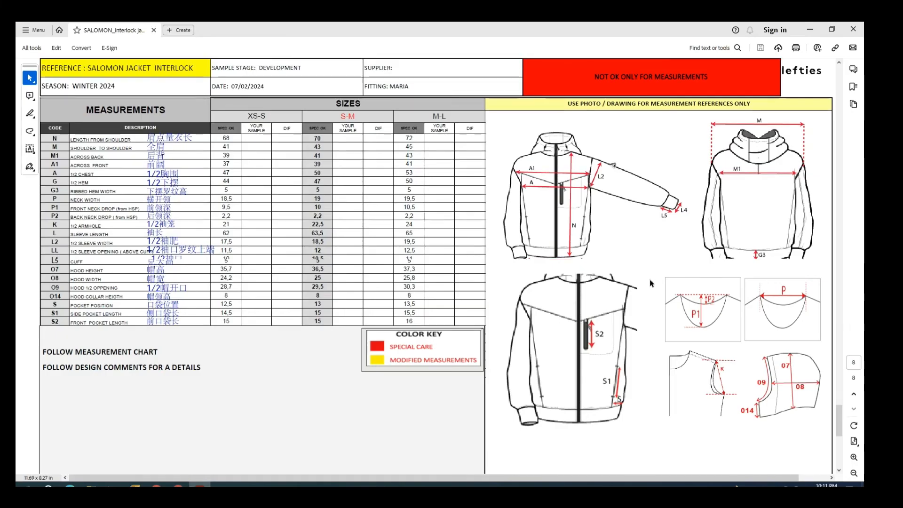
click(147, 351)
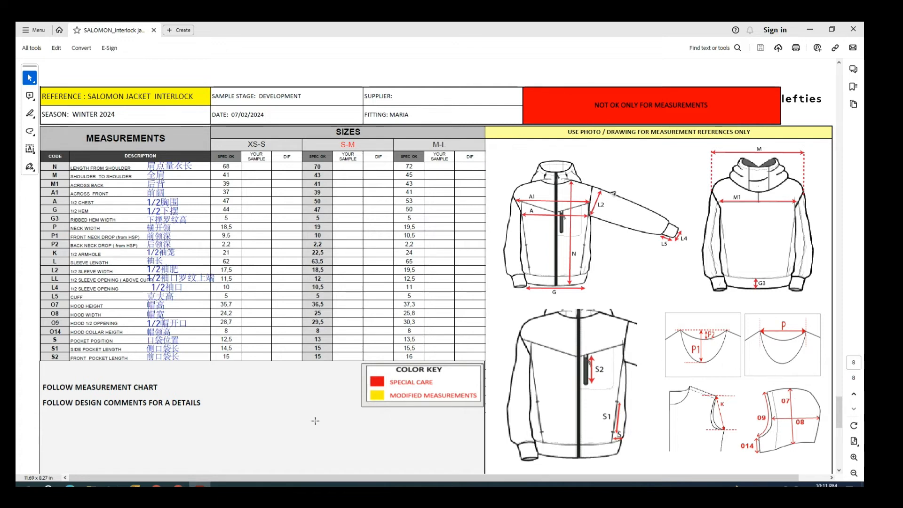
click(207, 351)
key(alt+Tab)
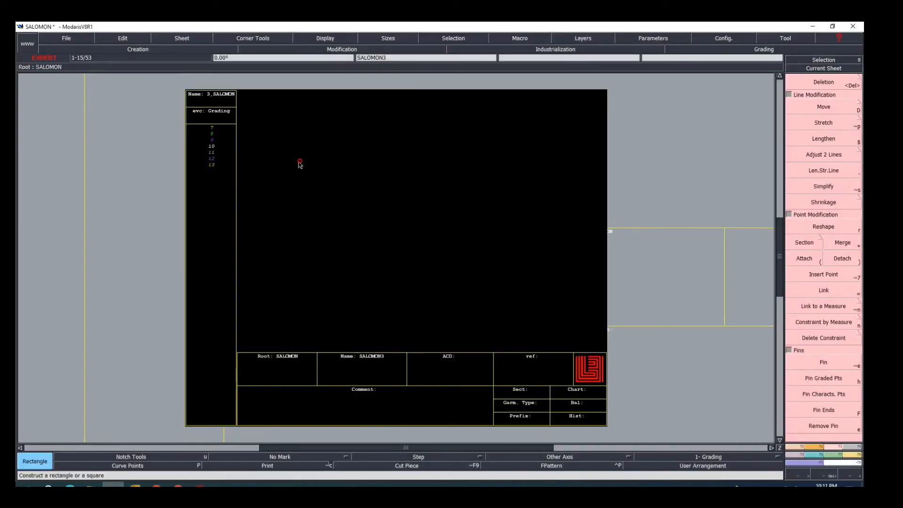
click(299, 161)
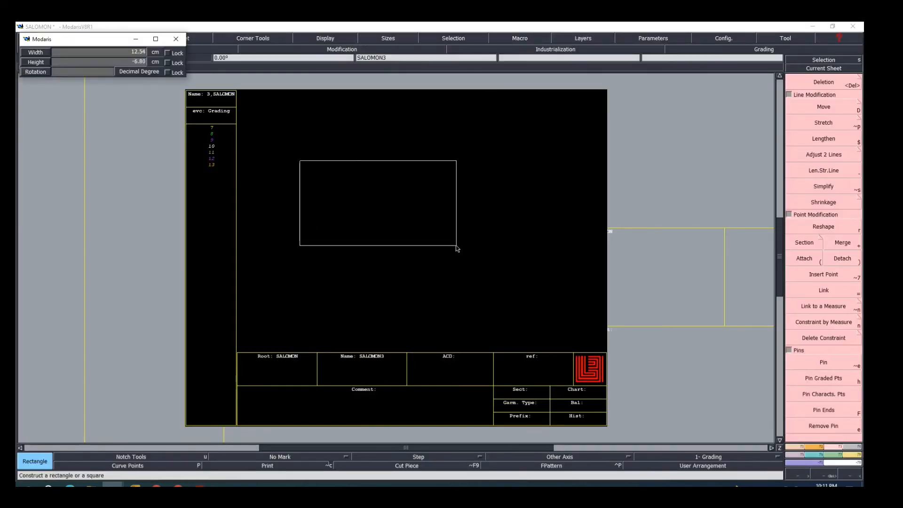
text(10)
text(36)
text(.5)
key(Tab)
key(BackSpace)
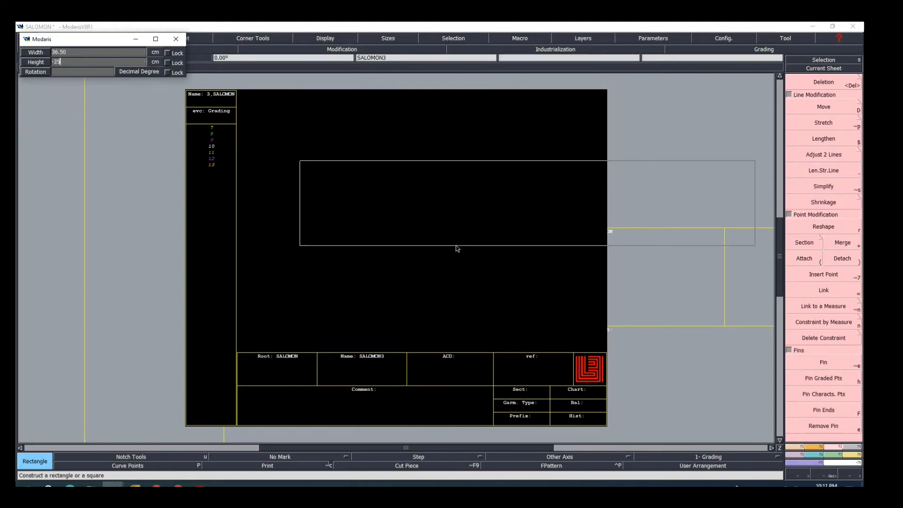
text(-25)
key(Return)
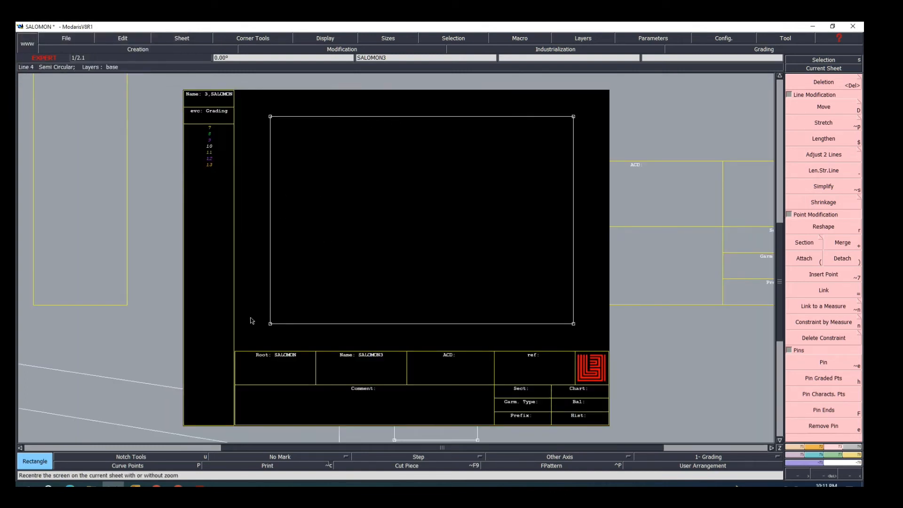
Place one developed point near the middle of each of the hood rectangle's left, top and right edges
click(799, 448)
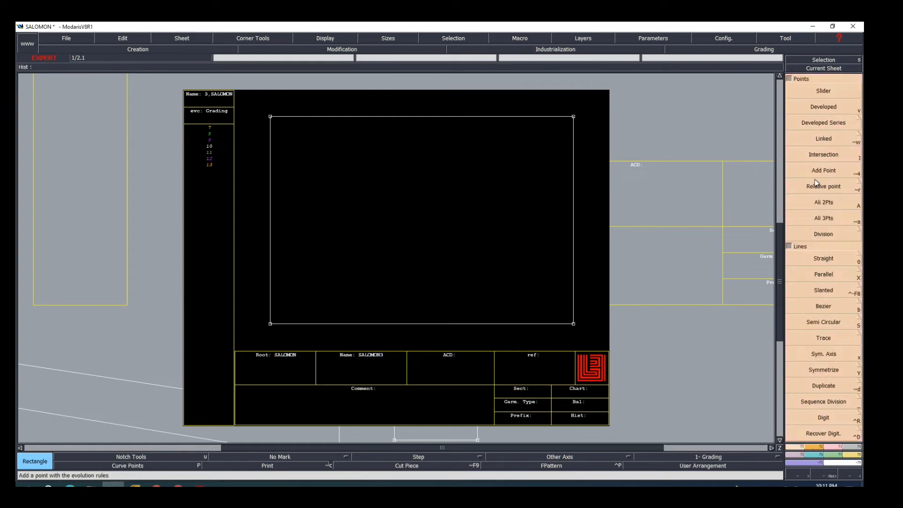
click(822, 107)
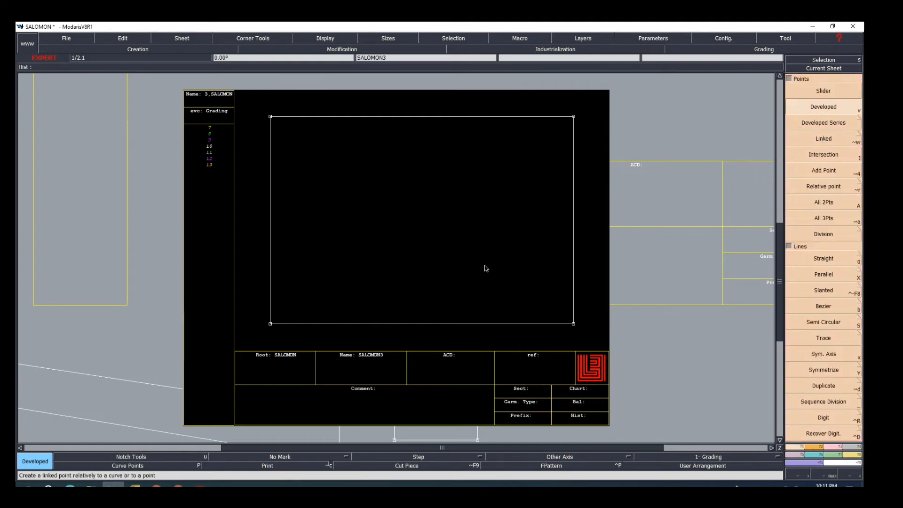
click(271, 323)
click(272, 212)
click(272, 117)
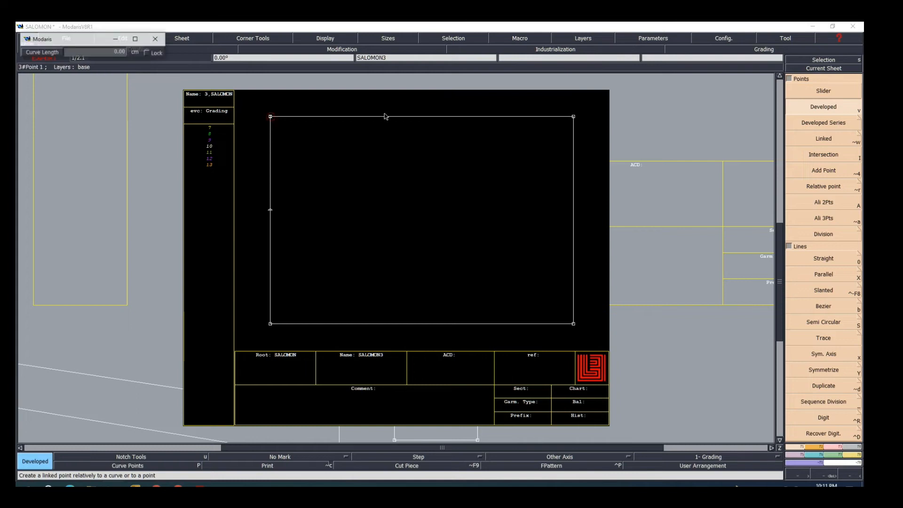
click(406, 126)
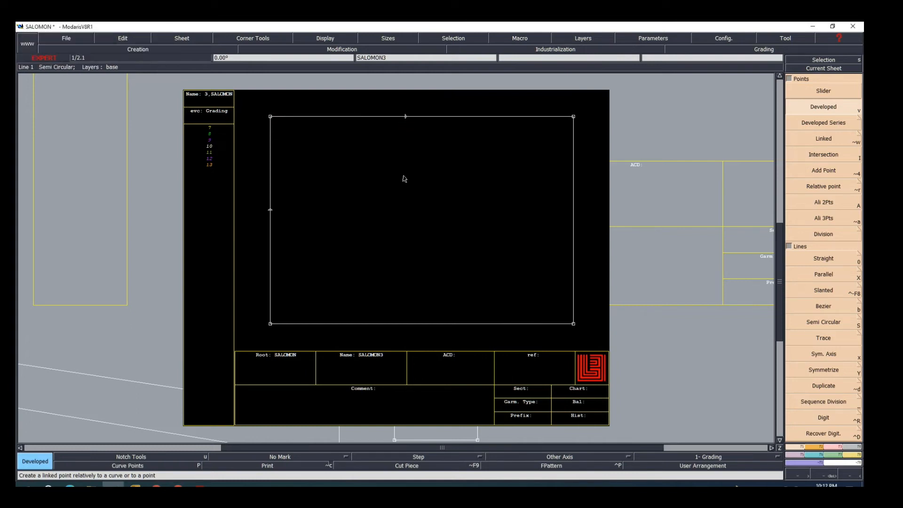
click(575, 321)
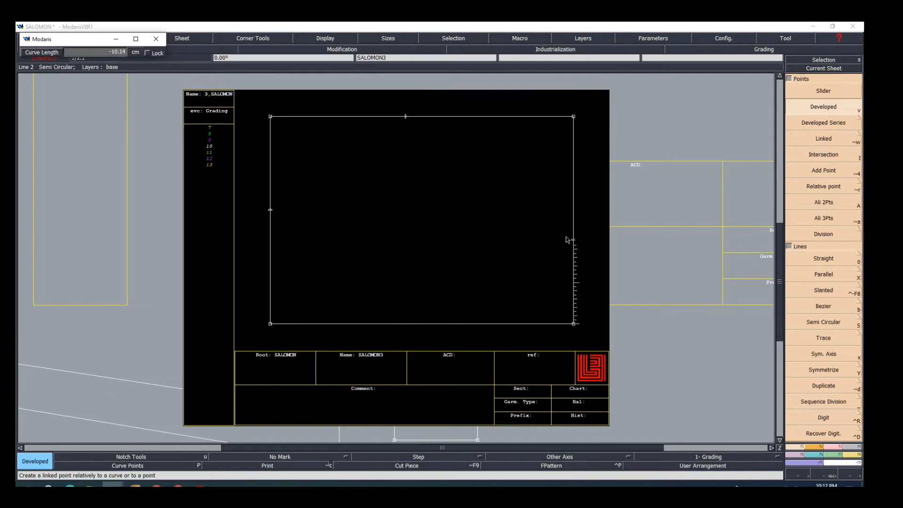
click(573, 217)
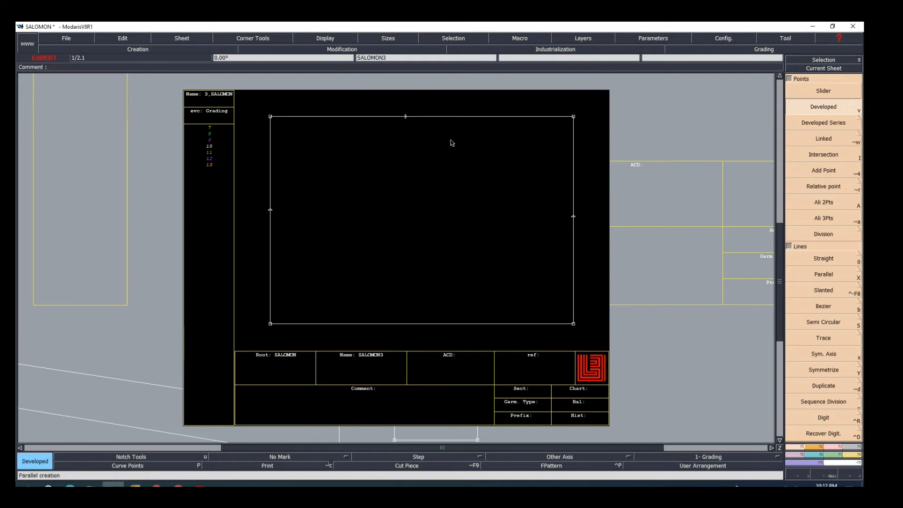
Insert the developed points on the hood rectangle's top, right and left edges into their lines with Insert Point
key(F2)
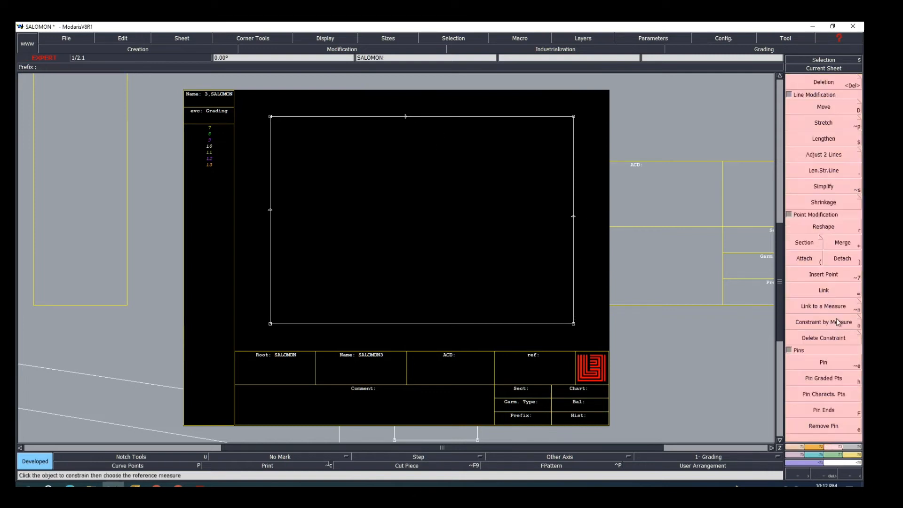
click(824, 275)
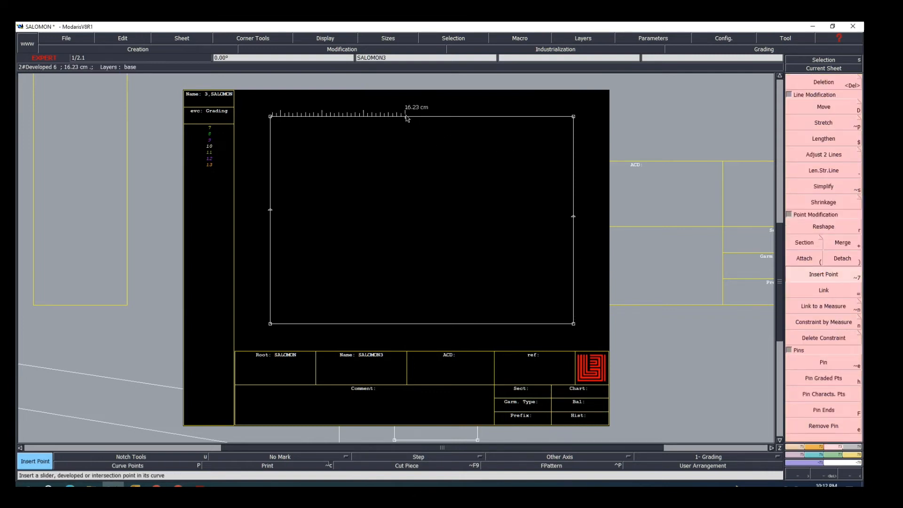
click(406, 117)
click(573, 217)
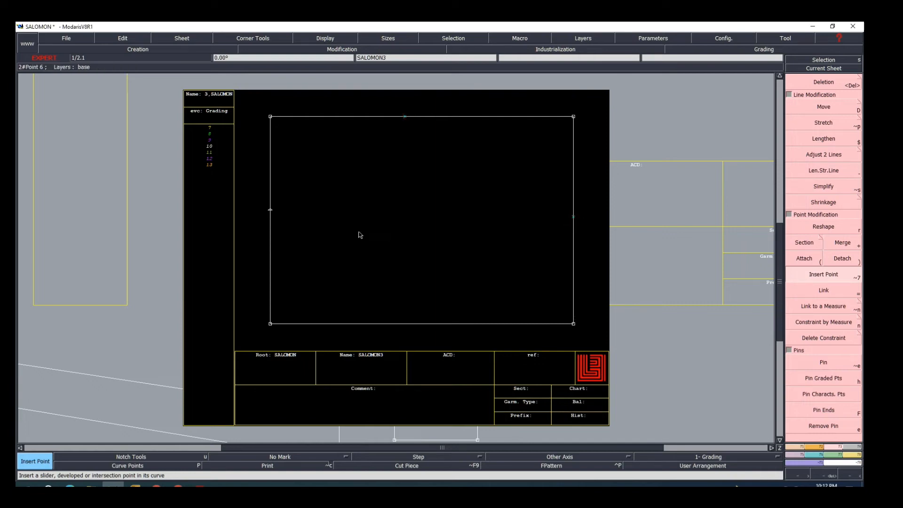
click(270, 210)
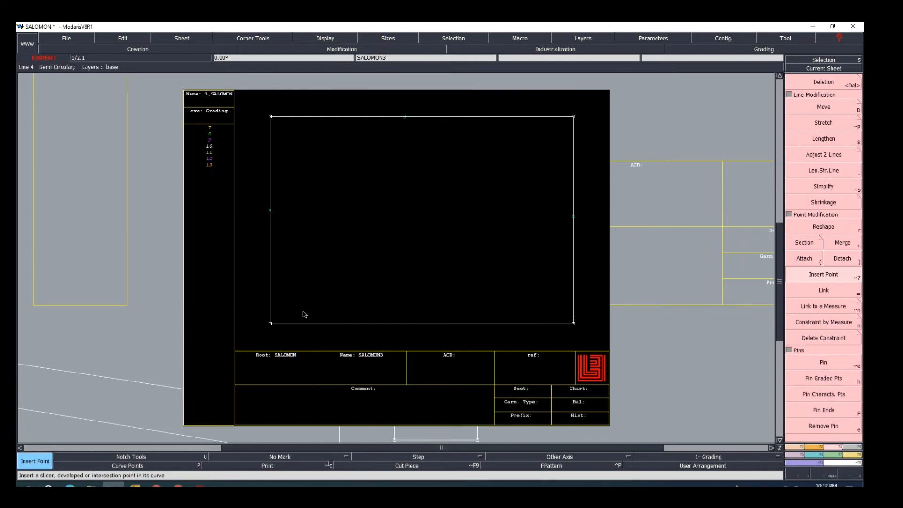
Place a developed point at curve length -1.00 cm from the hood rectangle's lower-left corner on the bottom edge and insert it
key(d)
click(271, 325)
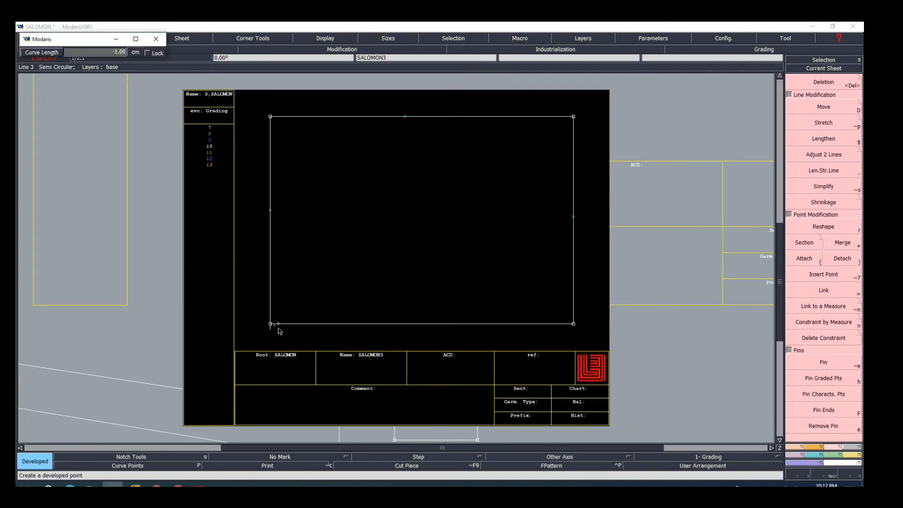
key(BackSpace)
text(-1.00)
key(Return)
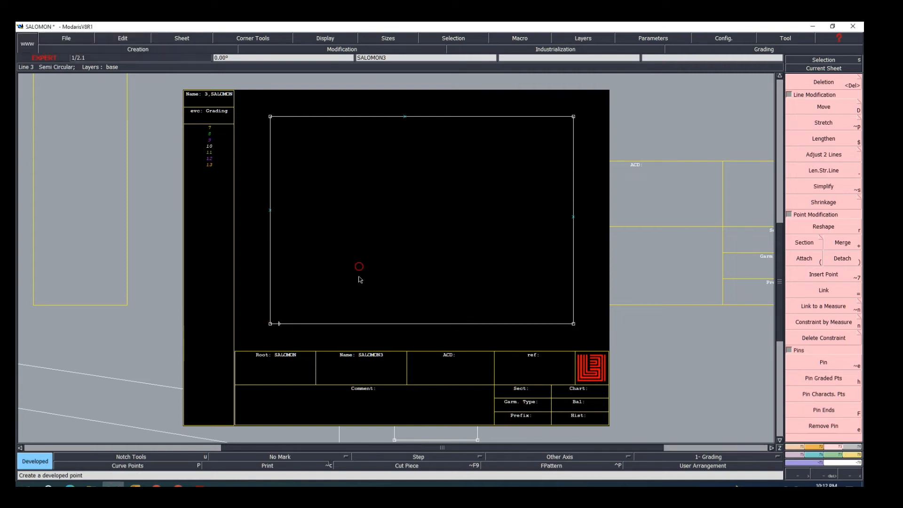
key(shift+7)
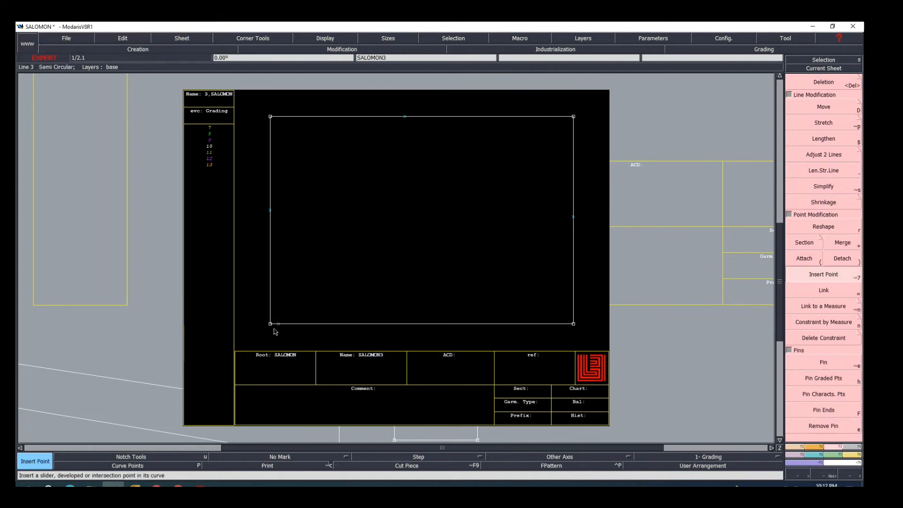
Draw a Bezier hood curve from the bottom-edge point through the left and top points, ending on the right edge above its middle point
key(b)
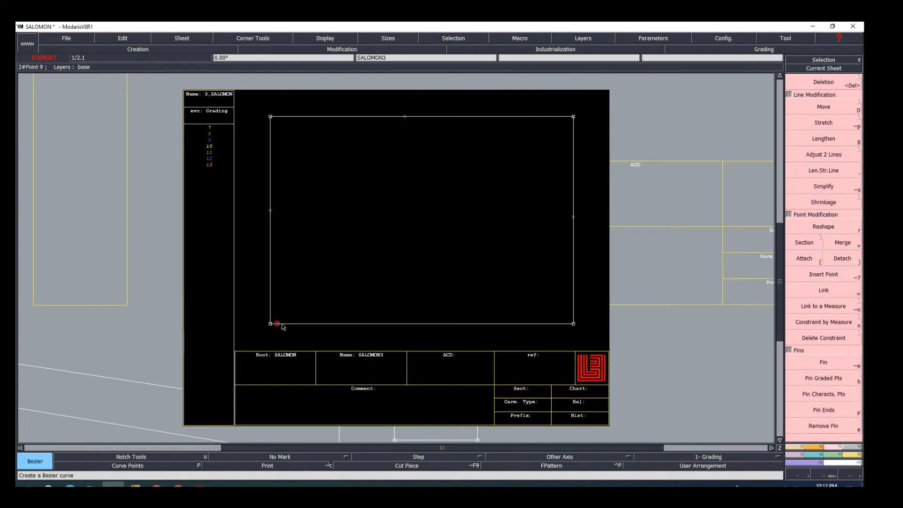
click(278, 324)
click(271, 211)
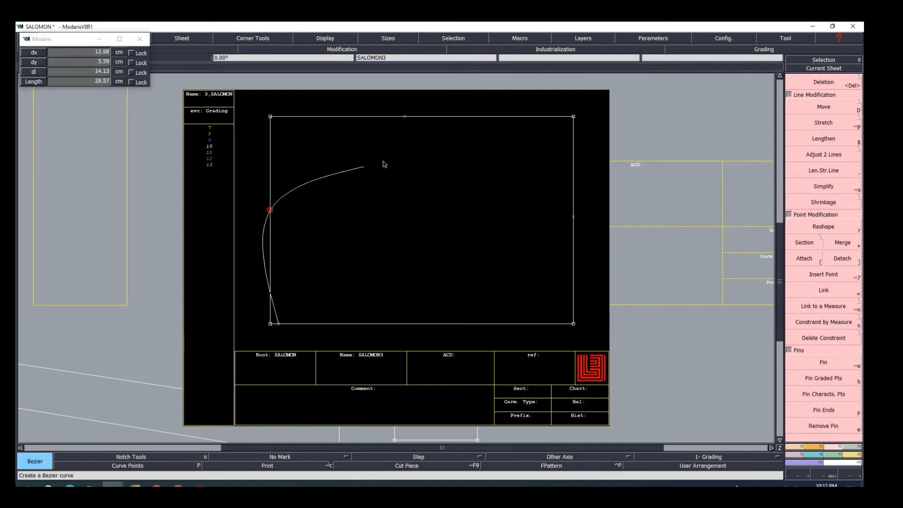
click(405, 117)
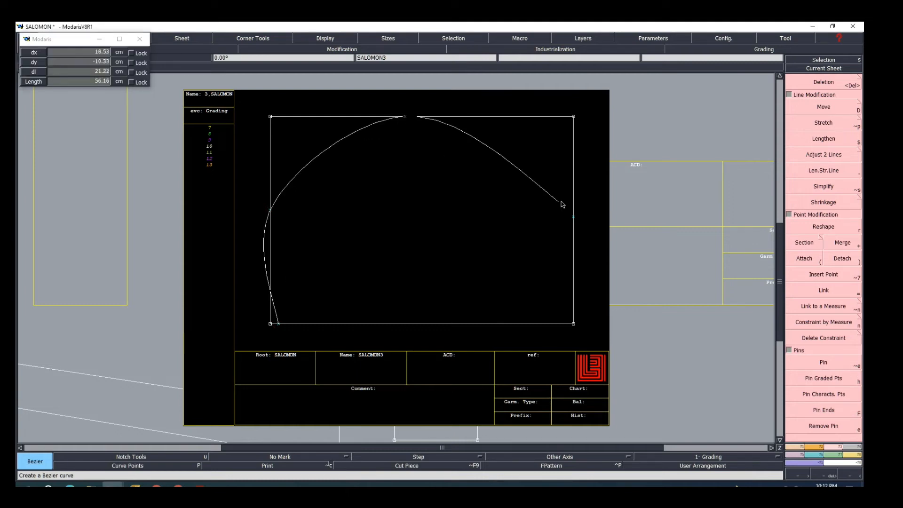
right_click(573, 149)
scroll(556, 116, up, 1)
scroll(483, 169, down, 1)
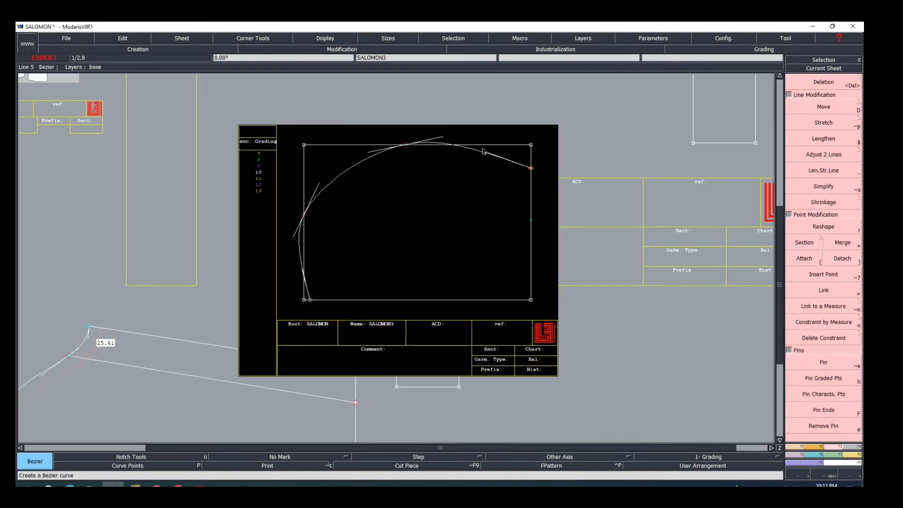
scroll(482, 144, up, 1)
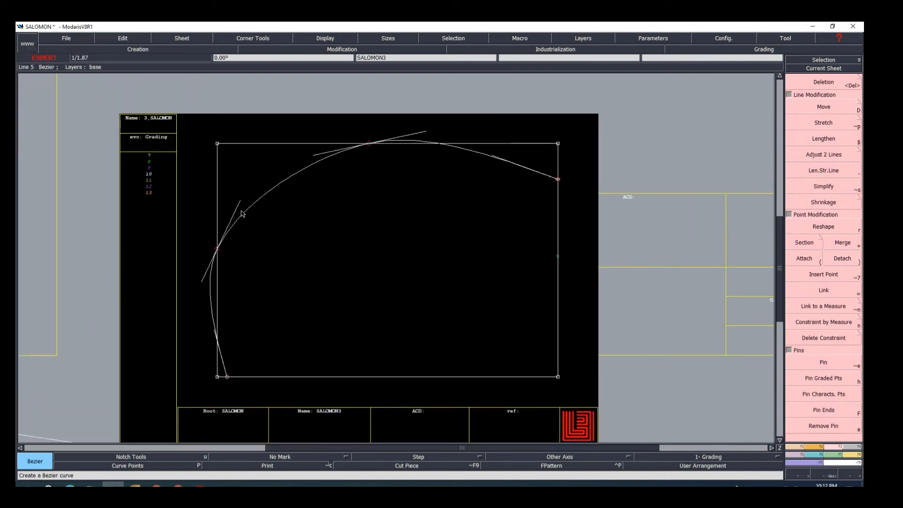
Reshape the hood curve's tangents to follow the left edge, lie flat at the top point and dip gently toward the right edge
key(r)
drag(240, 201, 227, 168)
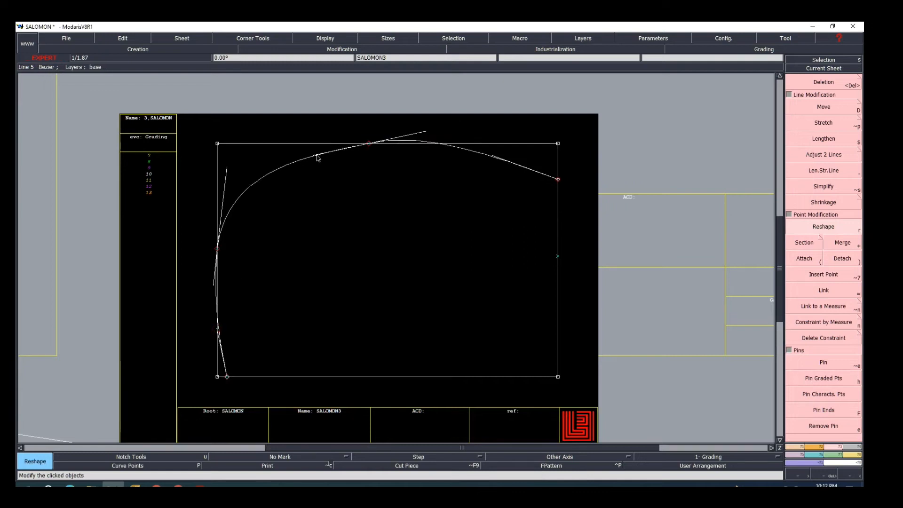
drag(318, 156, 305, 143)
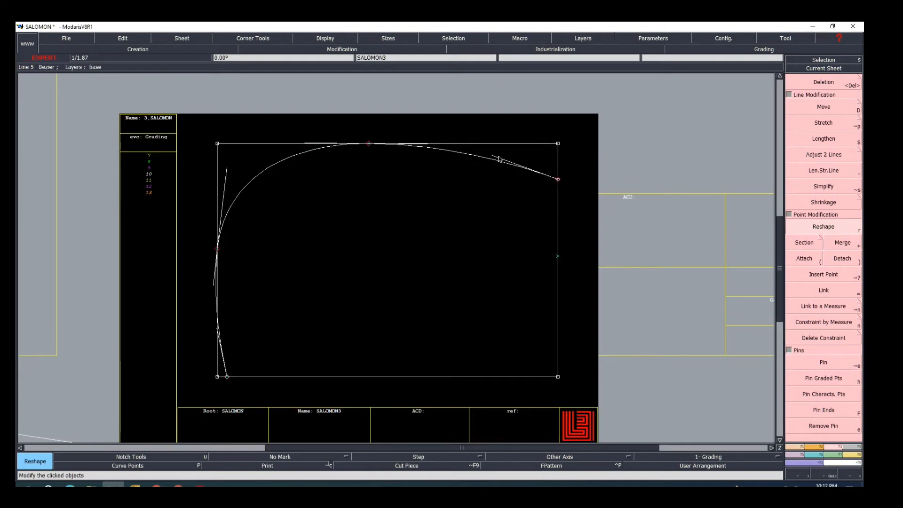
mouse_move(499, 159)
mouse_down()
mouse_move(503, 175)
mouse_move(493, 171)
mouse_up()
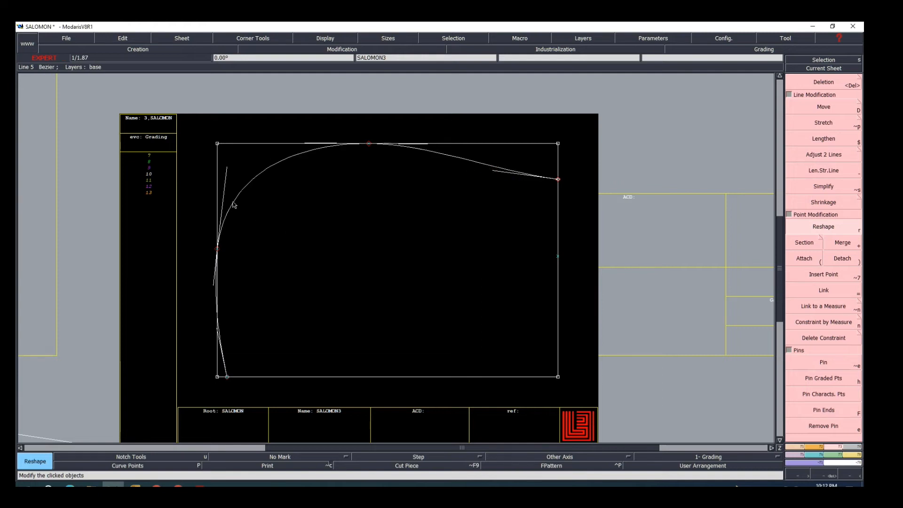
drag(227, 170, 224, 168)
scroll(260, 197, down, 1)
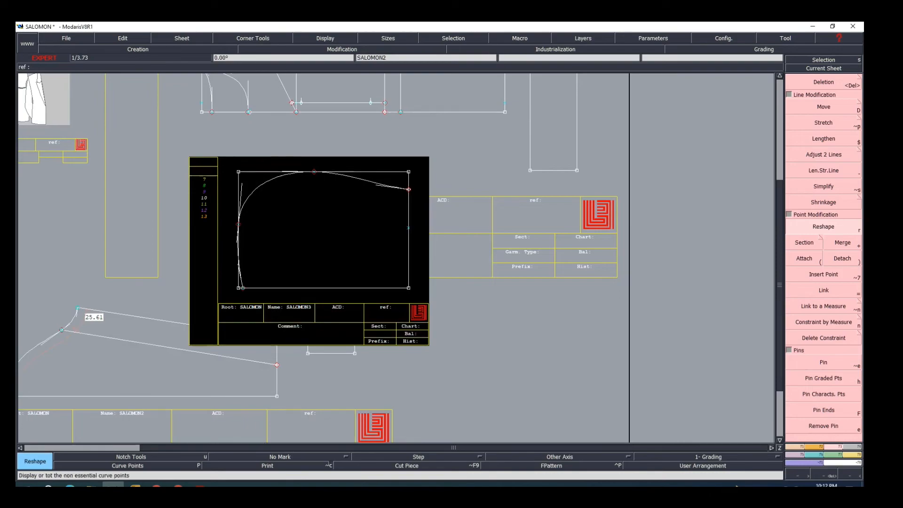
Check the hood measurements in the tech pack, and create a parallel about 4 cm below the hood rectangle's bottom edge in Modaris
click(200, 485)
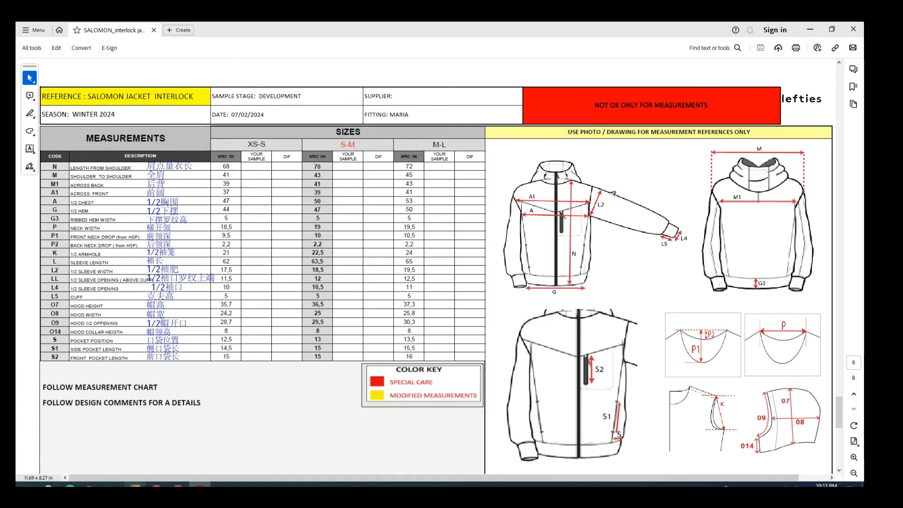
key(alt+Tab)
scroll(414, 295, up, 1)
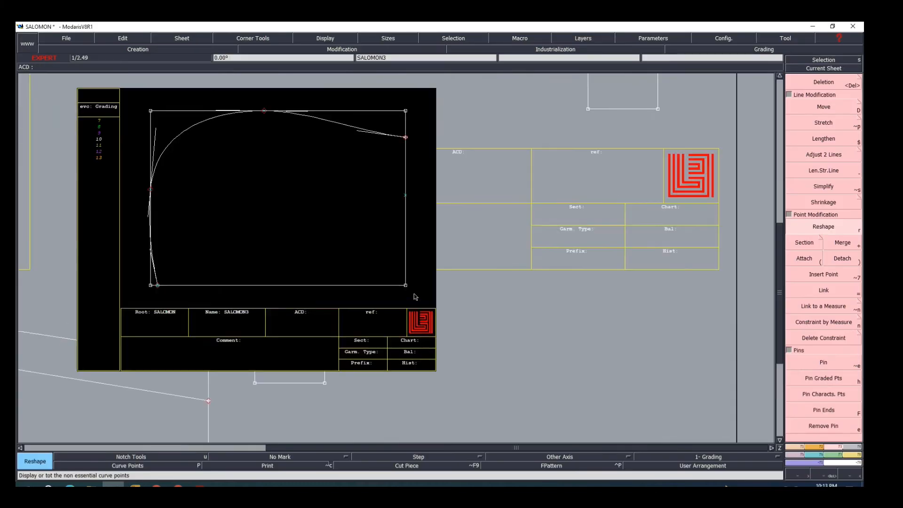
scroll(396, 289, down, 1)
scroll(392, 285, up, 1)
scroll(333, 340, down, 1)
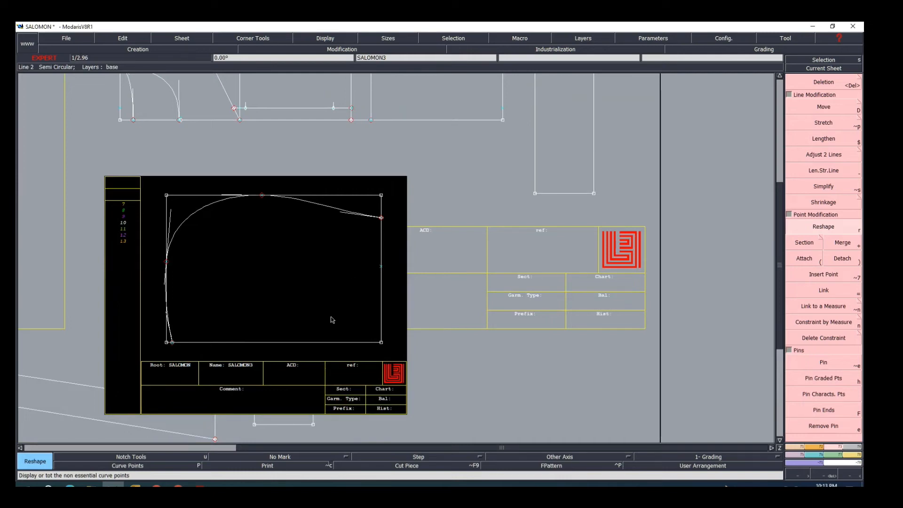
key(p)
click(285, 343)
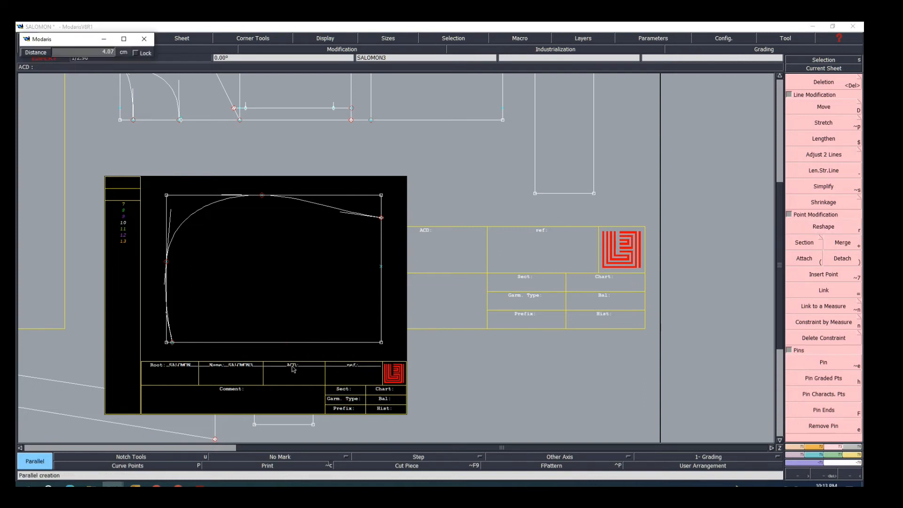
text(-2.00)
key(Return)
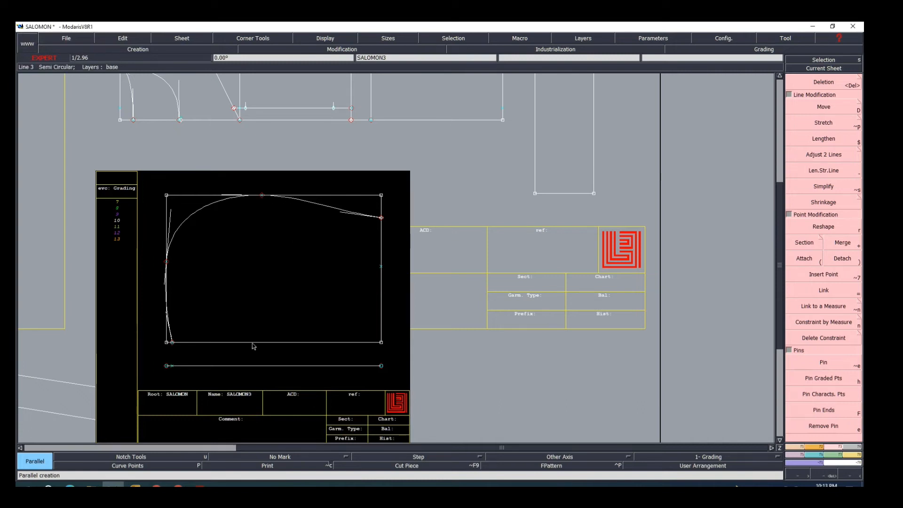
Place a developed point on the hood rectangle's bottom edge 15.60 cm from the curve's start point and insert it into the line
click(795, 307)
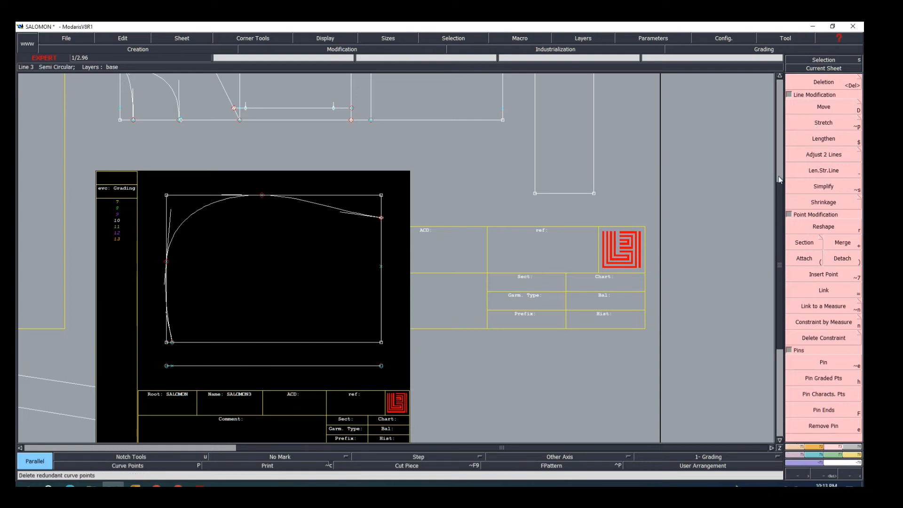
click(799, 446)
click(827, 108)
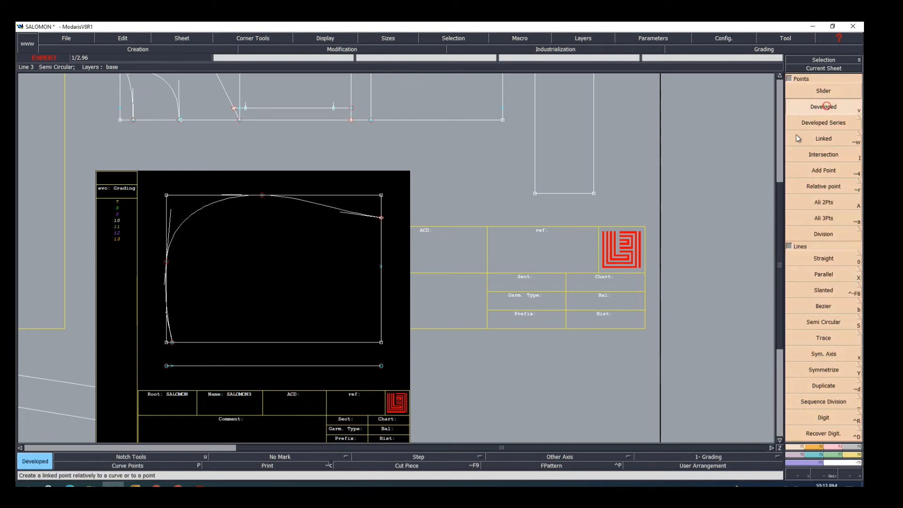
click(172, 342)
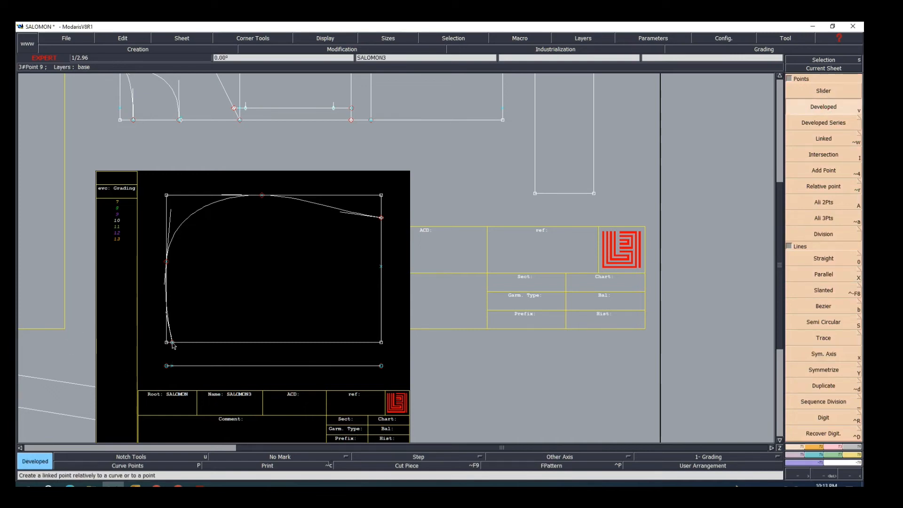
click(265, 343)
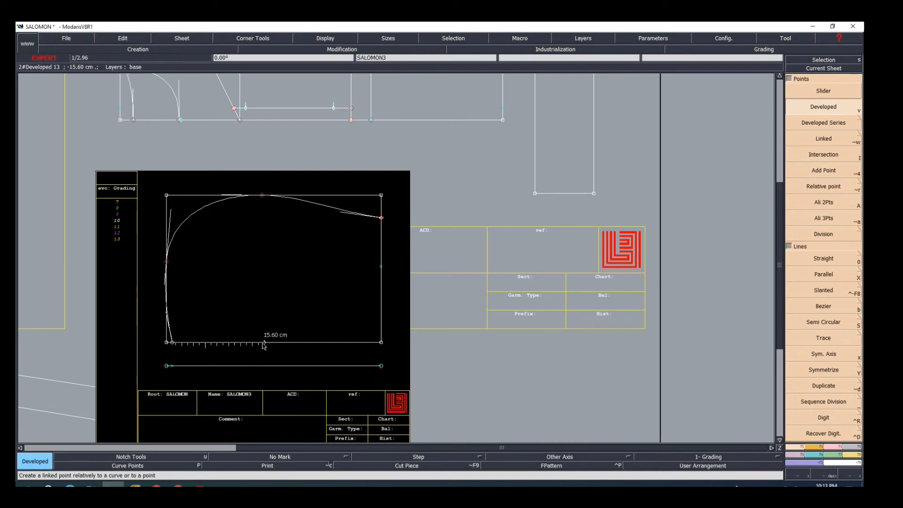
key(i)
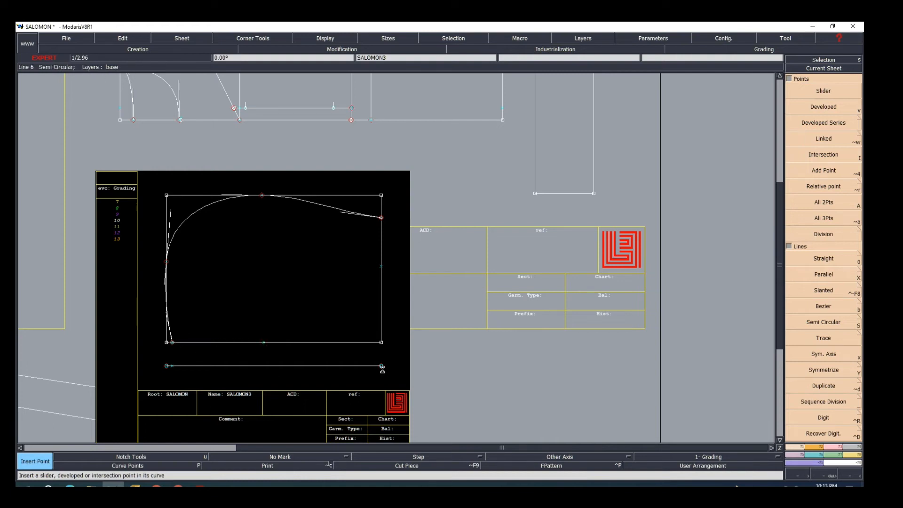
scroll(383, 369, up, 1)
scroll(364, 370, down, 1)
scroll(362, 364, up, 1)
scroll(349, 361, down, 1)
scroll(339, 297, up, 1)
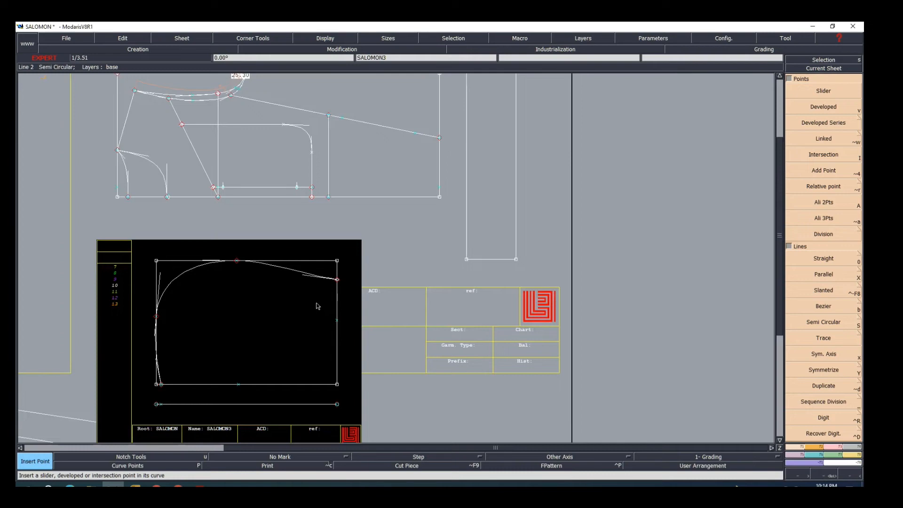
scroll(306, 403, up, 3)
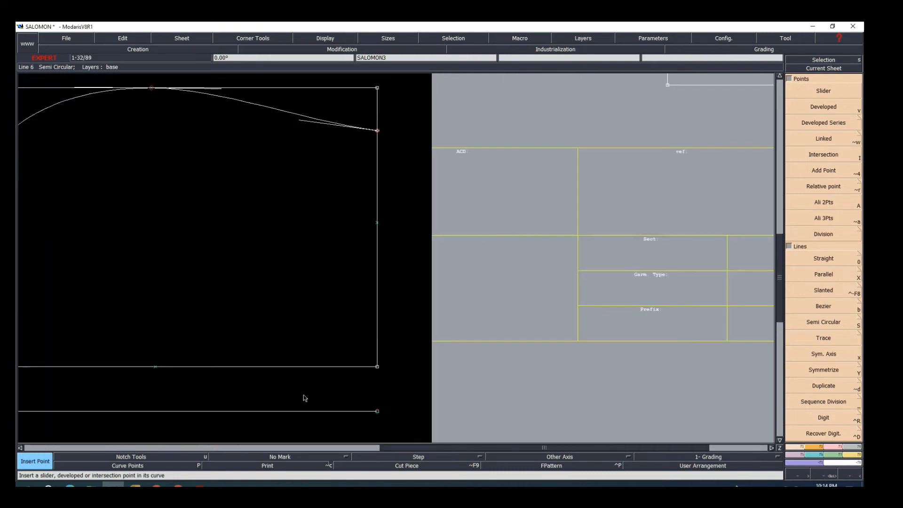
scroll(301, 392, down, 2)
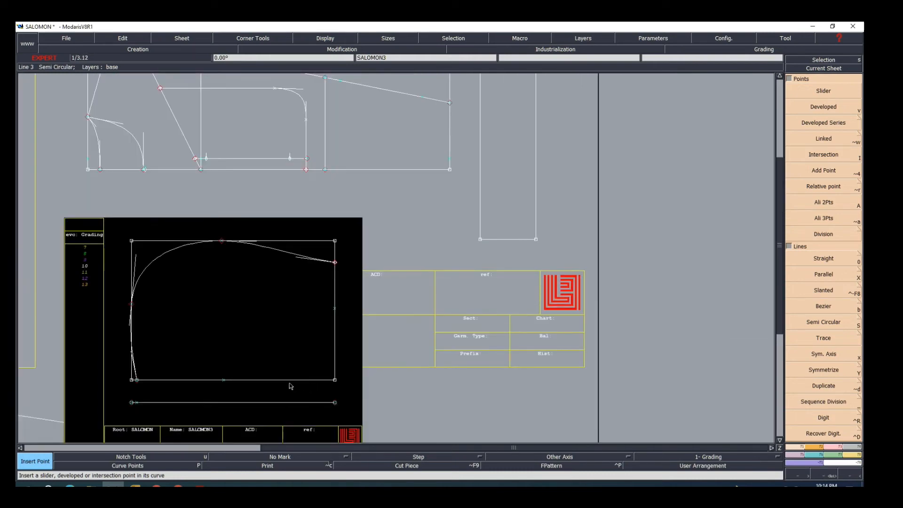
scroll(316, 390, up, 2)
scroll(317, 392, down, 3)
scroll(314, 382, up, 2)
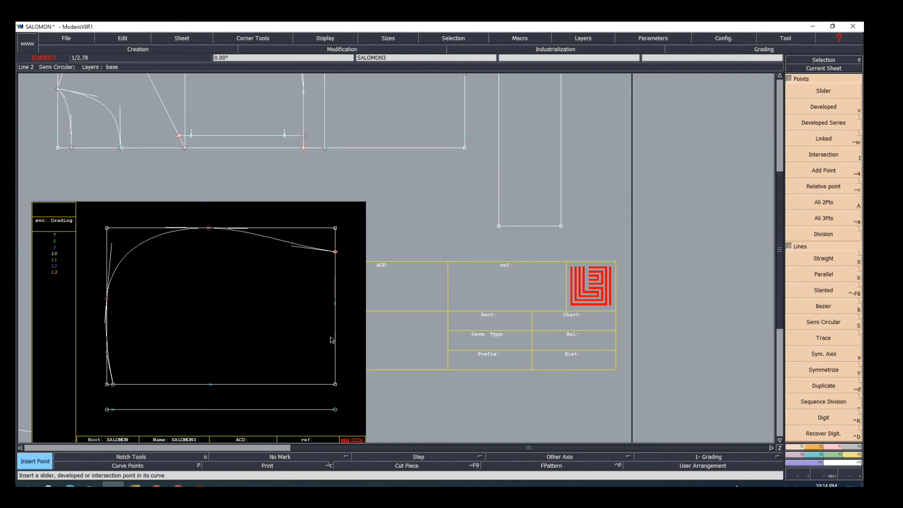
scroll(331, 339, down, 2)
scroll(331, 338, up, 2)
scroll(334, 337, down, 3)
scroll(336, 336, up, 2)
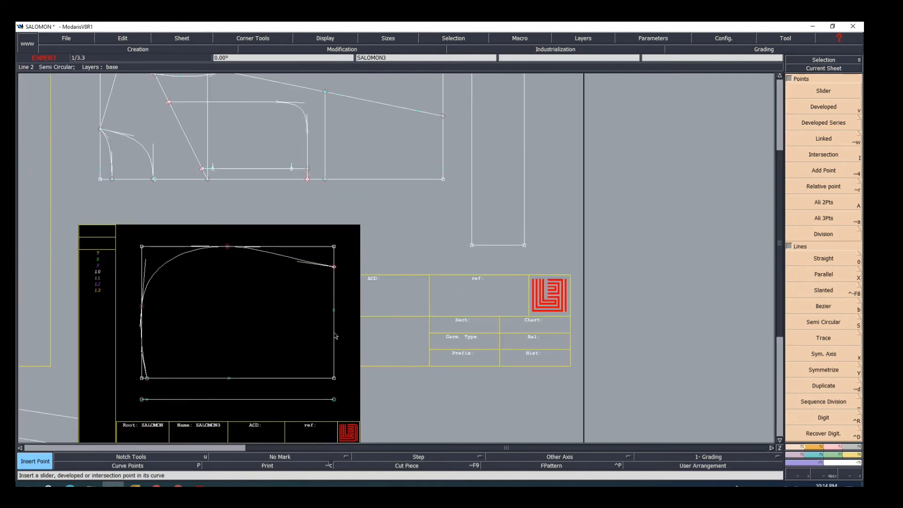
scroll(313, 340, down, 3)
scroll(317, 334, up, 4)
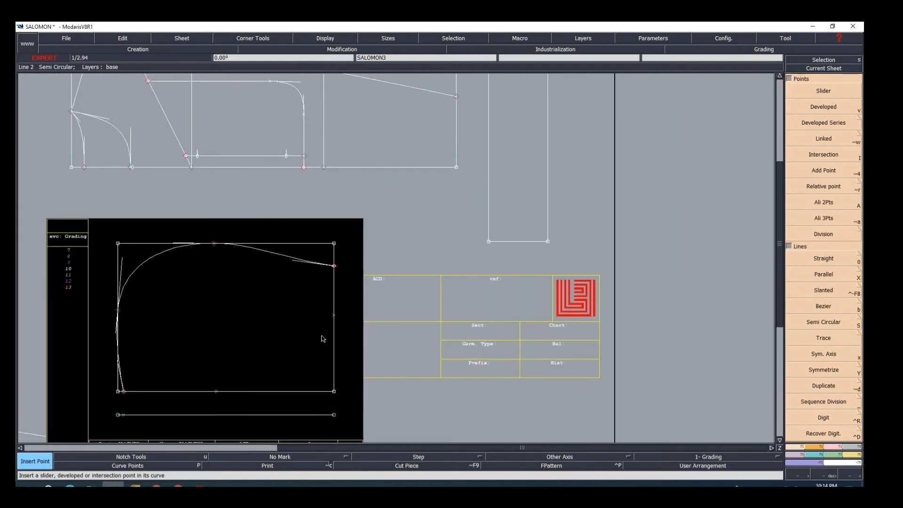
Create a parallel of the hood rectangle's right edge at a distance of -3 cm, inside the rectangle
key(shift+x)
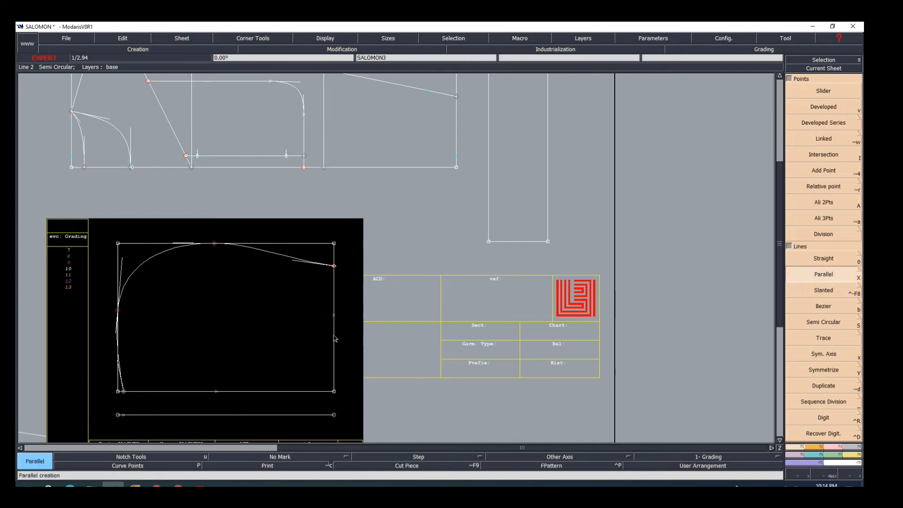
click(334, 335)
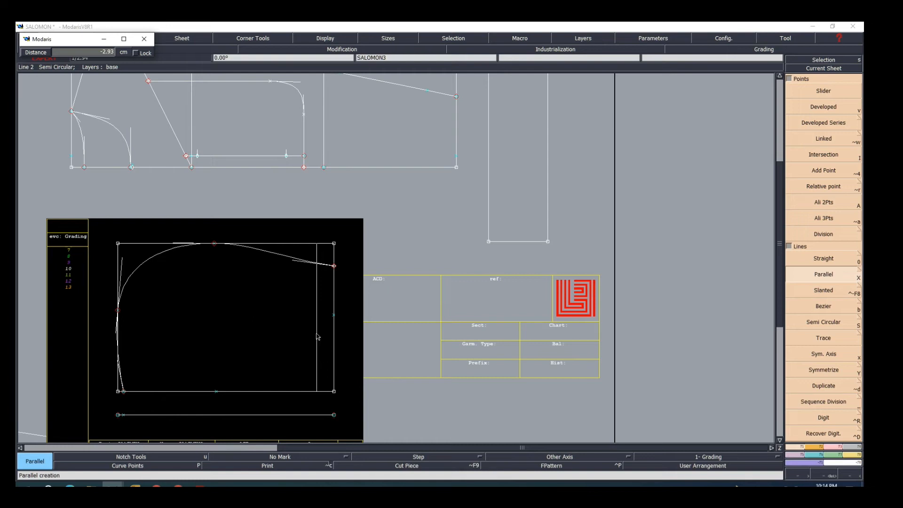
key(BackSpace)
text(-3)
key(Return)
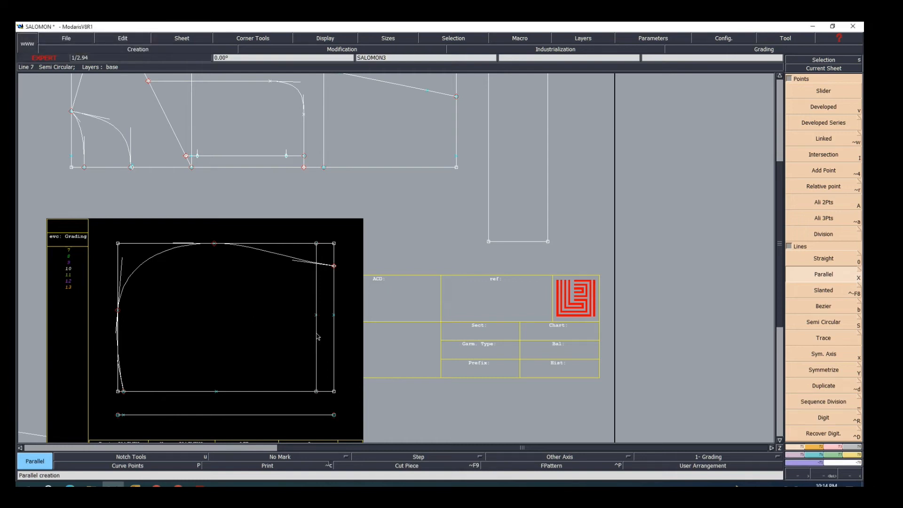
Create a parallel of the hood rectangle's right edge at a distance of 3 cm, outside the rectangle
click(335, 336)
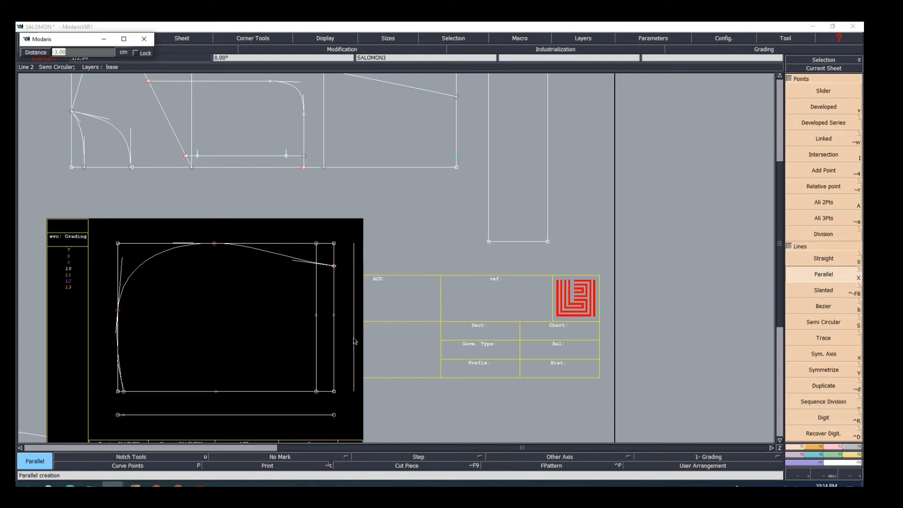
key(Return)
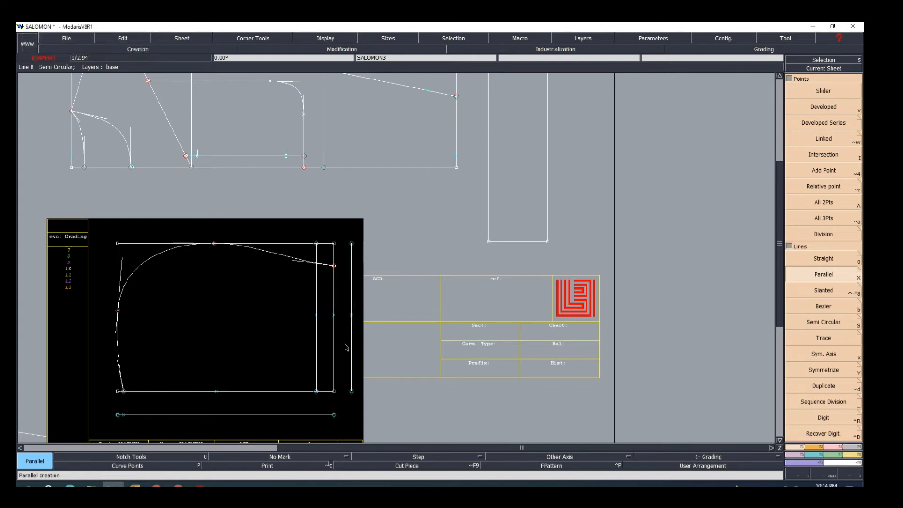
scroll(326, 338, down, 3)
scroll(326, 339, up, 3)
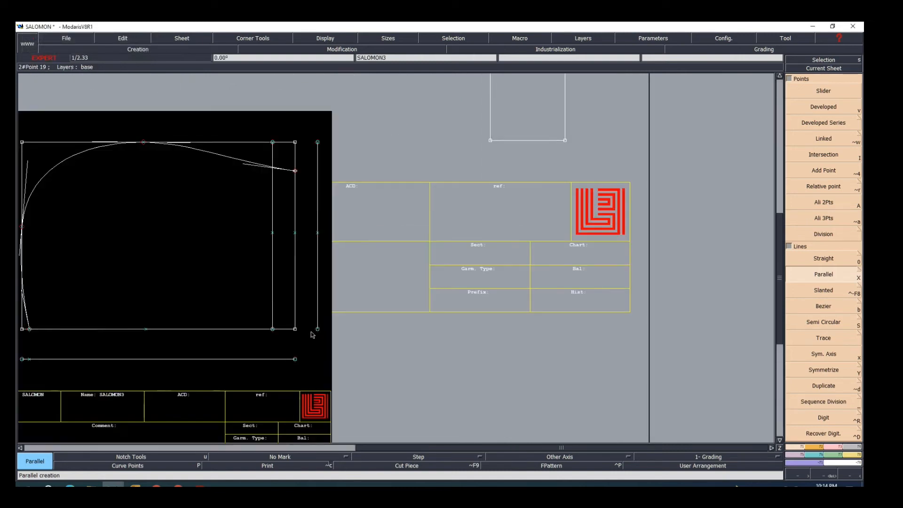
scroll(310, 342, down, 1)
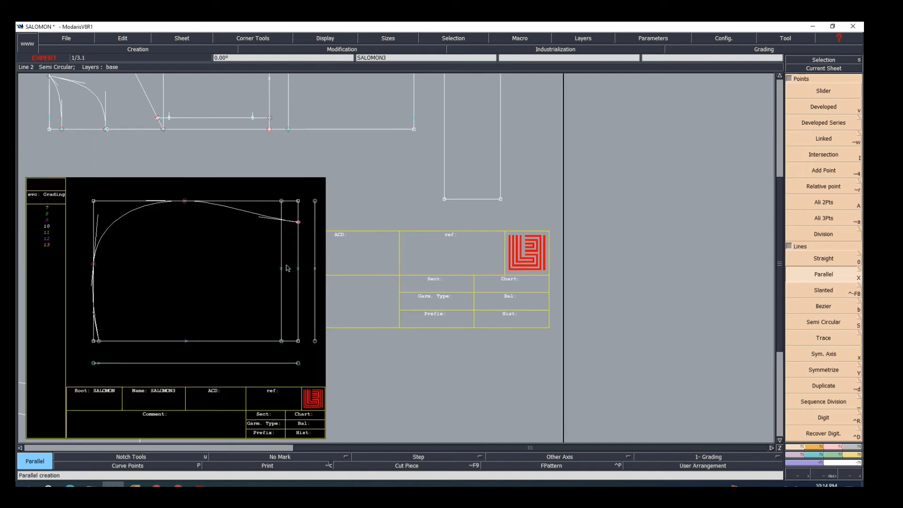
scroll(274, 248, up, 1)
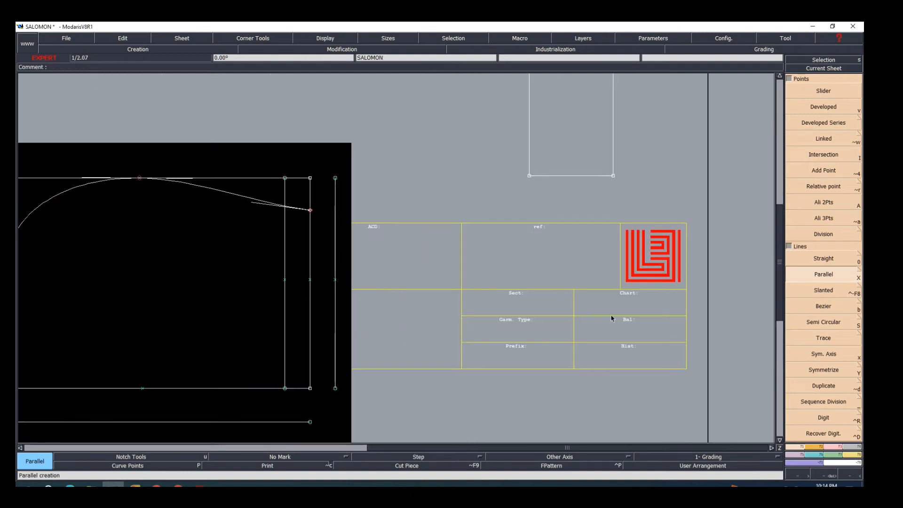
Trim the upper end of the inner parallel to the hood curve with Adjust 2 Lines
click(834, 447)
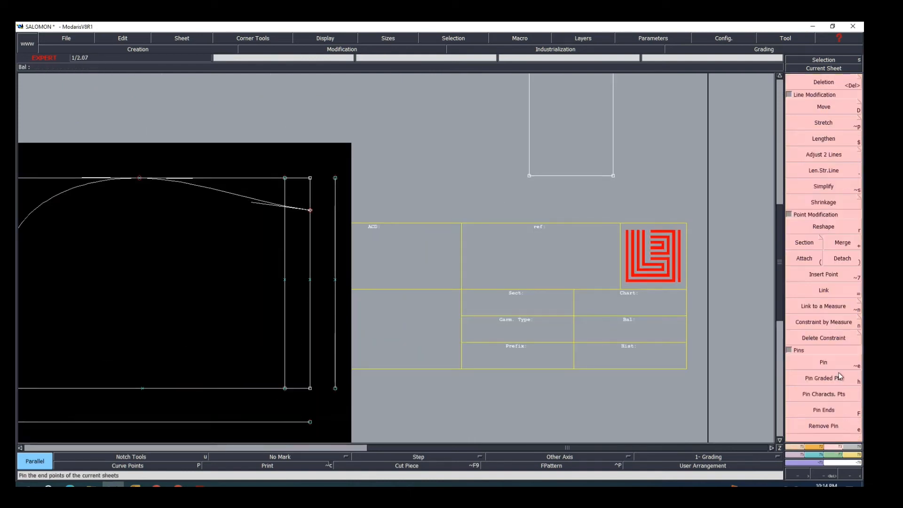
click(824, 156)
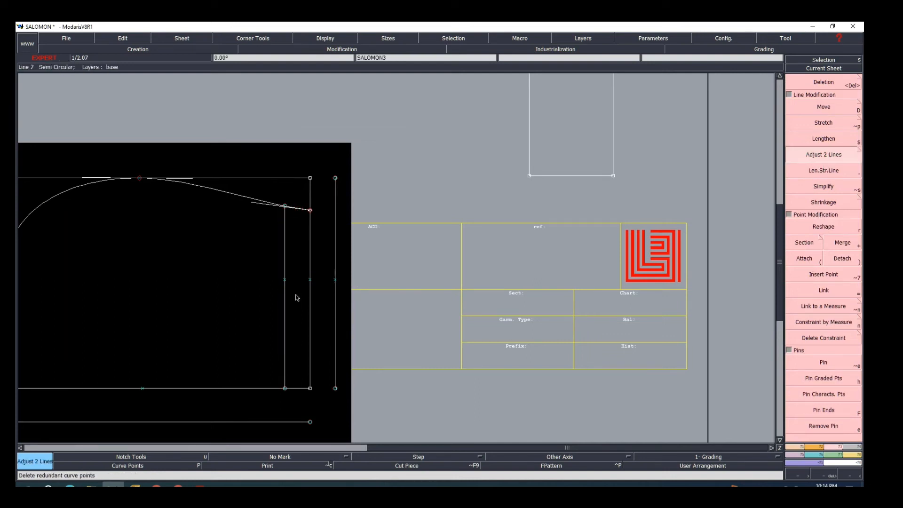
scroll(285, 295, down, 2)
scroll(312, 323, up, 1)
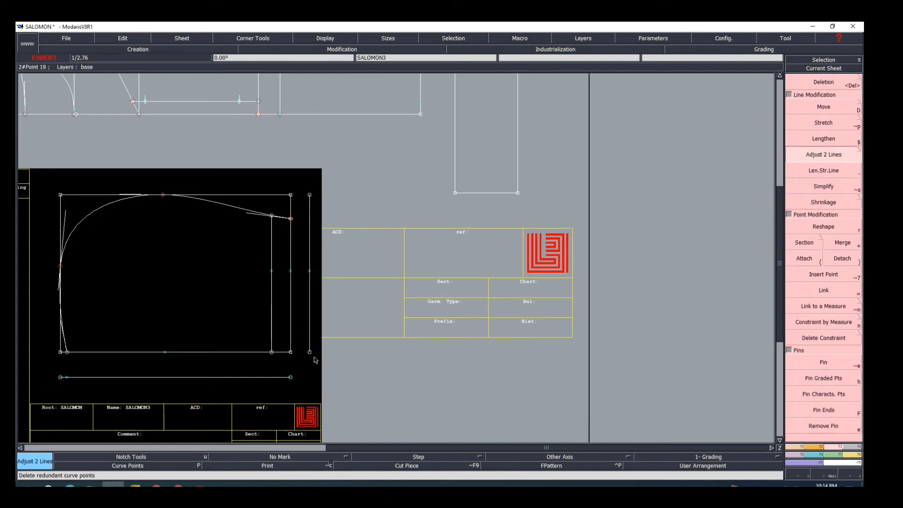
scroll(311, 354, up, 2)
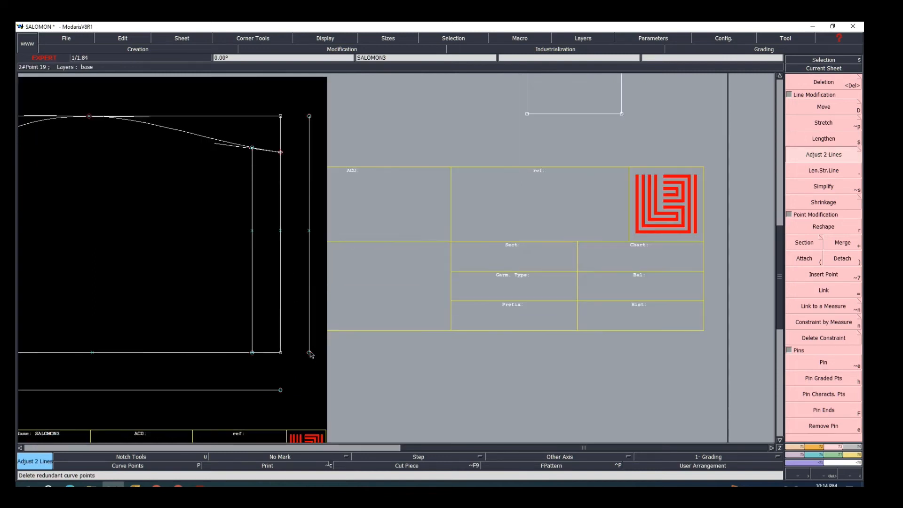
scroll(311, 354, down, 1)
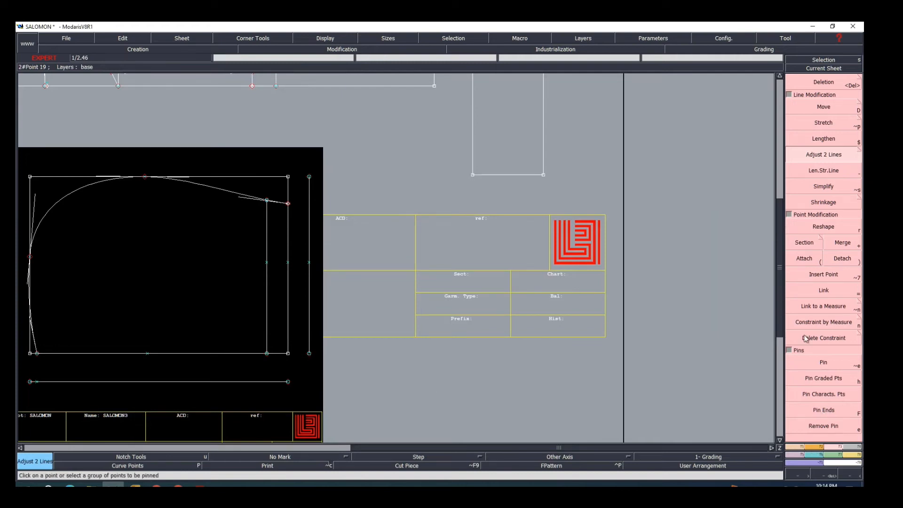
Draw a Bezier from the inner parallel's upper end through the right edge's midpoint to the outer parallel's lower end
click(800, 447)
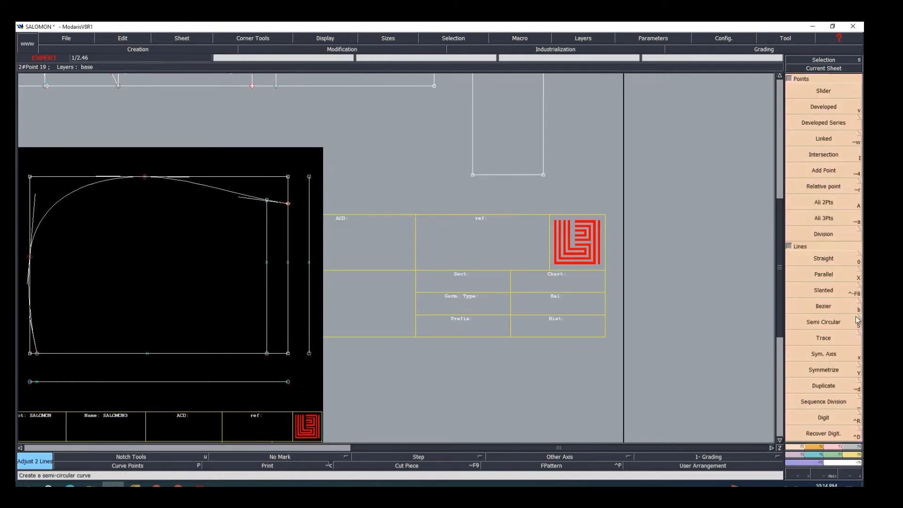
click(831, 307)
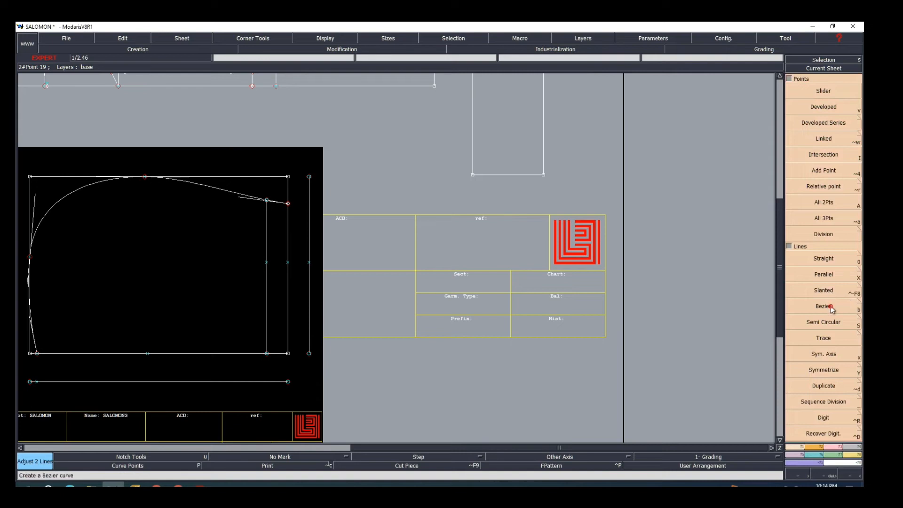
click(267, 200)
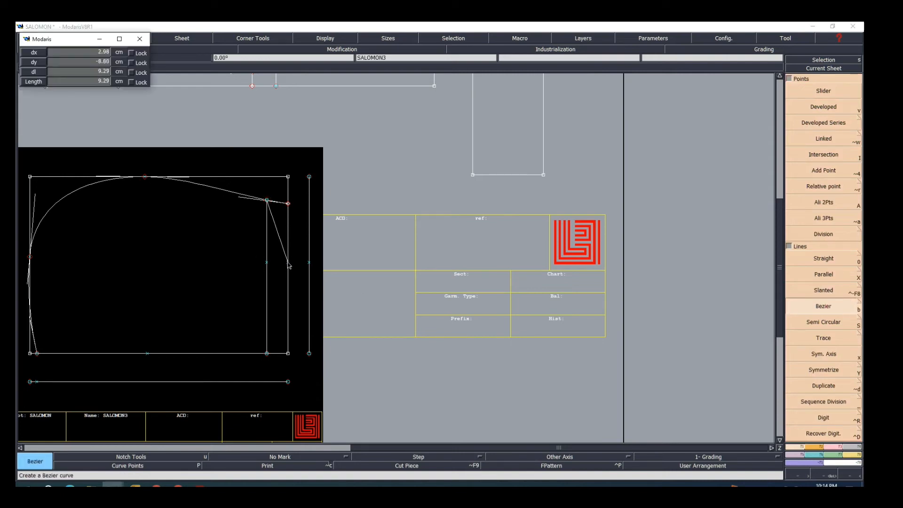
click(288, 262)
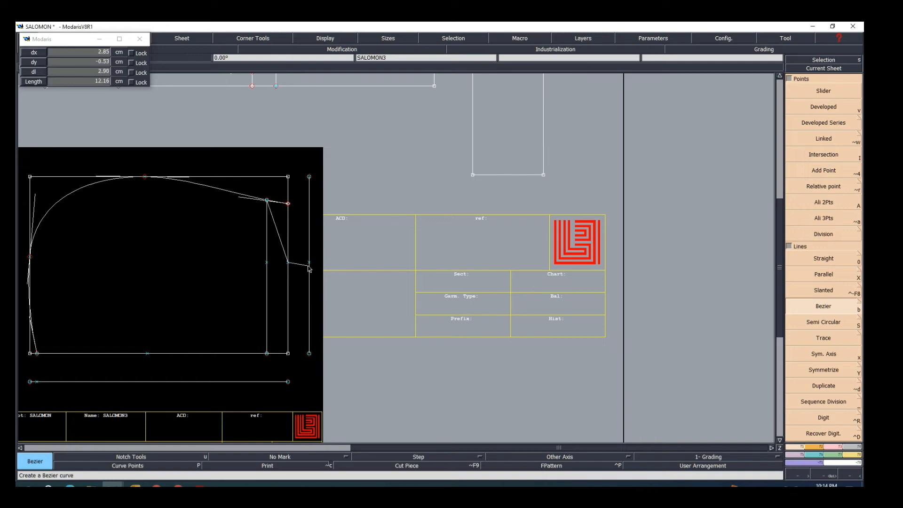
click(310, 353)
scroll(295, 266, up, 1)
scroll(296, 271, down, 1)
scroll(276, 244, up, 1)
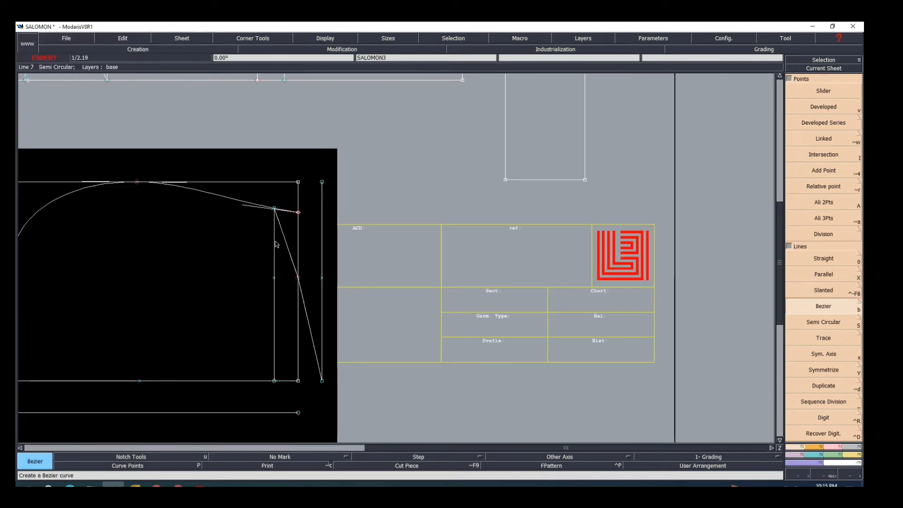
scroll(277, 243, up, 1)
scroll(286, 234, down, 1)
scroll(291, 240, up, 1)
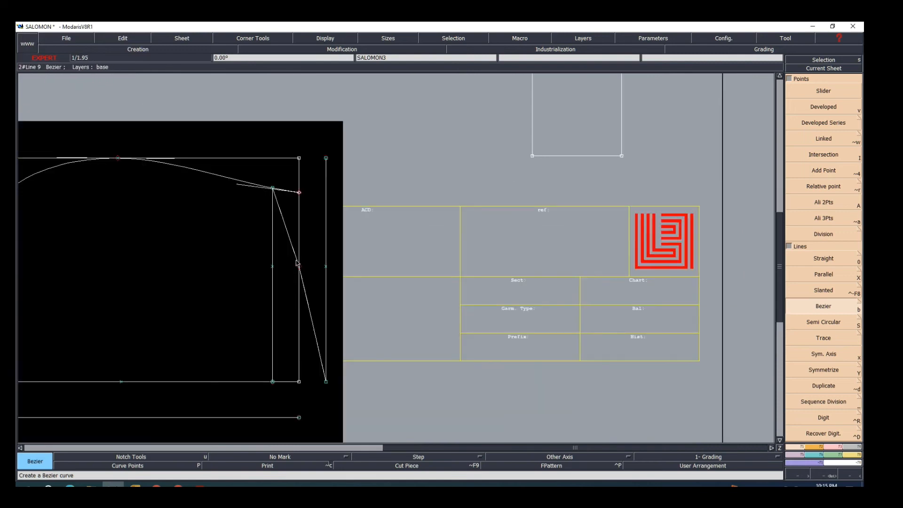
scroll(286, 230, up, 1)
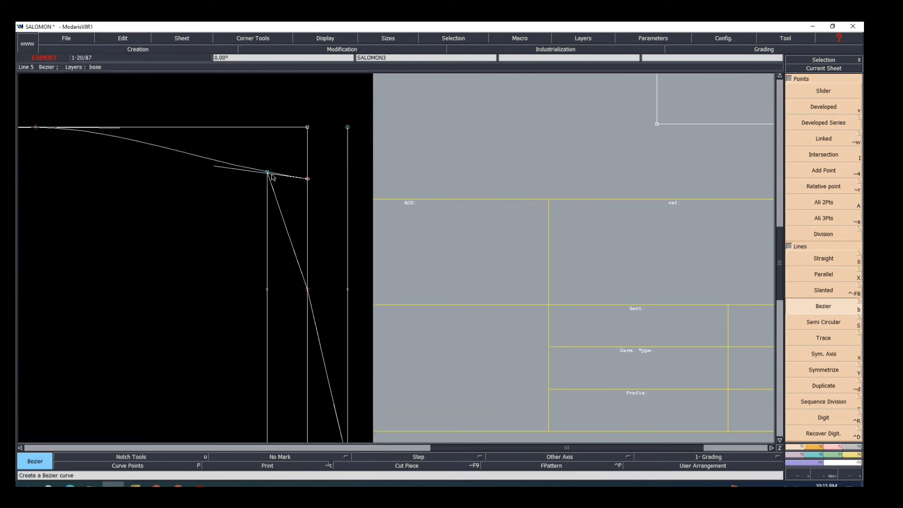
Reshape the front Bezier's tangents so it curves inward above its middle point and bulges outward below it
key(r)
click(273, 198)
click(270, 218)
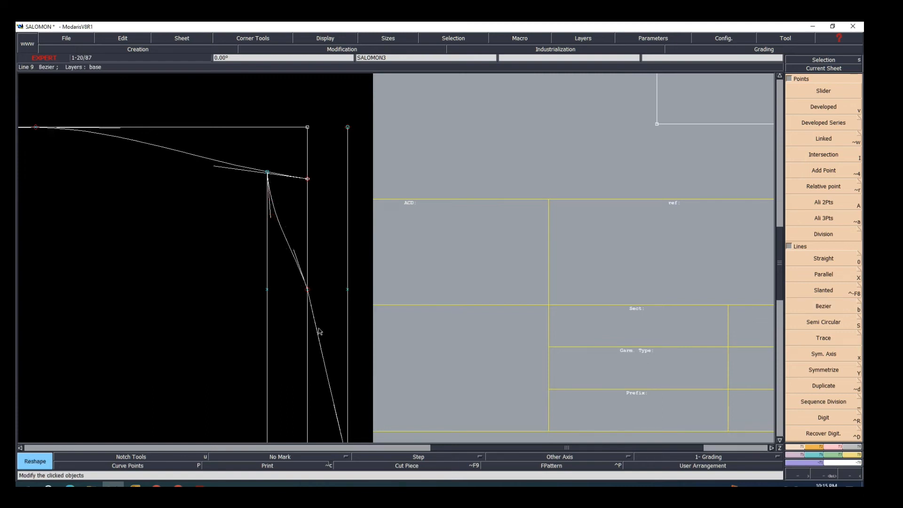
click(317, 329)
click(327, 333)
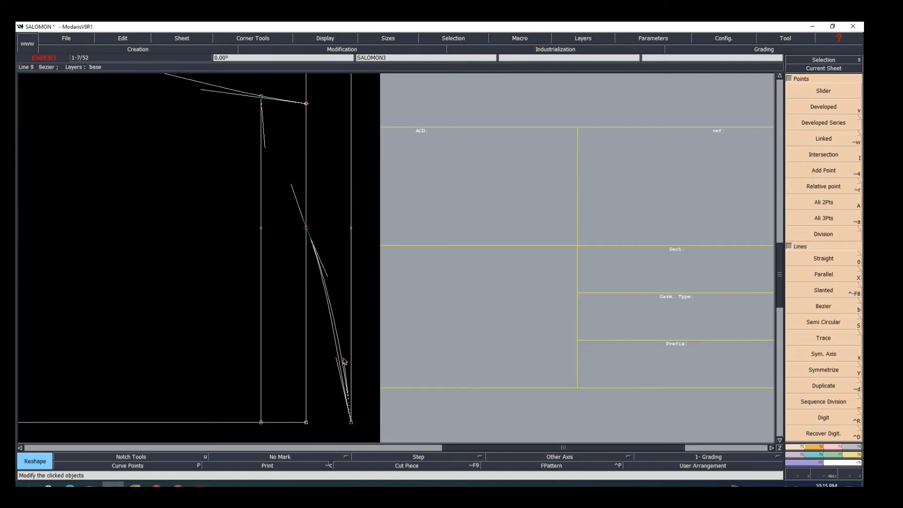
scroll(336, 330, down, 3)
scroll(335, 314, up, 1)
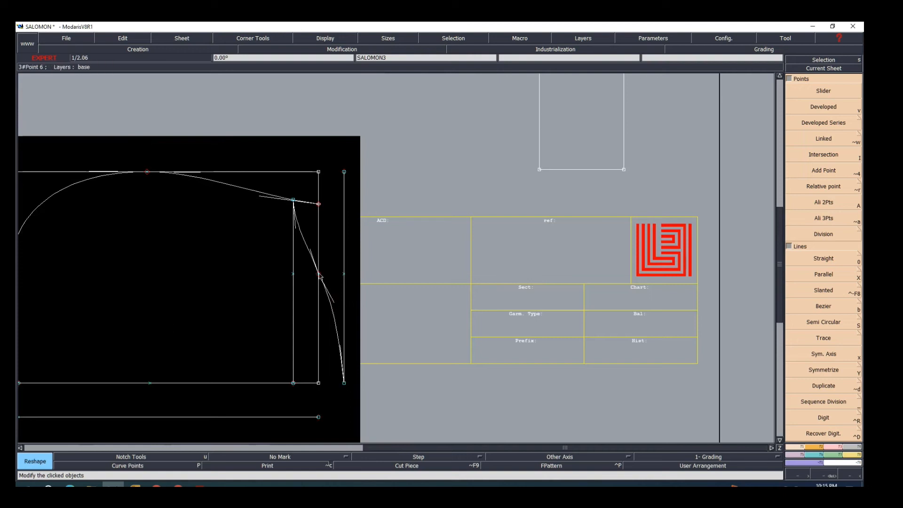
Try to move the front curve's middle point lower along the rectangle's right edge
click(318, 274)
click(318, 285)
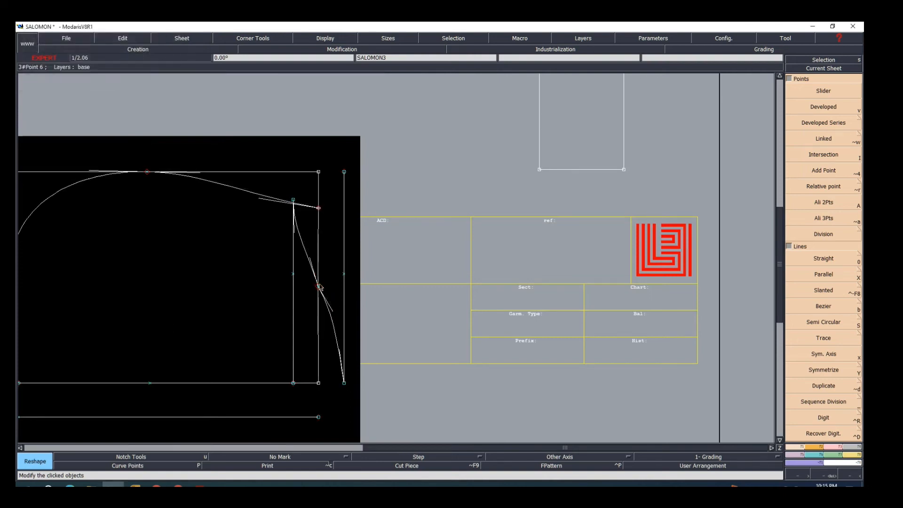
scroll(321, 249, up, 1)
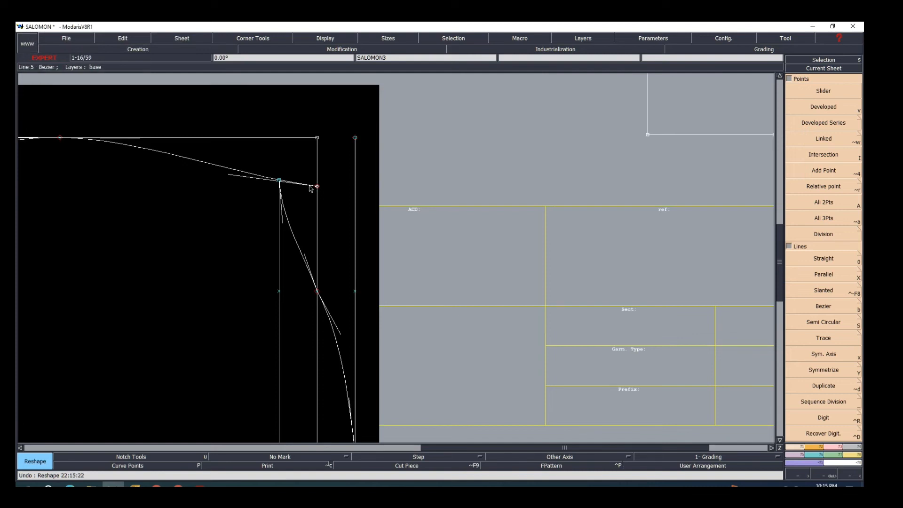
scroll(322, 240, down, 2)
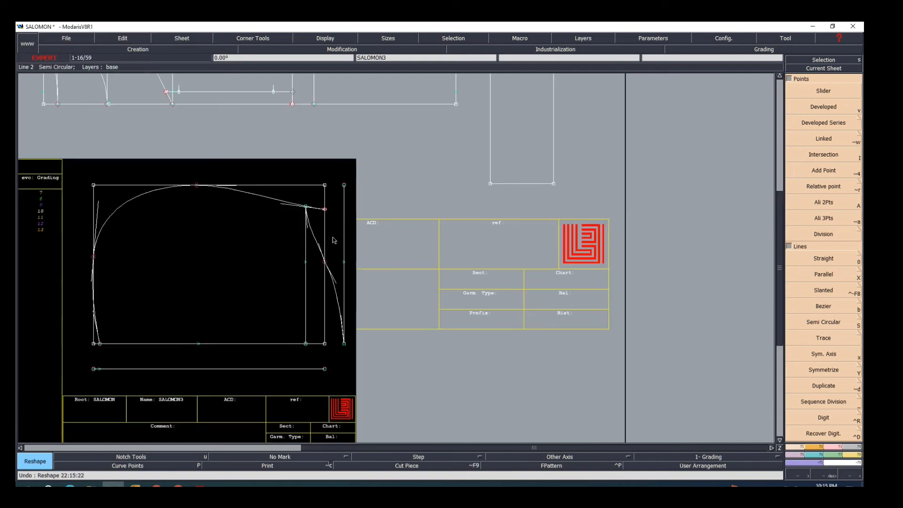
Delete the hood rectangle's original right edge
scroll(327, 267, up, 2)
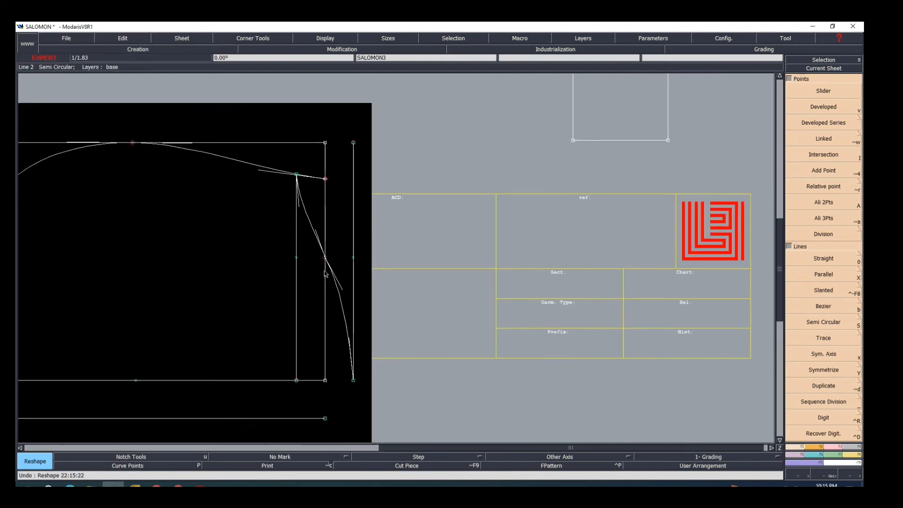
key(Delete)
click(323, 294)
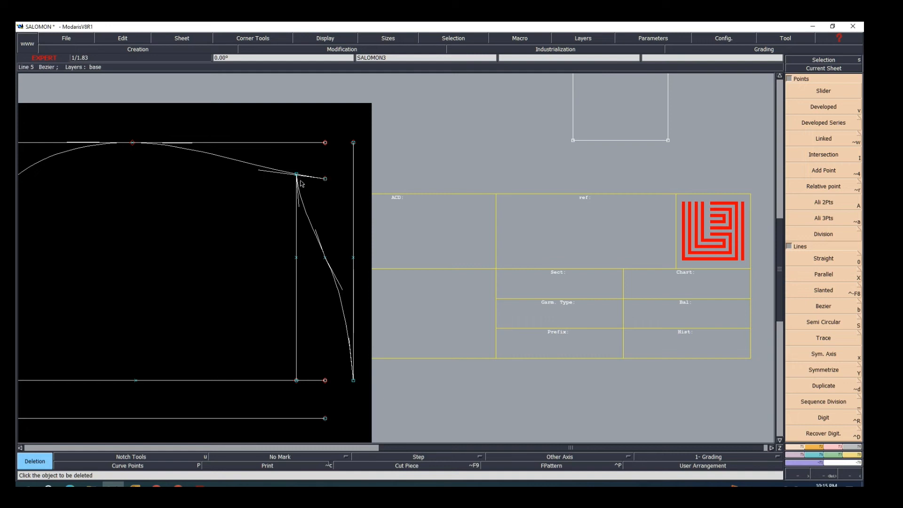
Trim the hood's top curve at its meeting point with the front curve using Adjust 2 Lines
scroll(285, 175, up, 2)
scroll(285, 176, up, 3)
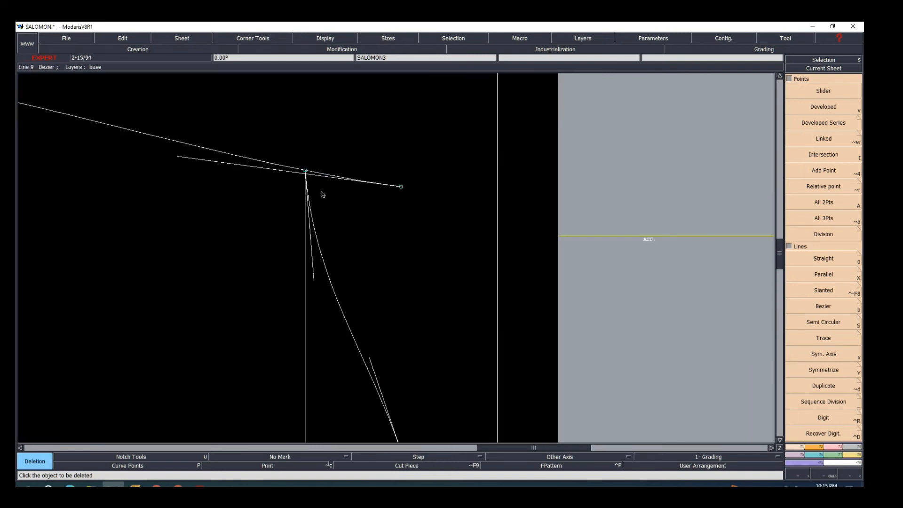
scroll(309, 183, down, 3)
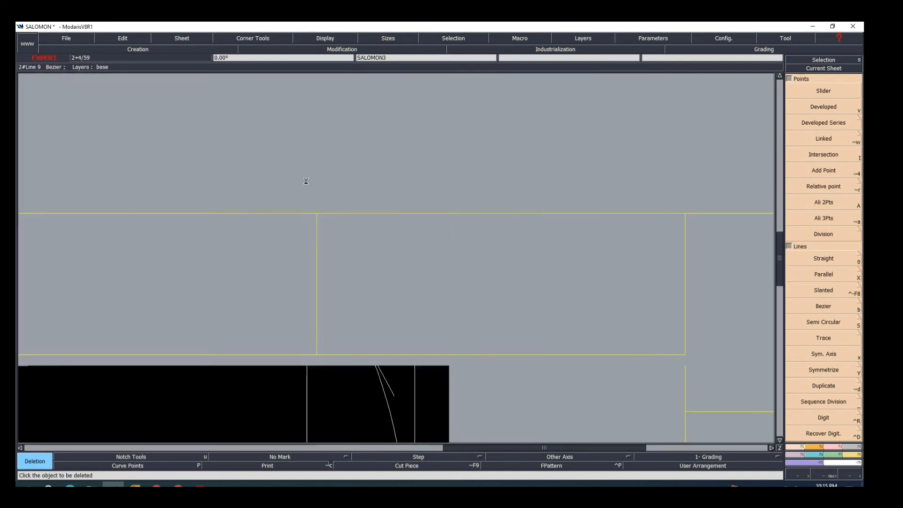
click(837, 447)
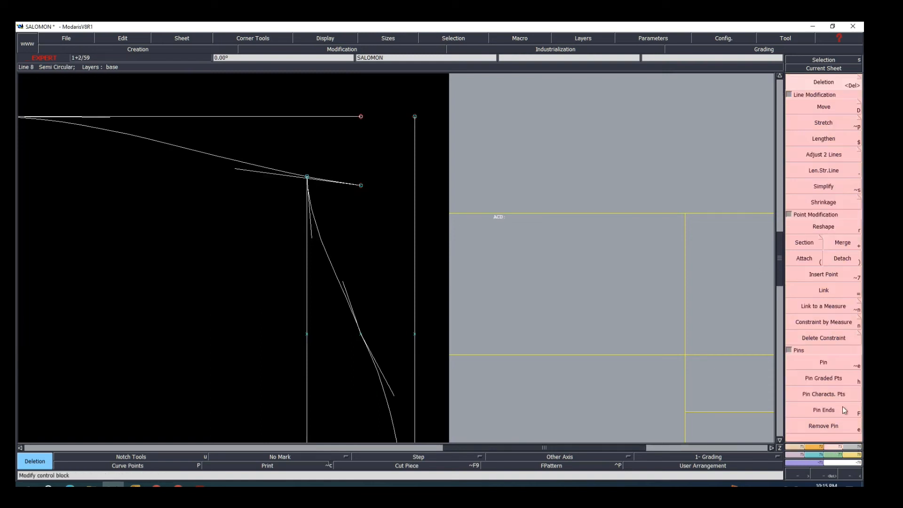
click(823, 155)
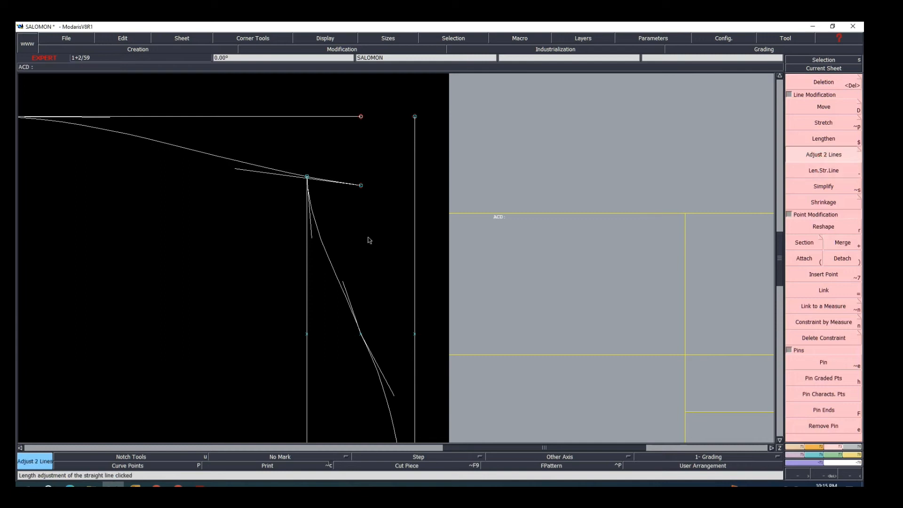
click(281, 171)
click(322, 240)
scroll(310, 212, down, 2)
scroll(310, 214, up, 3)
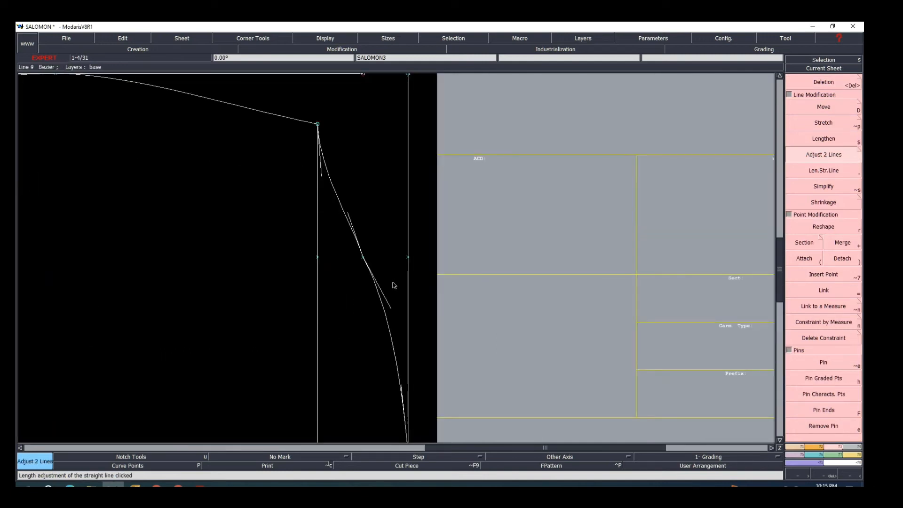
Reshape the front curve's tangents on both sides of its middle point to smooth the S-shaped transition
click(824, 227)
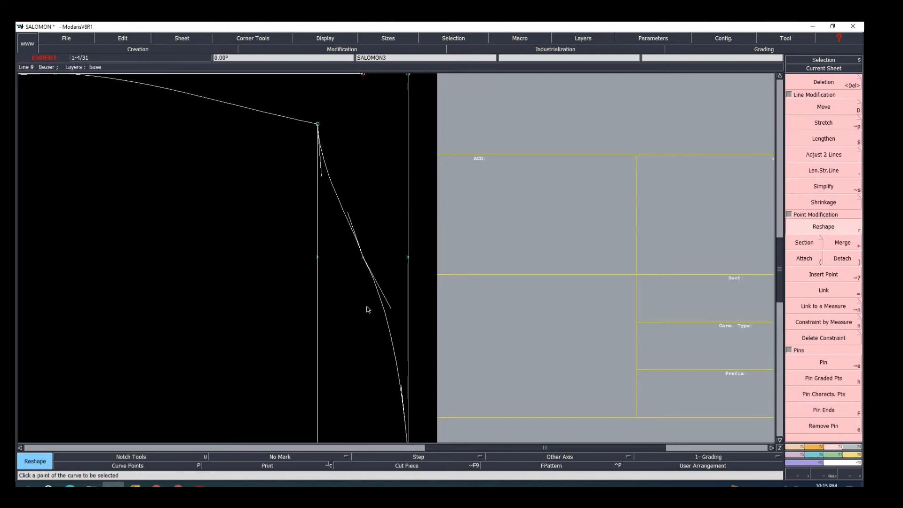
click(392, 309)
click(389, 333)
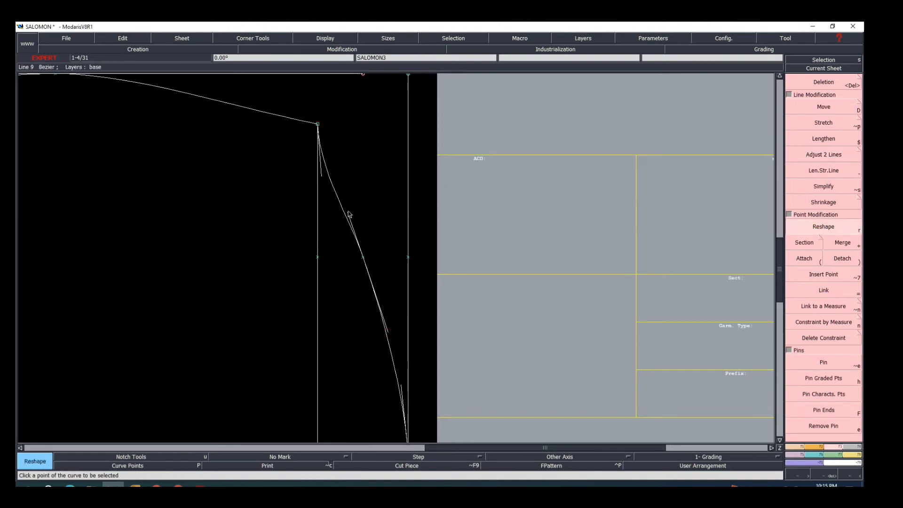
click(347, 214)
click(346, 215)
scroll(347, 240, down, 3)
scroll(356, 273, up, 3)
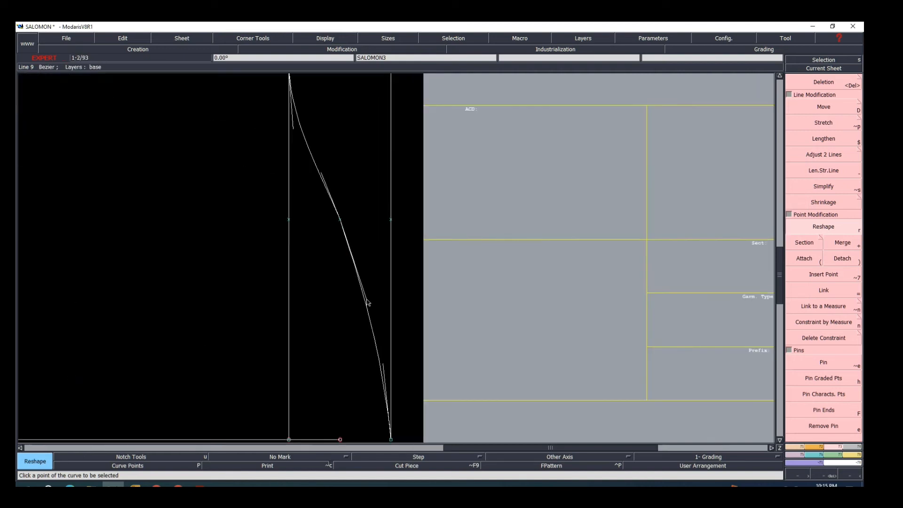
click(365, 298)
click(370, 299)
scroll(370, 299, down, 3)
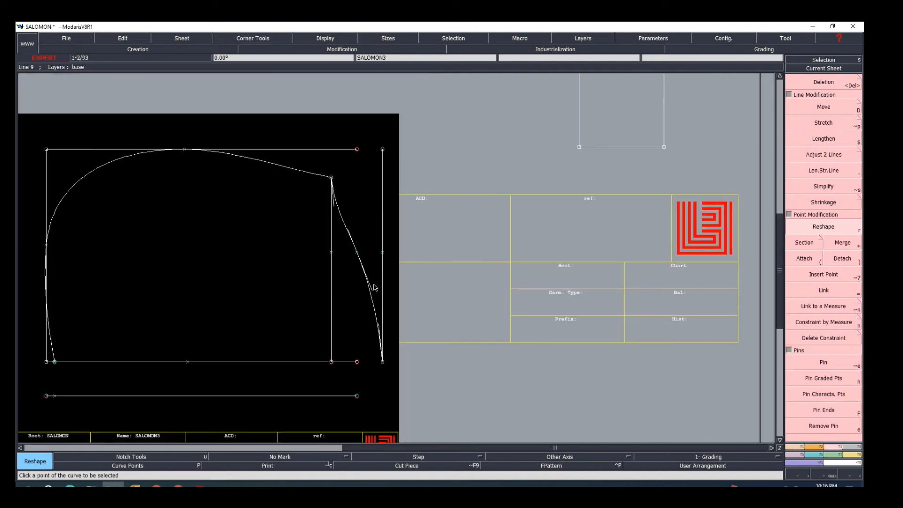
Reshape the hood's front curve by moving its middle point with dx 0 and dy -2 cm
click(358, 254)
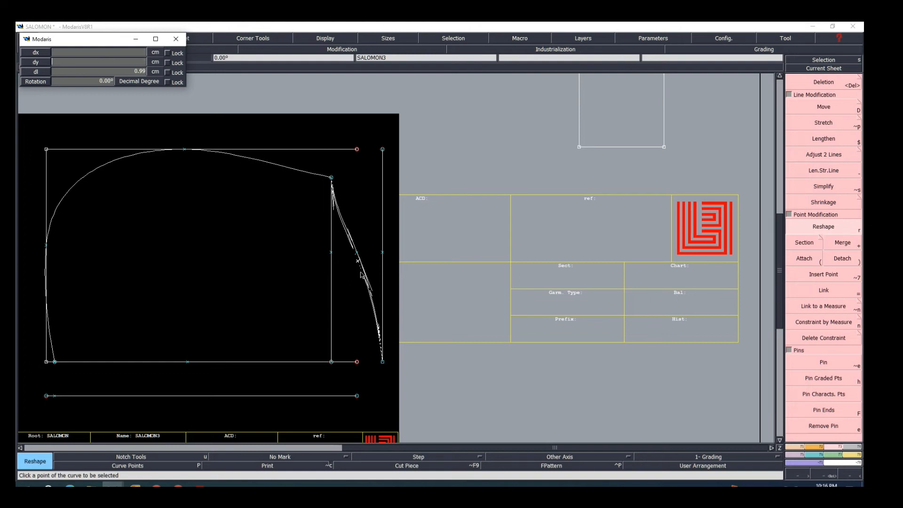
text(00)
key(Return)
text(-2)
key(Return)
scroll(331, 254, down, 3)
scroll(334, 254, up, 5)
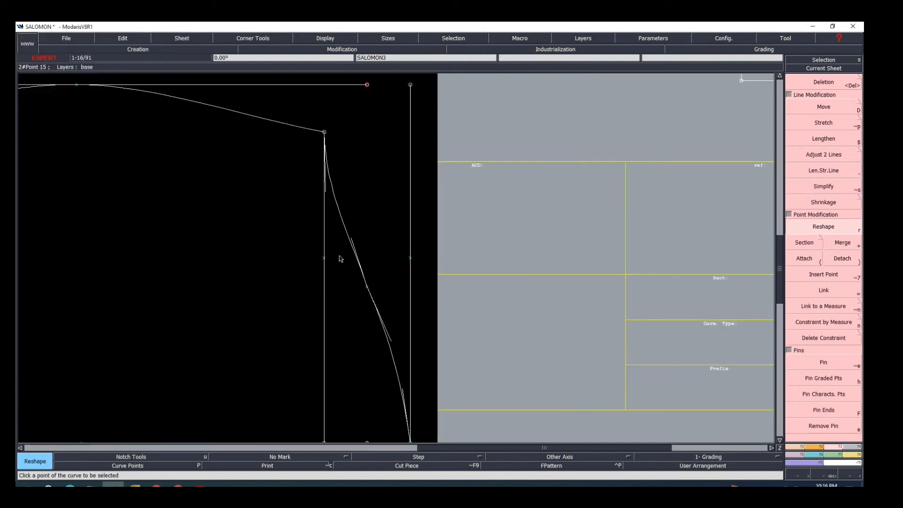
Adjust the tangents above and below the front curve's middle point to smooth the S-shaped opening
click(351, 246)
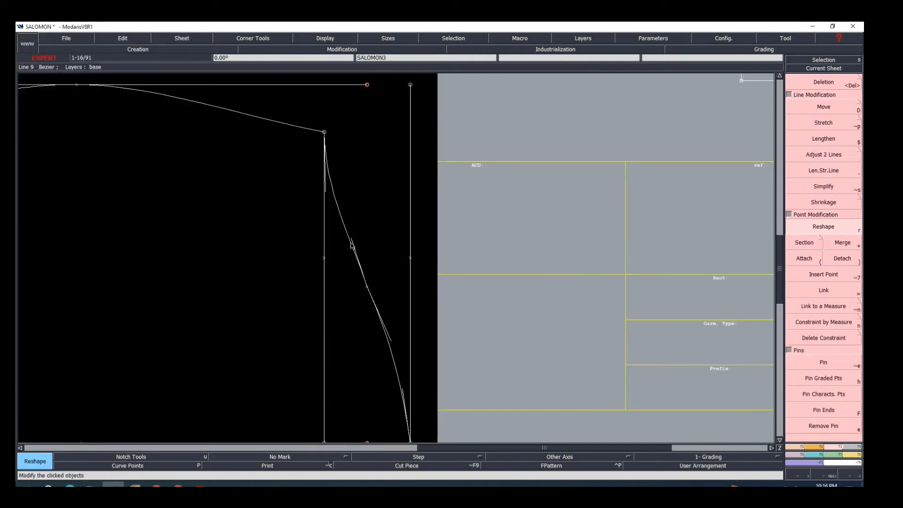
drag(353, 246, 352, 252)
drag(392, 345, 392, 349)
click(391, 345)
scroll(363, 314, down, 1)
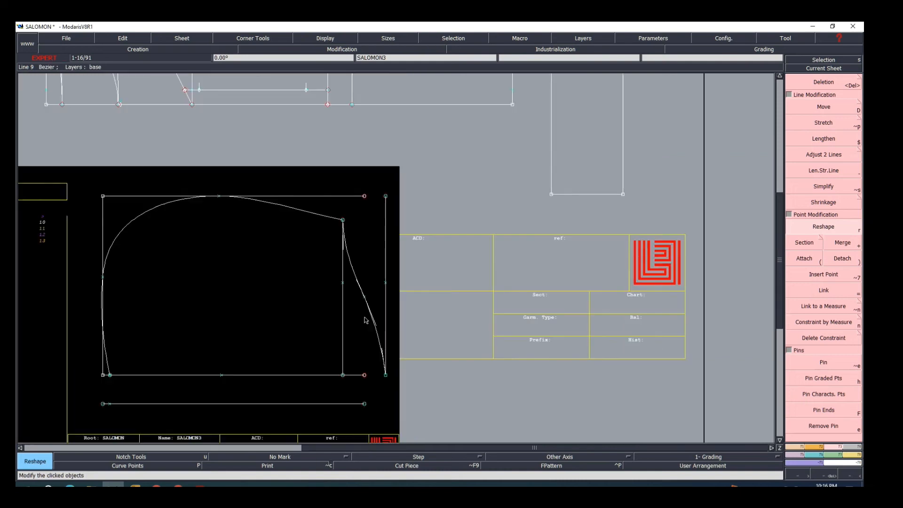
scroll(361, 355, up, 1)
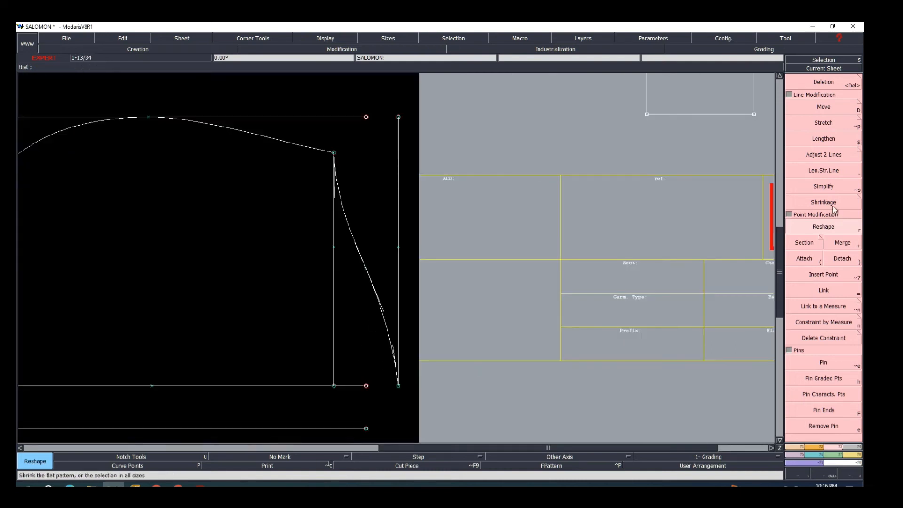
Lengthen the front curve's lower end in a straight line down to the level of the lower horizontal line
click(823, 172)
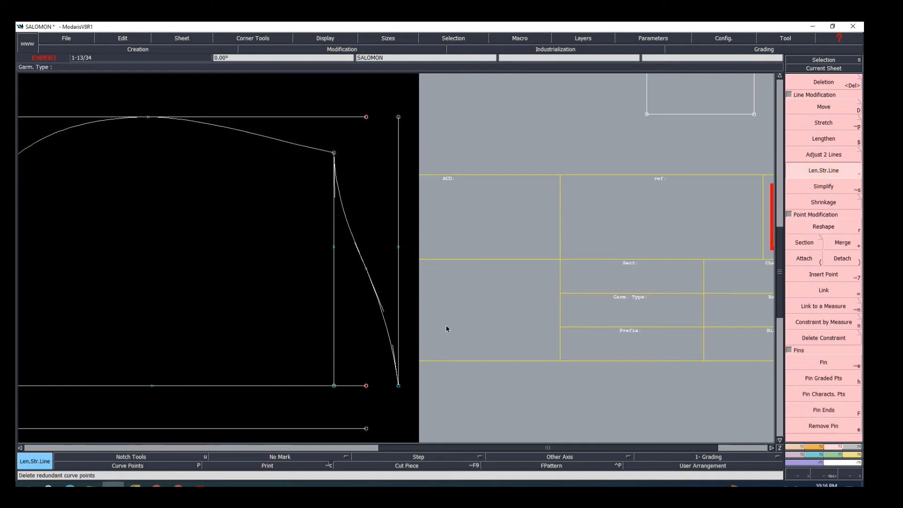
click(388, 326)
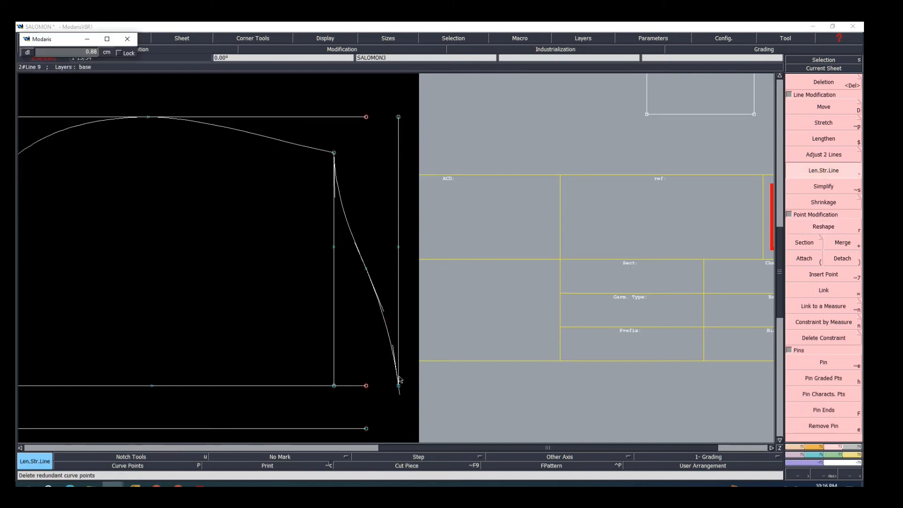
click(385, 345)
scroll(417, 303, down, 3)
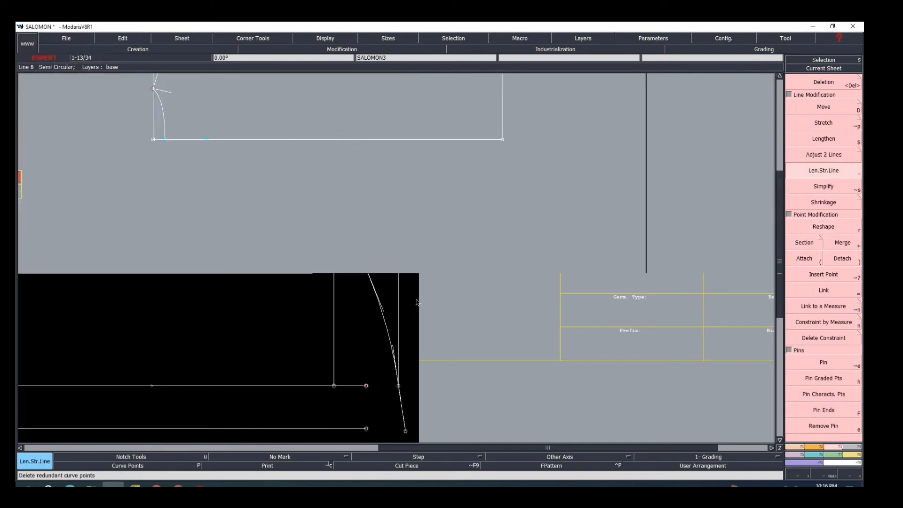
scroll(412, 336, up, 3)
scroll(411, 336, down, 2)
scroll(402, 350, up, 2)
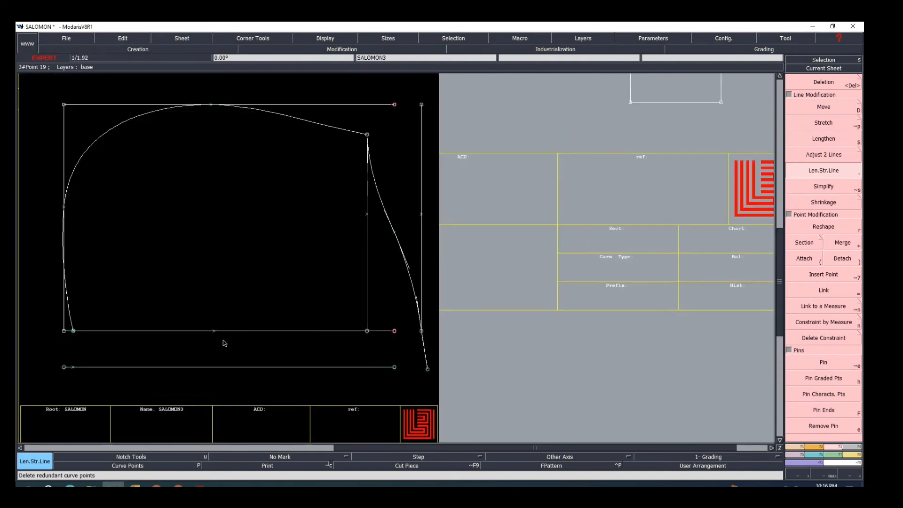
scroll(429, 374, up, 2)
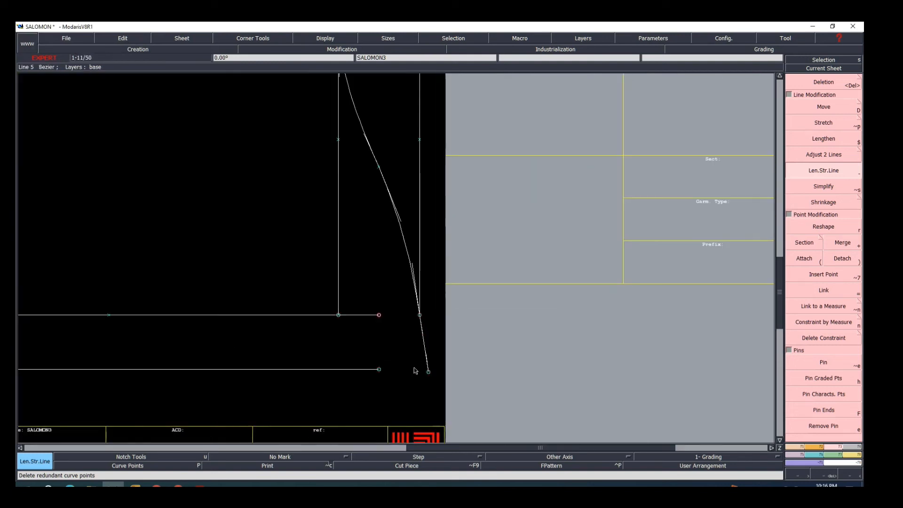
Extend the lower horizontal line to the lengthened front curve using Adjust 2 Lines
click(823, 156)
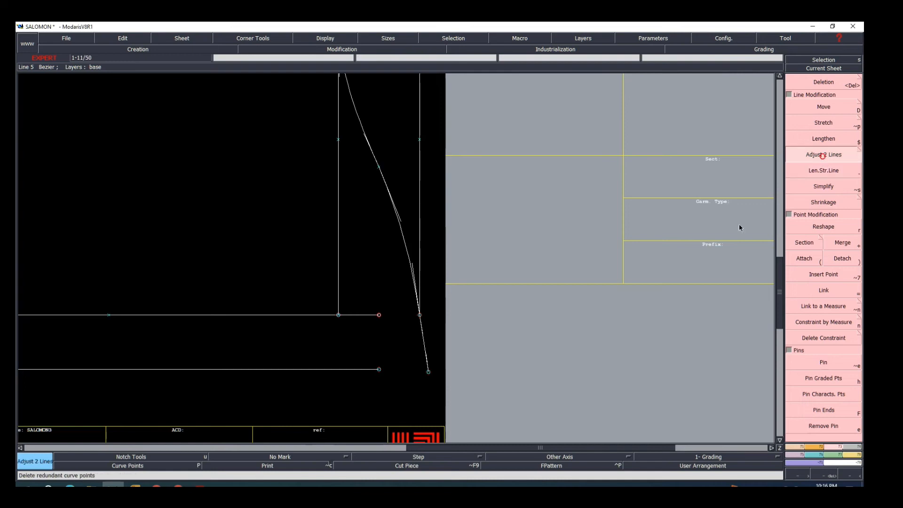
click(364, 369)
click(424, 358)
scroll(399, 354, down, 1)
scroll(391, 365, up, 1)
scroll(391, 365, up, 1)
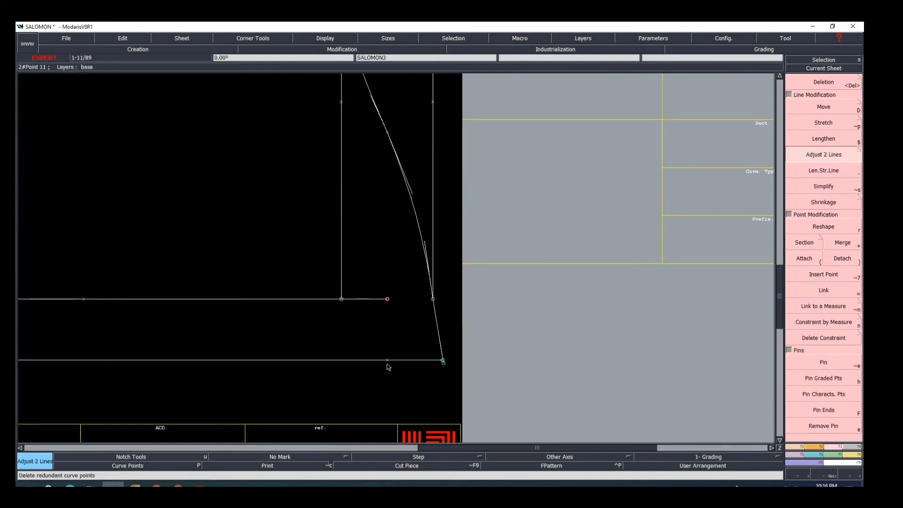
scroll(387, 365, down, 1)
scroll(416, 327, down, 1)
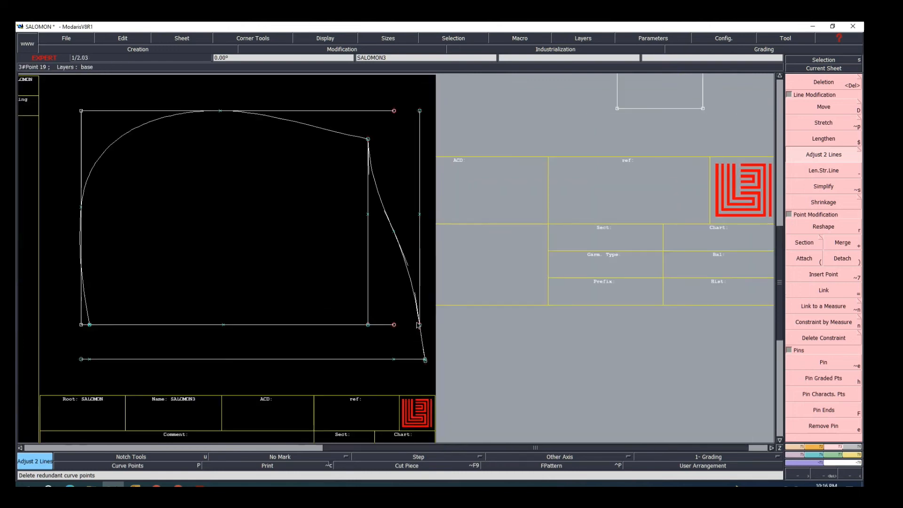
Delete the hood's leftover construction lines: the outer right vertical, the top and left rectangle edges, and the inner vertical
key(Delete)
click(419, 238)
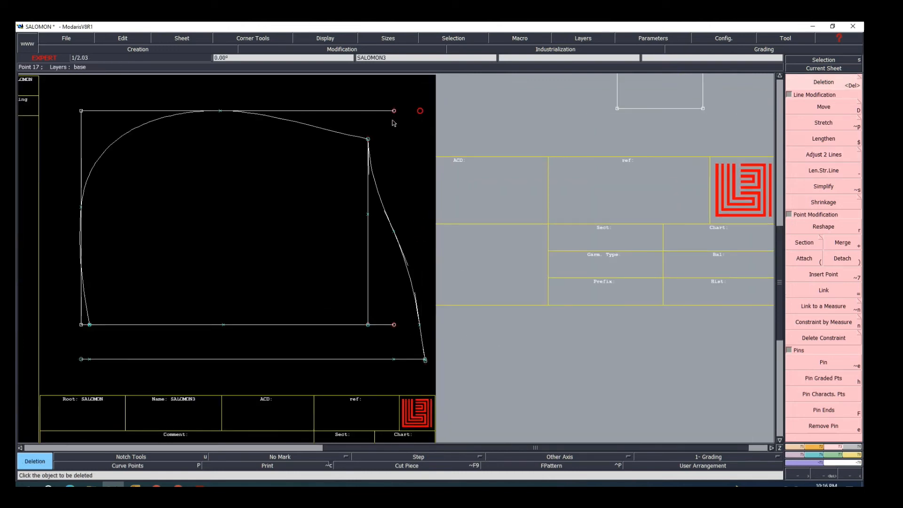
click(354, 111)
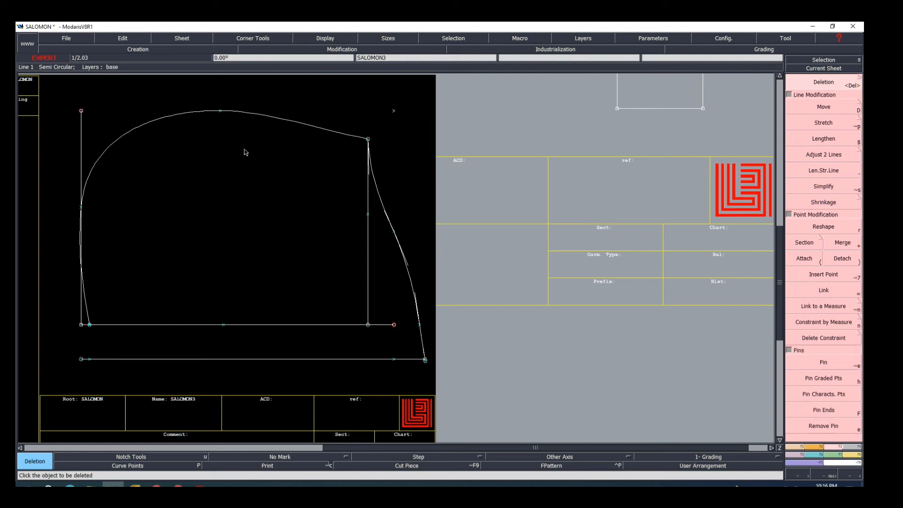
click(82, 128)
click(82, 113)
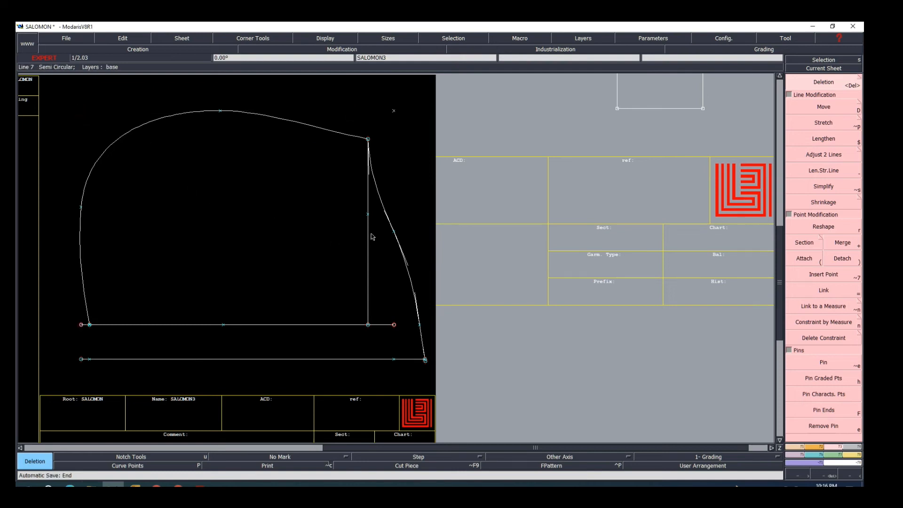
click(369, 267)
Trim the small overshoot where the front curve's lower end crosses the bottom line using Adjust 2 Lines
scroll(364, 327, up, 1)
scroll(356, 324, down, 1)
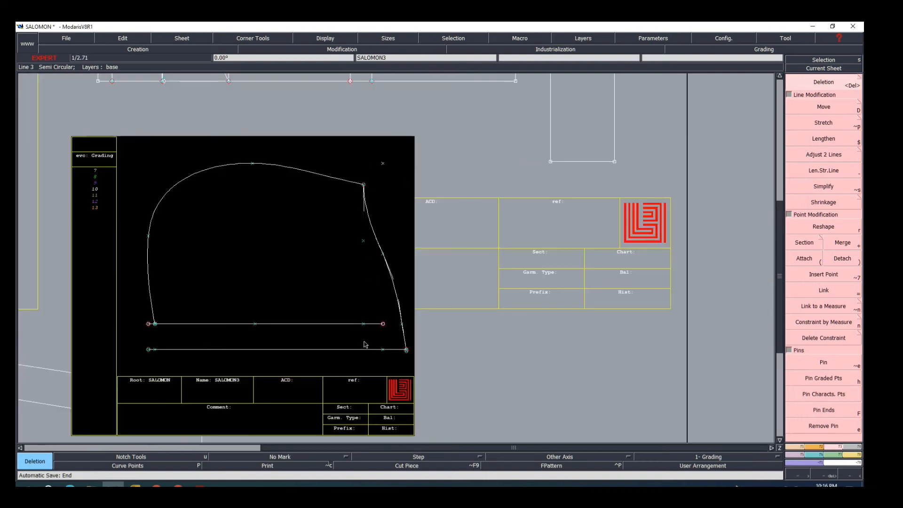
scroll(364, 340, up, 1)
scroll(426, 341, up, 1)
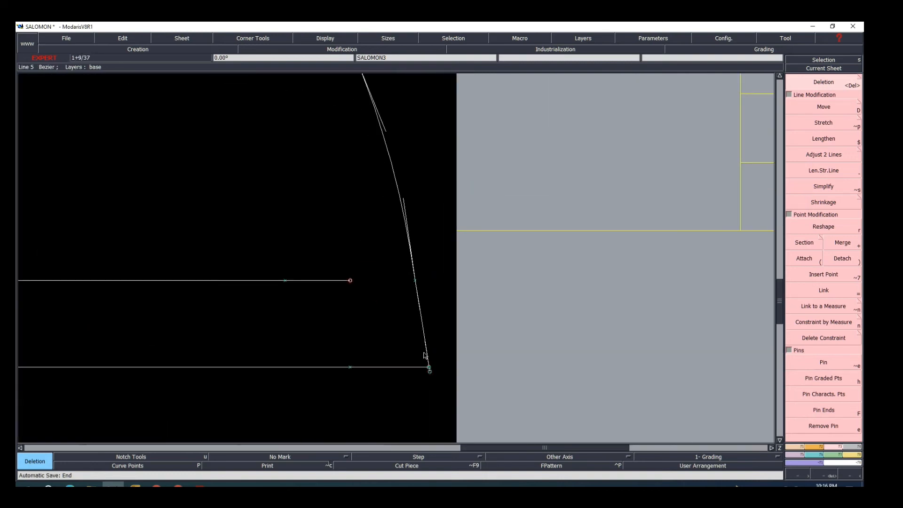
scroll(431, 369, up, 1)
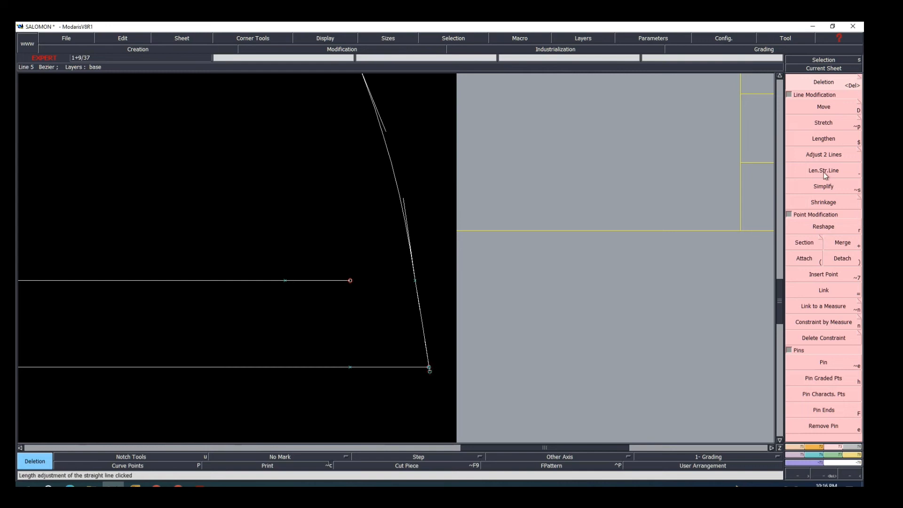
click(816, 156)
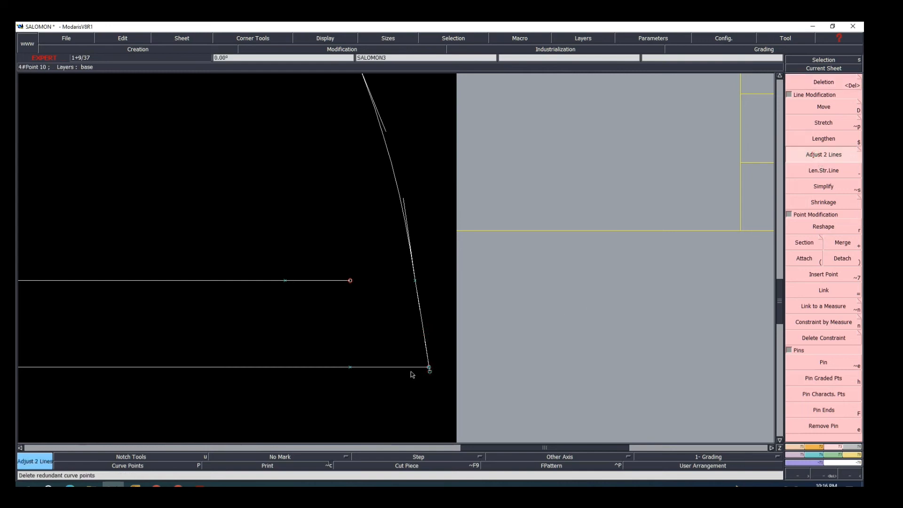
scroll(427, 352, up, 1)
scroll(427, 351, down, 3)
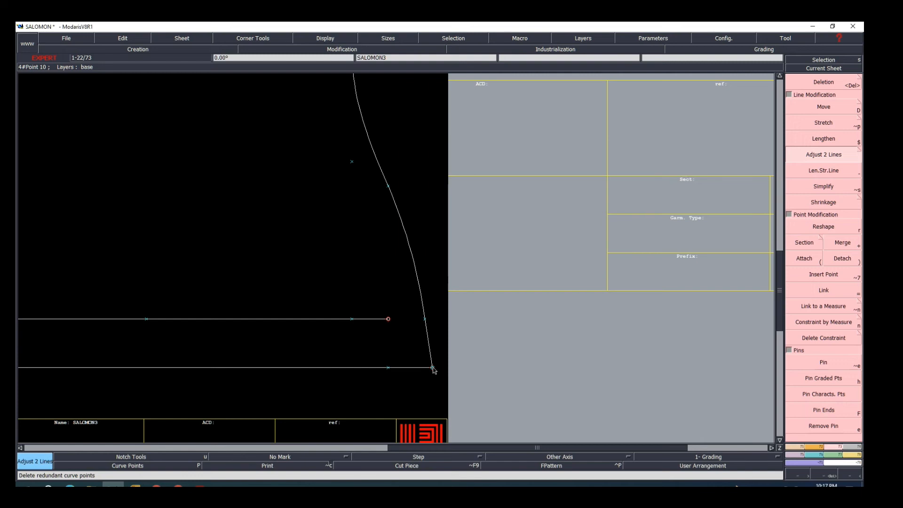
Place a developed point on the front curve at a curve length of -1.5 cm from its lower corner
click(433, 368)
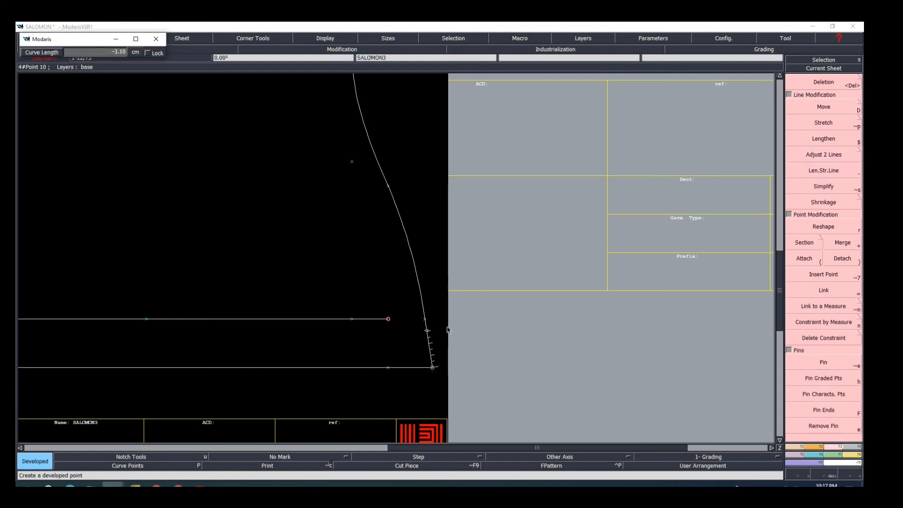
key(Down)
text(-1.)
key(Return)
scroll(417, 360, down, 5)
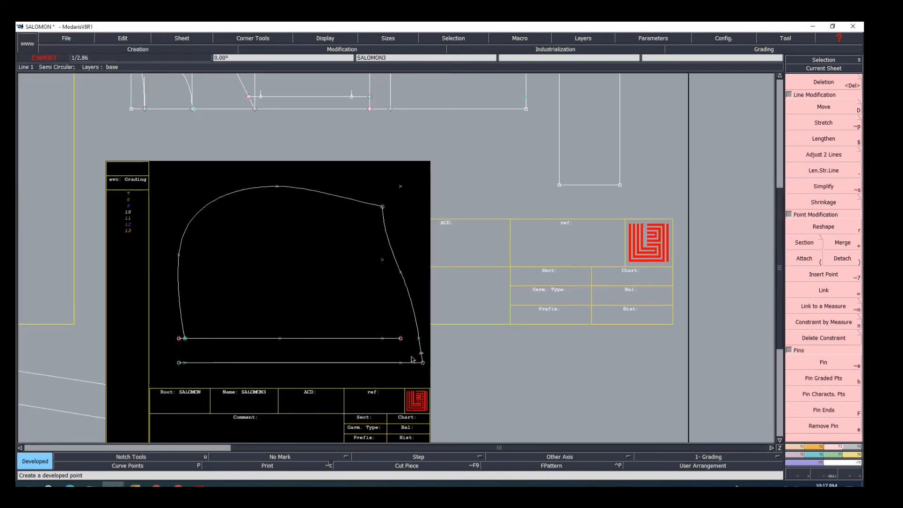
Try a Bezier line from the developed point with dx -8 cm and dy 0, and undo it
scroll(418, 360, up, 3)
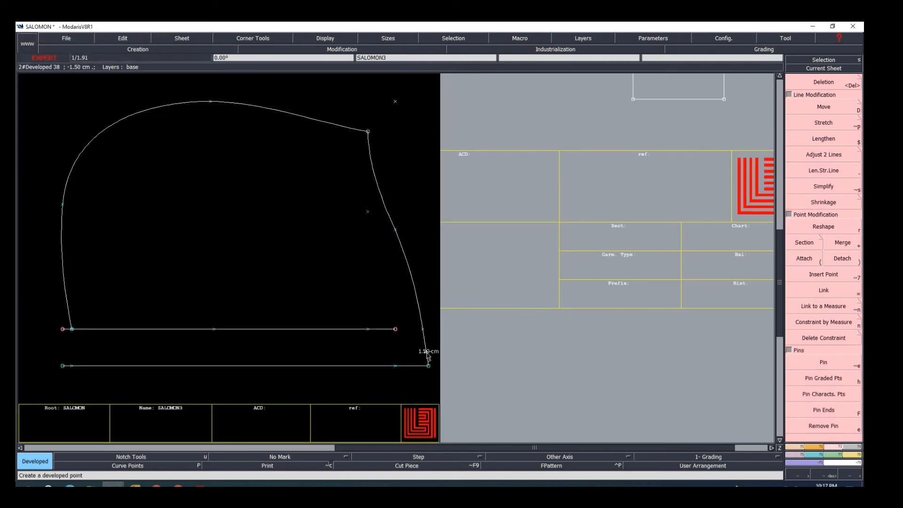
key(b)
click(427, 352)
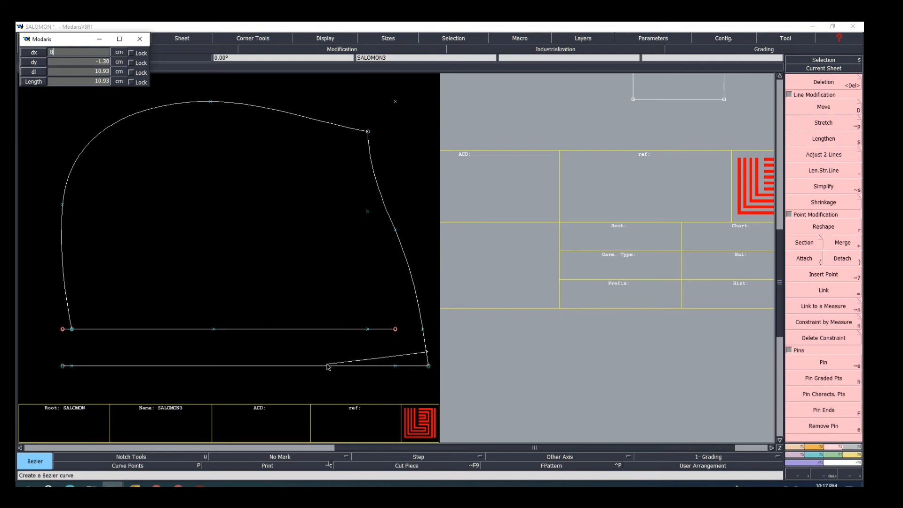
key(Tab)
text(0)
key(Return)
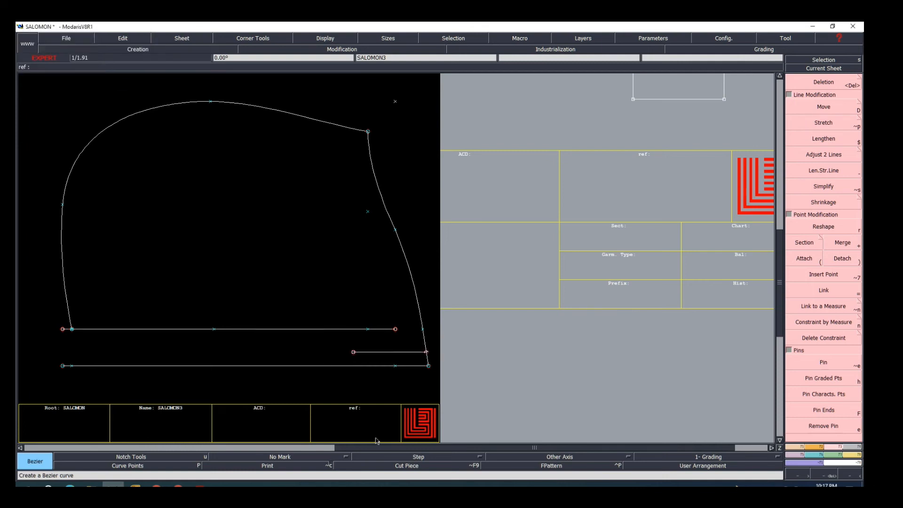
key(ctrl+z)
Try drawing the 8 cm horizontal Bezier line inward from the developed point again, ending the curve there, and undo it
click(426, 352)
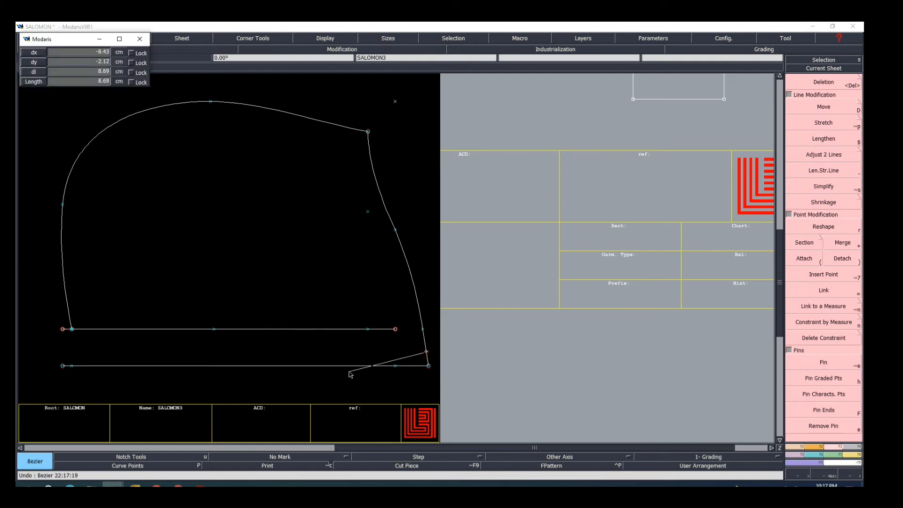
text(-8)
key(Tab)
text(0)
key(Tab)
key(Return)
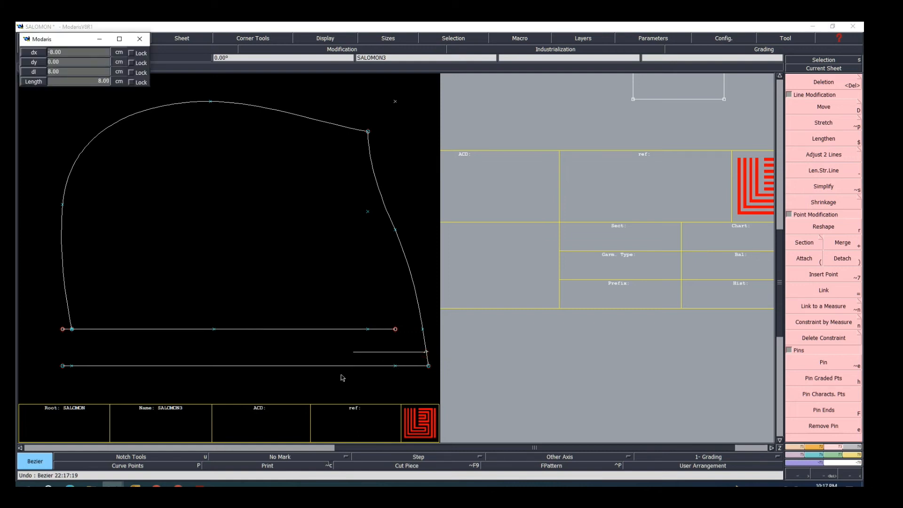
right_click(316, 385)
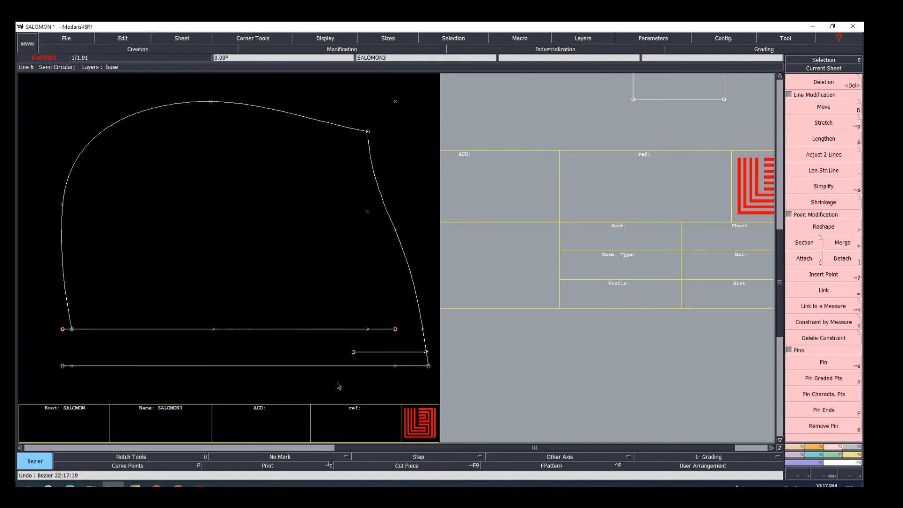
key(ctrl+z)
Make another attempt at the horizontal Bezier line from the front curve's developed point using dx -8 cm, and undo it
scroll(429, 353, up, 1)
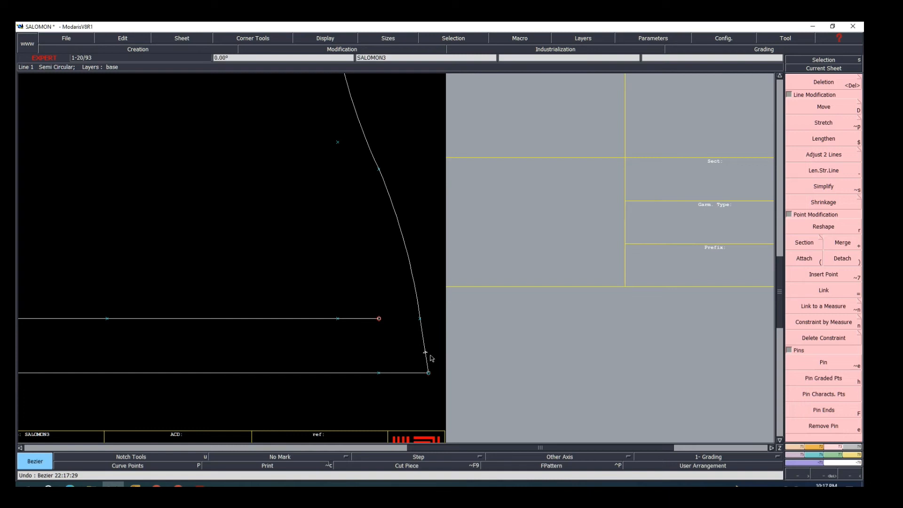
click(427, 353)
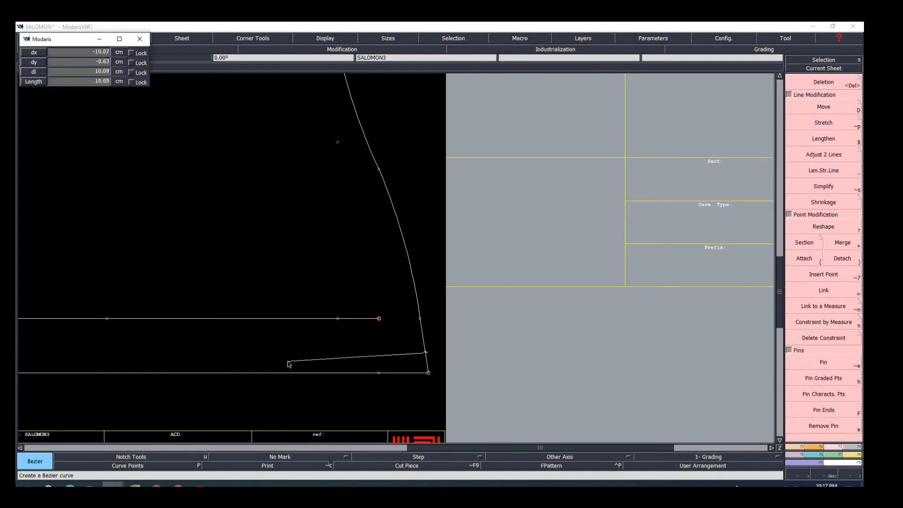
key(Down)
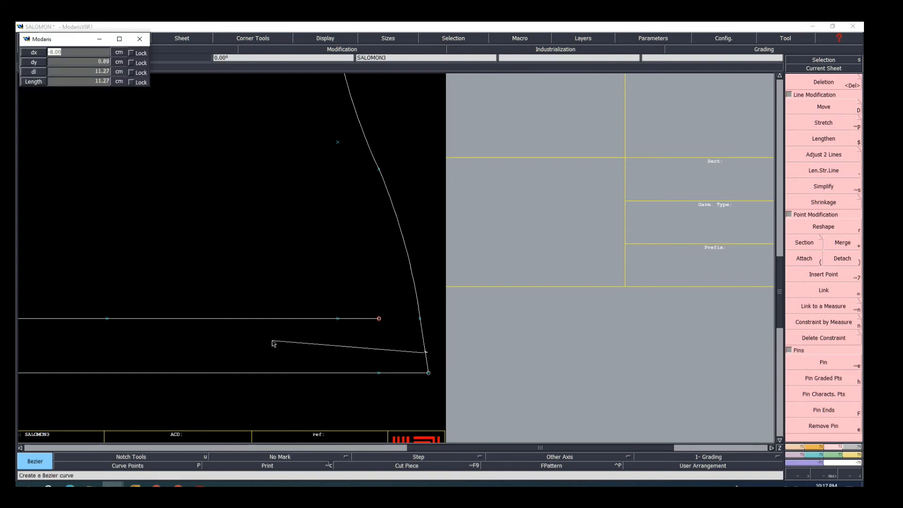
key(Down)
key(Down)
key(Down)
key(Return)
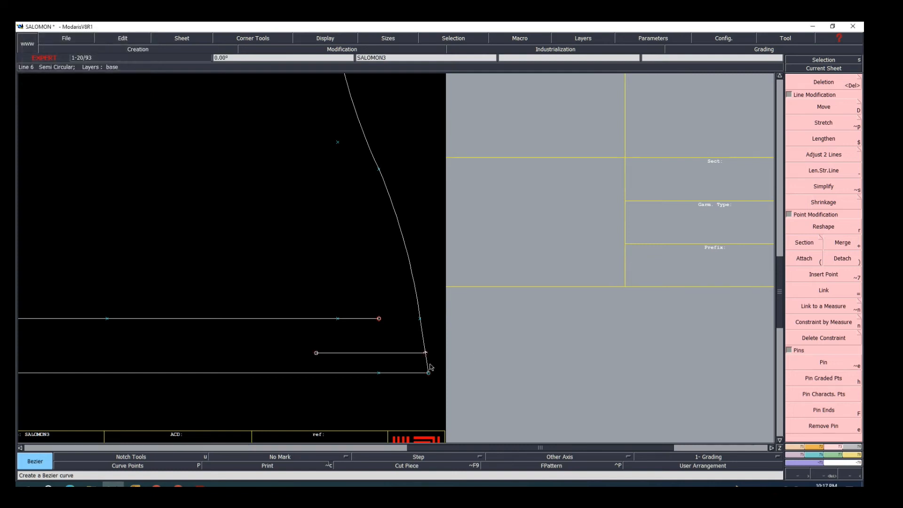
key(ctrl+z)
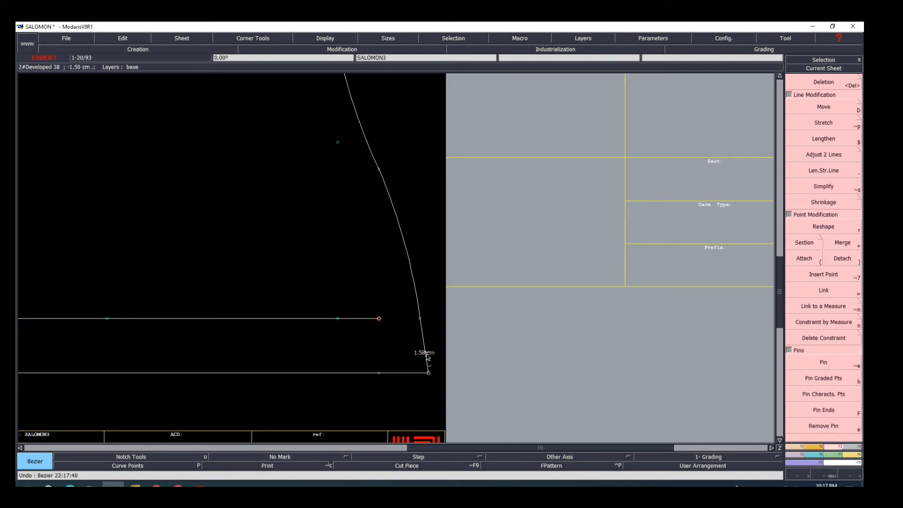
Draw a straight line from the front curve's developed point down to the lower horizontal line
key(d)
click(426, 353)
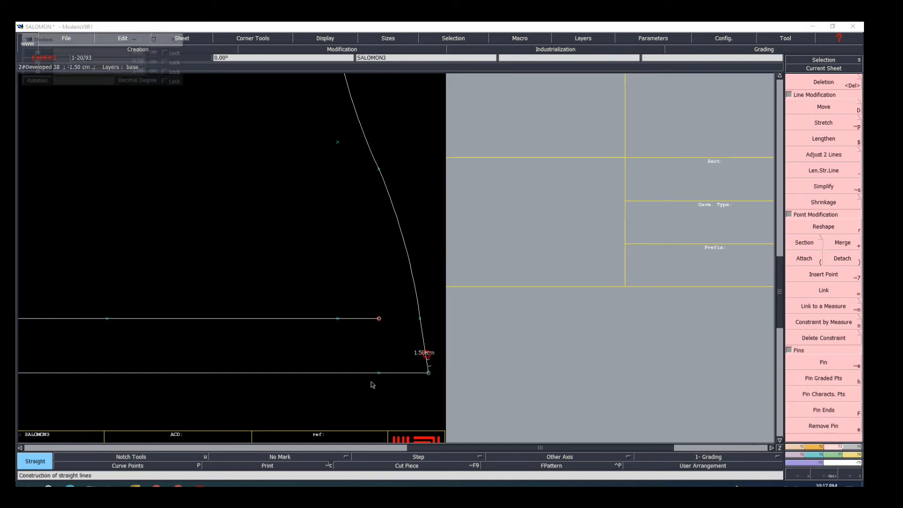
click(289, 373)
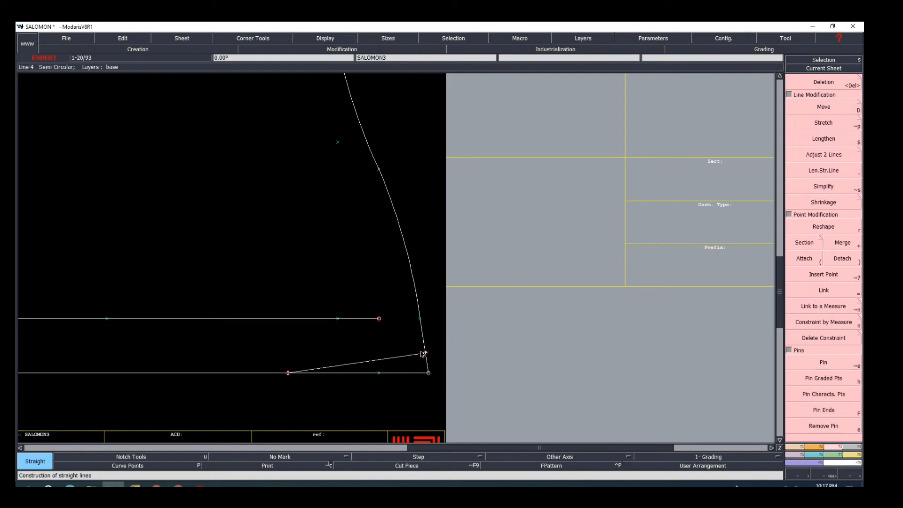
key(l)
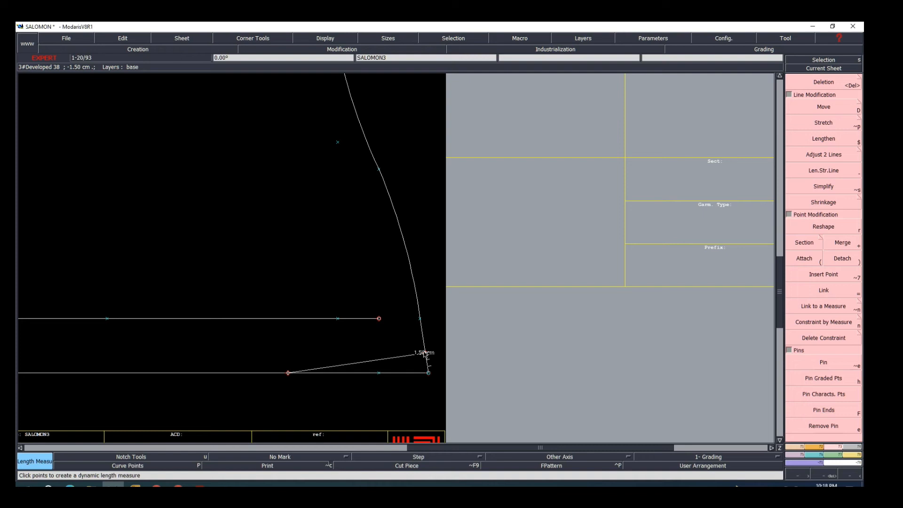
Place a developed point 8.02 cm along the slanted line from the front curve and insert it into that line
key(d)
click(424, 353)
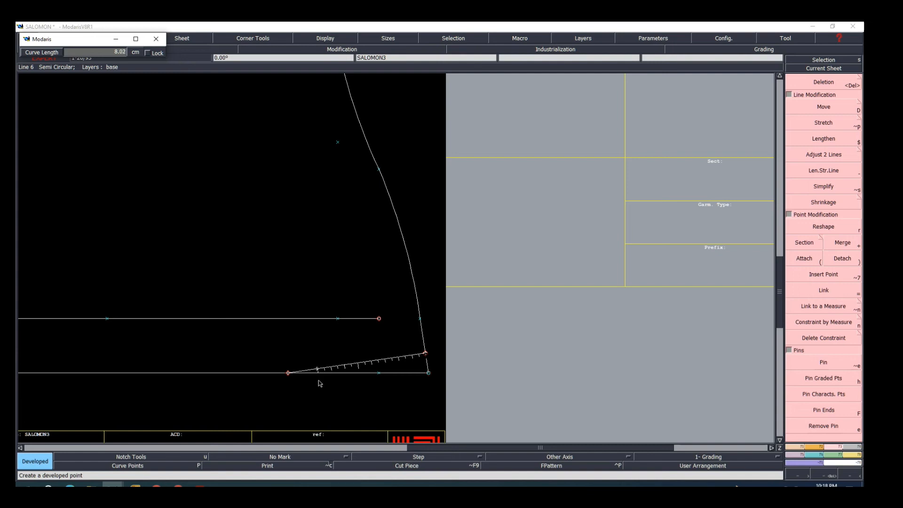
click(316, 370)
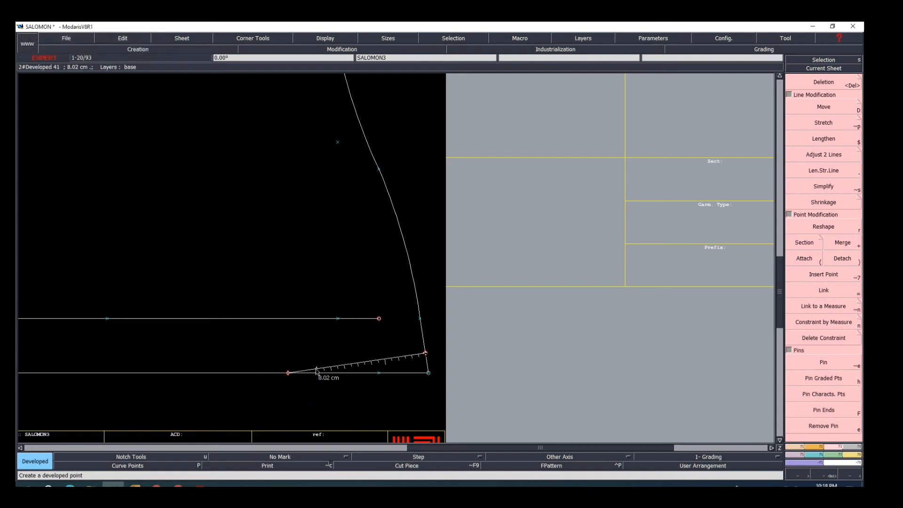
key(alt+7)
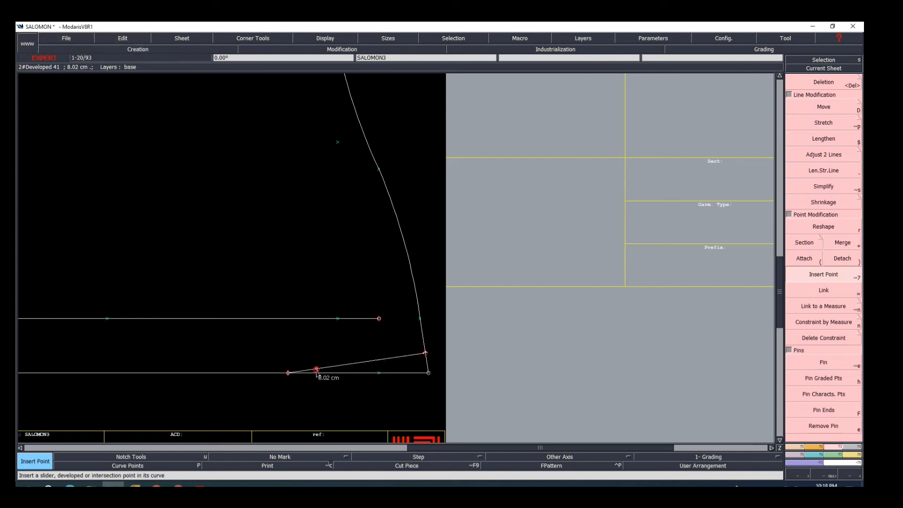
click(317, 370)
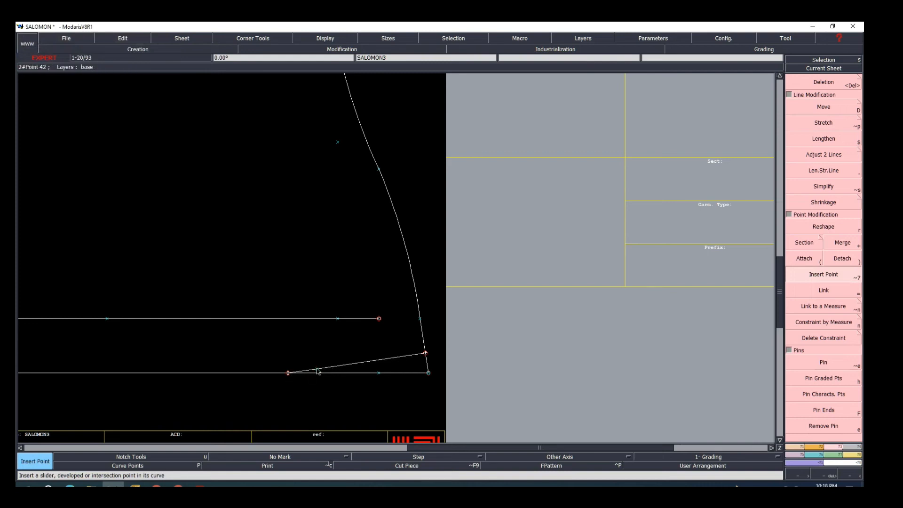
Insert the developed point near the front curve's lower end into the curve as a regular point
scroll(319, 381, up, 1)
scroll(336, 382, down, 1)
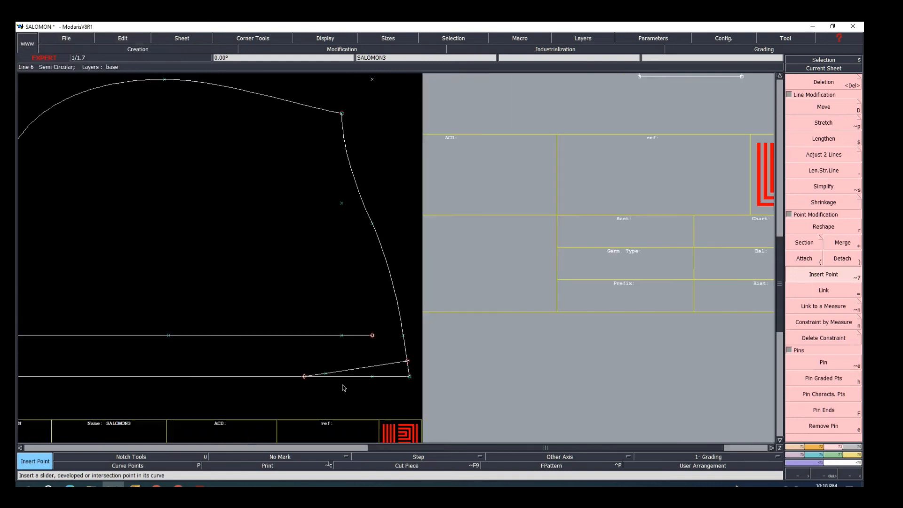
scroll(380, 381, up, 1)
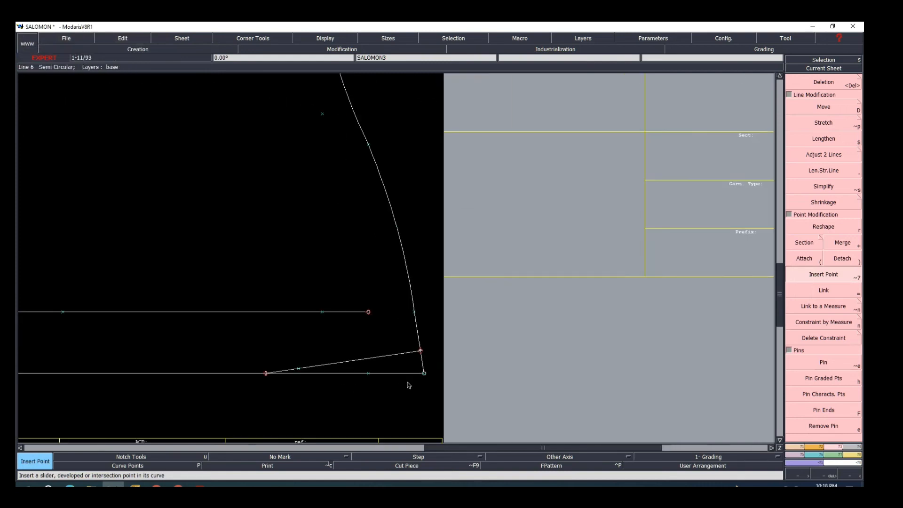
click(421, 351)
scroll(407, 375, down, 1)
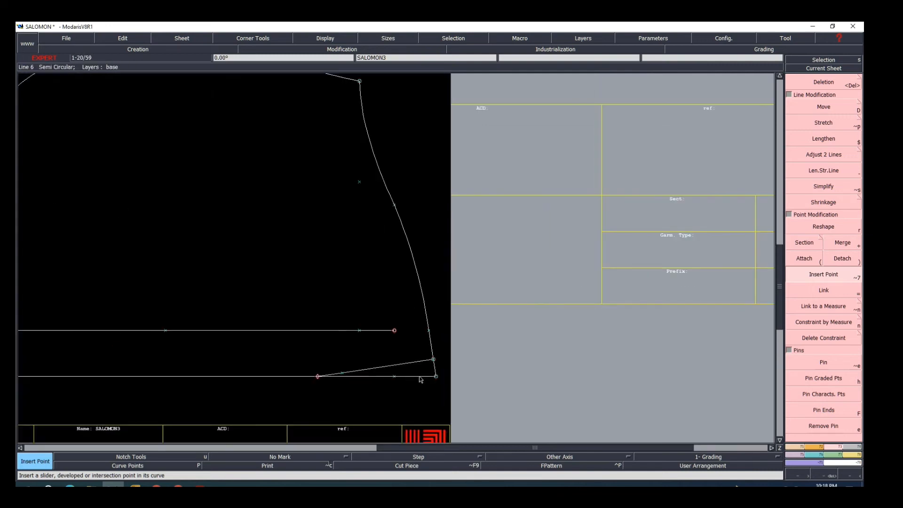
Delete both horizontal construction lines and the end points beyond the inserted points on the slanted line and front curve
key(Delete)
click(419, 377)
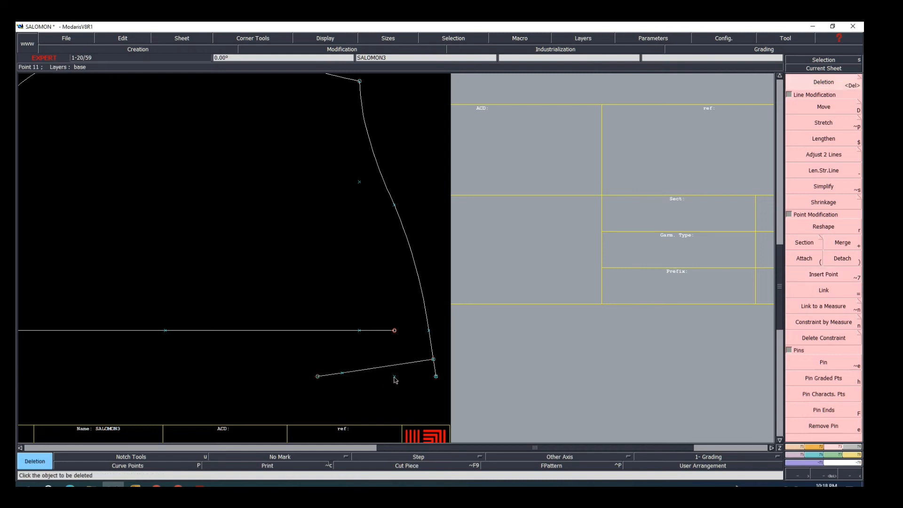
click(319, 377)
click(436, 377)
scroll(408, 375, down, 2)
scroll(303, 371, up, 1)
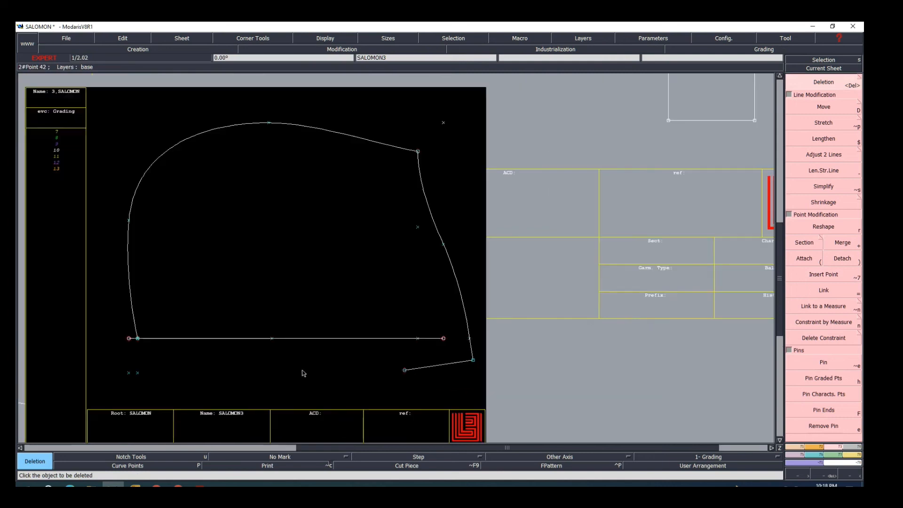
click(340, 339)
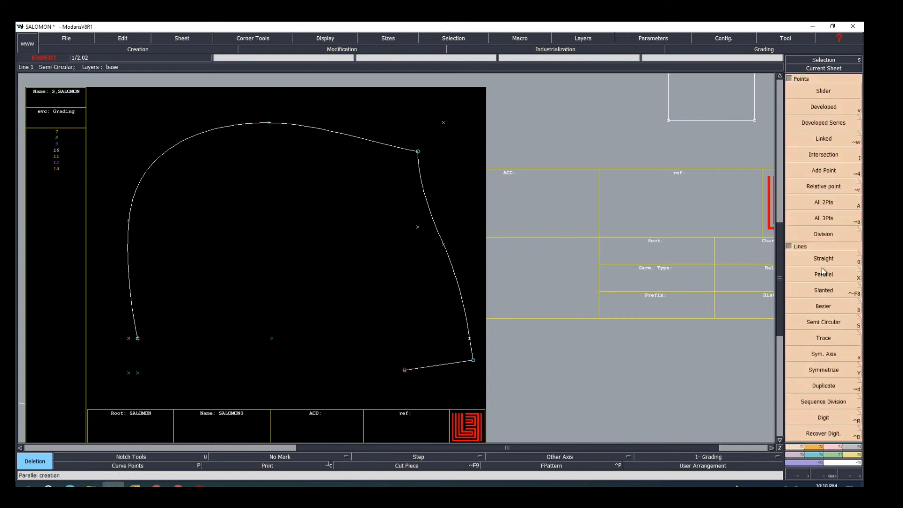
Draw a Bezier neckline from the back curve's lower end through the middle marker point to the slanted line's inner end
click(819, 306)
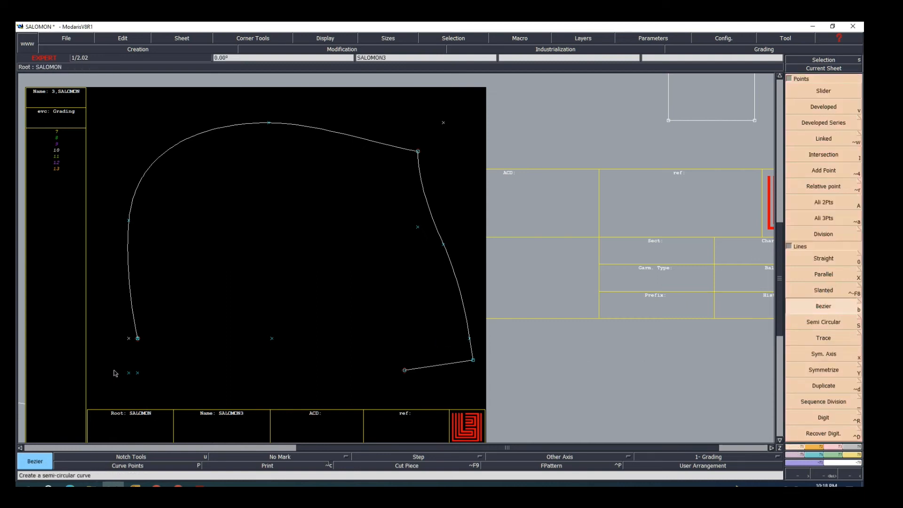
click(137, 339)
click(272, 338)
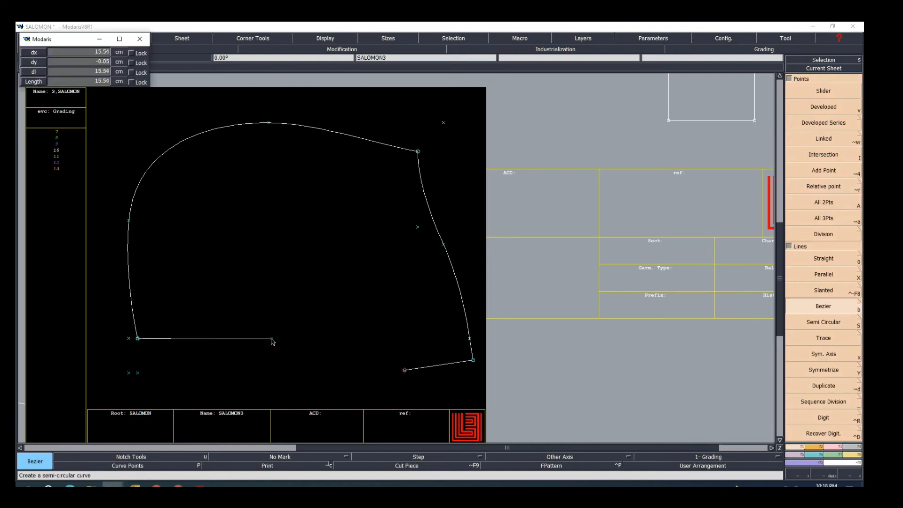
click(405, 372)
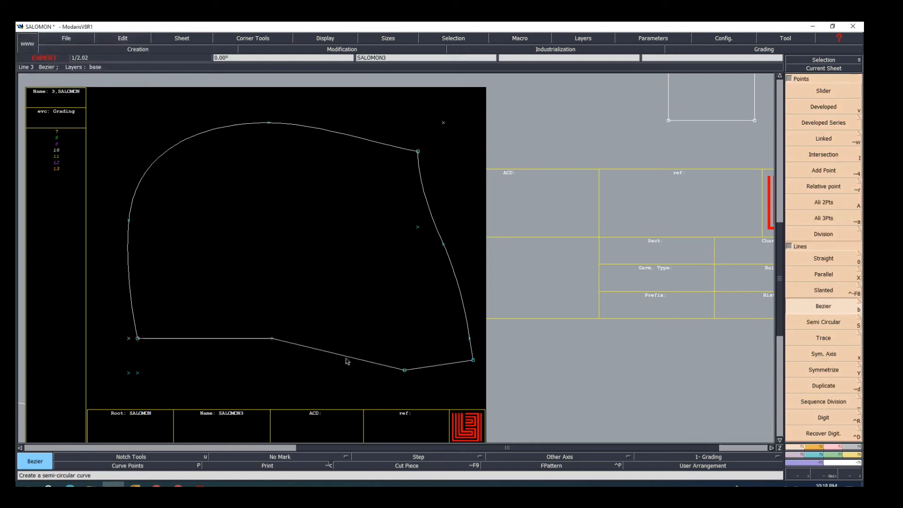
Reshape the neckline's front segment into a curve that leaves the middle point flat and bends down to the slanted line
key(r)
drag(356, 335, 392, 345)
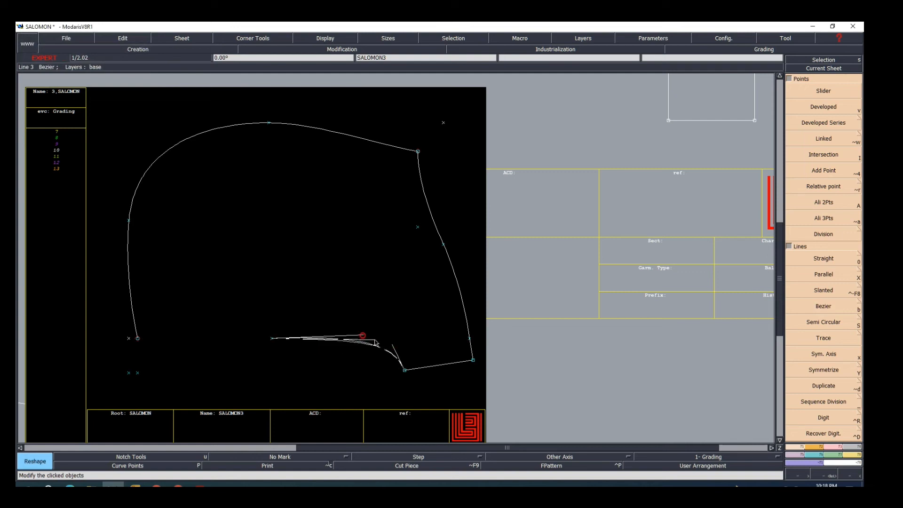
scroll(390, 385, up, 2)
scroll(348, 385, down, 1)
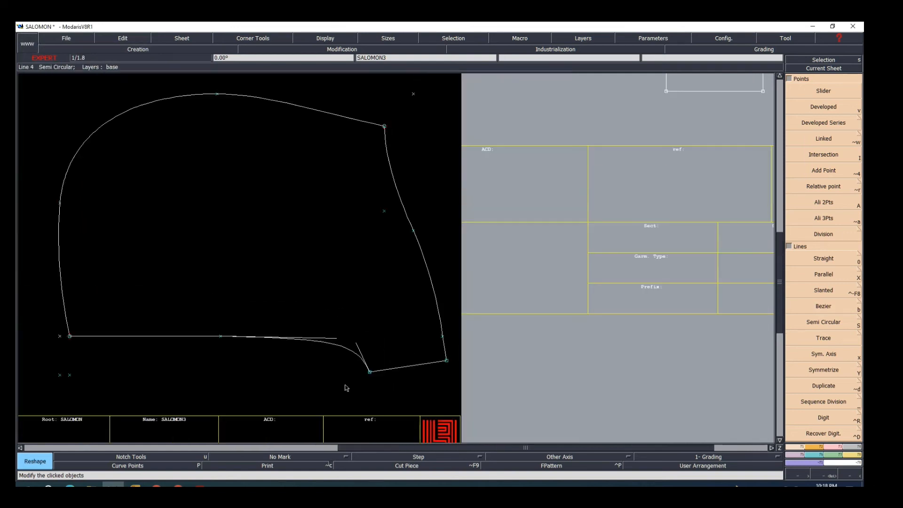
scroll(347, 384, up, 1)
scroll(345, 383, down, 1)
scroll(410, 362, up, 2)
scroll(413, 362, down, 2)
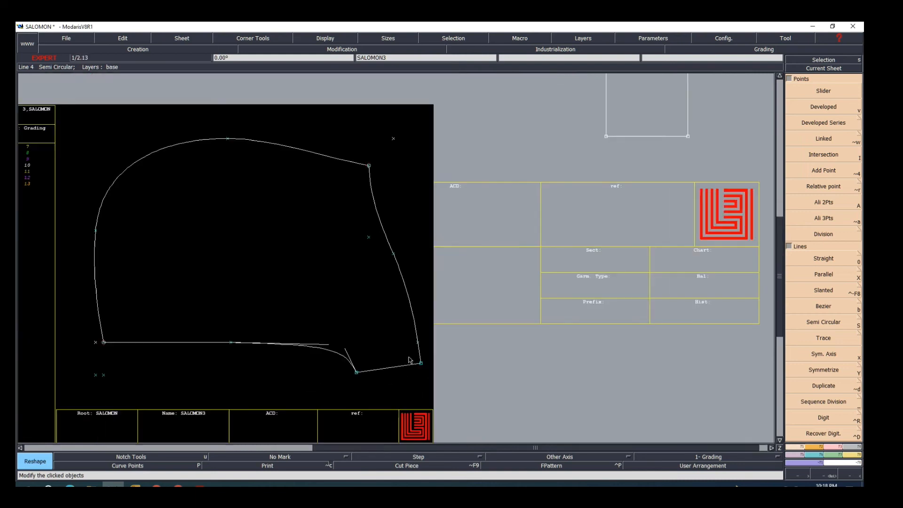
scroll(396, 356, up, 2)
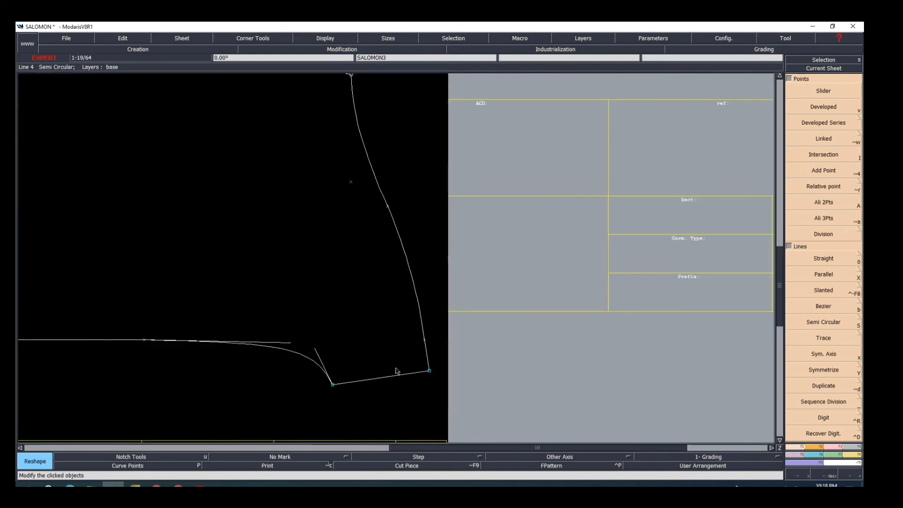
scroll(329, 389, down, 3)
scroll(335, 395, up, 1)
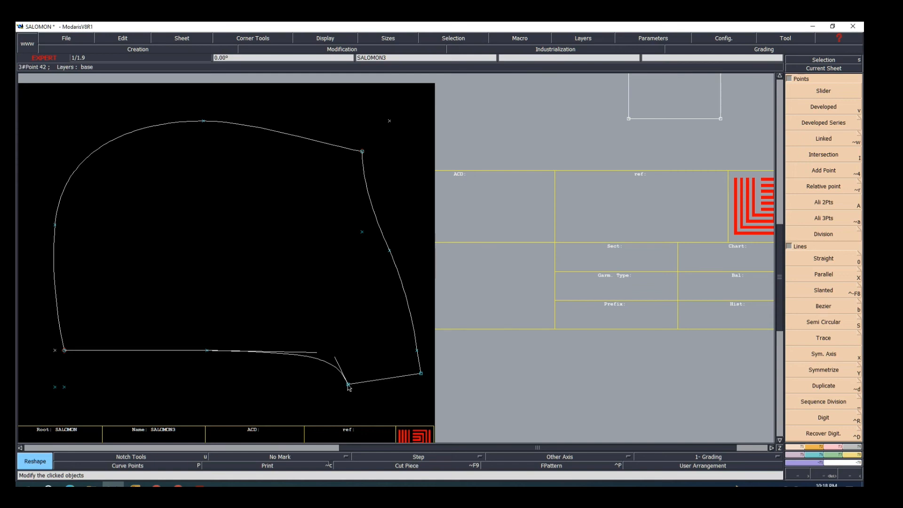
Move the corner between the neckline and slanted line by dx 0 and dy -1 cm
click(348, 386)
key(Down)
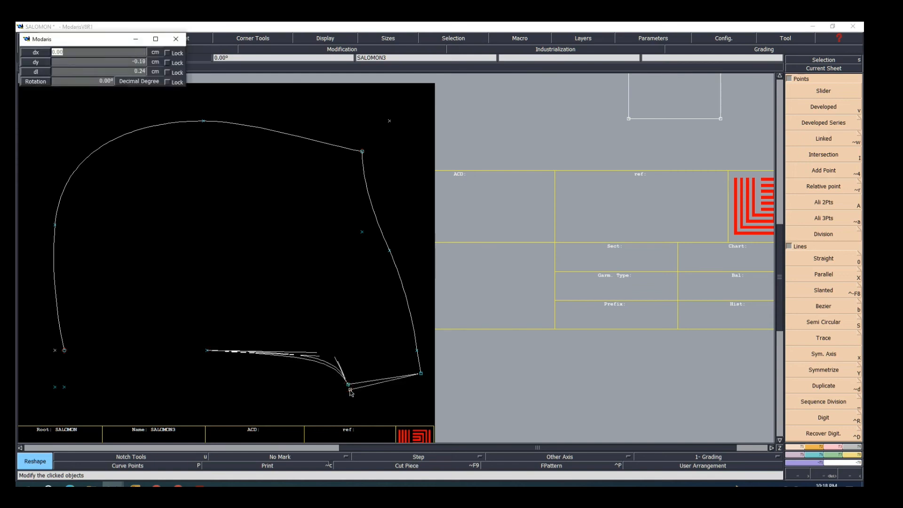
key(Down)
text(-)
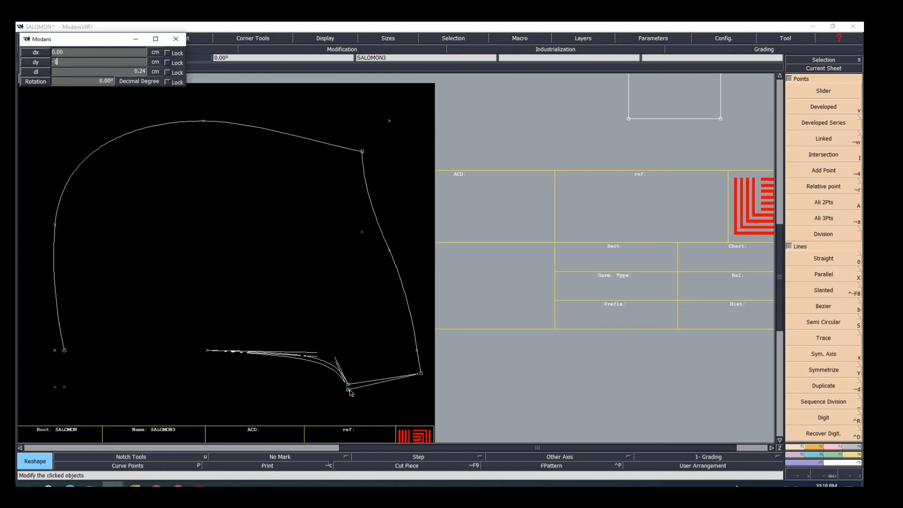
text(1)
key(Return)
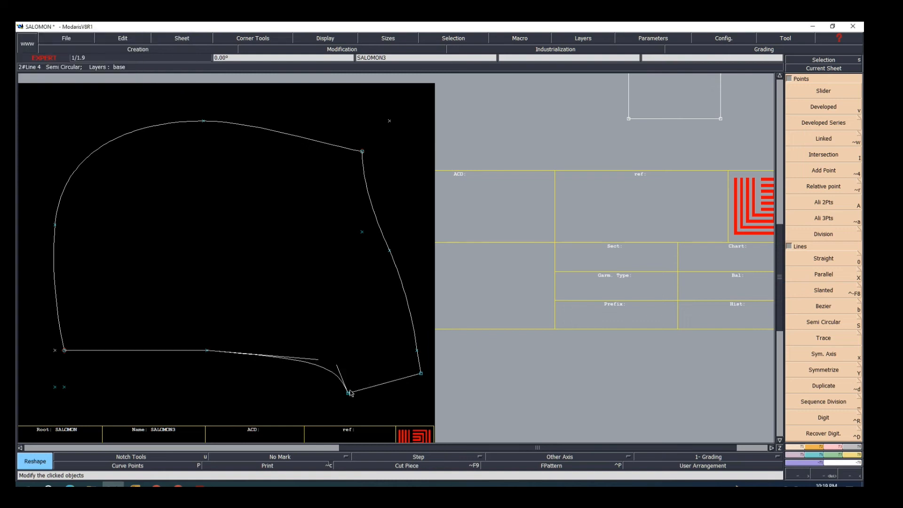
Reshape the neckline's Bezier handles for a smooth, nearly horizontal run from the middle point into the lowered corner
click(319, 361)
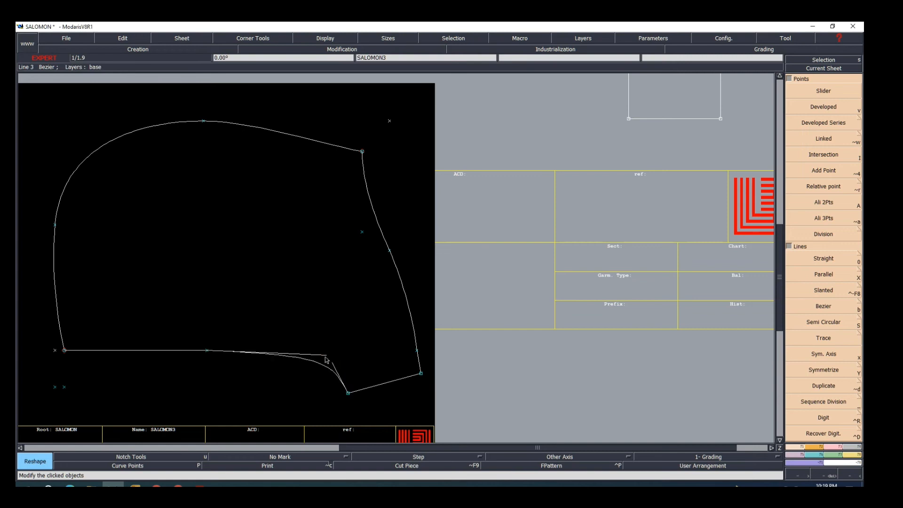
click(319, 352)
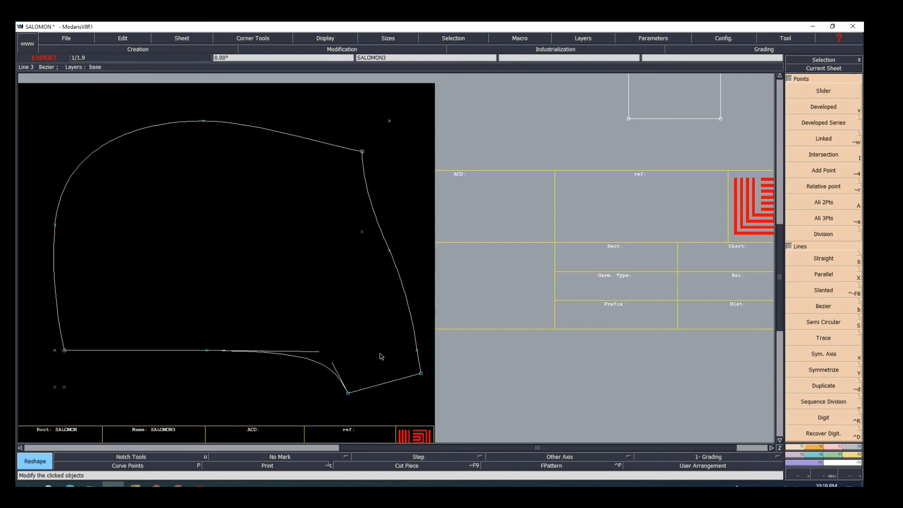
scroll(382, 357, down, 4)
scroll(388, 365, up, 5)
scroll(363, 347, down, 3)
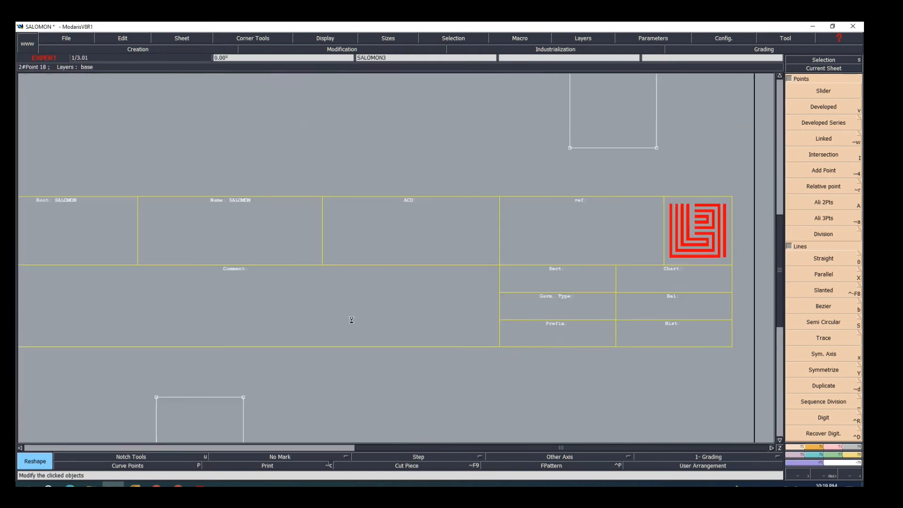
scroll(351, 320, up, 3)
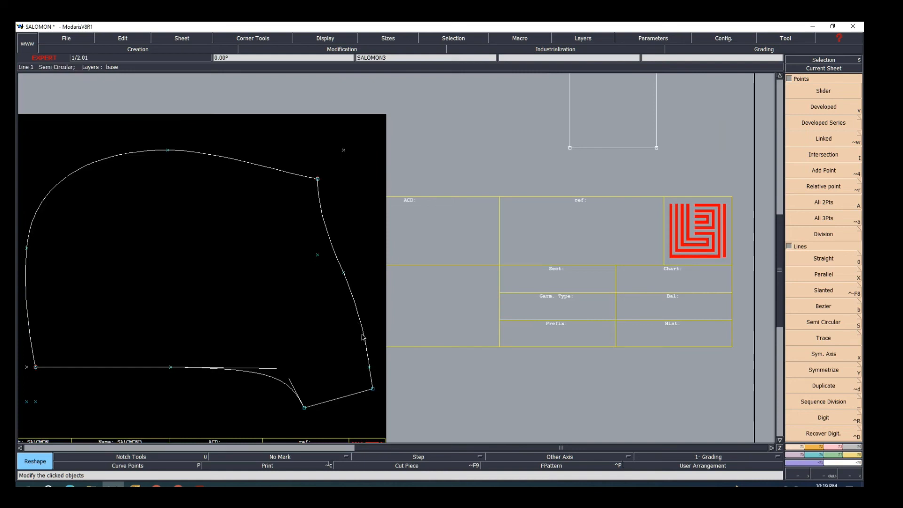
Delete the hood's front curve and its leftover shaping points, keeping the end points and the middle marker
key(Delete)
click(363, 337)
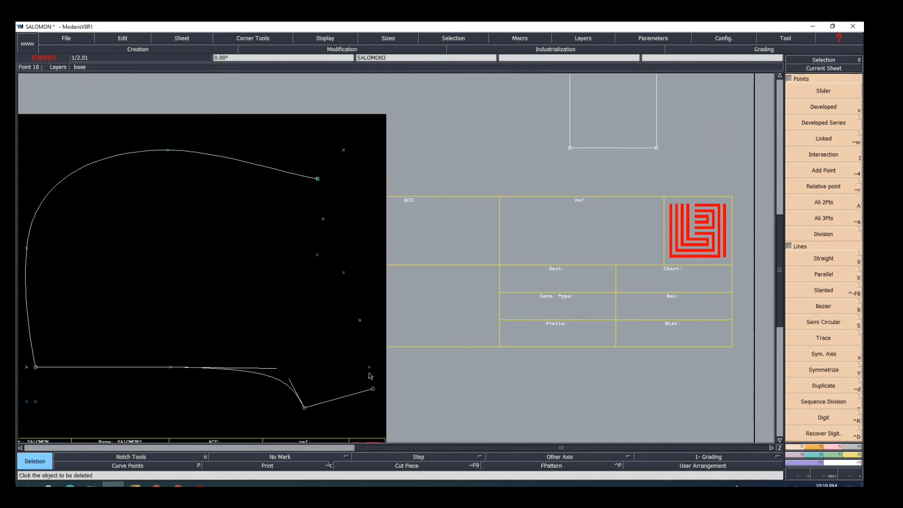
click(360, 322)
click(319, 255)
click(324, 219)
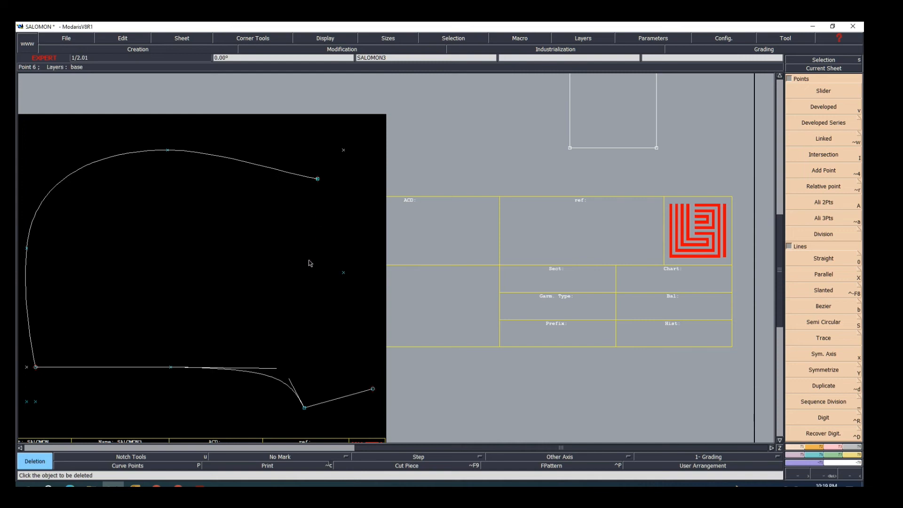
click(318, 179)
key(ctrl+z)
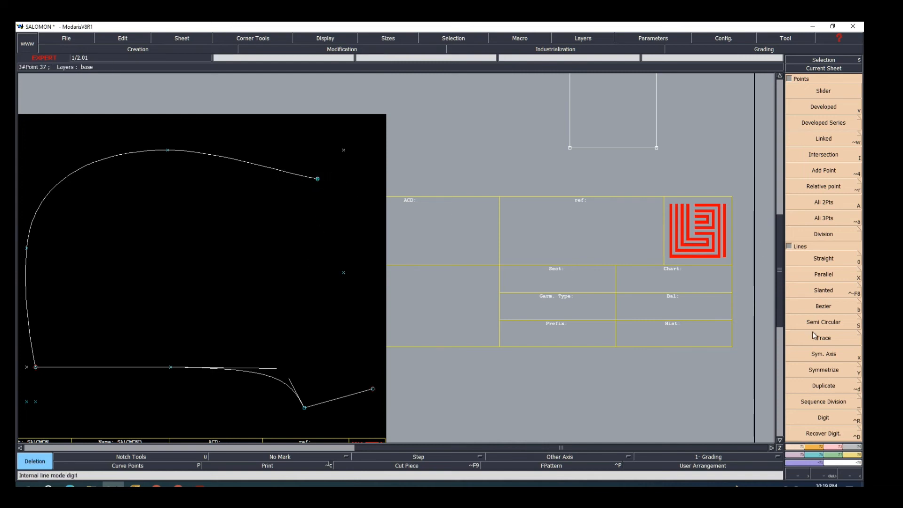
Redraw the hood's front edge as a Bezier line from the top front corner through the middle marker to the lower corner
click(822, 309)
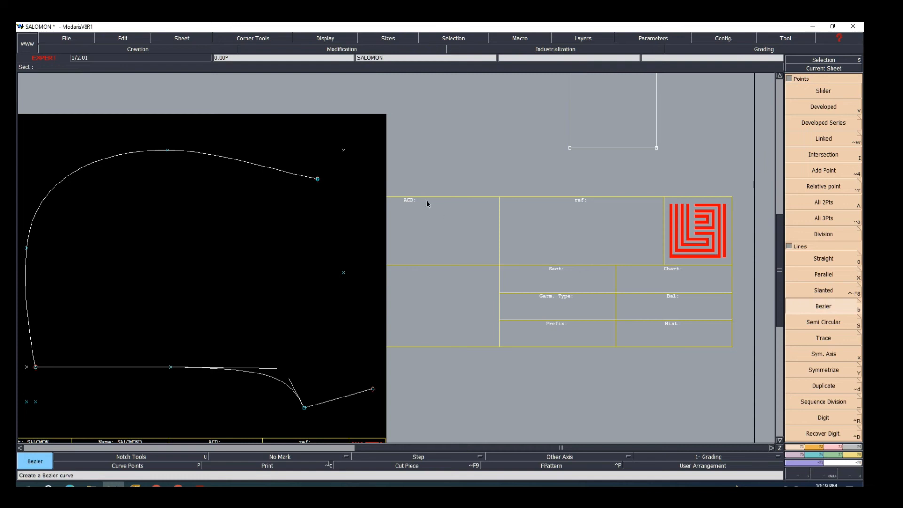
click(318, 179)
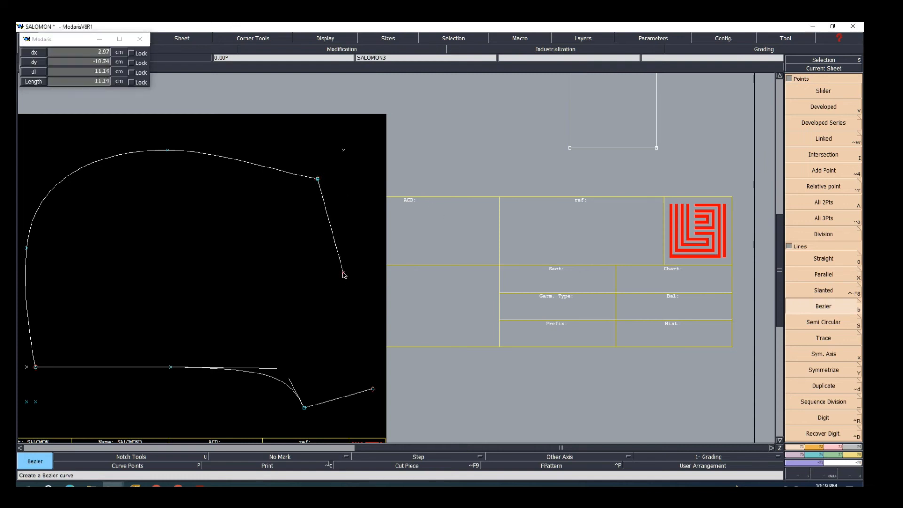
click(373, 388)
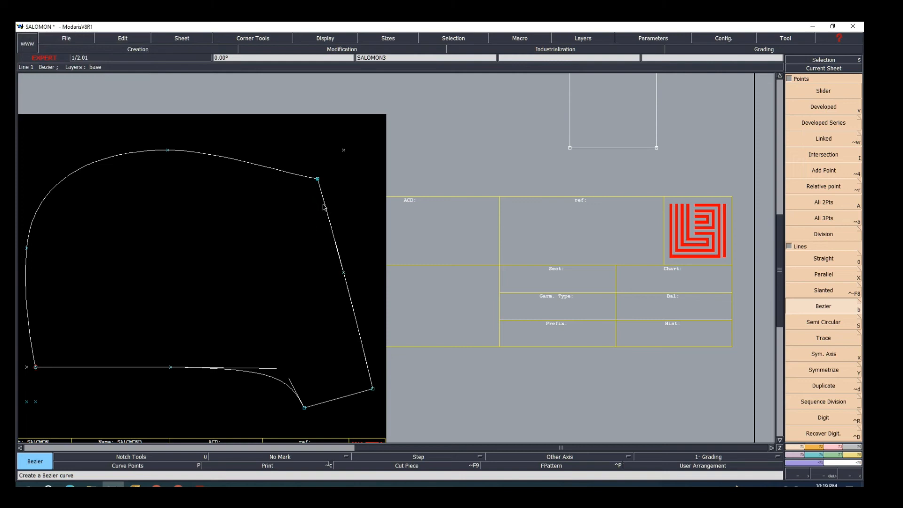
Reshape the front edge's Bezier handles into a gentle S-curve through the middle marker, hollow above it and rounded below
key(r)
click(321, 225)
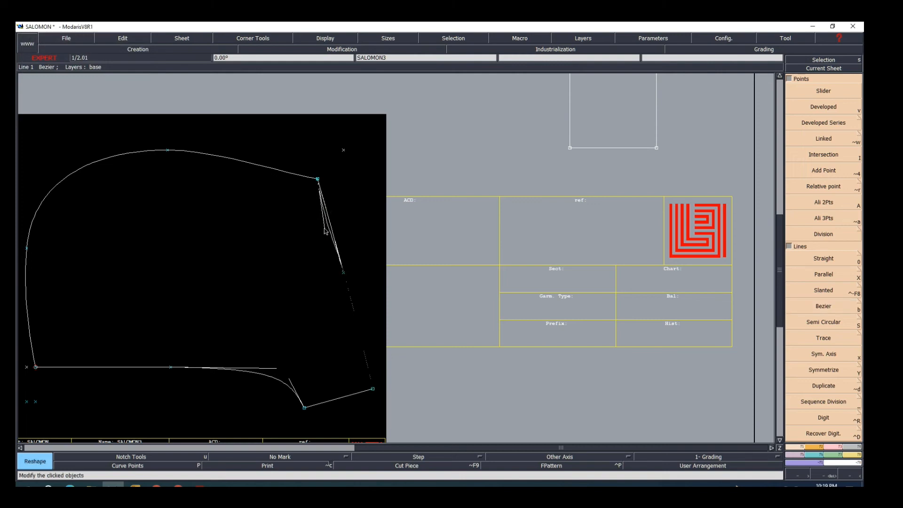
click(322, 227)
click(356, 309)
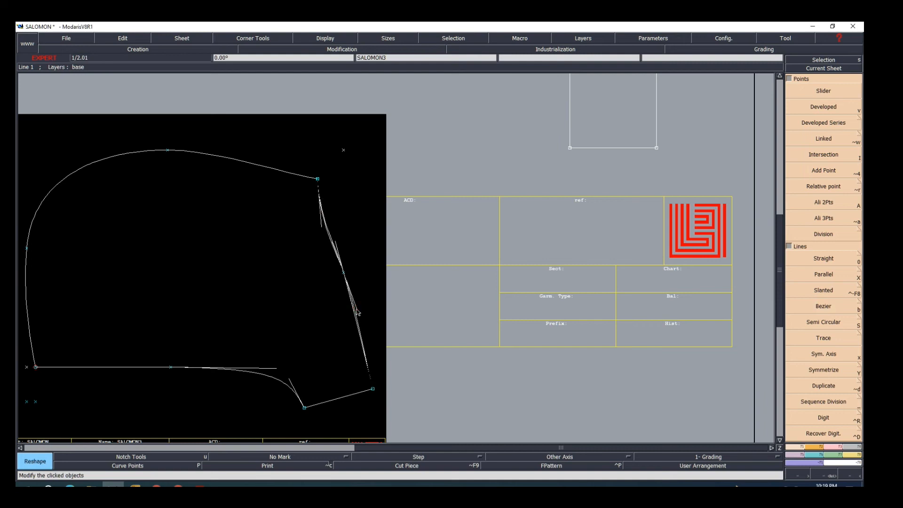
click(367, 347)
click(356, 310)
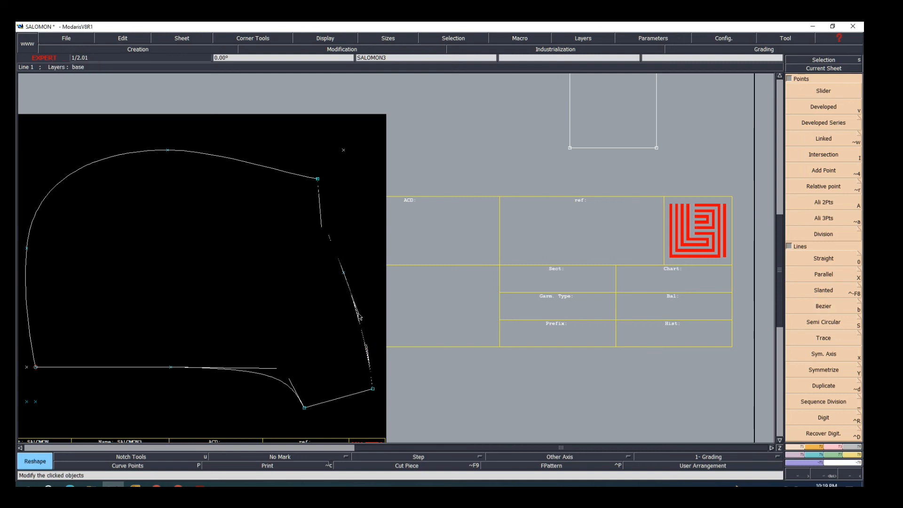
click(362, 314)
click(332, 247)
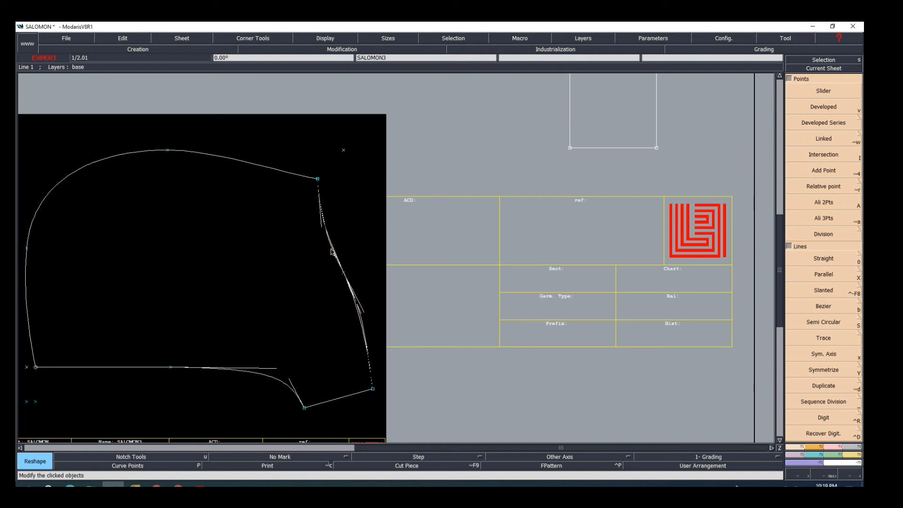
click(332, 248)
Attach the coinciding ends of the hood's top curve and front edge at the top front corner
key(j)
scroll(328, 258, up, 3)
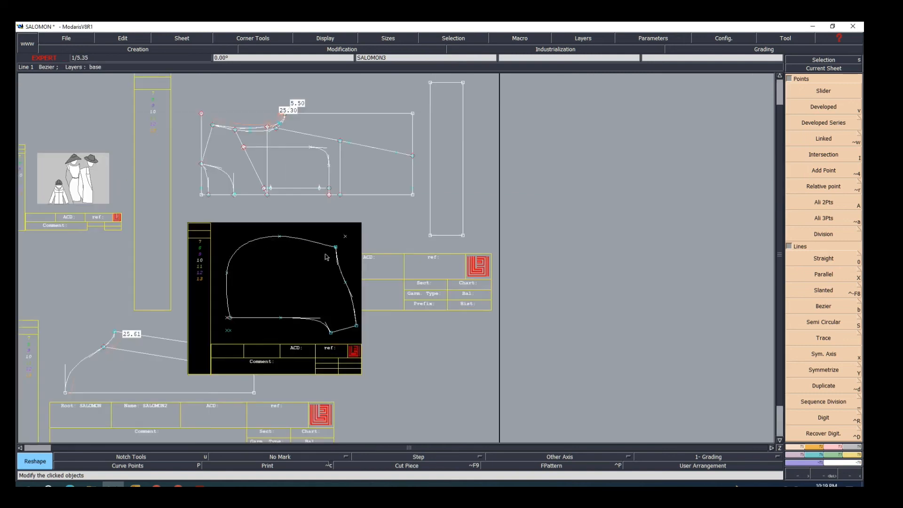
scroll(329, 255, down, 1)
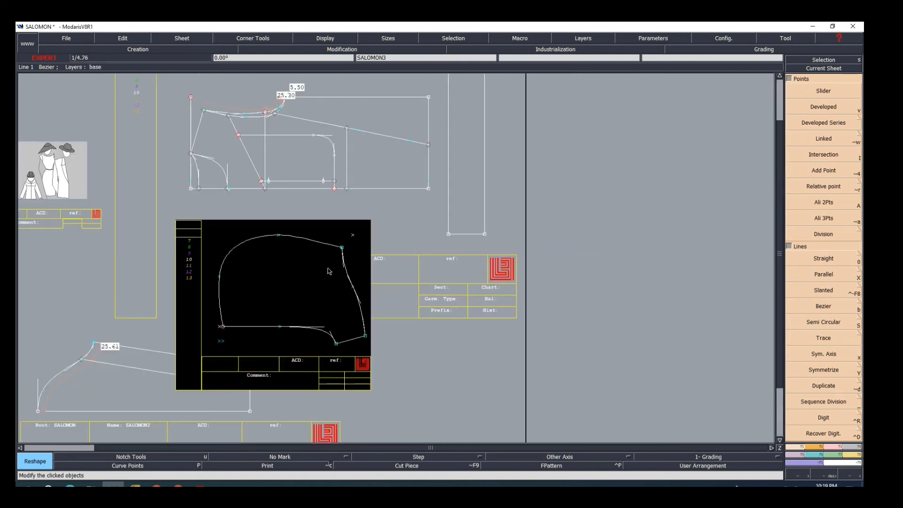
scroll(331, 262, up, 1)
scroll(331, 260, down, 1)
scroll(247, 214, up, 1)
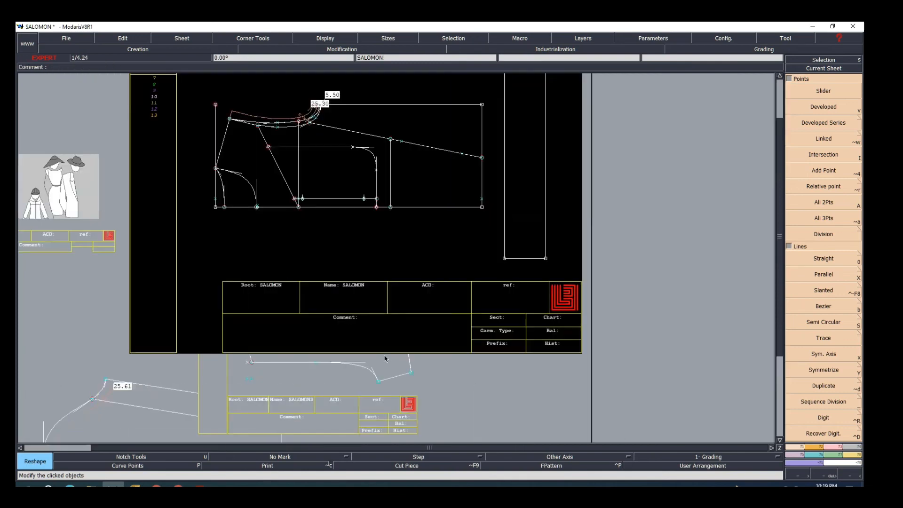
scroll(367, 359, up, 1)
click(364, 364)
scroll(392, 369, down, 1)
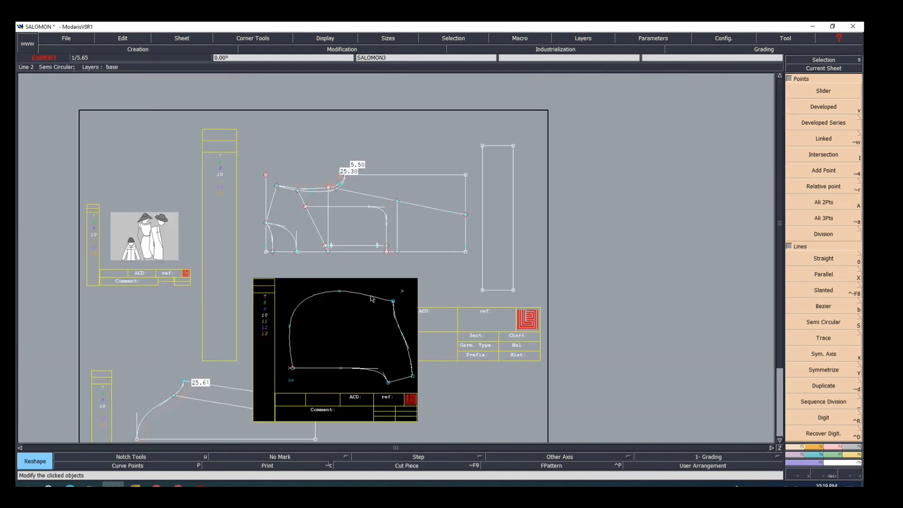
scroll(389, 294, up, 3)
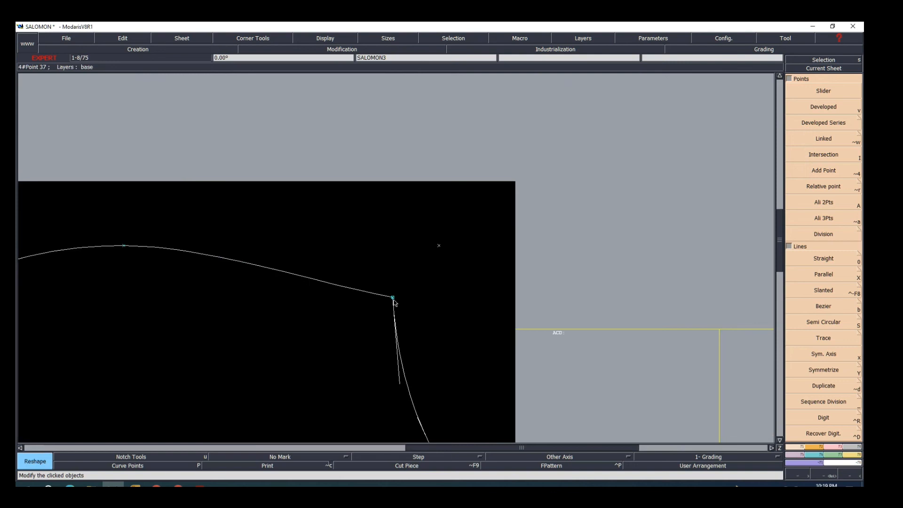
scroll(393, 299, up, 1)
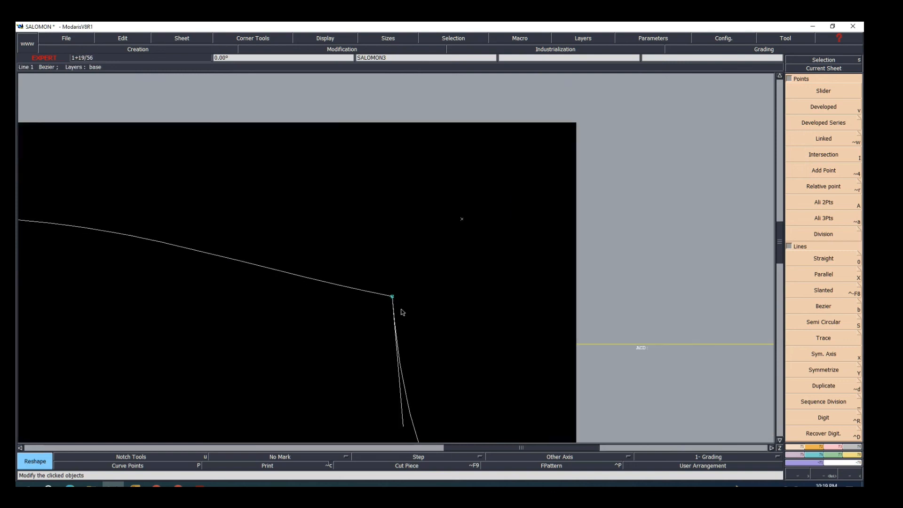
key(a)
click(393, 298)
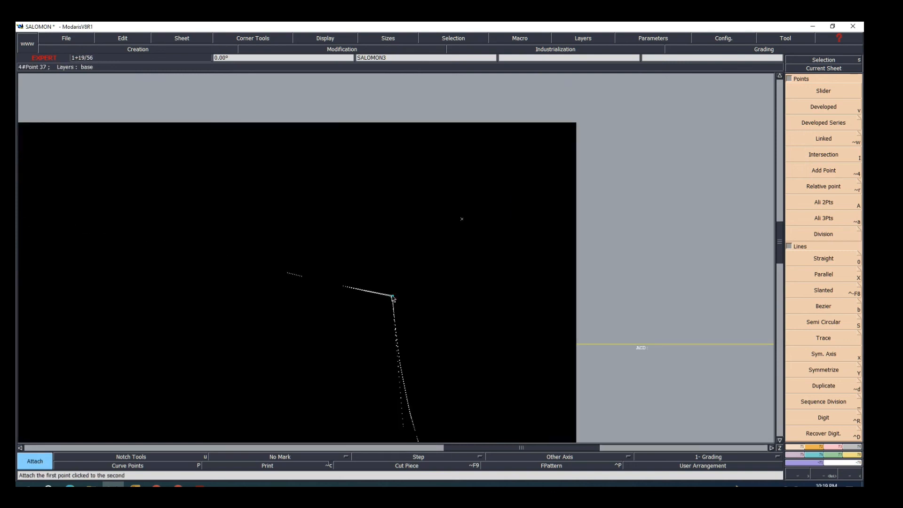
Measure the lengths of the front and back neckline curves on the body pattern with dynamic length measures
scroll(394, 300, down, 5)
scroll(317, 296, up, 4)
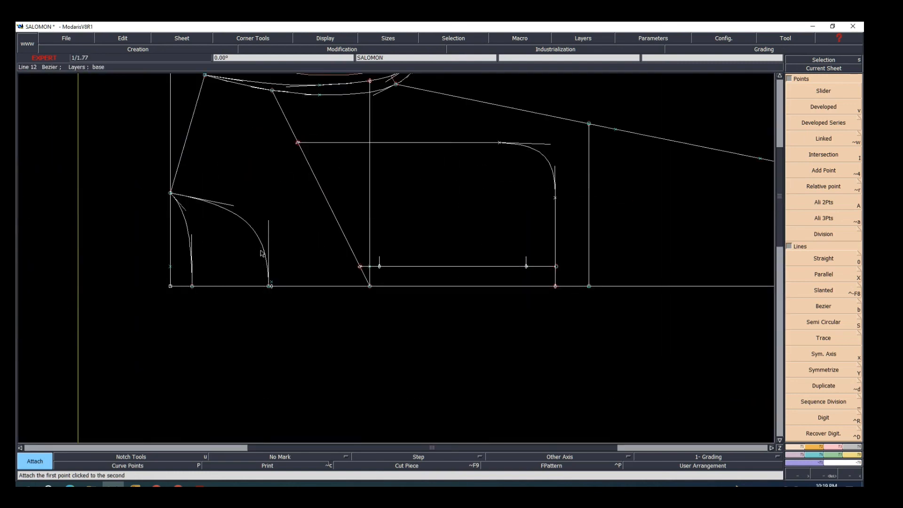
key(l)
click(256, 234)
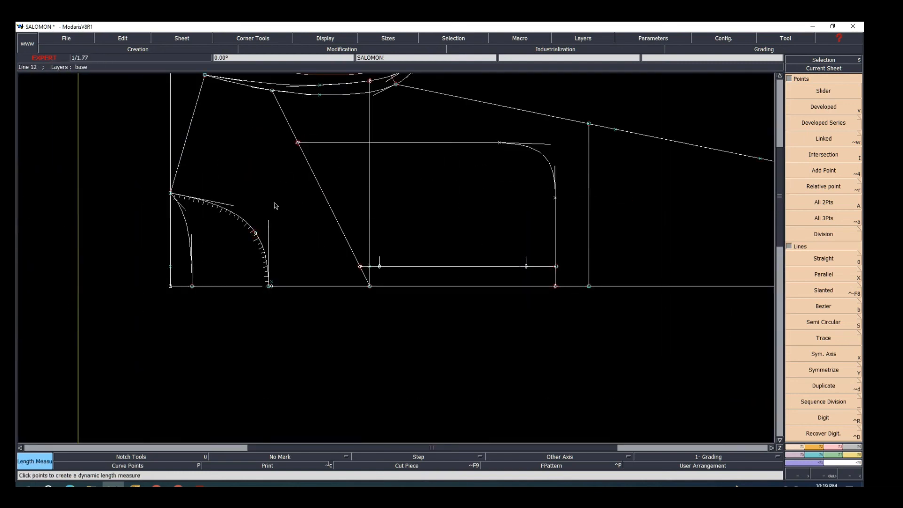
click(276, 205)
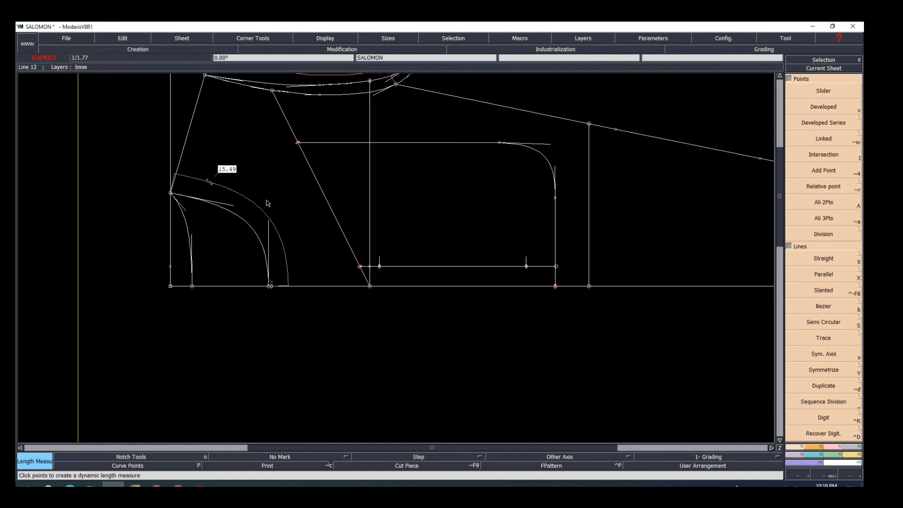
click(187, 225)
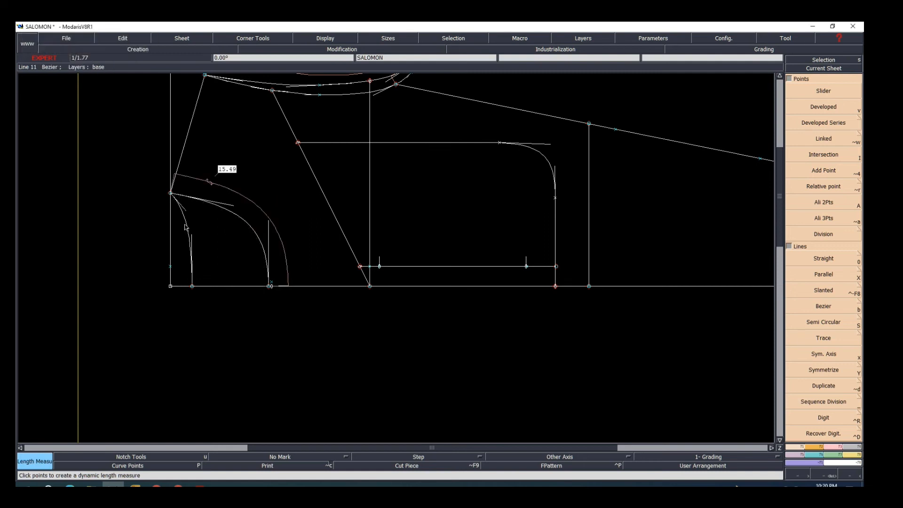
click(210, 231)
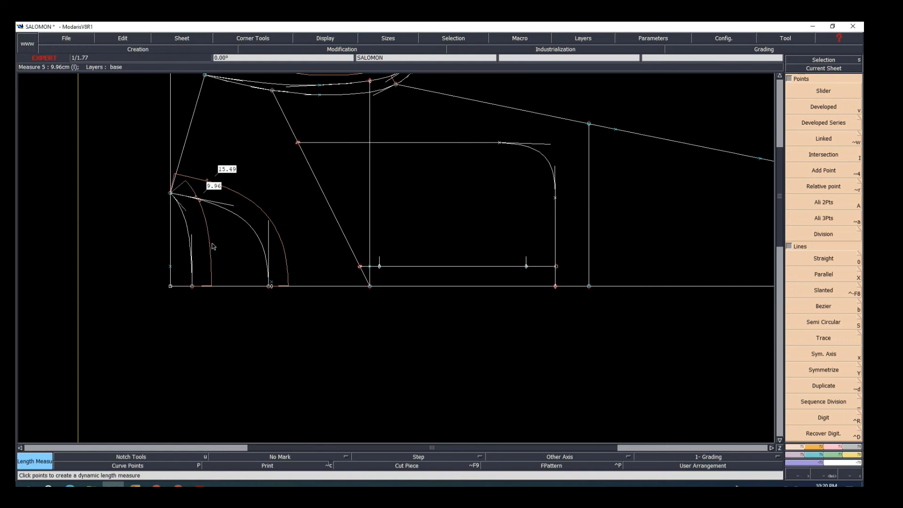
scroll(209, 232, up, 1)
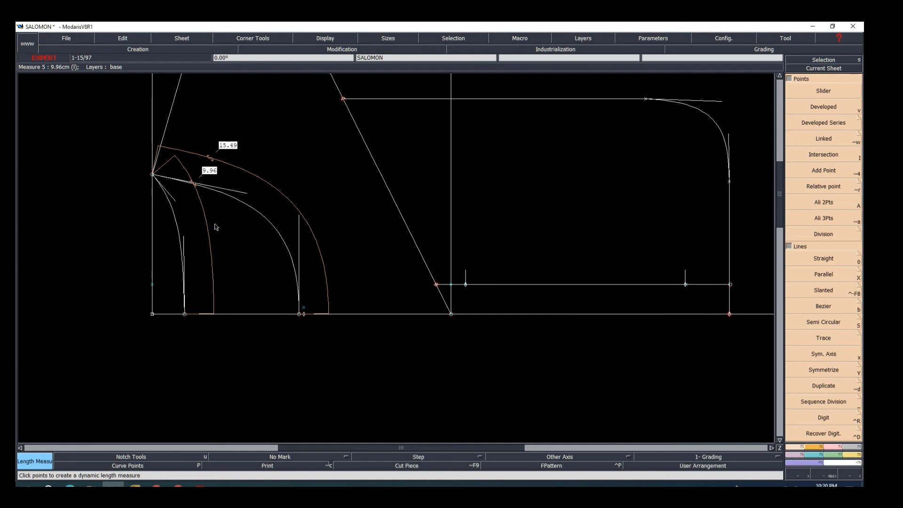
Measure the length of the hood's front edge with a dynamic length measure
scroll(215, 254, down, 2)
scroll(241, 283, down, 1)
scroll(465, 255, up, 1)
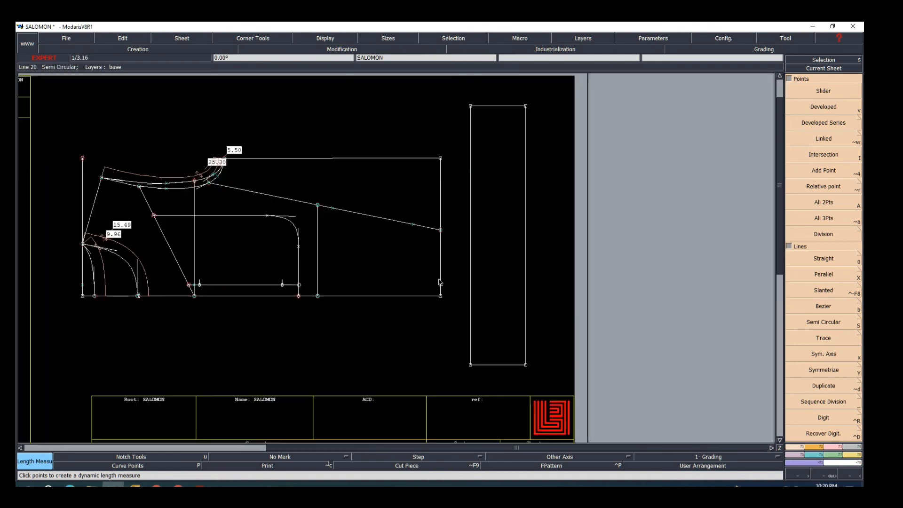
scroll(384, 283, down, 1)
scroll(311, 430, up, 1)
click(364, 370)
scroll(365, 370, up, 2)
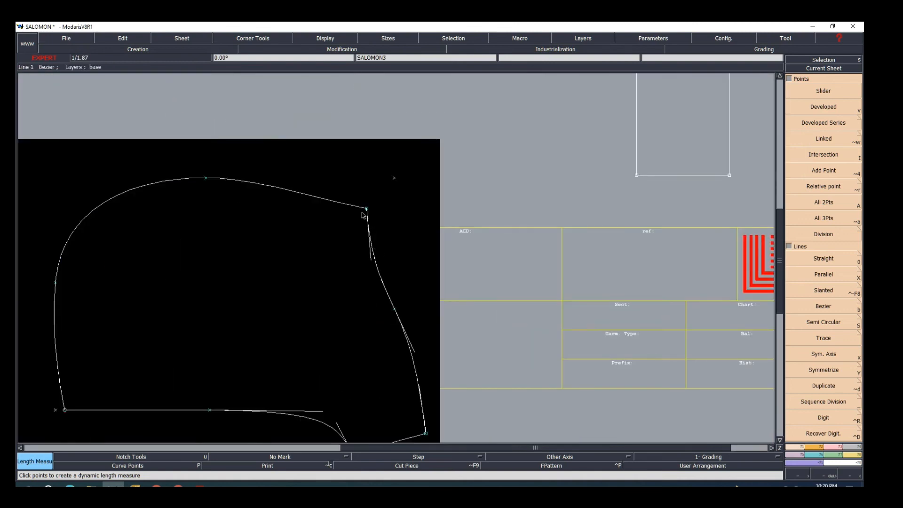
click(375, 266)
click(375, 271)
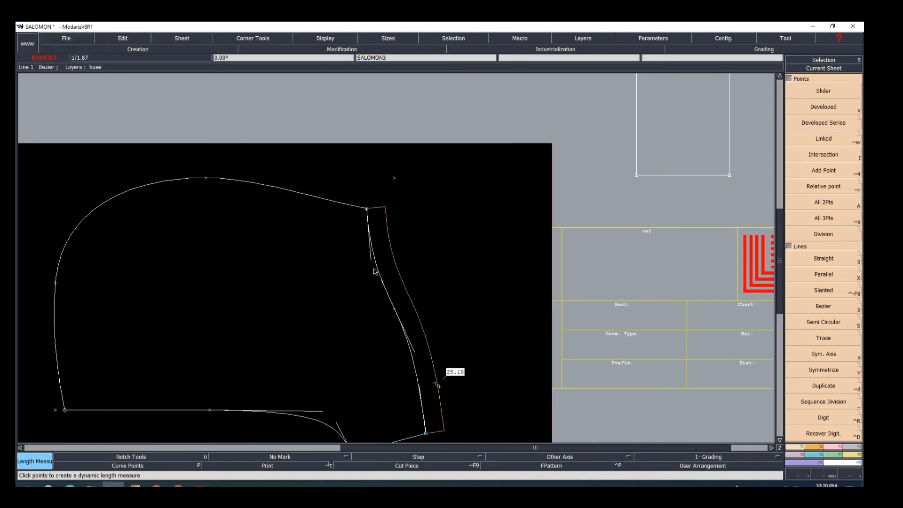
scroll(381, 294, down, 1)
scroll(400, 336, up, 2)
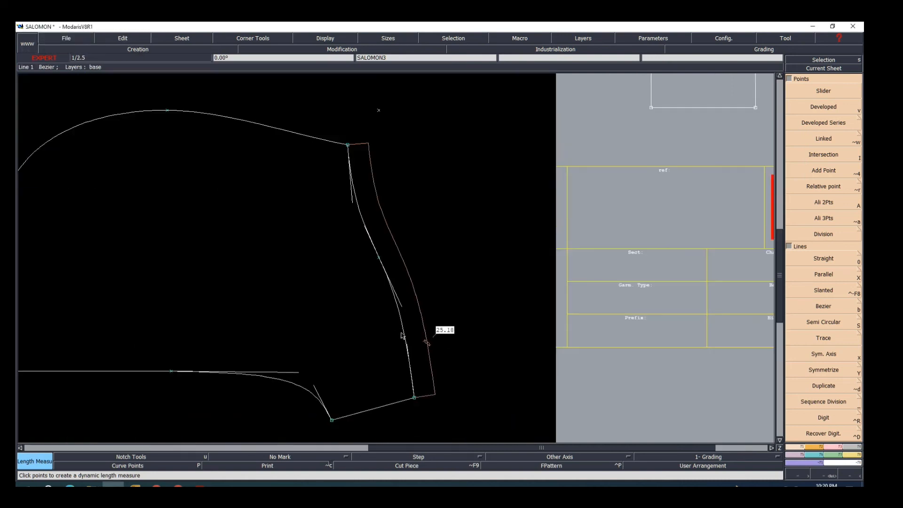
scroll(444, 338, up, 1)
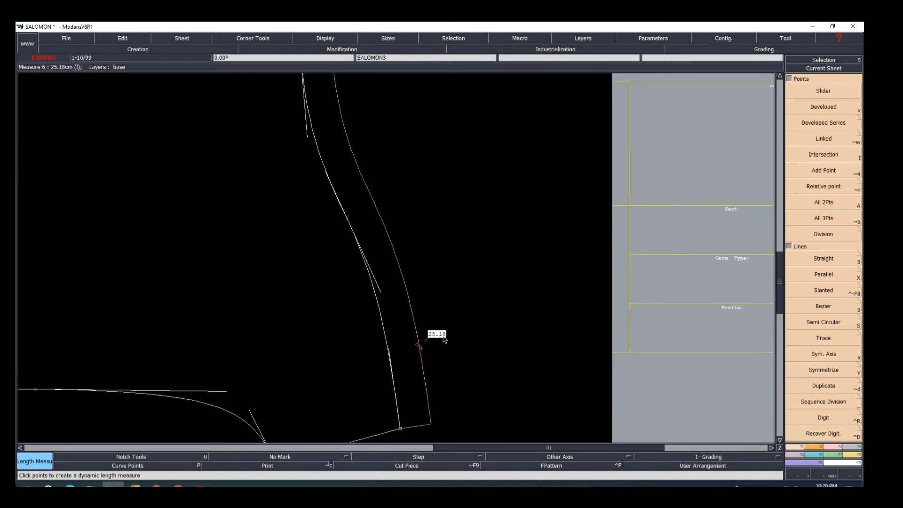
Lower the hood's top front corner by about 1 cm along the front edge
scroll(436, 340, down, 2)
scroll(404, 268, up, 2)
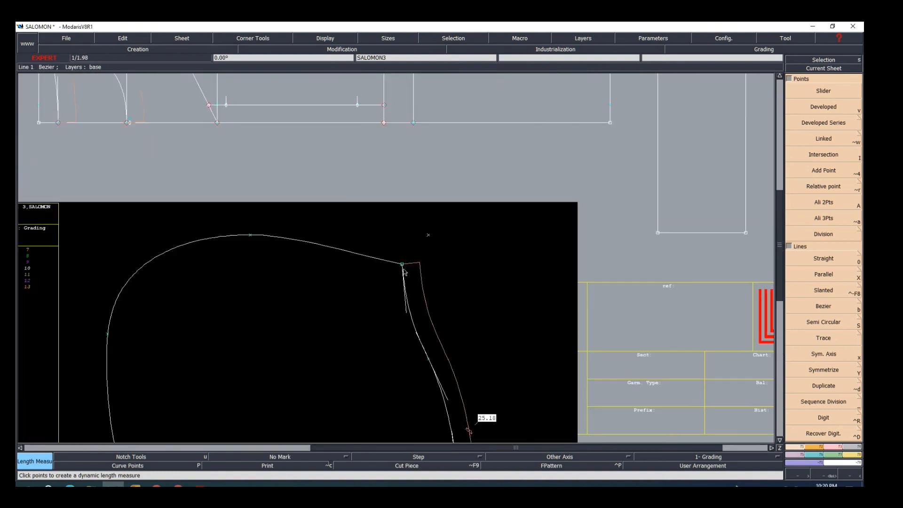
key(r)
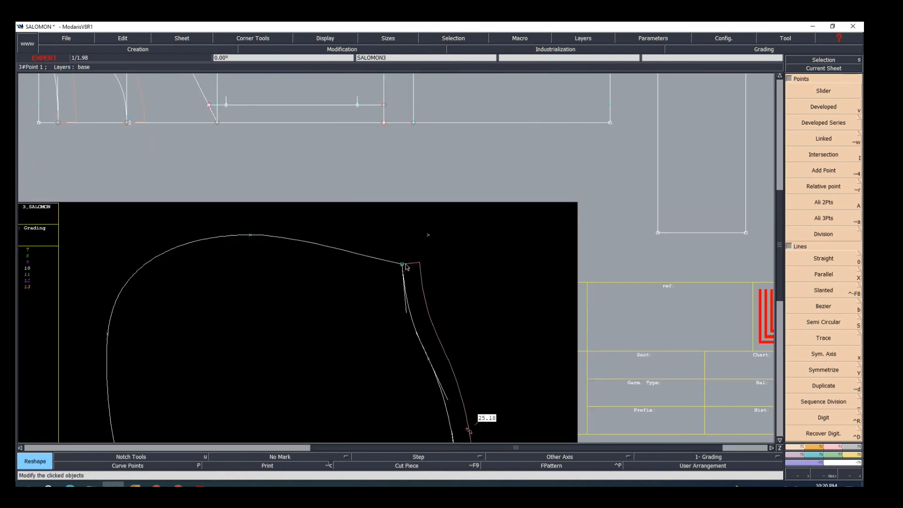
click(403, 265)
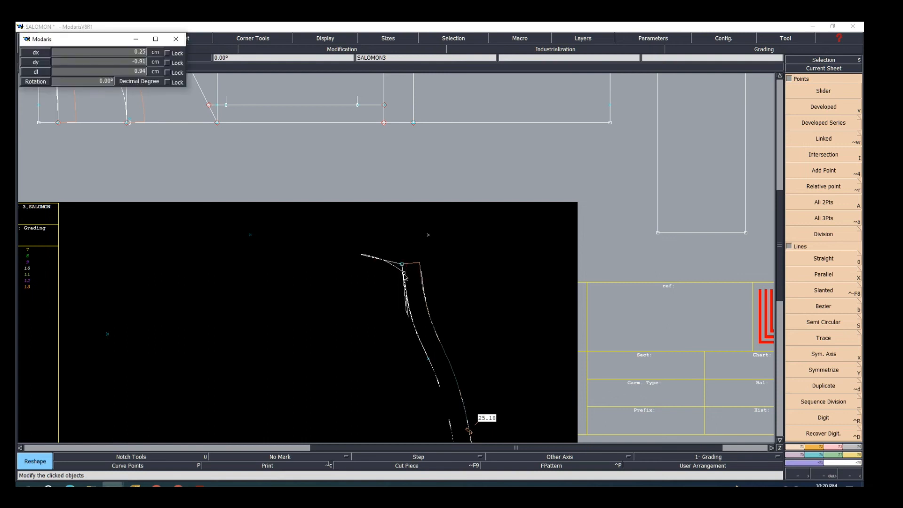
click(407, 278)
Display the curve points and lower the four on the hood's top curve before the front corner to smooth the bump
scroll(363, 268, up, 1)
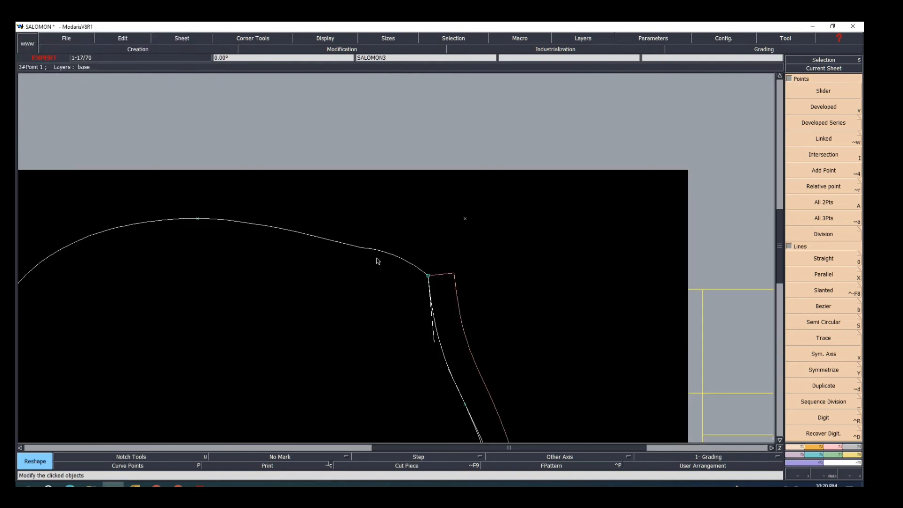
scroll(331, 249, down, 1)
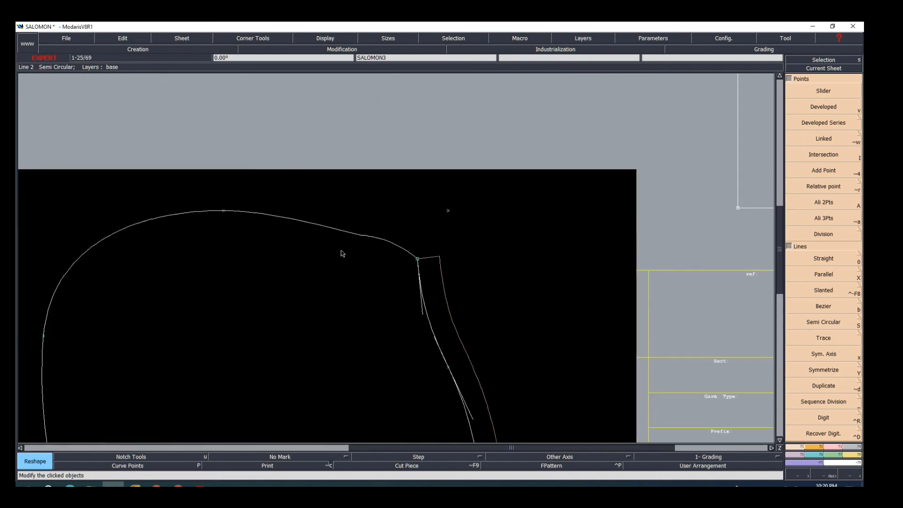
click(139, 466)
scroll(433, 278, up, 1)
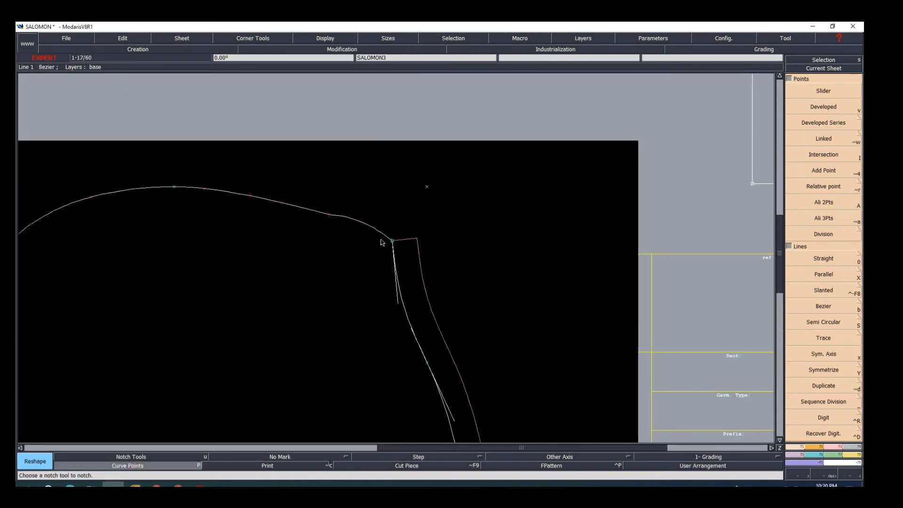
drag(361, 227, 357, 236)
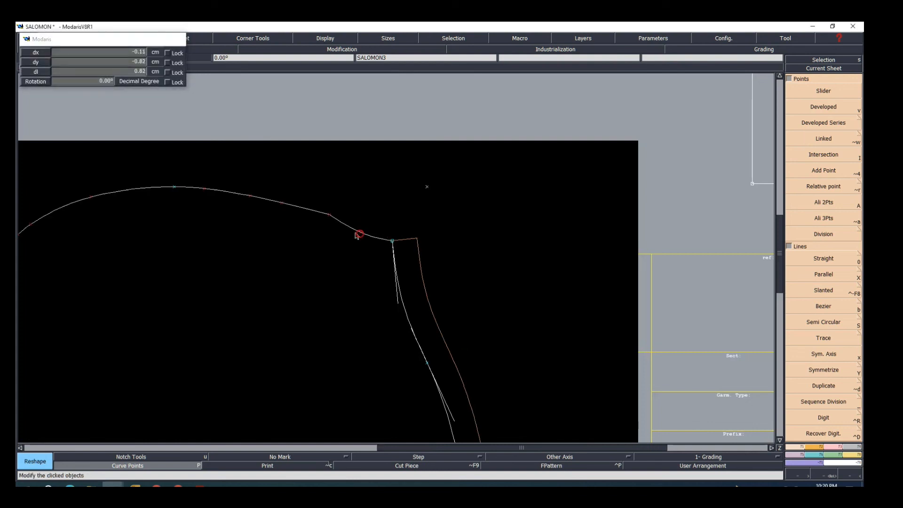
click(329, 215)
click(327, 221)
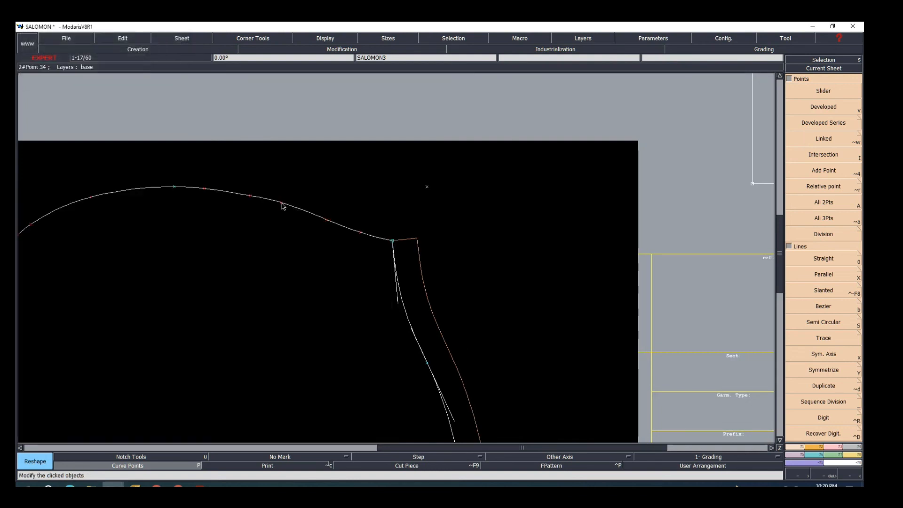
click(282, 203)
click(283, 208)
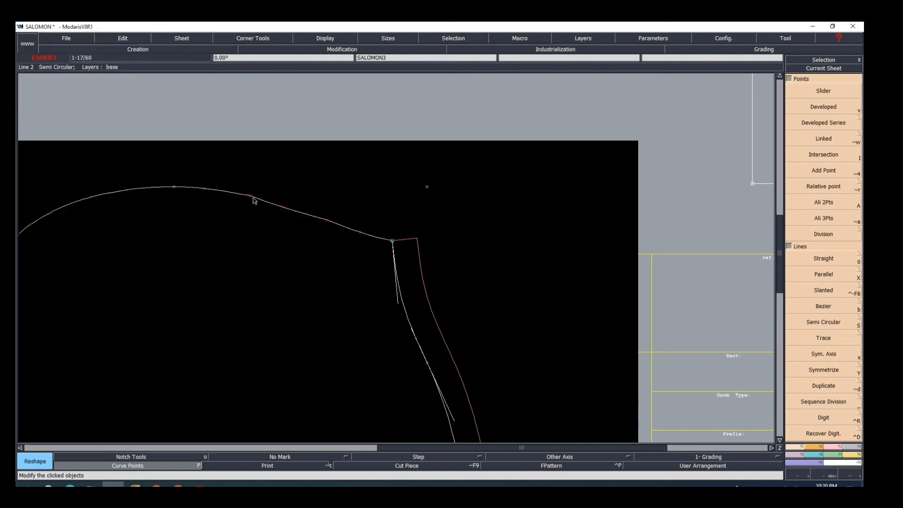
click(250, 195)
click(252, 200)
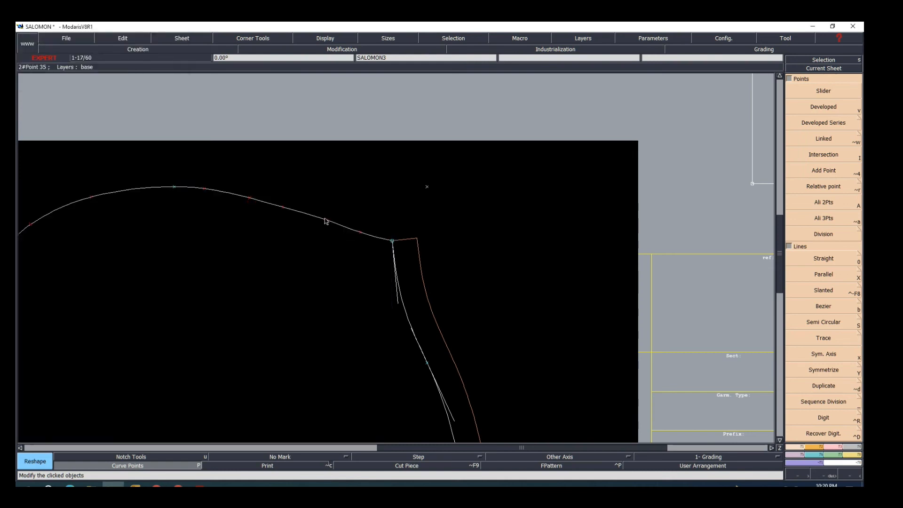
Fine-tune the two curve points nearest the top front corner slightly downward and hide the curve points
click(326, 220)
click(326, 224)
click(361, 232)
click(362, 235)
scroll(417, 239, down, 2)
scroll(397, 263, down, 1)
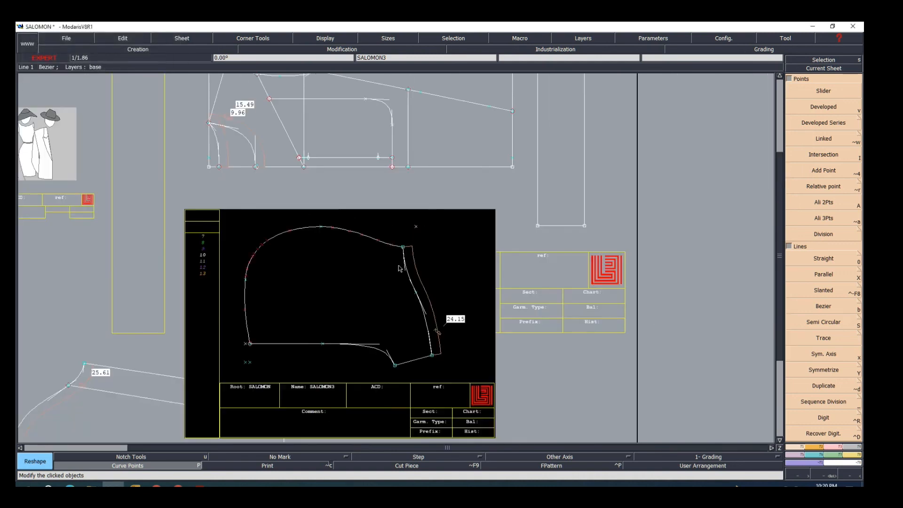
scroll(347, 259, up, 2)
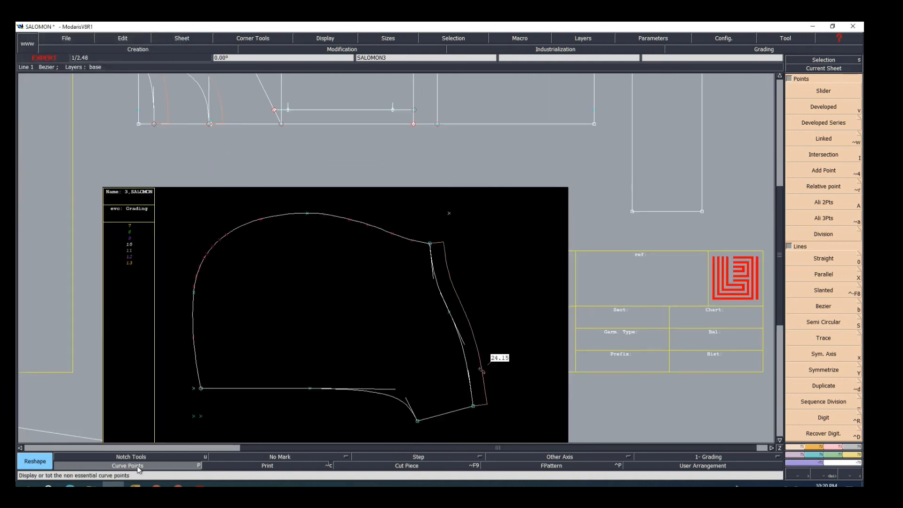
scroll(271, 367, down, 3)
scroll(256, 316, up, 2)
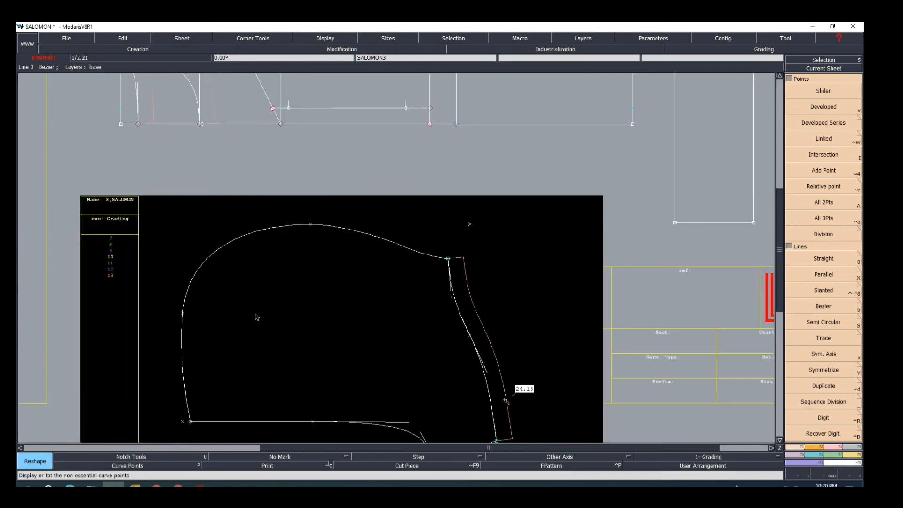
Delete the three leftover construction points around the hood's lower back corner
scroll(242, 326, down, 1)
scroll(246, 352, up, 3)
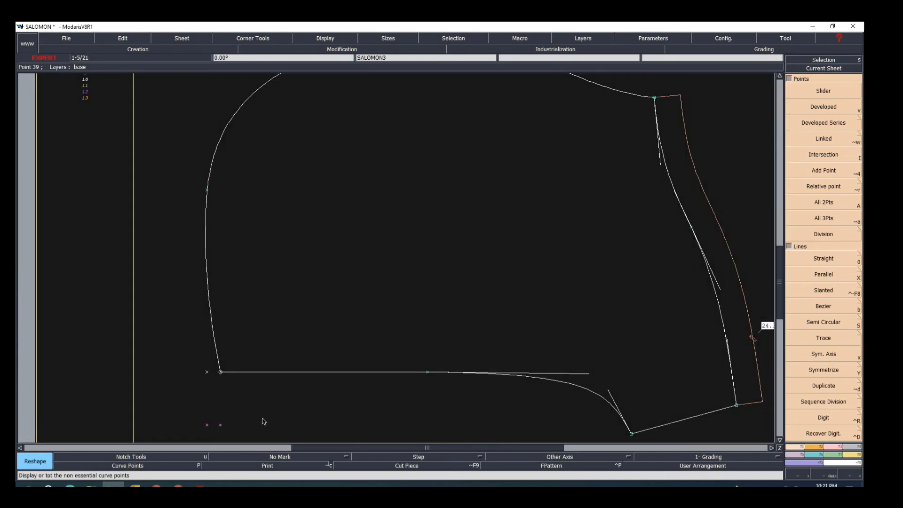
key(Delete)
click(219, 425)
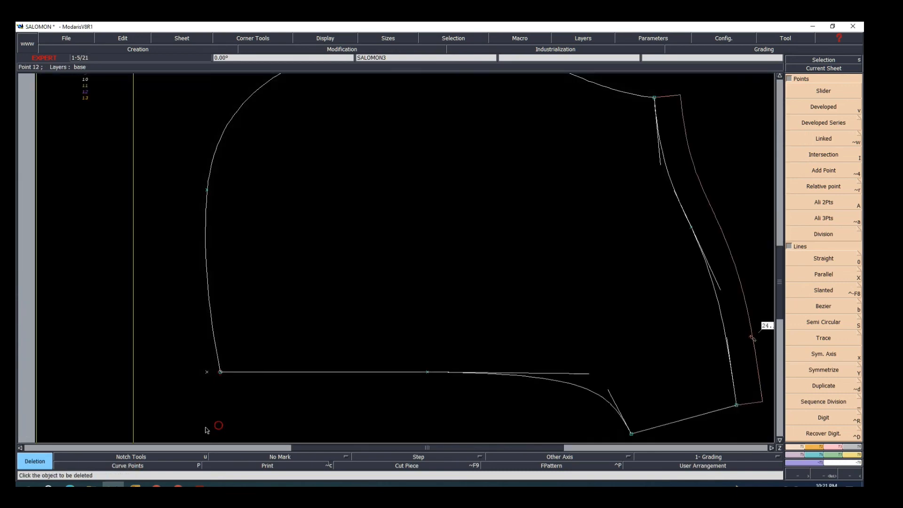
click(206, 425)
click(208, 371)
scroll(202, 398, down, 2)
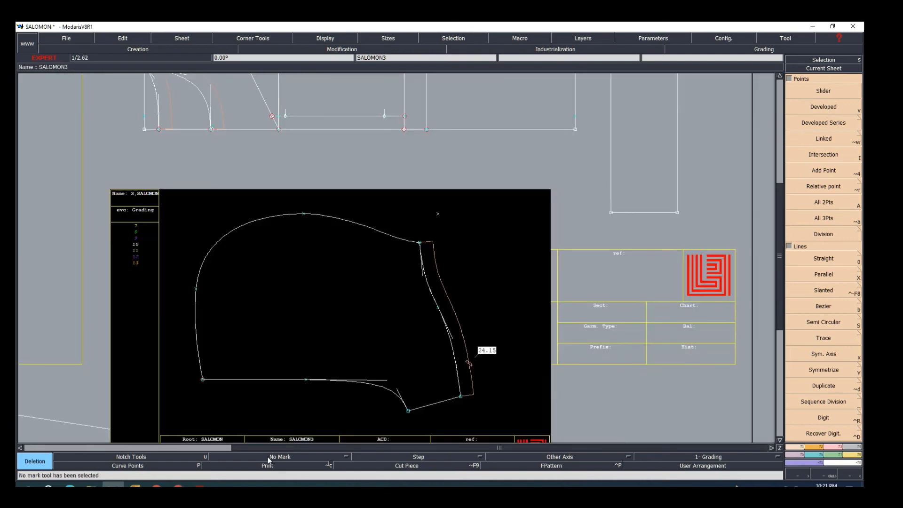
Look up the hood's centre panel width in the tech pack PDF's measurement chart and detail drawings, and return to Modaris
click(204, 486)
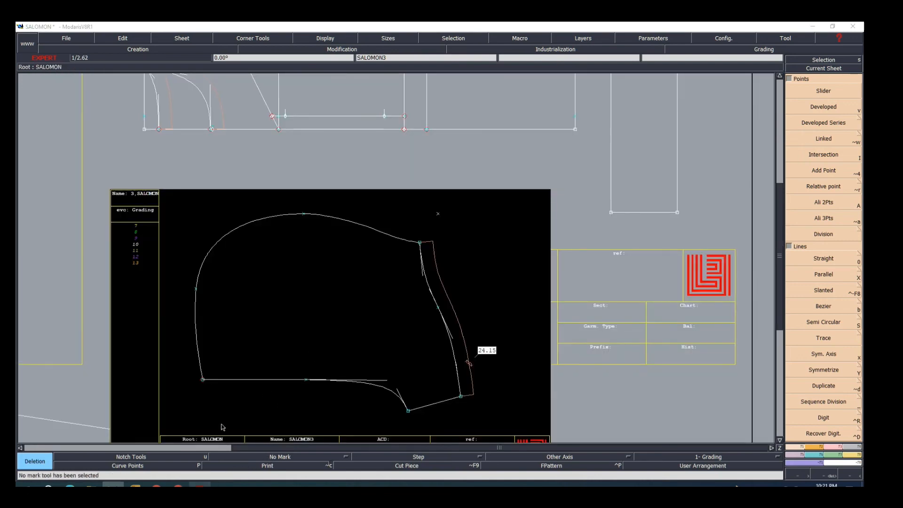
click(200, 486)
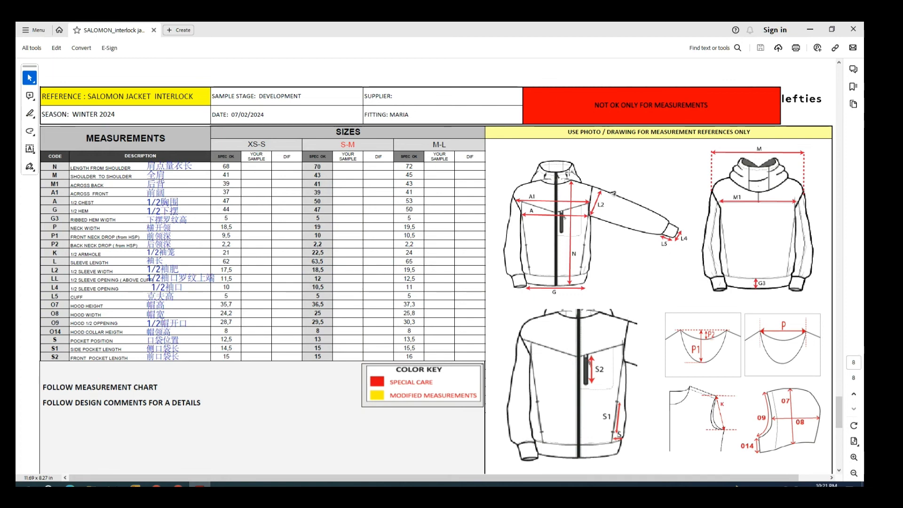
scroll(610, 339, down, 1)
scroll(589, 350, down, 1)
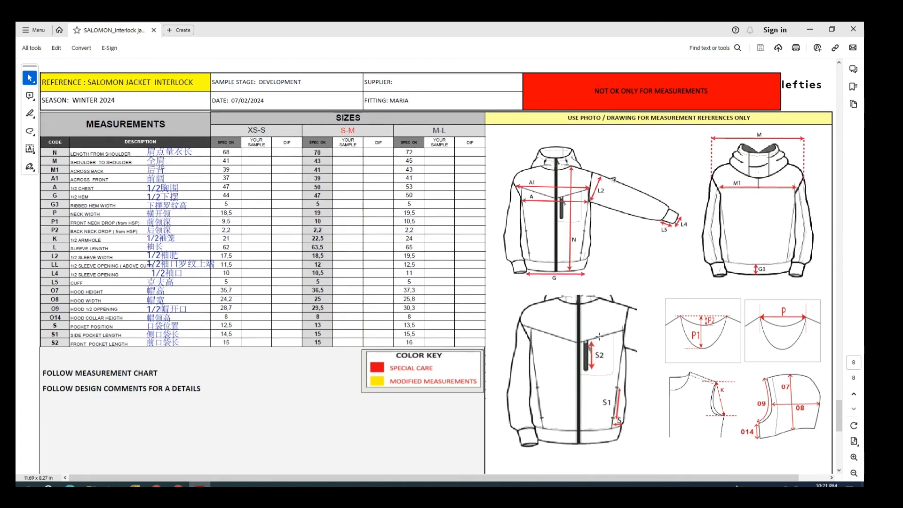
scroll(604, 311, up, 5)
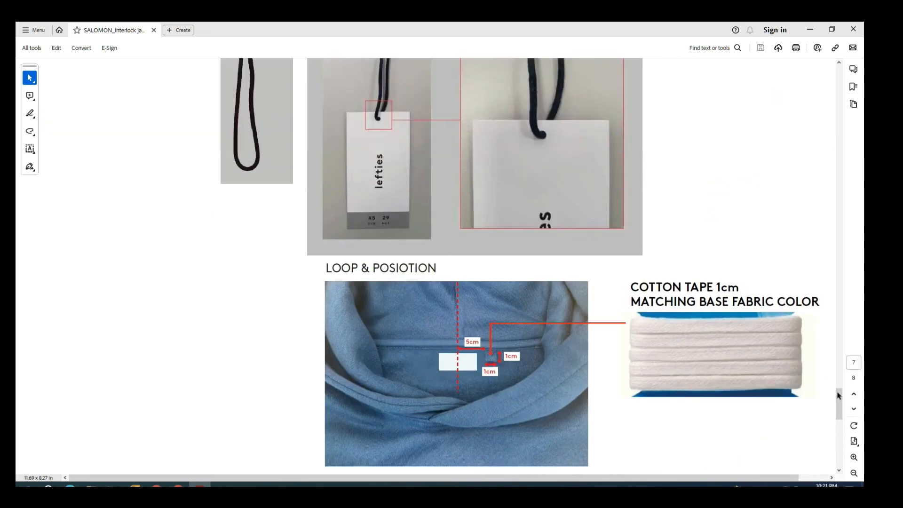
mouse_move(838, 396)
mouse_down()
mouse_move(836, 221)
mouse_move(842, 234)
mouse_up()
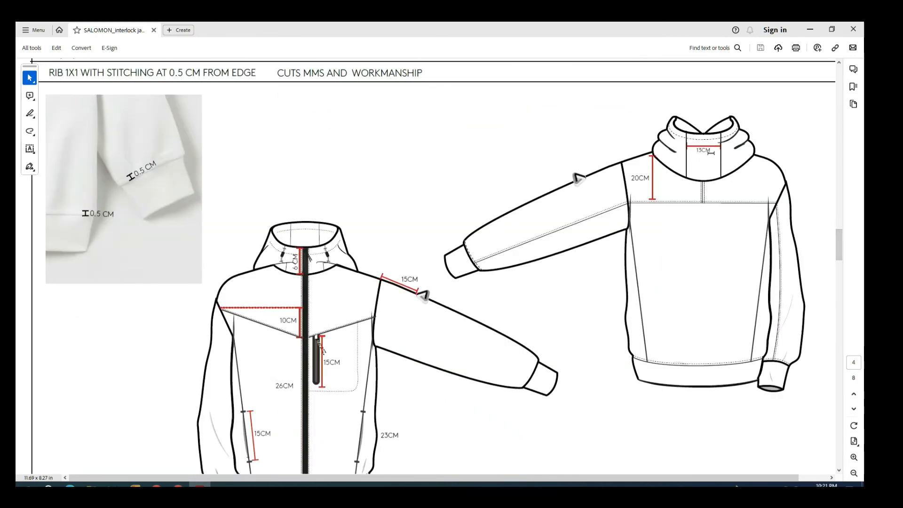
scroll(460, 282, up, 2)
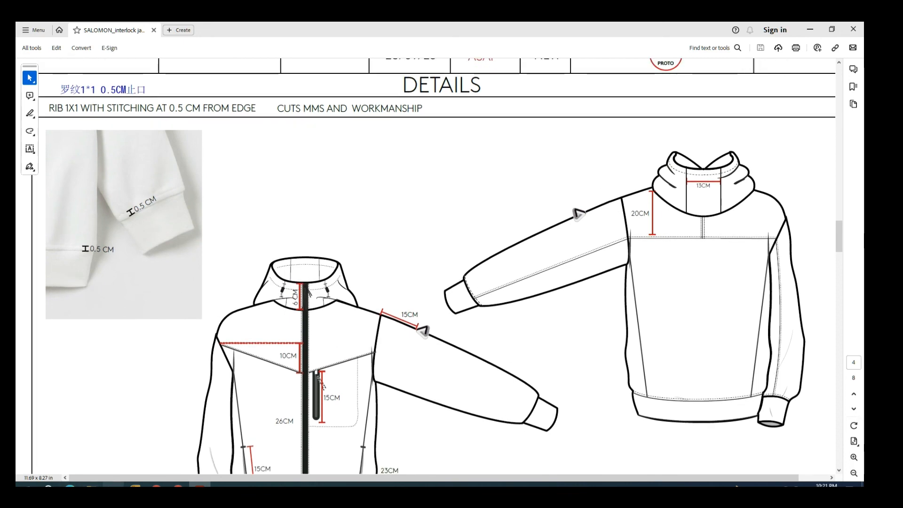
click(106, 484)
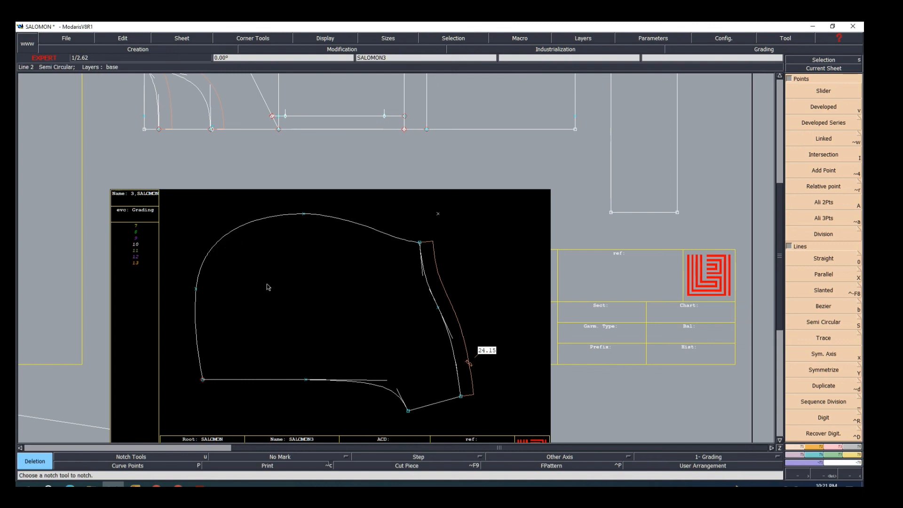
Create a parallel of the hood's back and top curve at a distance of -5 cm, inside the hood
key(shift+x)
click(236, 236)
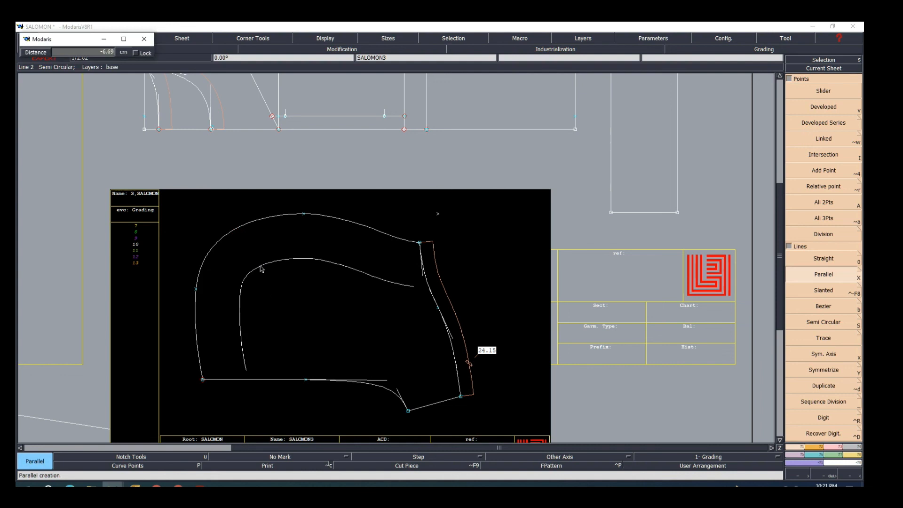
text(-5)
key(Return)
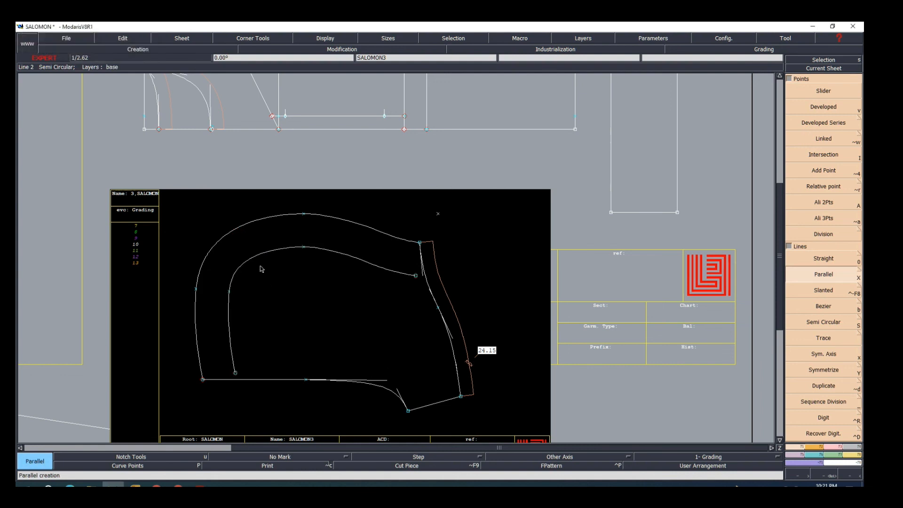
scroll(242, 307, up, 1)
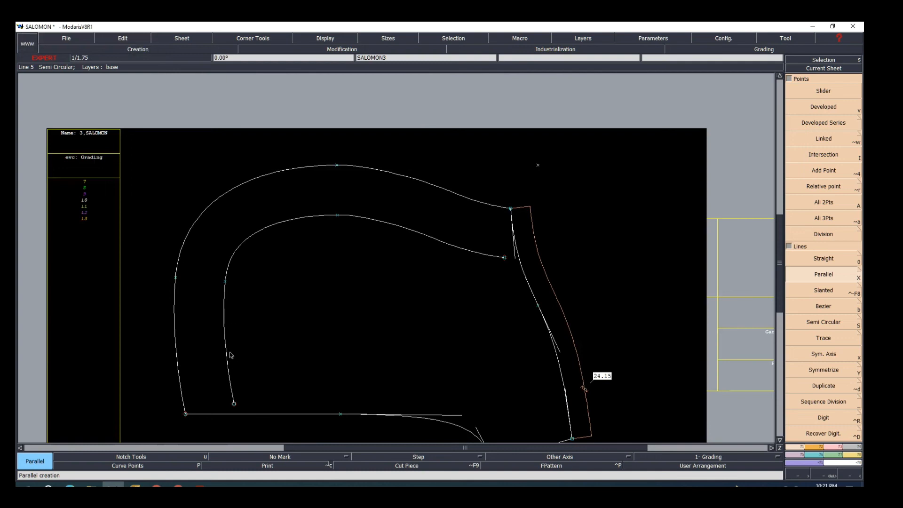
Extend both ends of the parallel curve with Adjust 2 Lines to meet the hood's bottom line and front edge
scroll(237, 420, up, 1)
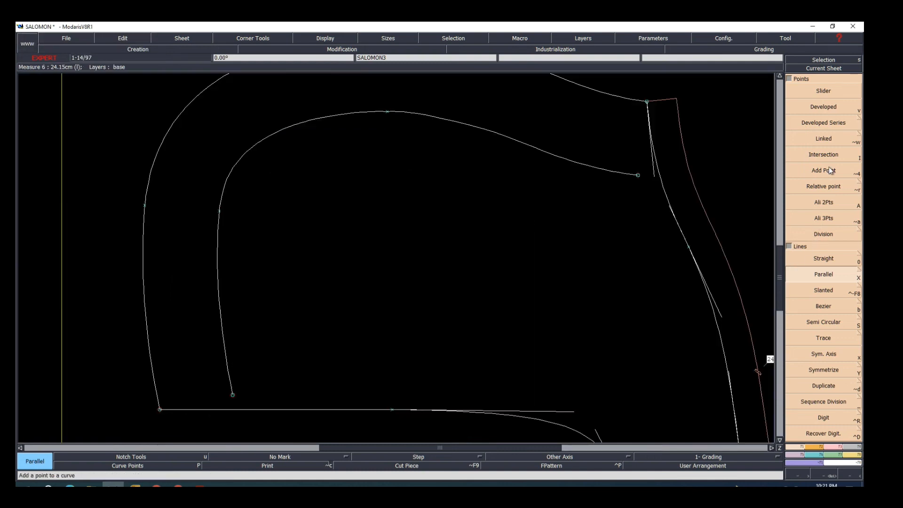
key(F2)
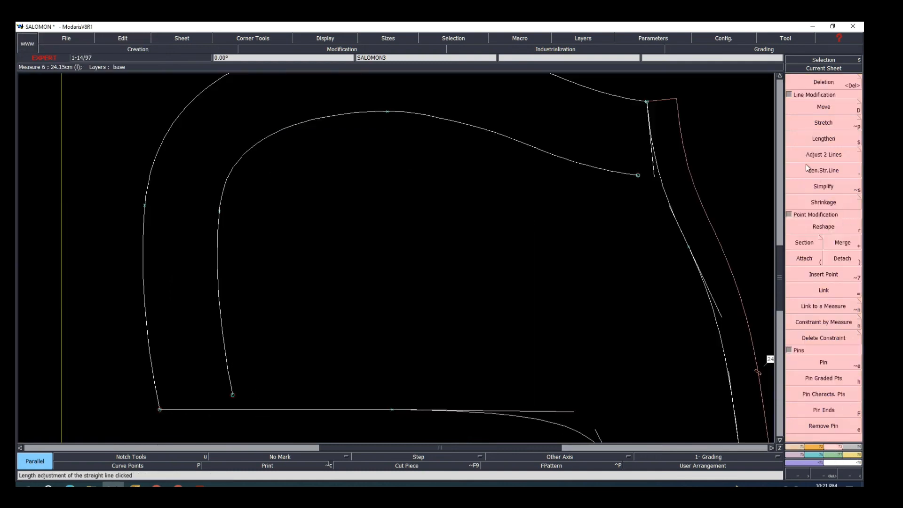
click(831, 160)
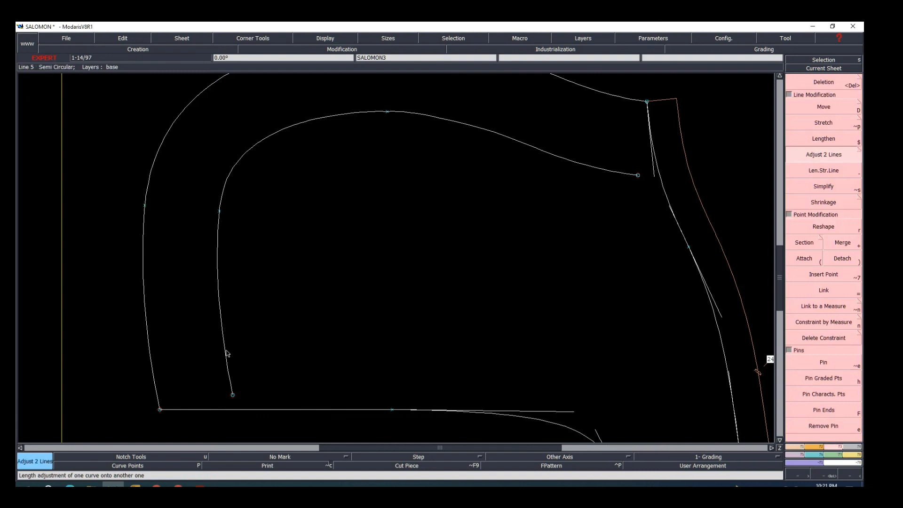
scroll(249, 410, down, 3)
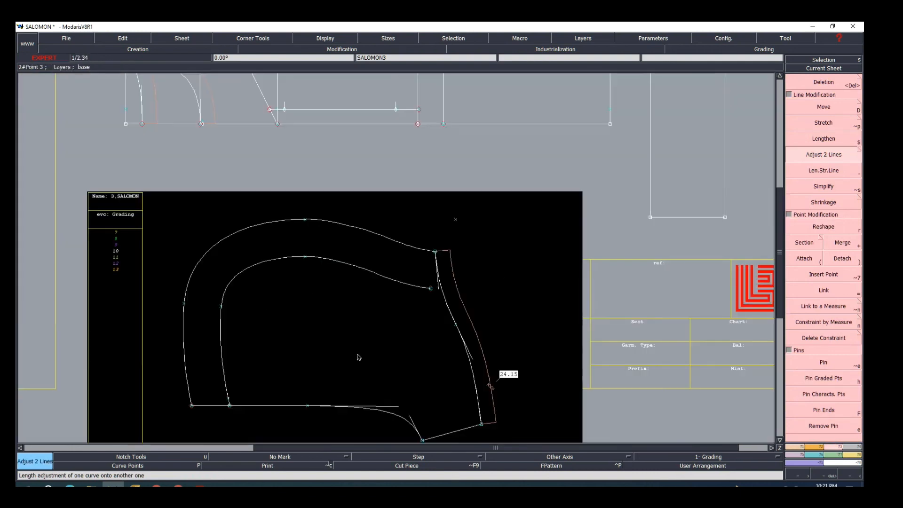
scroll(439, 267, up, 2)
click(420, 280)
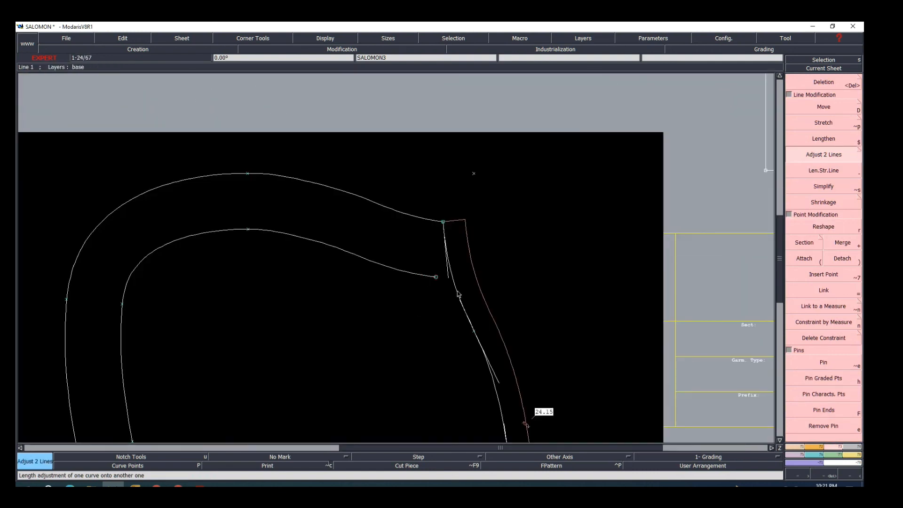
click(458, 294)
scroll(424, 289, down, 2)
scroll(423, 289, up, 2)
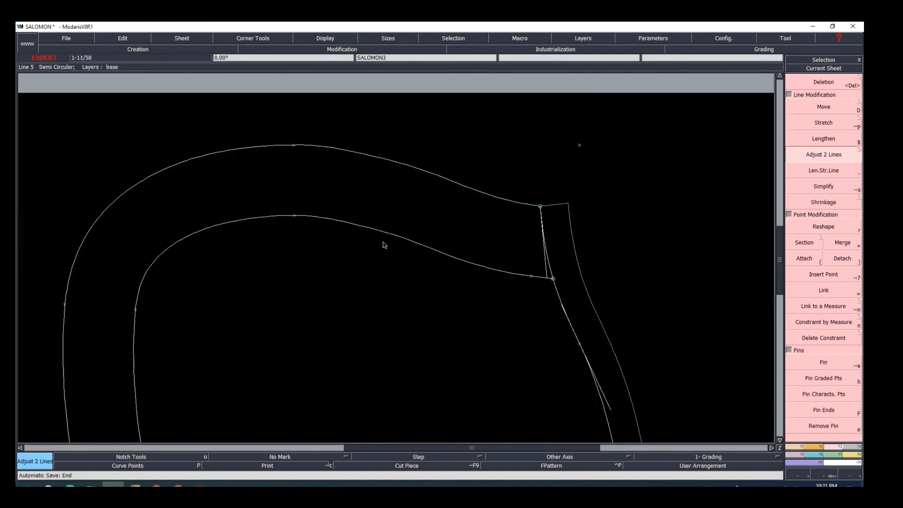
scroll(393, 244, down, 2)
scroll(390, 240, up, 2)
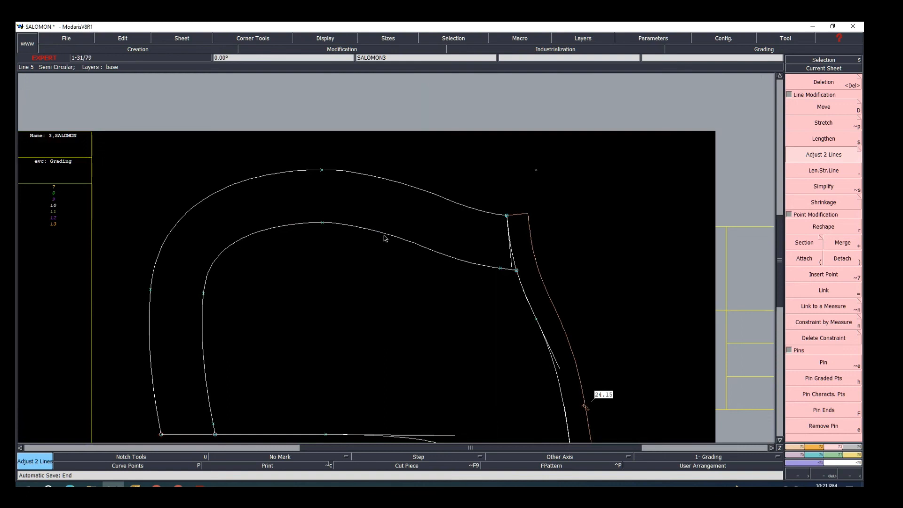
Delete the inner parallel line and its intermediate curve points, keeping the characteristic points as guides
key(Delete)
click(384, 235)
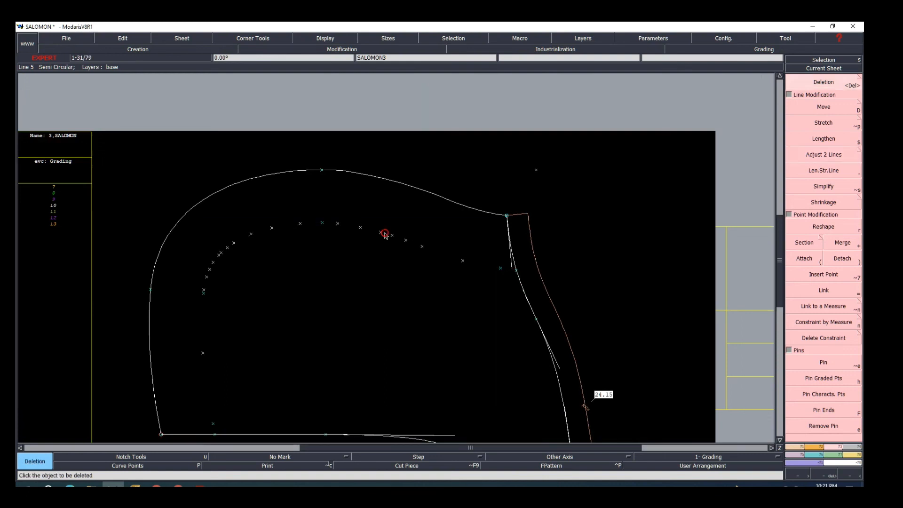
drag(331, 211, 465, 265)
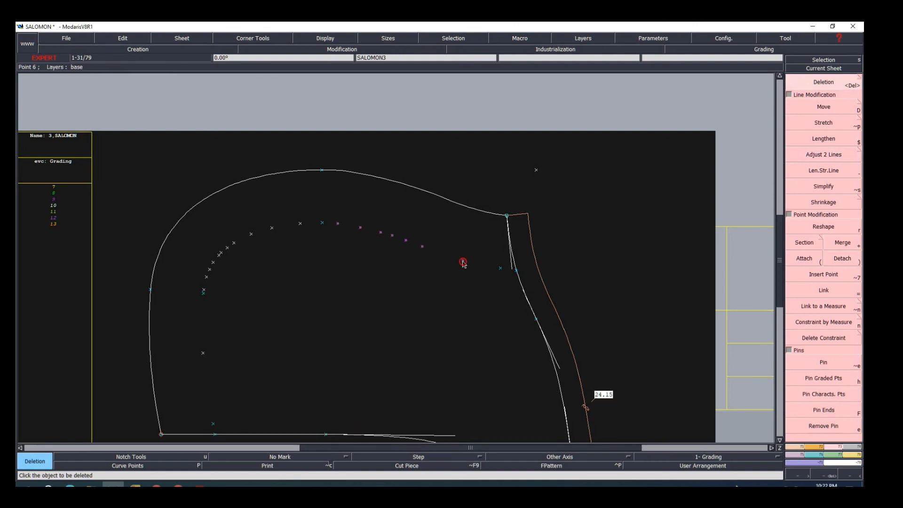
click(463, 262)
drag(206, 243, 315, 291)
click(238, 245)
drag(262, 213, 306, 239)
click(277, 231)
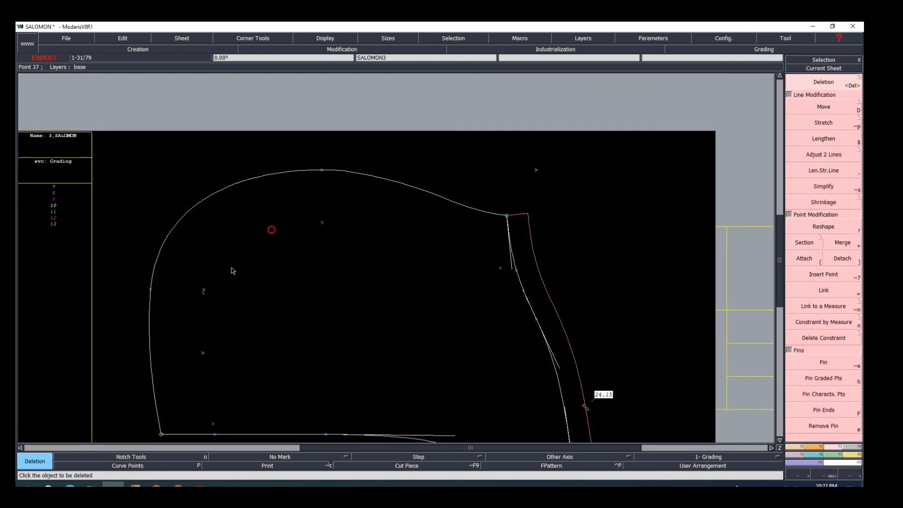
click(202, 354)
click(213, 424)
Draw a Bezier curve from the bottom line through the inner back and top points to the front edge, deleting the stray point beside its end
key(b)
click(215, 435)
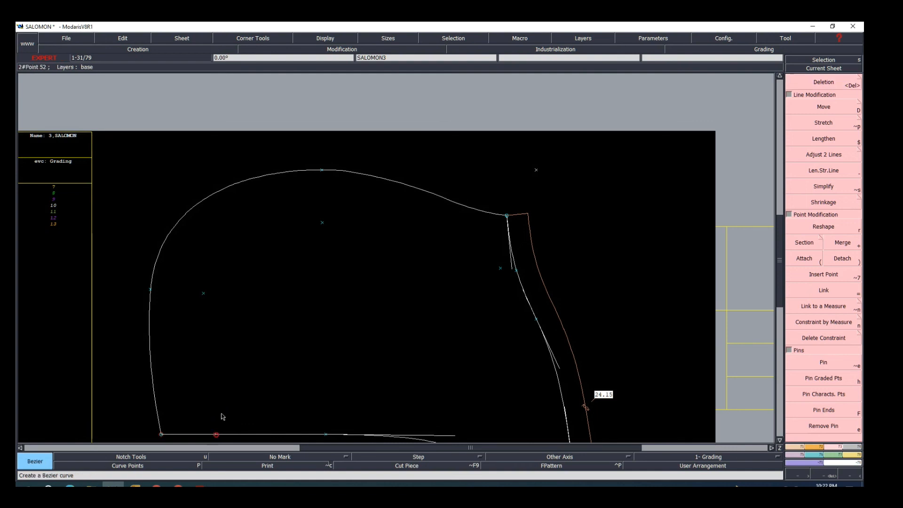
click(204, 294)
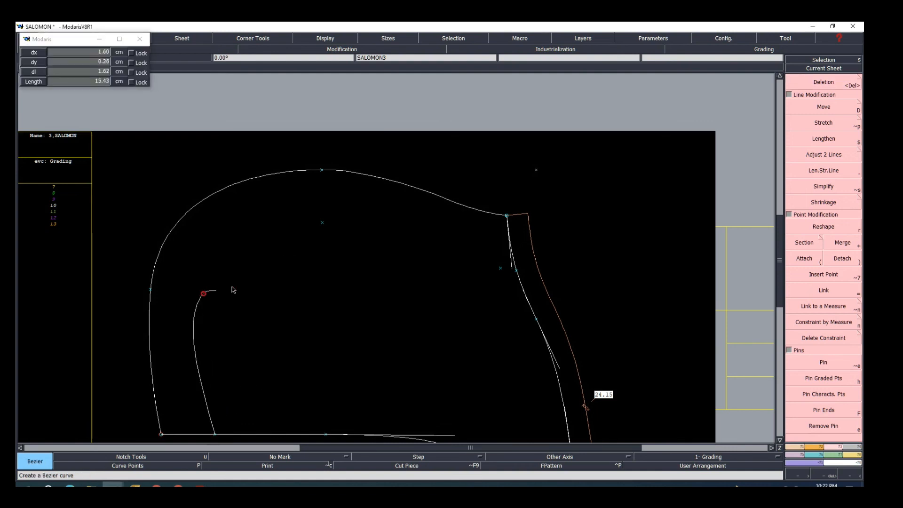
click(322, 222)
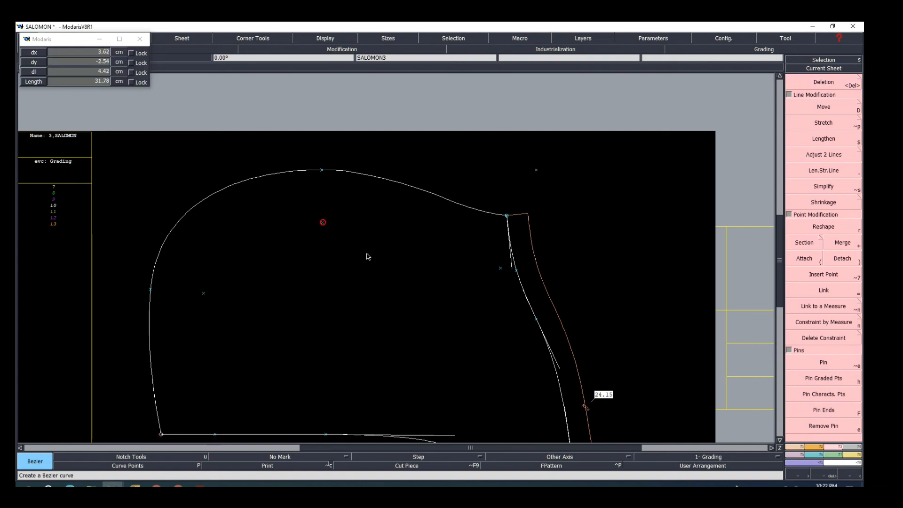
click(511, 274)
scroll(500, 274, up, 1)
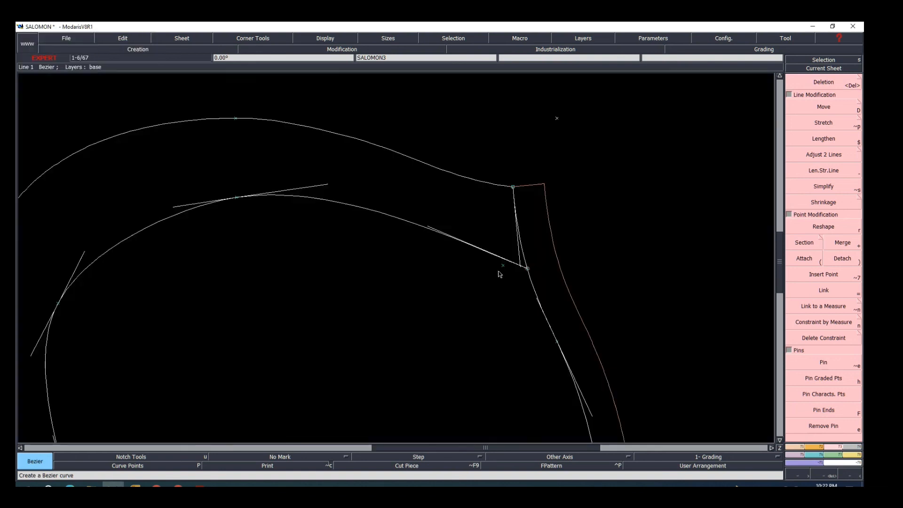
key(Delete)
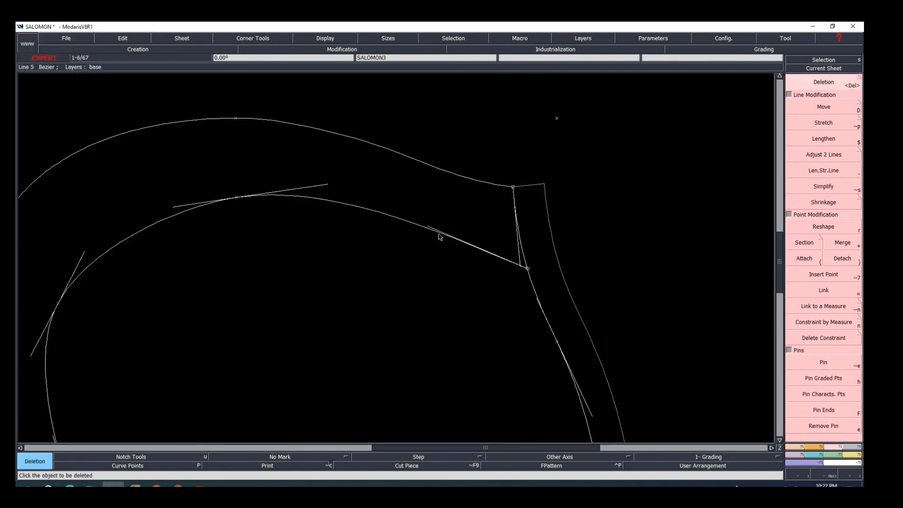
Reshape the inner Bezier's tangents at the front end, top point and back point so it follows the hood's outer curve
key(r)
drag(428, 230, 417, 247)
drag(328, 187, 321, 196)
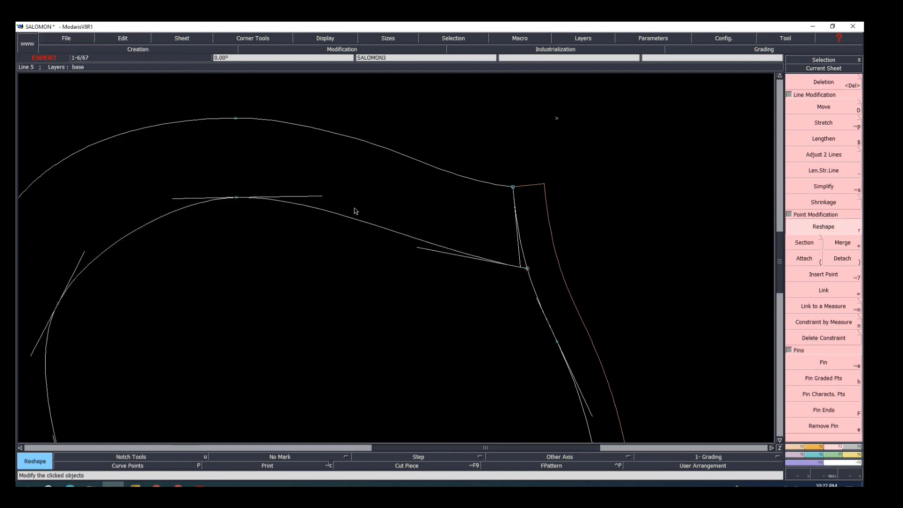
scroll(354, 208, down, 3)
scroll(268, 228, up, 2)
drag(215, 230, 213, 208)
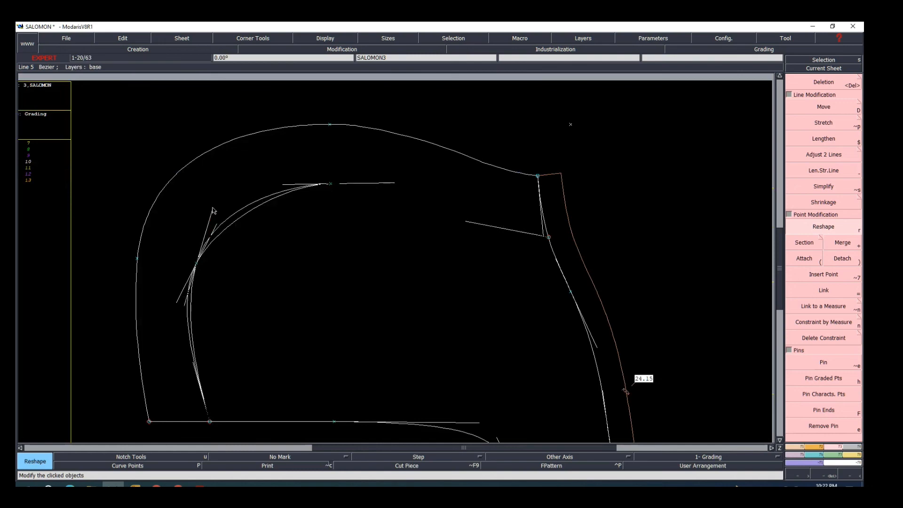
scroll(212, 270, down, 3)
scroll(213, 266, up, 3)
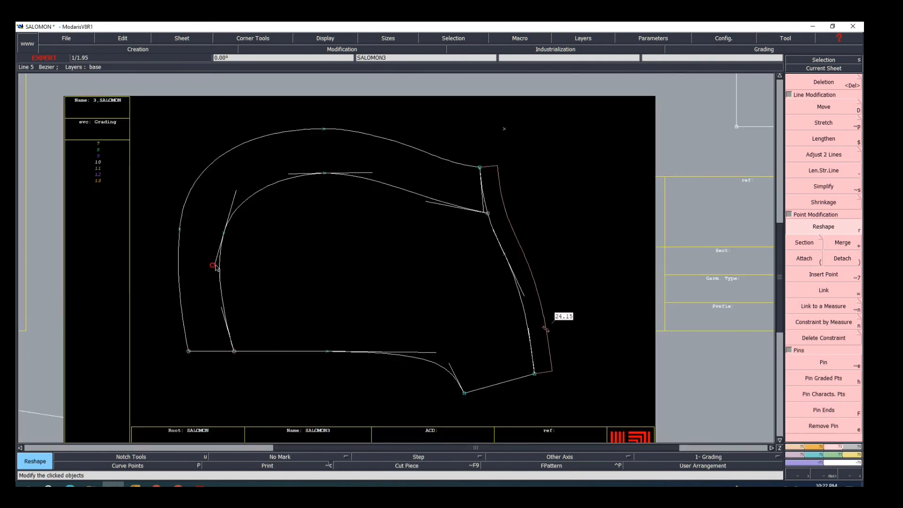
Fine-tune the tangent handles of the inner hood curve at its front, back and top, and display all the sheets
scroll(286, 212, down, 1)
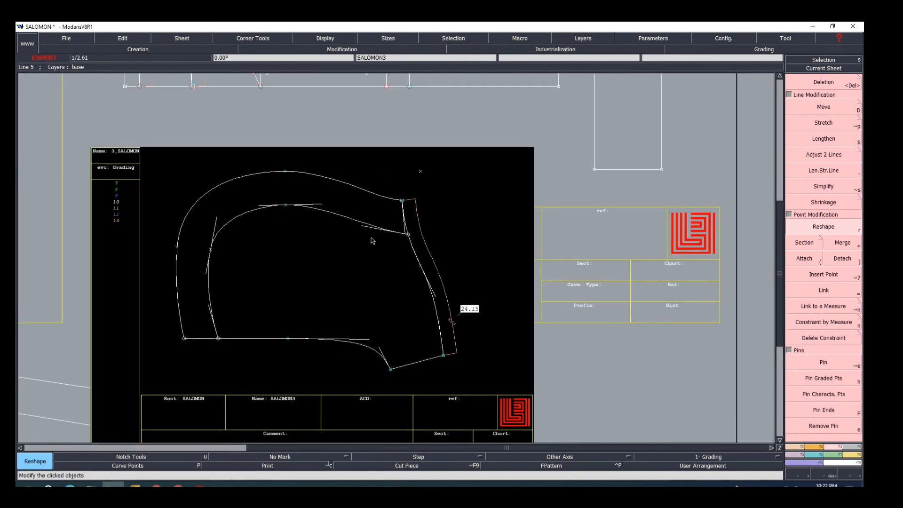
drag(361, 226, 328, 205)
scroll(250, 205, up, 1)
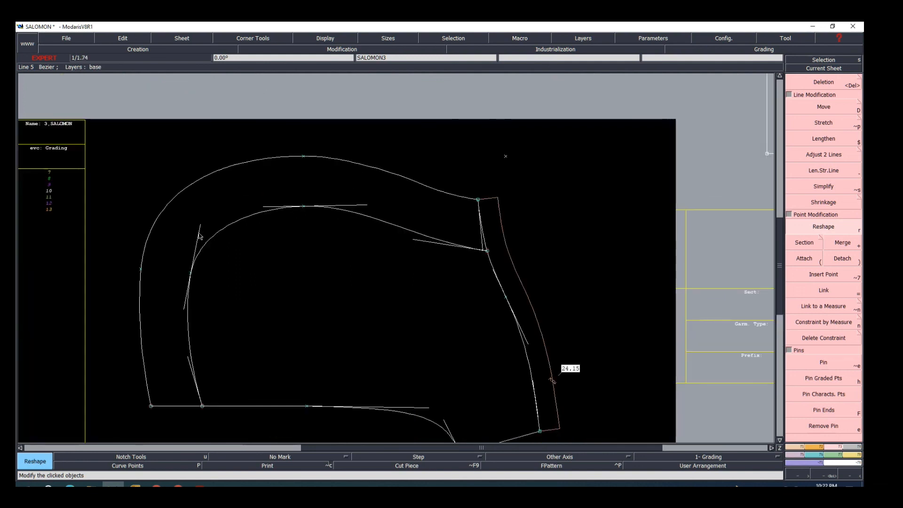
drag(199, 228, 203, 228)
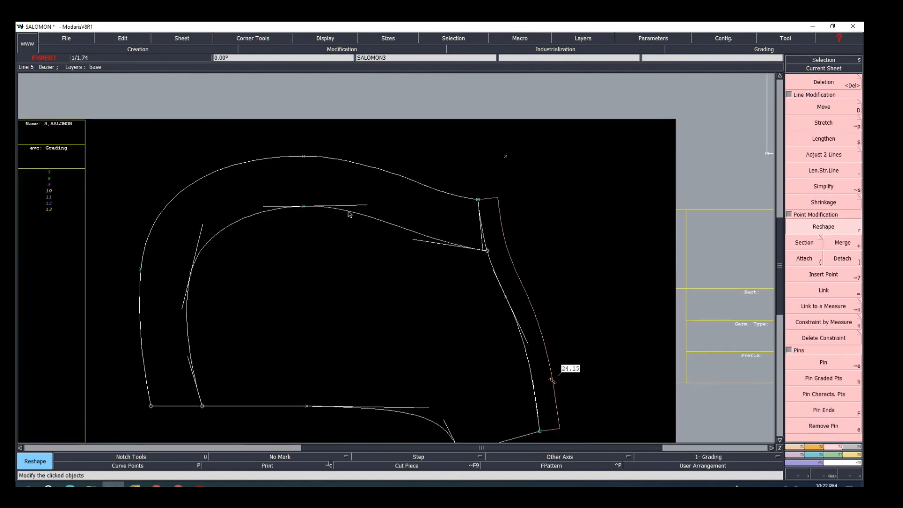
drag(360, 206, 352, 205)
key(j)
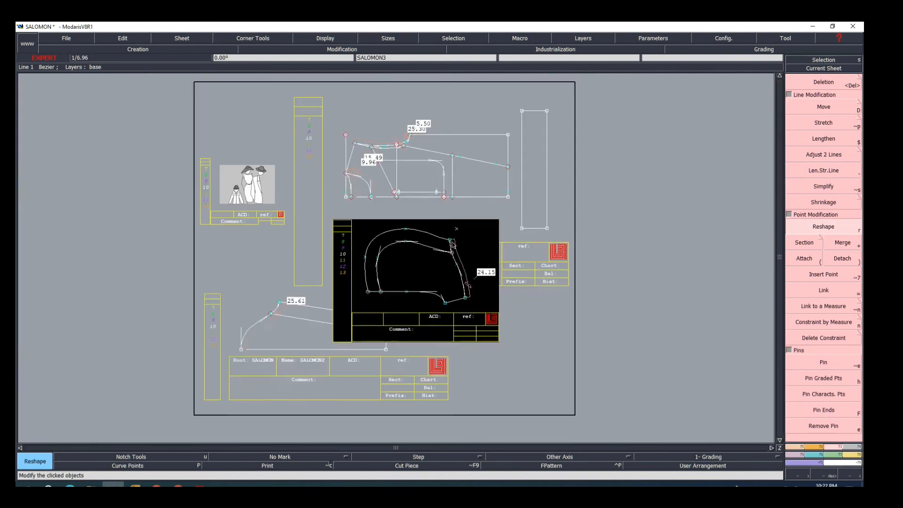
Delete the outer hood curve with its leftover top and back points, and undo the stray deletion at the bottom back corner
scroll(414, 251, up, 3)
scroll(389, 253, up, 1)
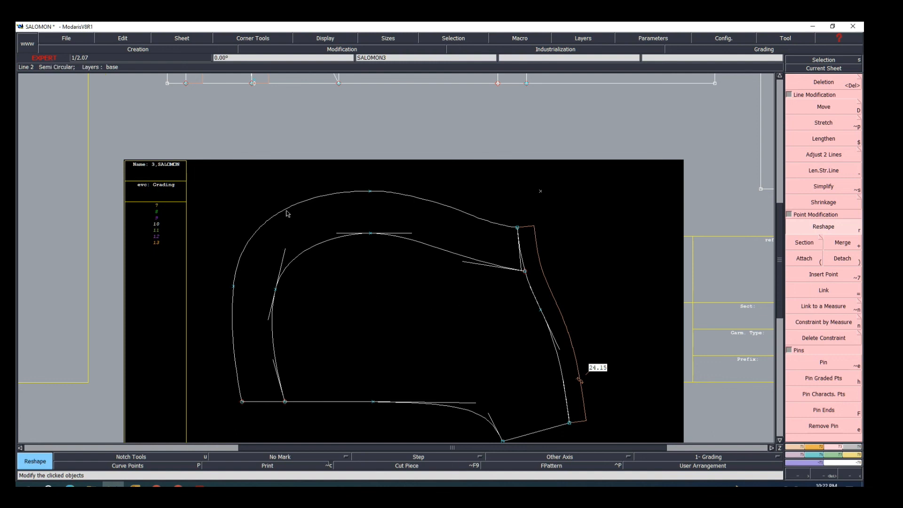
key(Home)
key(Delete)
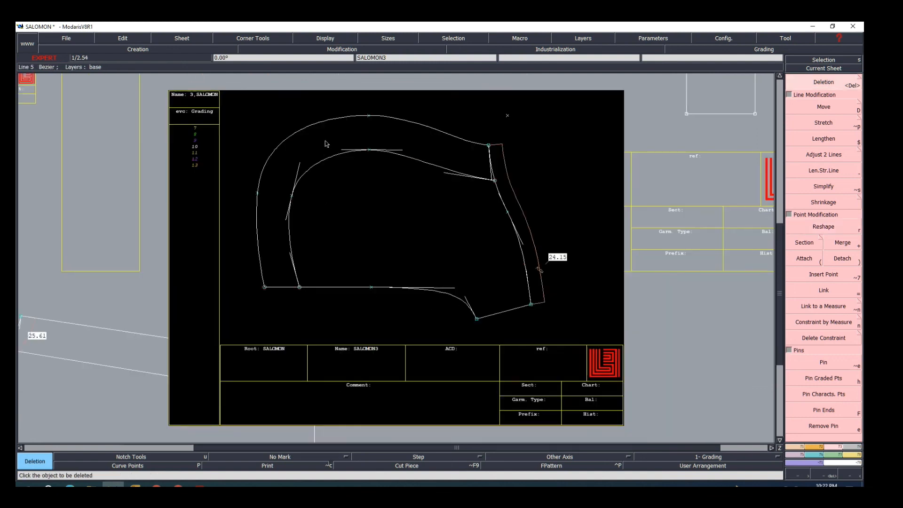
click(323, 124)
drag(352, 102, 482, 155)
drag(244, 125, 281, 202)
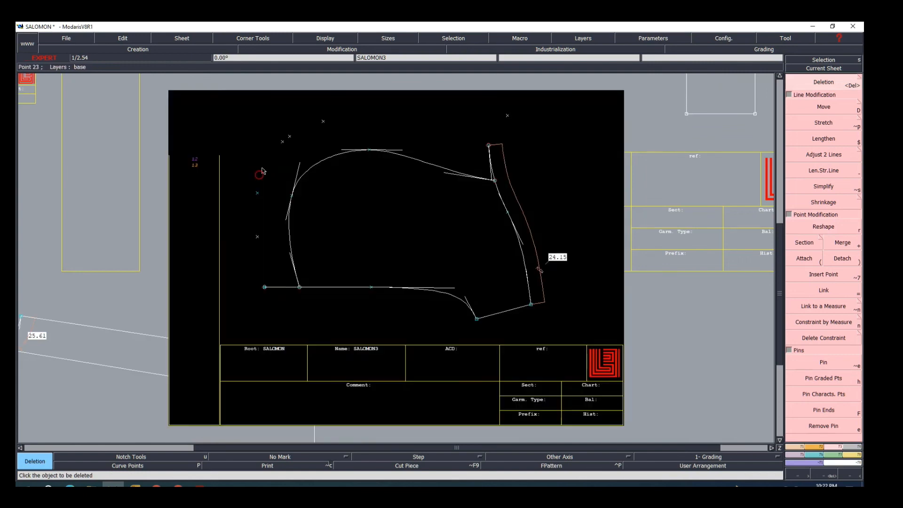
drag(271, 109, 333, 152)
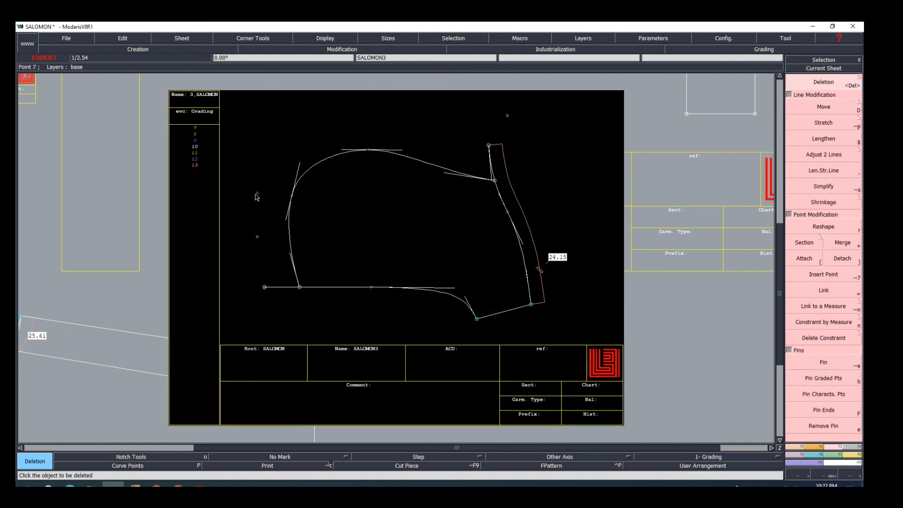
click(257, 193)
click(259, 237)
click(264, 291)
key(ctrl+z)
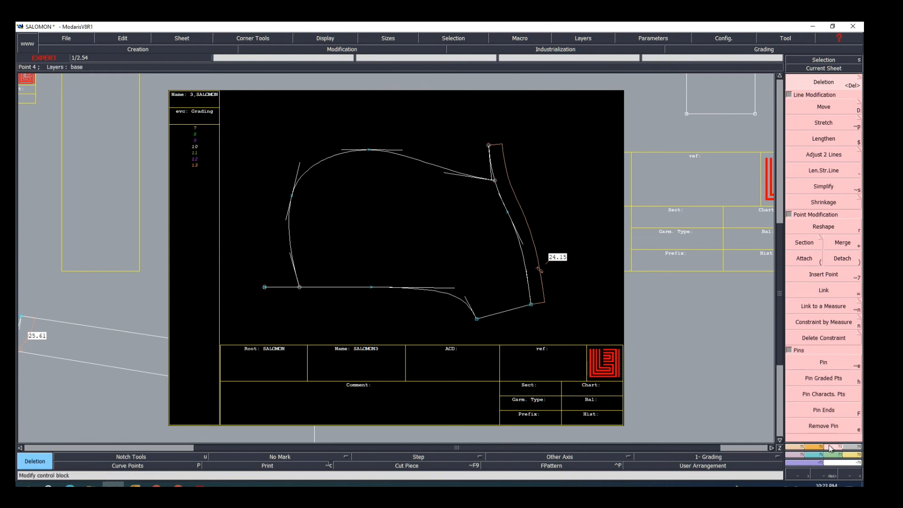
Trim the hood's front edge and bottom line to the inner curve with Adjust 2 Lines, and delete the leftover back corner point
click(815, 155)
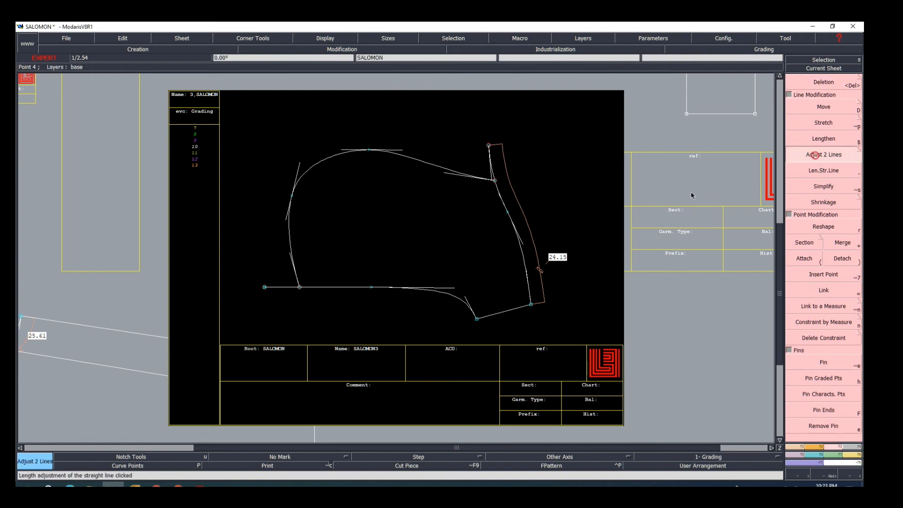
click(500, 195)
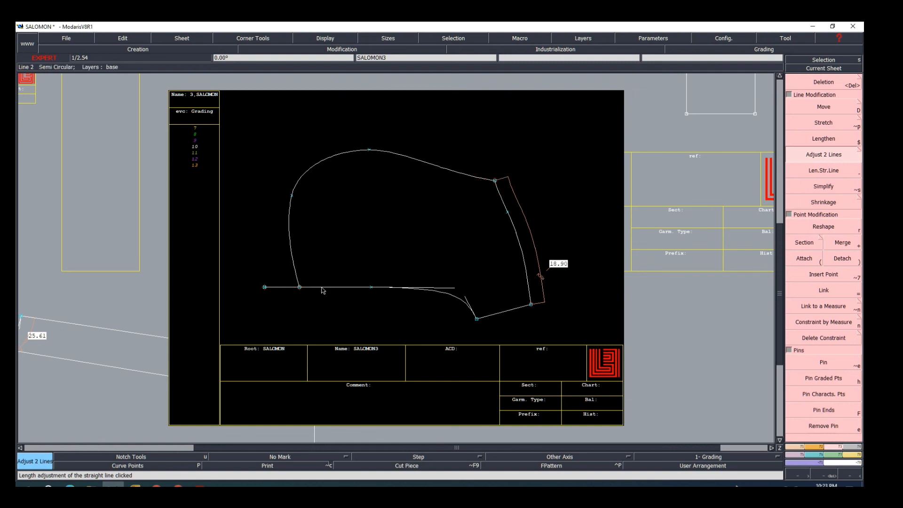
click(295, 274)
click(351, 283)
scroll(351, 283, down, 1)
scroll(308, 292, up, 2)
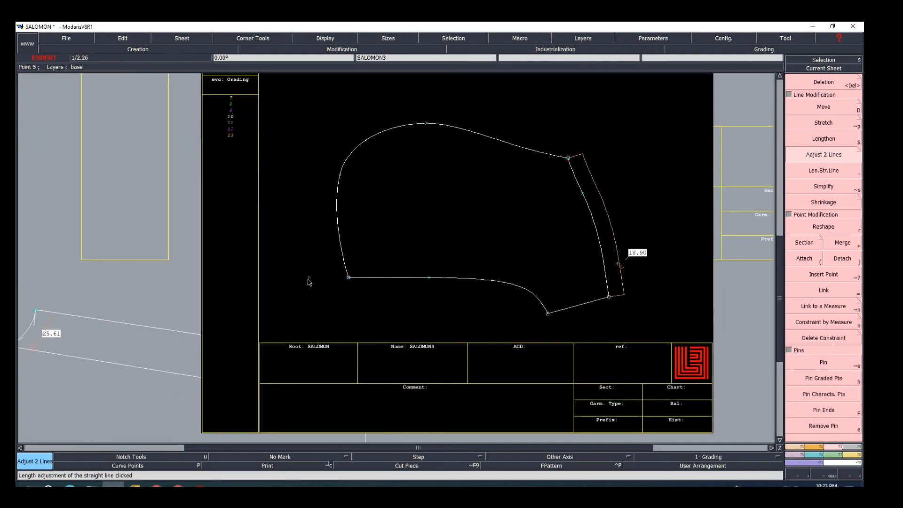
key(Delete)
scroll(304, 295, down, 2)
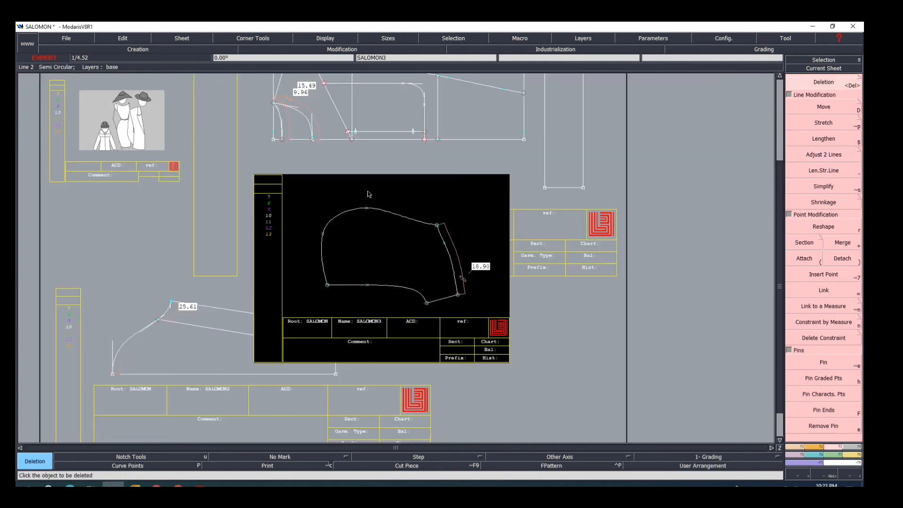
scroll(365, 196, up, 1)
scroll(288, 218, down, 1)
scroll(274, 179, up, 1)
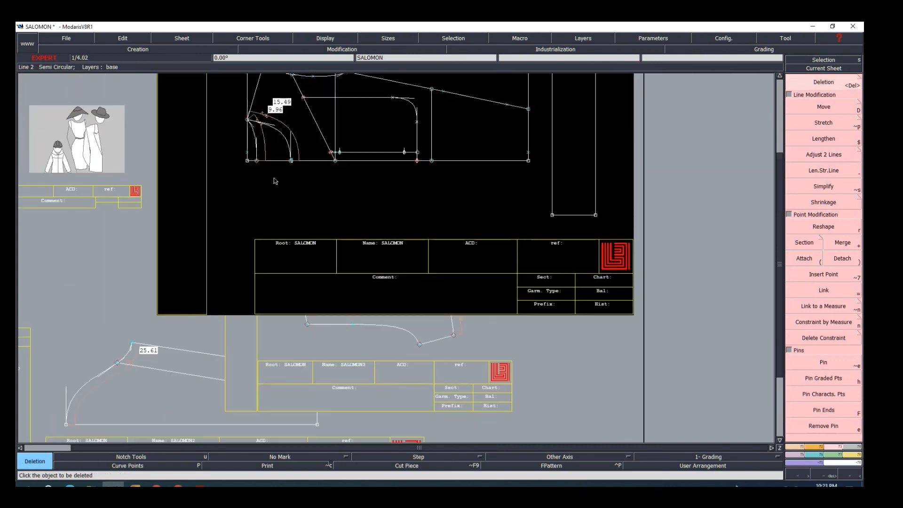
key(shift+r)
scroll(274, 287, down, 1)
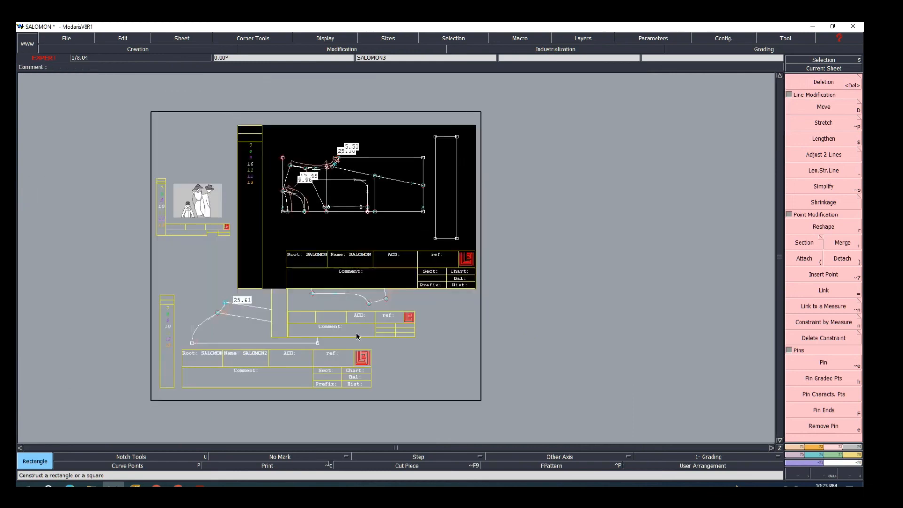
scroll(288, 190, up, 2)
click(246, 157)
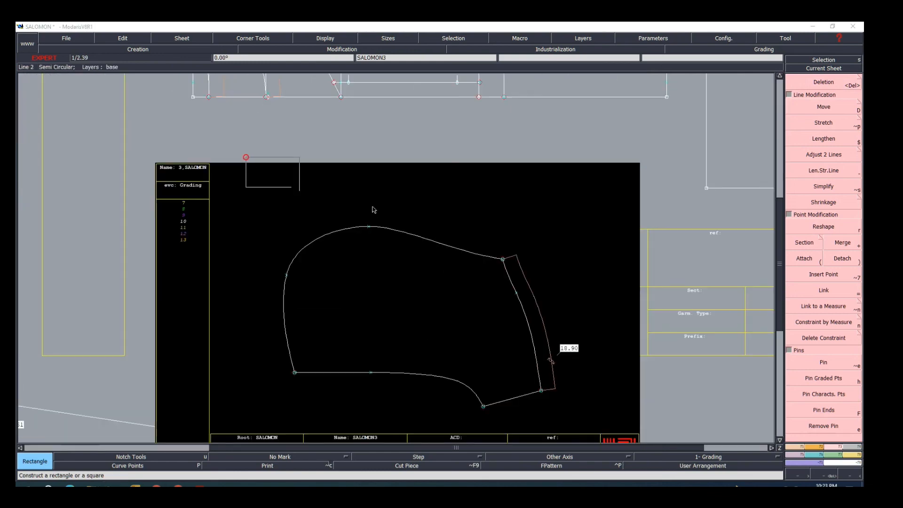
click(541, 200)
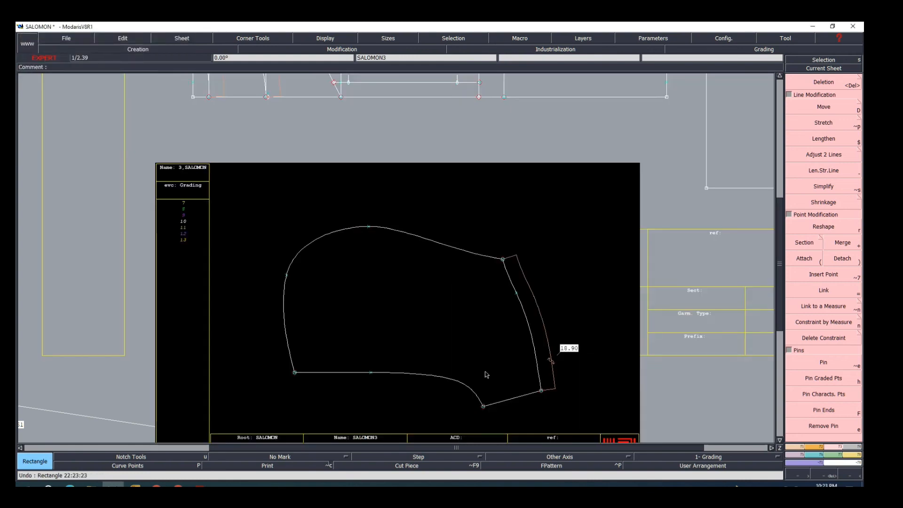
Arrange all the sheets automatically on the desk and recentre on the hood sheet
key(Home)
scroll(400, 266, down, 2)
scroll(401, 267, up, 1)
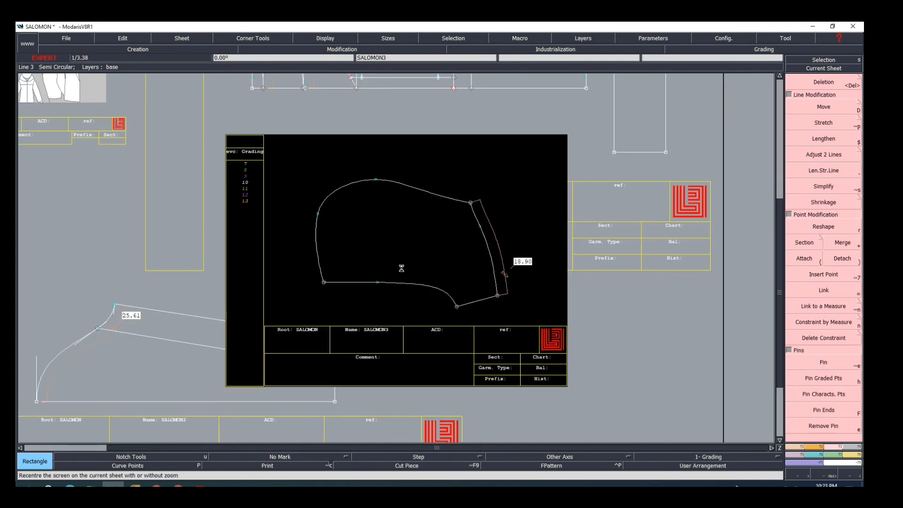
key(j)
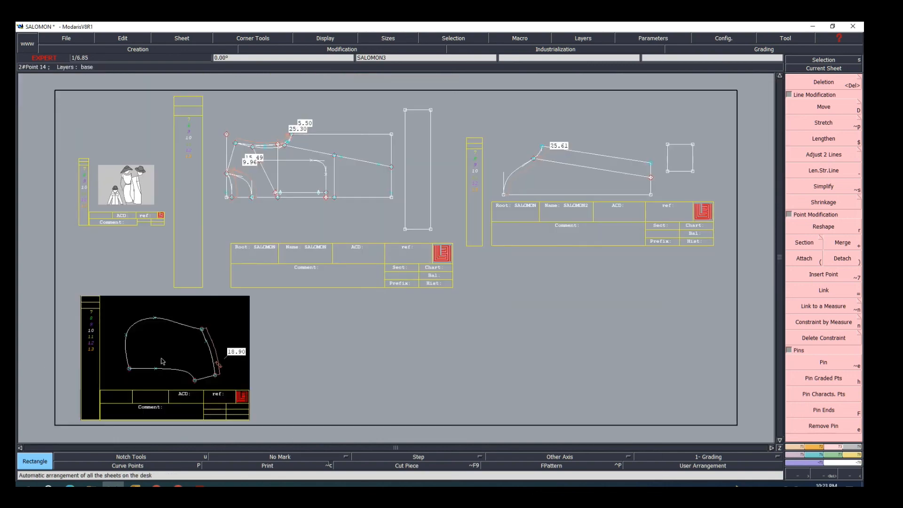
key(Home)
scroll(370, 225, down, 2)
scroll(363, 197, up, 1)
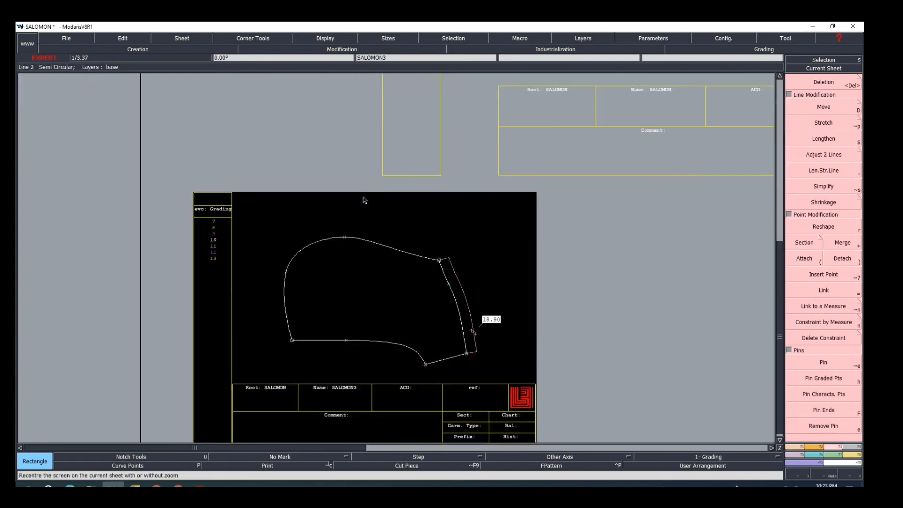
Add a dynamic length measure along the hood's curved line from the front edge to the bottom back corner
scroll(363, 197, up, 1)
key(m)
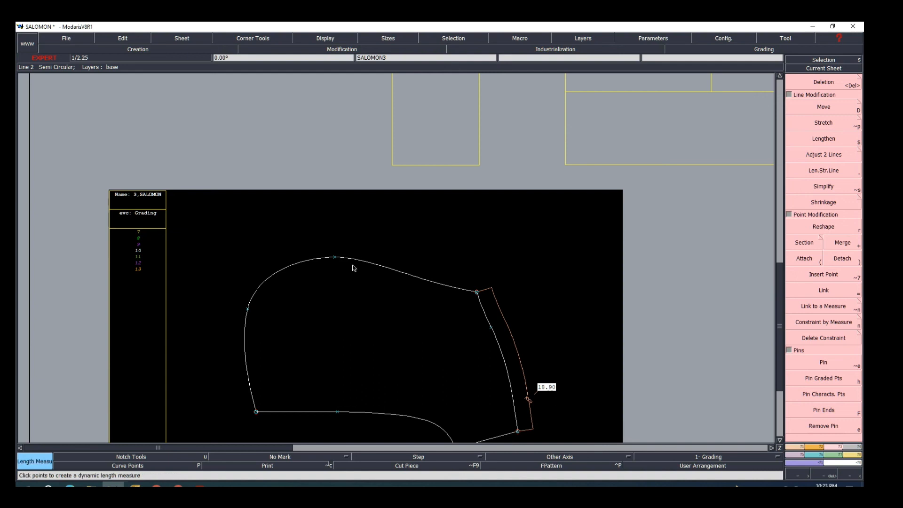
click(362, 262)
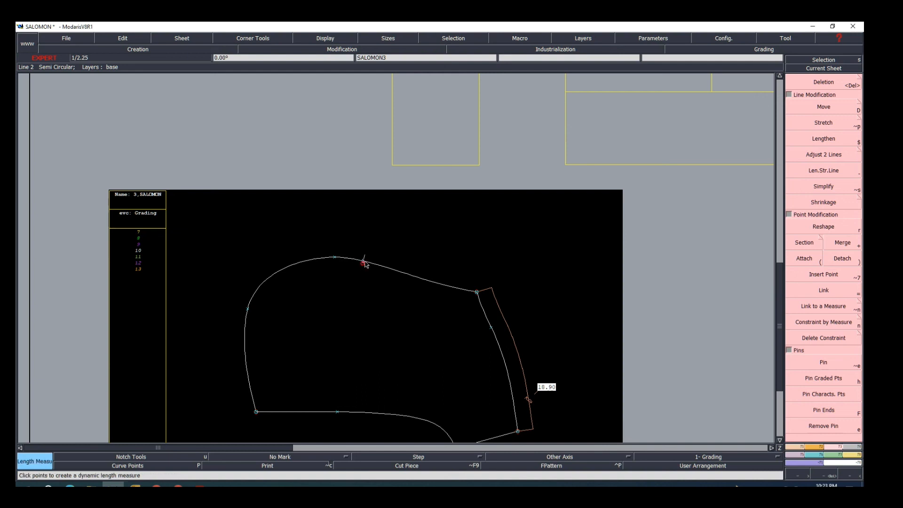
click(385, 233)
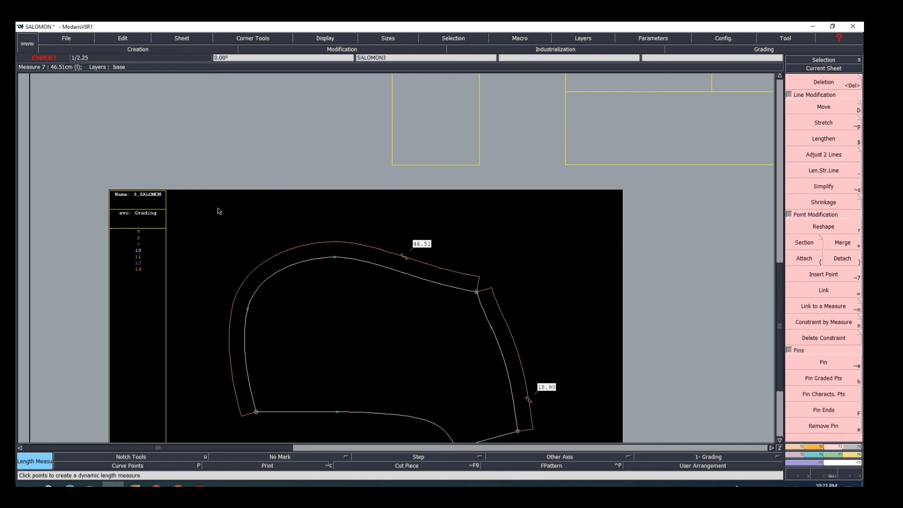
Draw a rectangle 47 cm wide and 10 cm high on the hood sheet for the centre panel
key(shift+r)
click(187, 179)
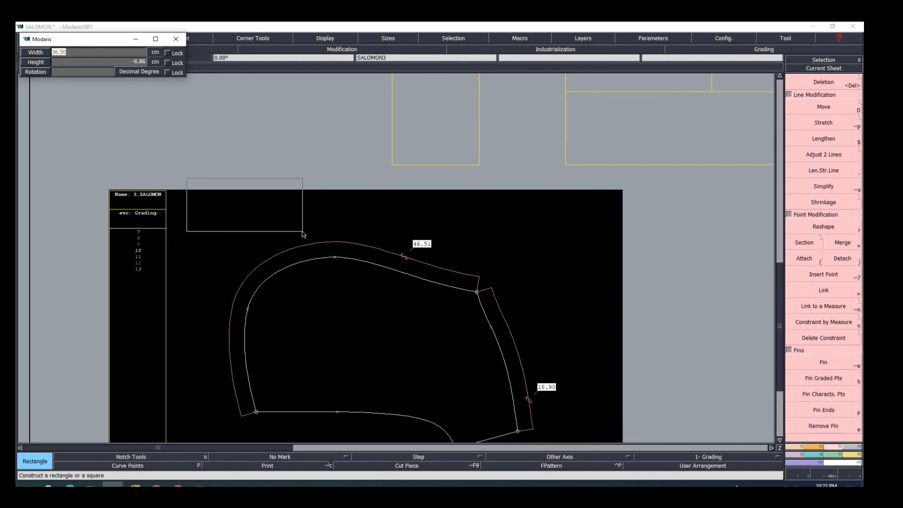
text(47)
key(Tab)
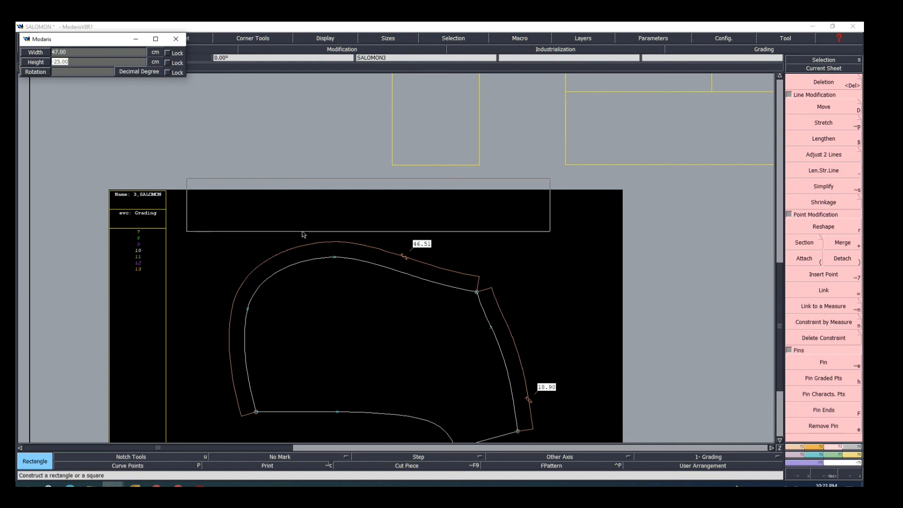
text(-10)
key(Tab)
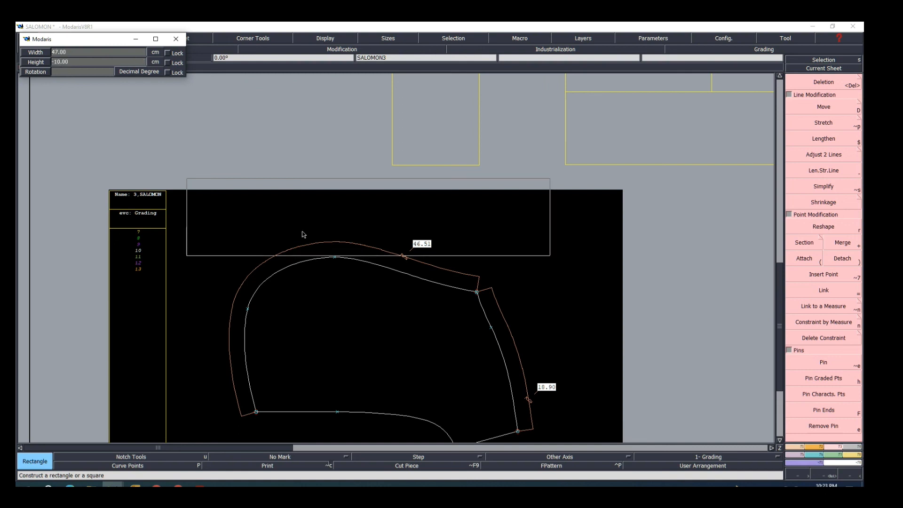
click(322, 220)
scroll(370, 294, down, 1)
scroll(381, 245, up, 1)
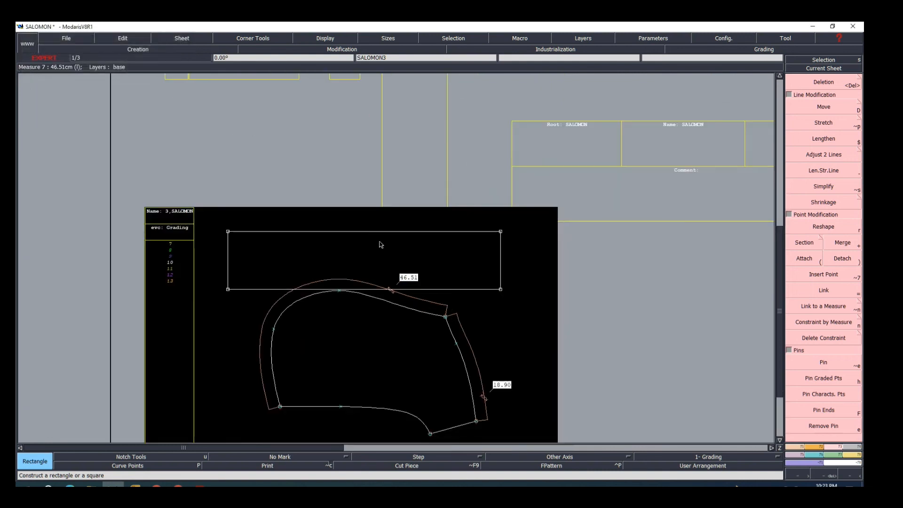
Select all four sides of the centre panel rectangle and move it up, clear of the hood outline
click(200, 206)
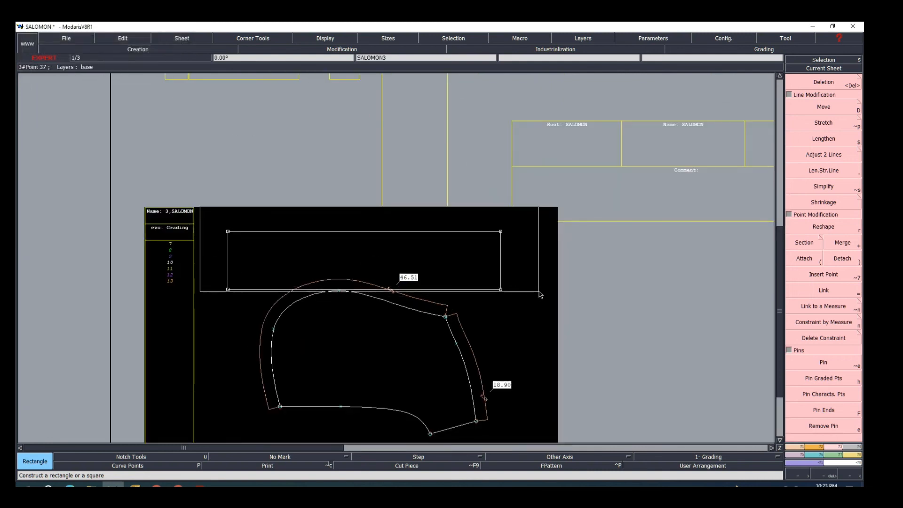
right_drag(540, 284, 534, 288)
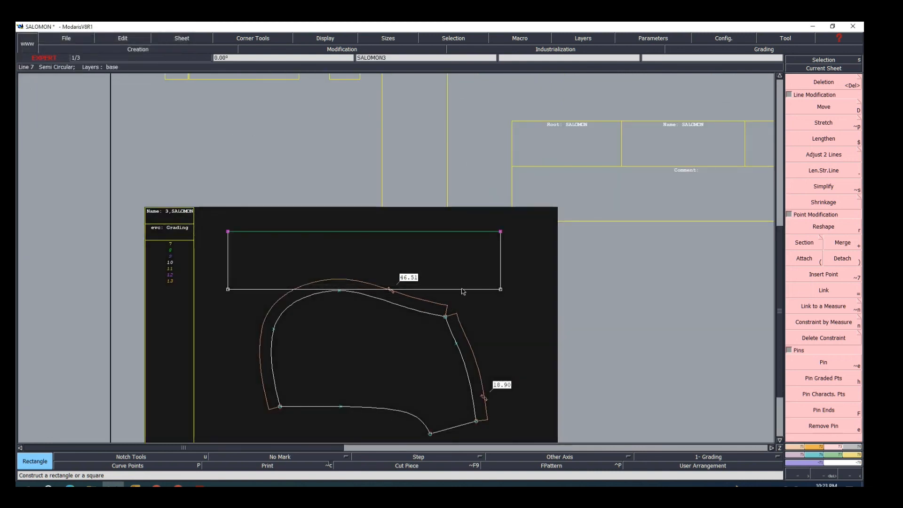
click(463, 290)
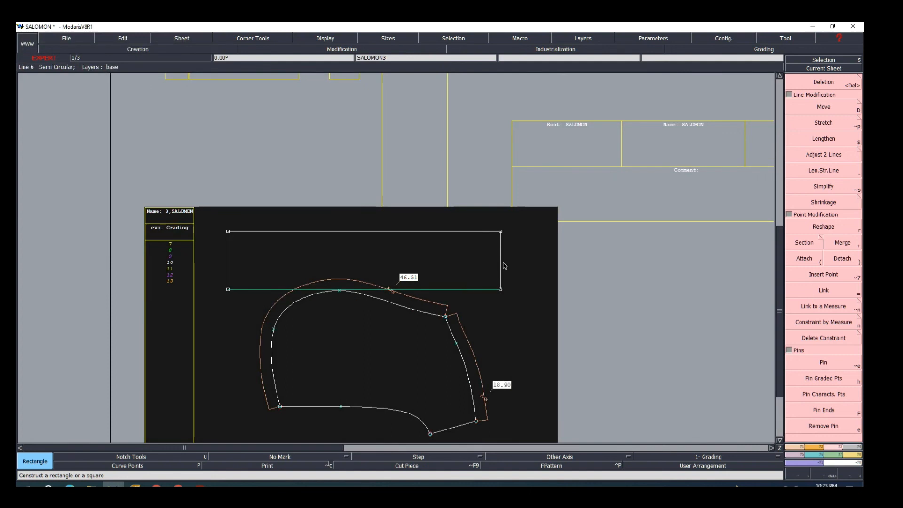
shift+click(465, 234)
shift+click(501, 260)
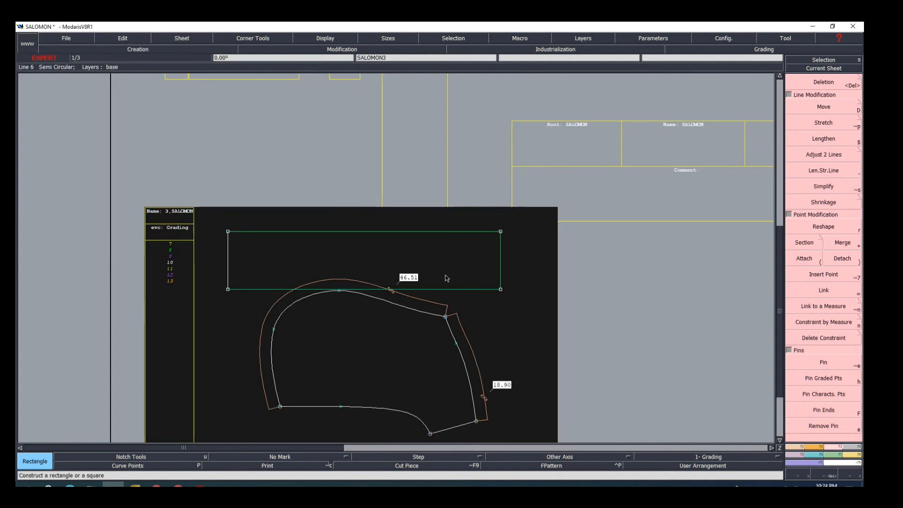
shift+click(228, 255)
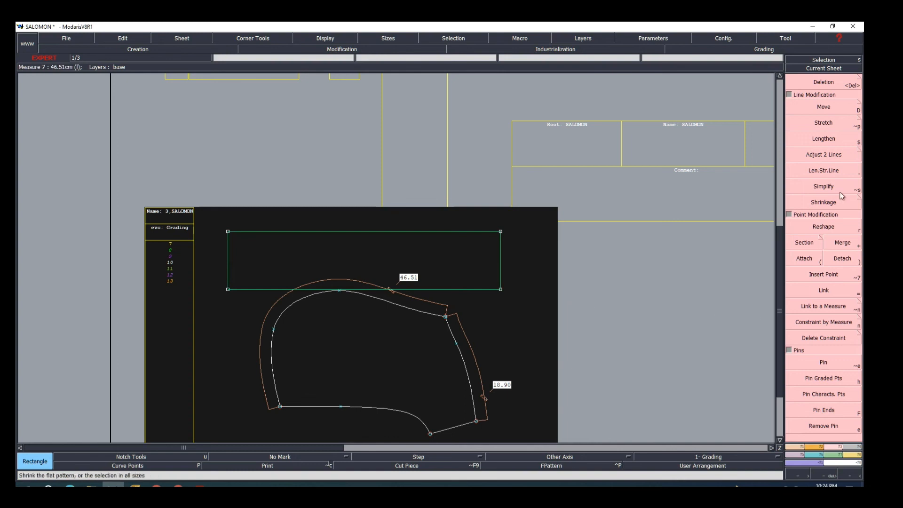
click(824, 106)
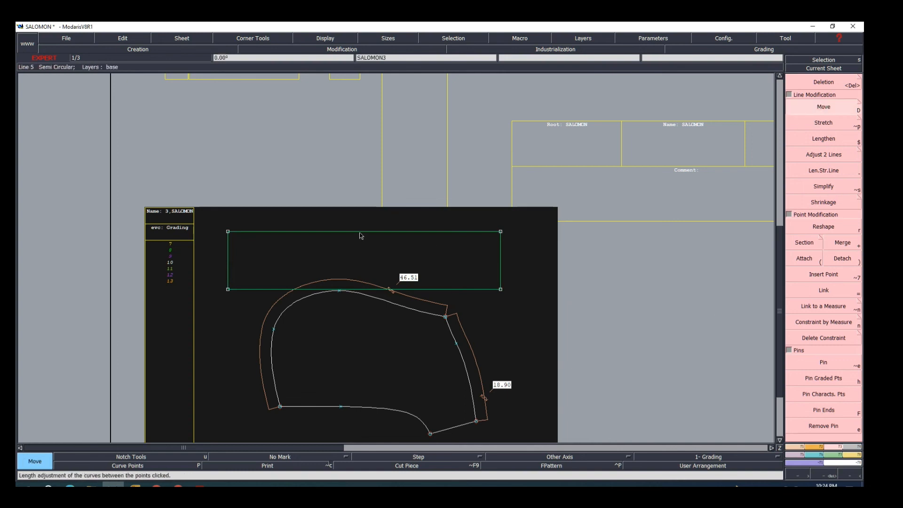
click(361, 236)
click(356, 208)
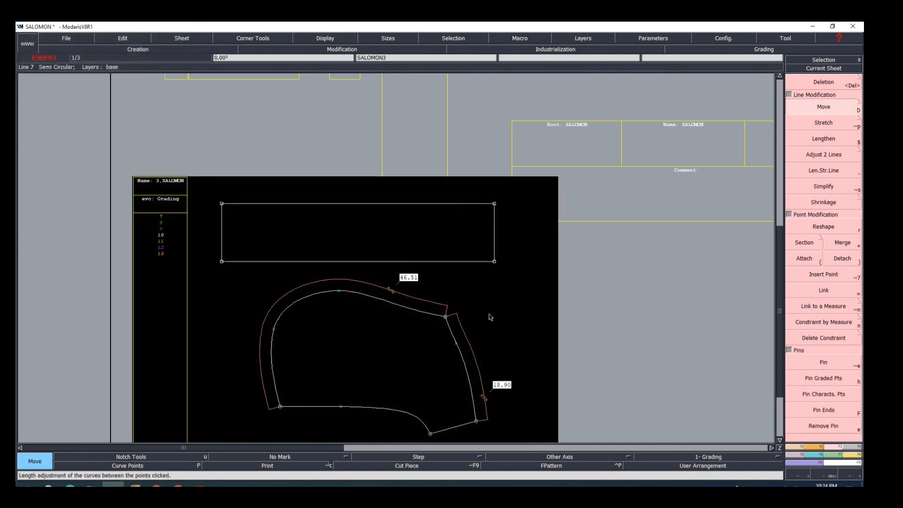
Place a developed point 5 cm above the lower right corner on the rectangle's short side, and insert it into the line
scroll(491, 317, down, 1)
scroll(494, 262, up, 2)
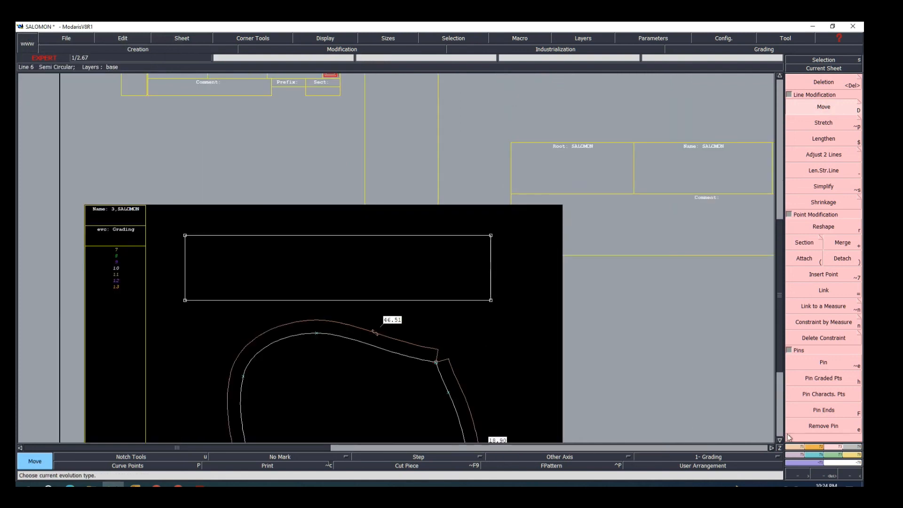
click(796, 447)
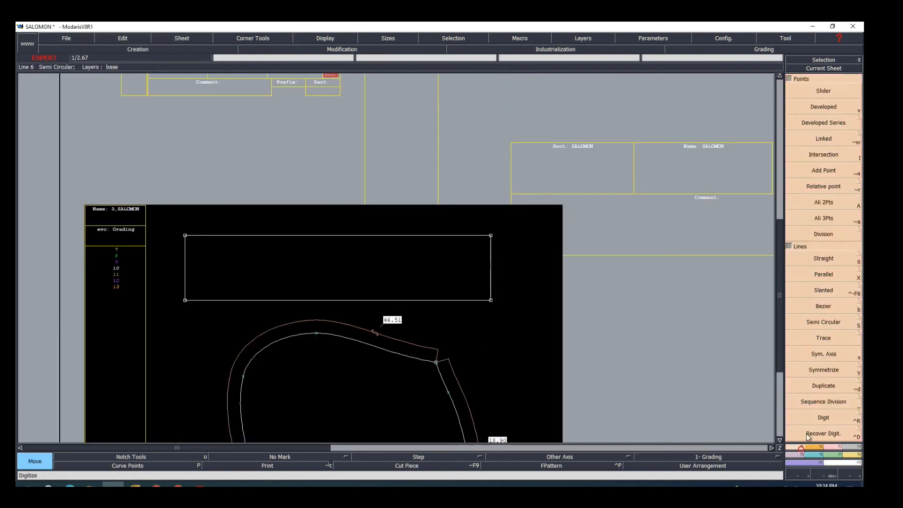
click(822, 108)
click(491, 300)
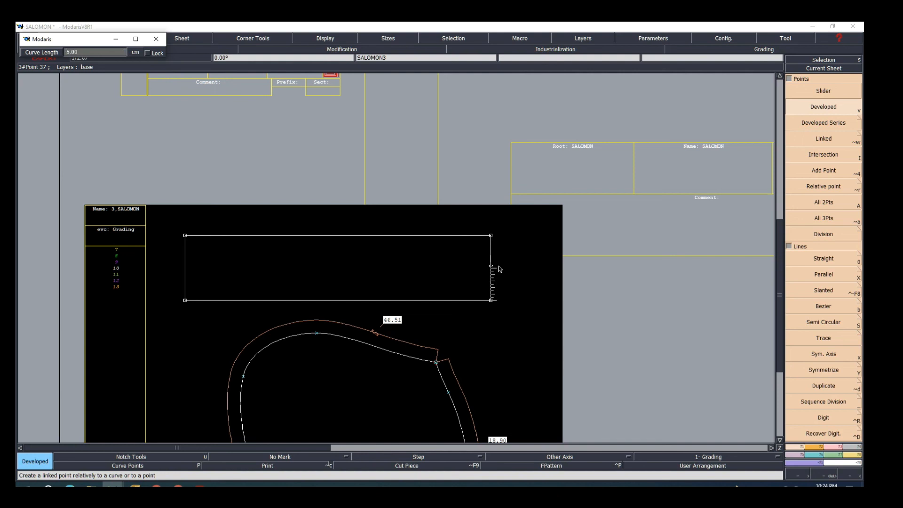
click(472, 279)
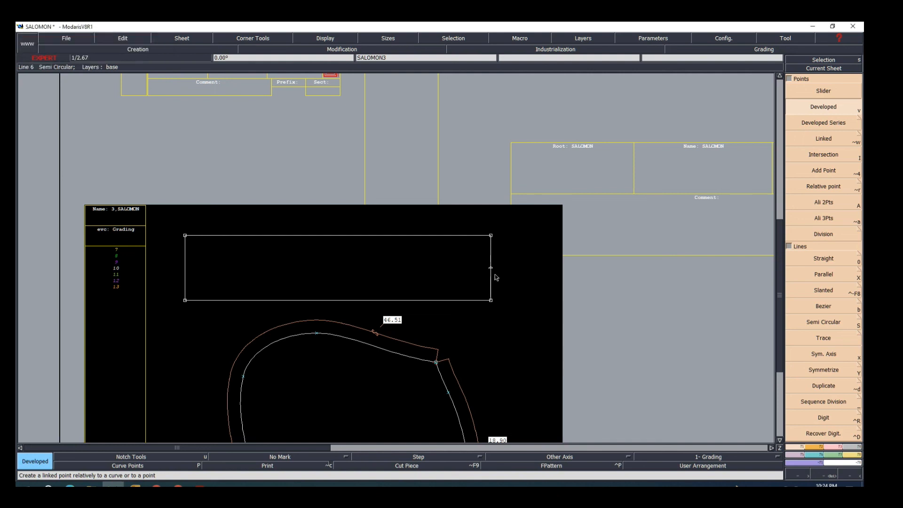
key(i)
click(492, 268)
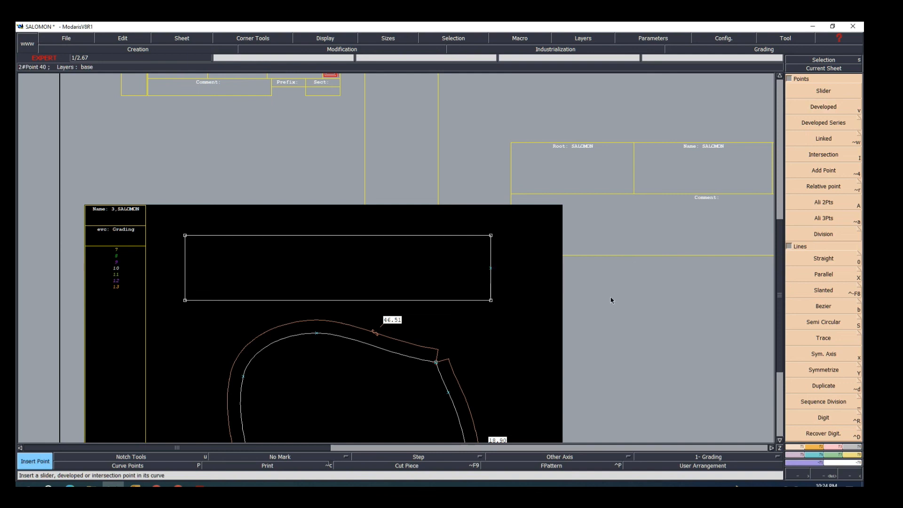
Reshape the centre panel's right short side by moving its inserted midpoint slightly inward
key(r)
click(492, 268)
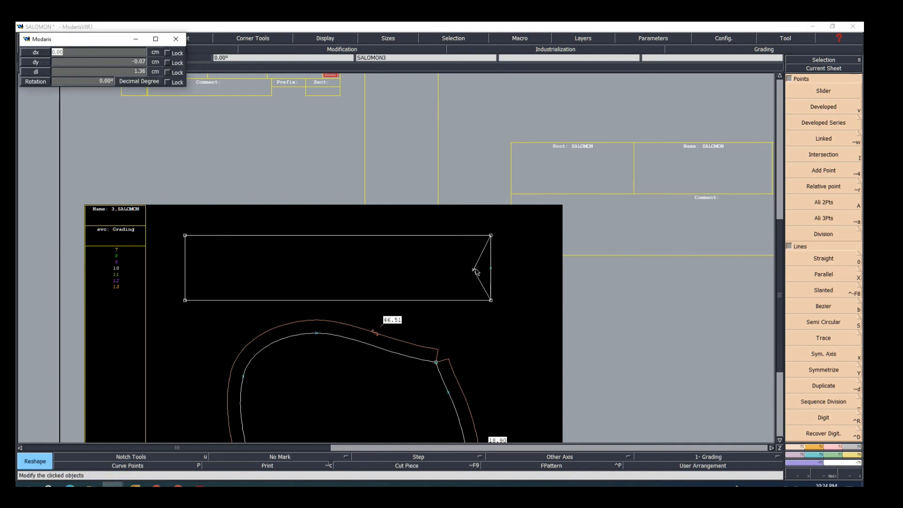
click(485, 268)
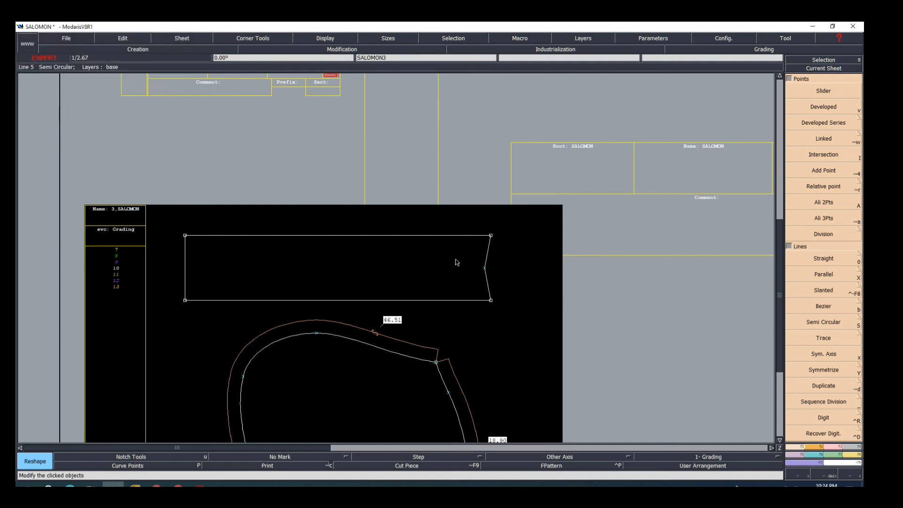
Arrange all pattern sheets automatically on the desk so that none overlap
scroll(427, 233, down, 2)
scroll(401, 281, down, 2)
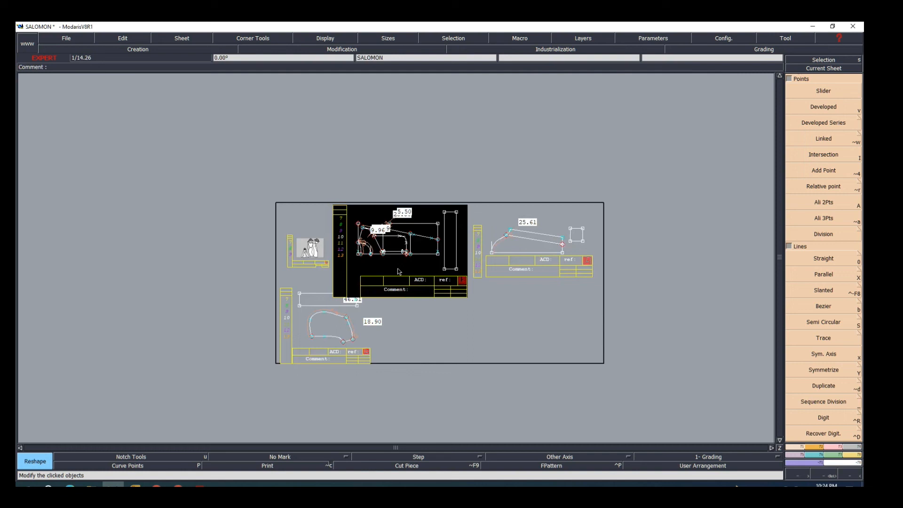
scroll(399, 272, up, 1)
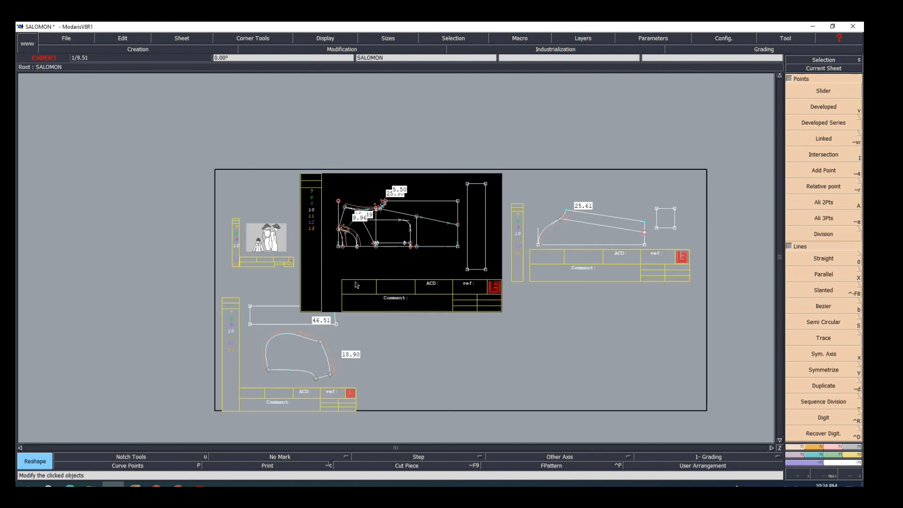
scroll(436, 263, up, 1)
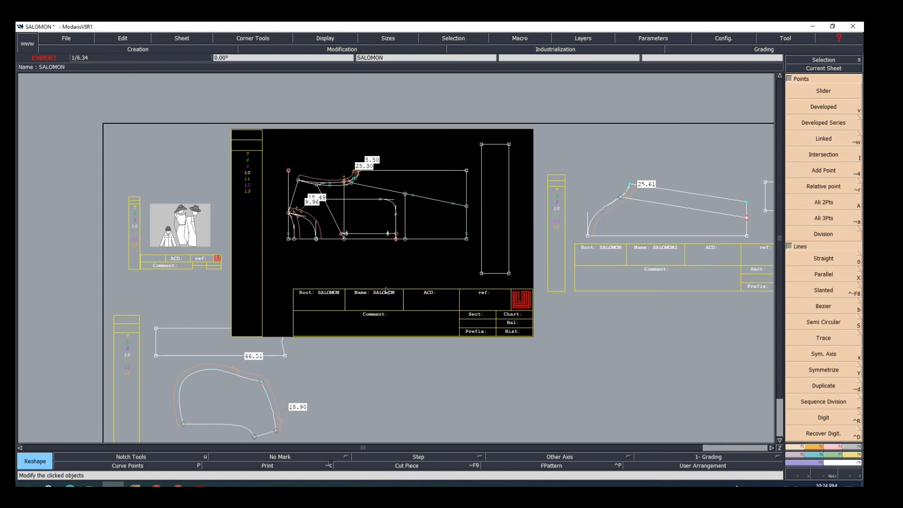
scroll(358, 268, down, 2)
scroll(367, 248, up, 2)
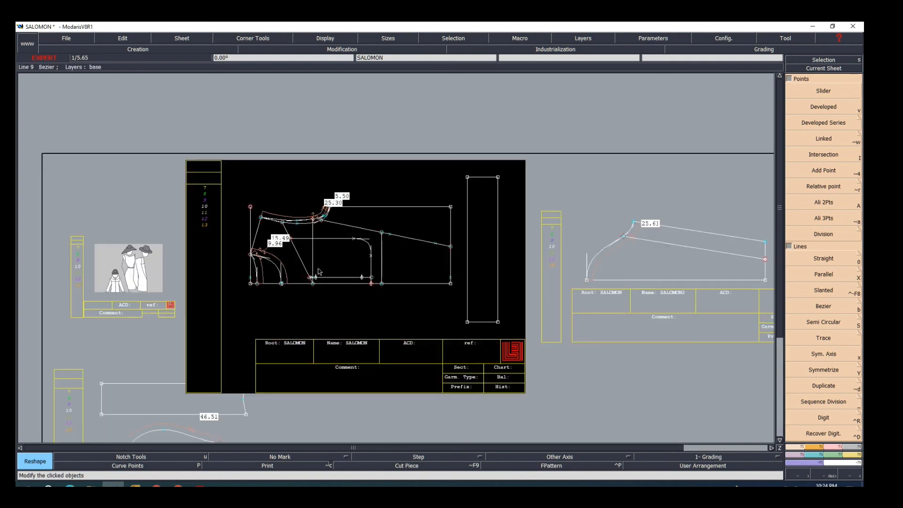
scroll(319, 272, down, 2)
scroll(283, 311, up, 1)
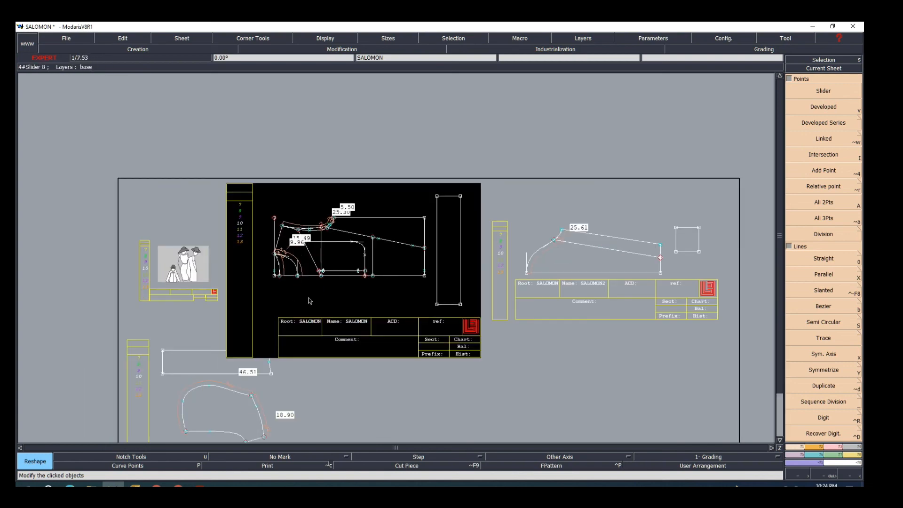
scroll(345, 316, down, 2)
scroll(306, 322, up, 1)
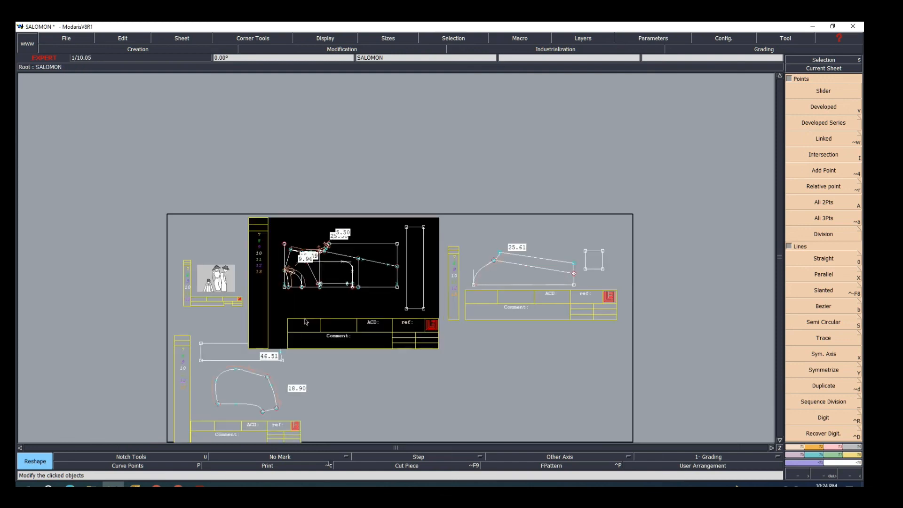
key(j)
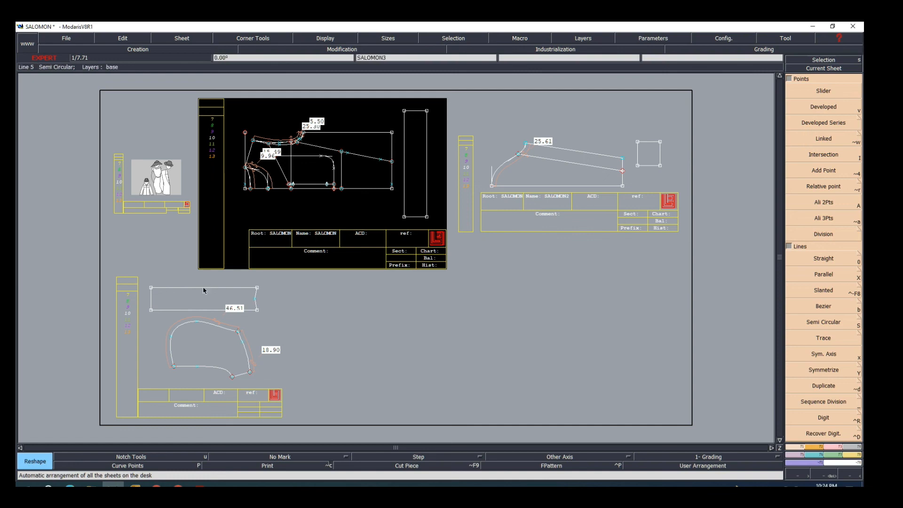
Select the lines on all sheets and apply a 1 cm line seam at beginning and end, clearing the selection at the end
scroll(216, 288, down, 2)
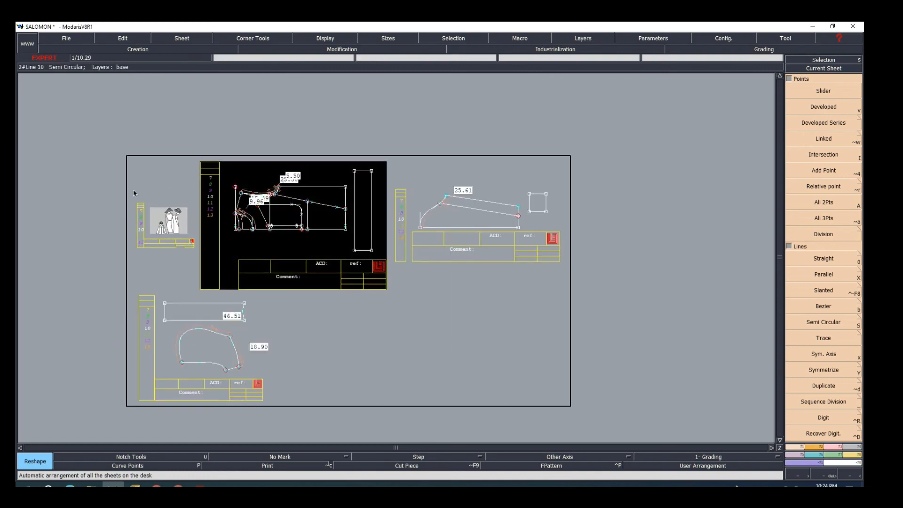
drag(103, 122, 603, 410)
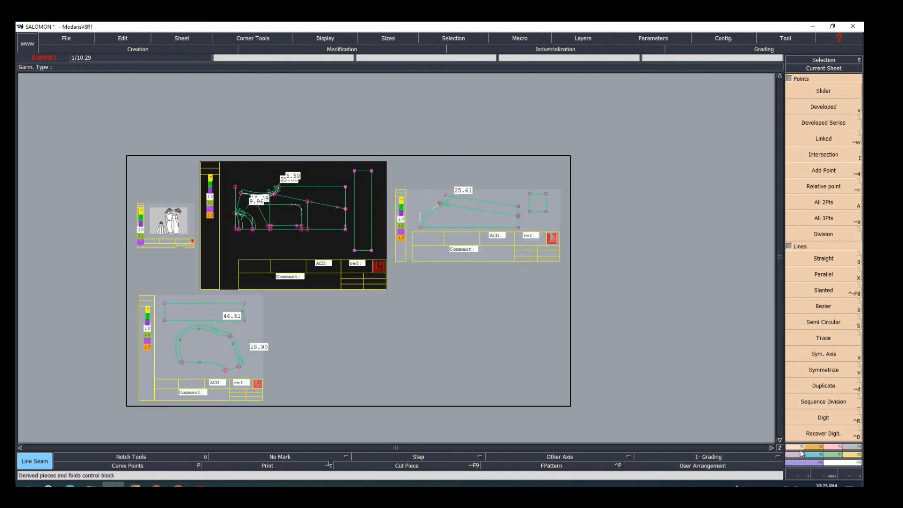
click(854, 448)
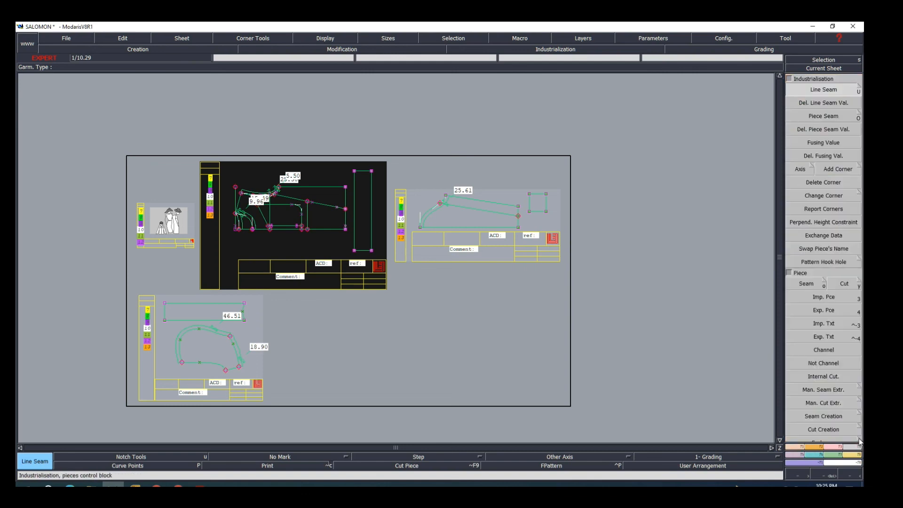
click(822, 90)
click(387, 196)
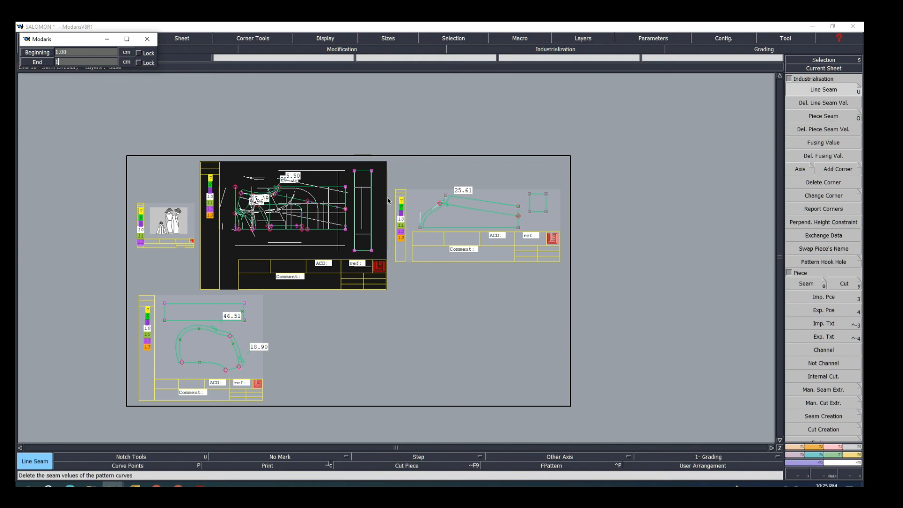
text(1)
key(Return)
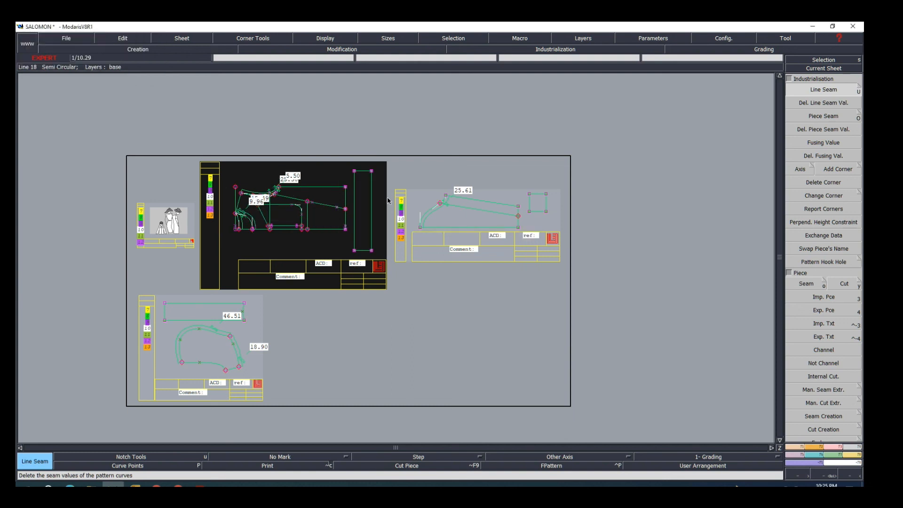
click(453, 286)
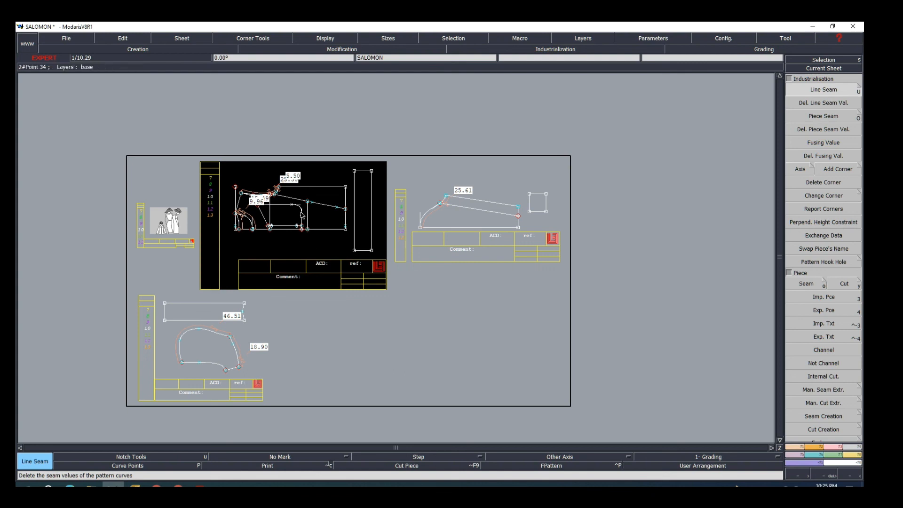
scroll(292, 239, up, 1)
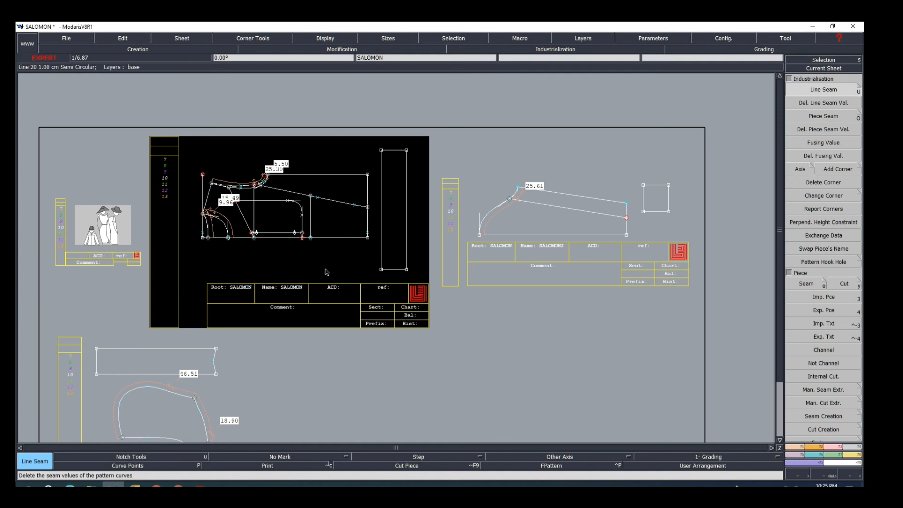
scroll(342, 284, down, 1)
scroll(342, 284, up, 1)
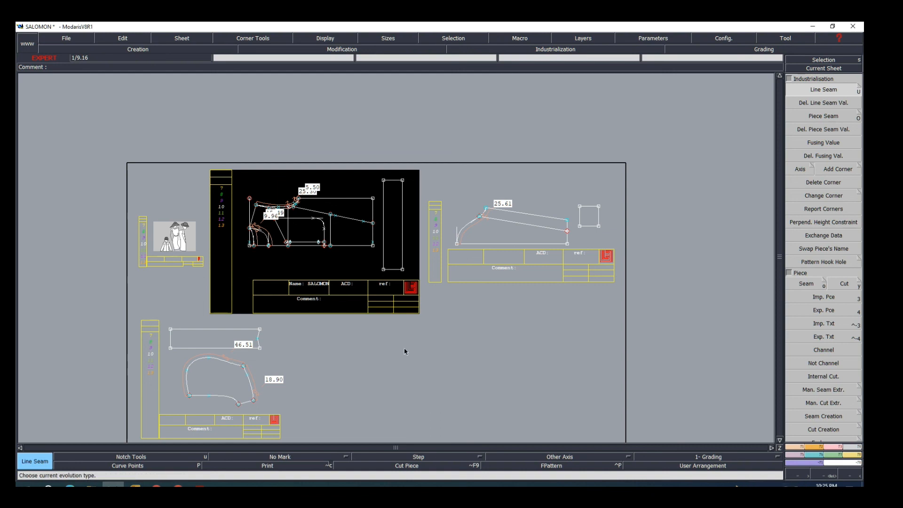
scroll(468, 333, down, 6)
scroll(434, 347, up, 7)
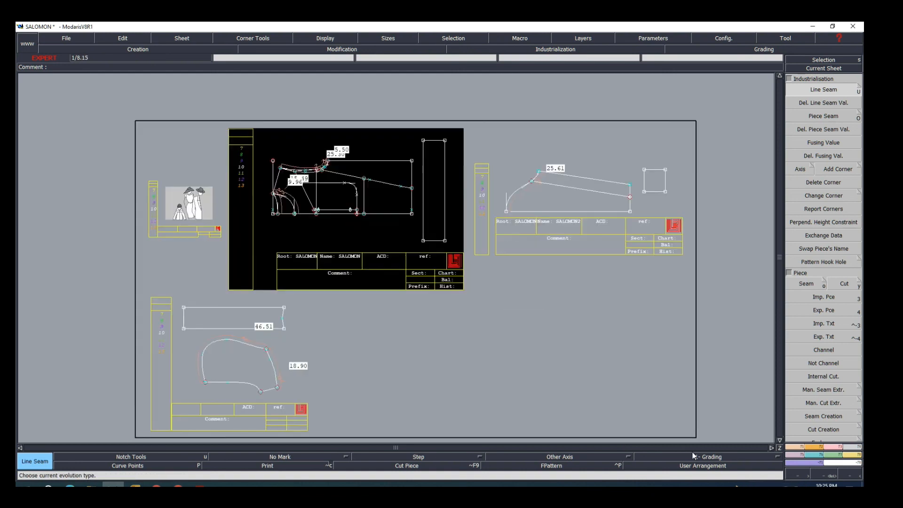
click(737, 486)
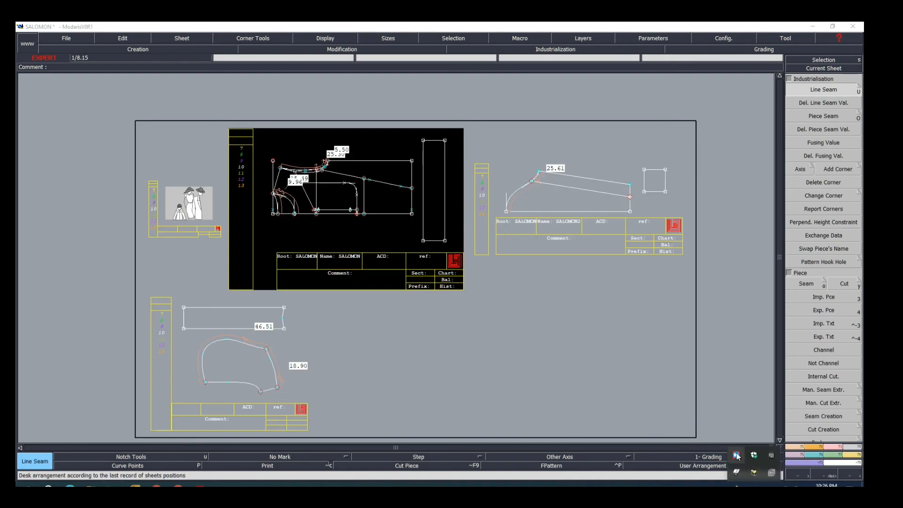
right_click(737, 455)
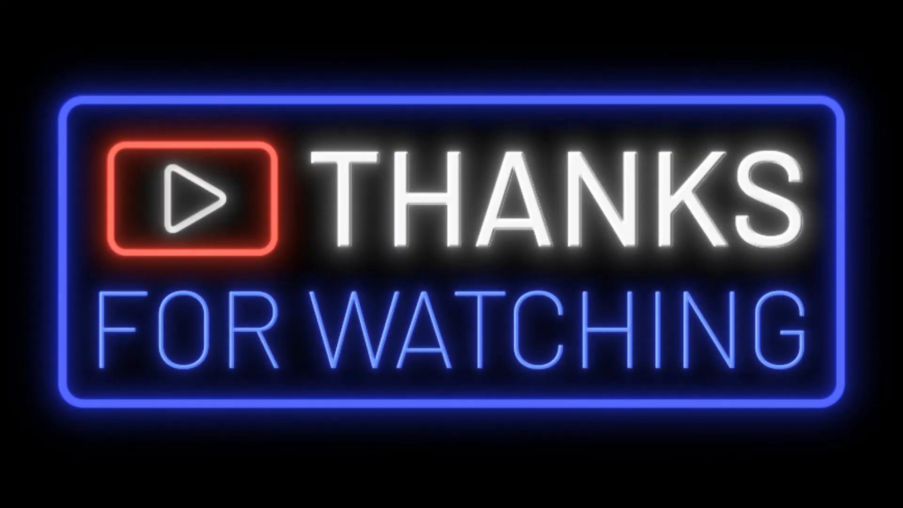